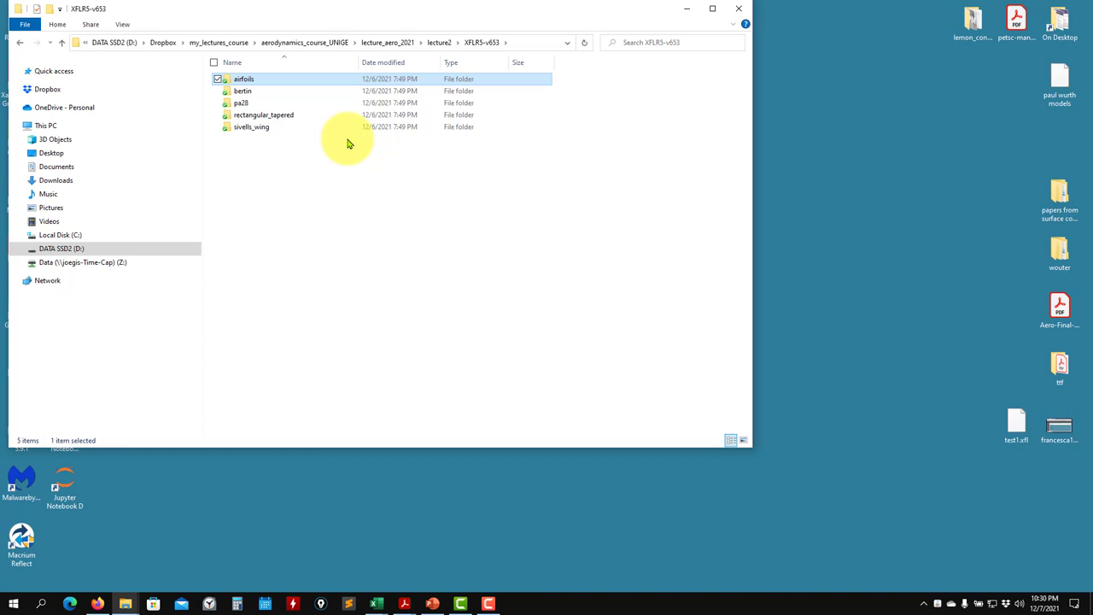
# Switch to PowerPoint and examine the Piper PA-28 Cherokee slide and the slide with the elevator geometry and settings.
pyautogui.click(432, 600)
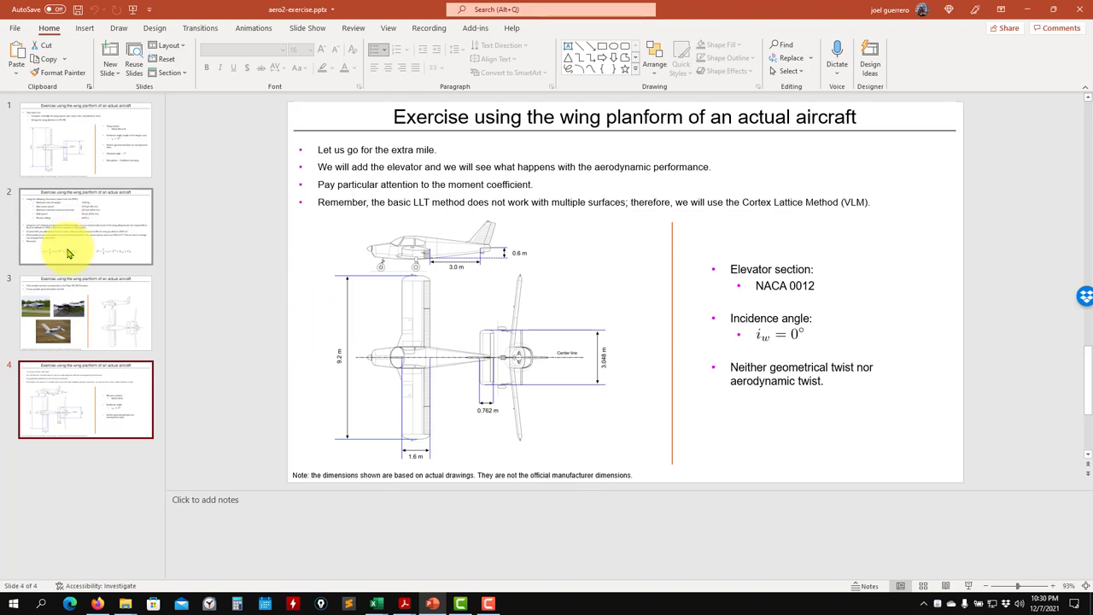
pyautogui.click(96, 307)
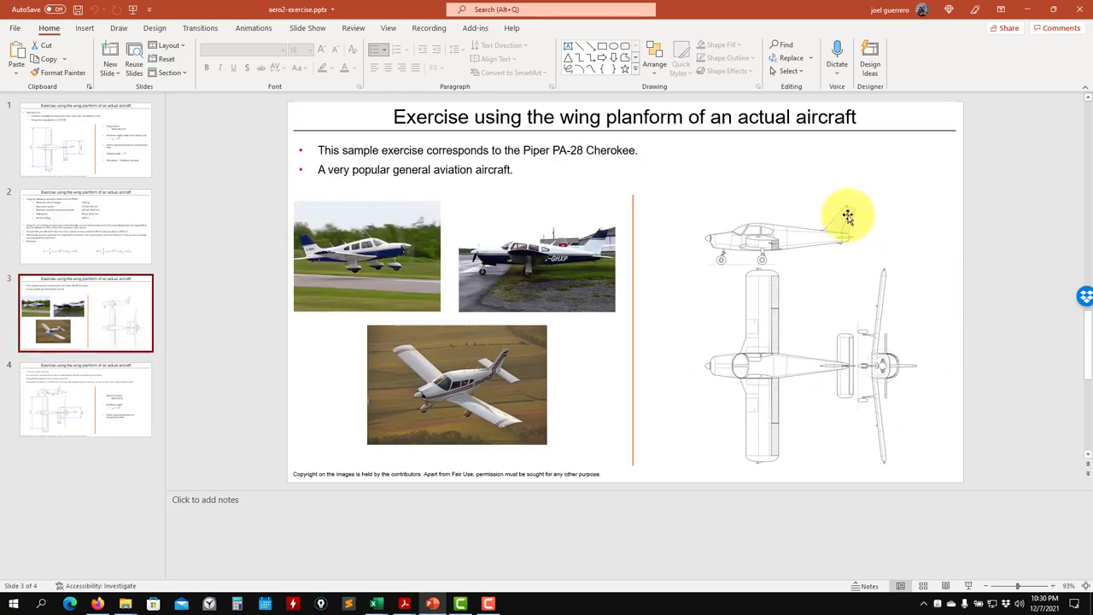
pyautogui.click(106, 145)
pyautogui.click(107, 308)
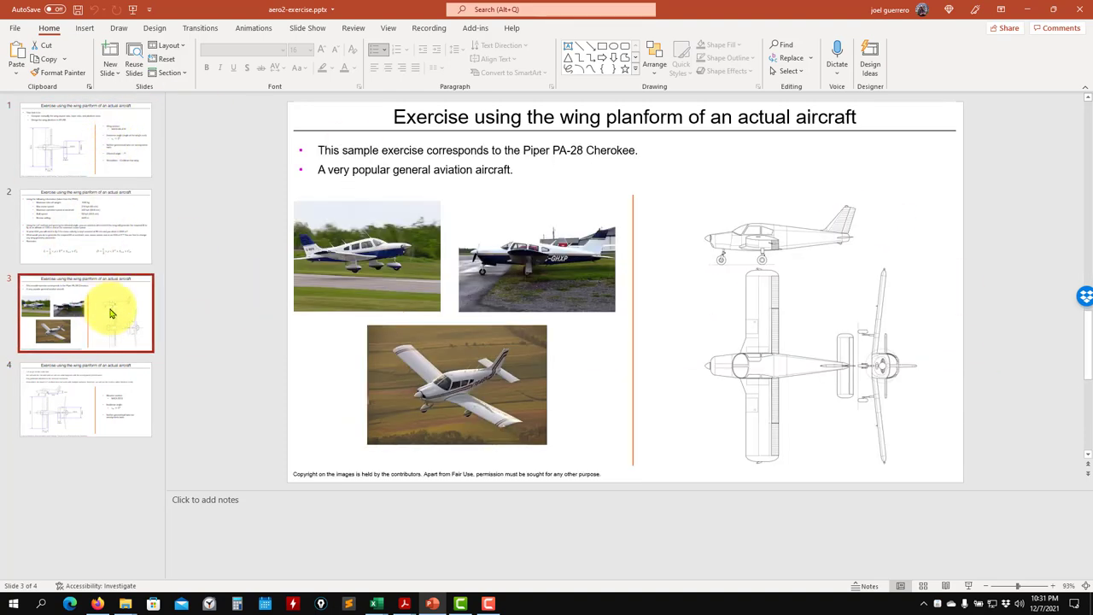
pyautogui.click(276, 361)
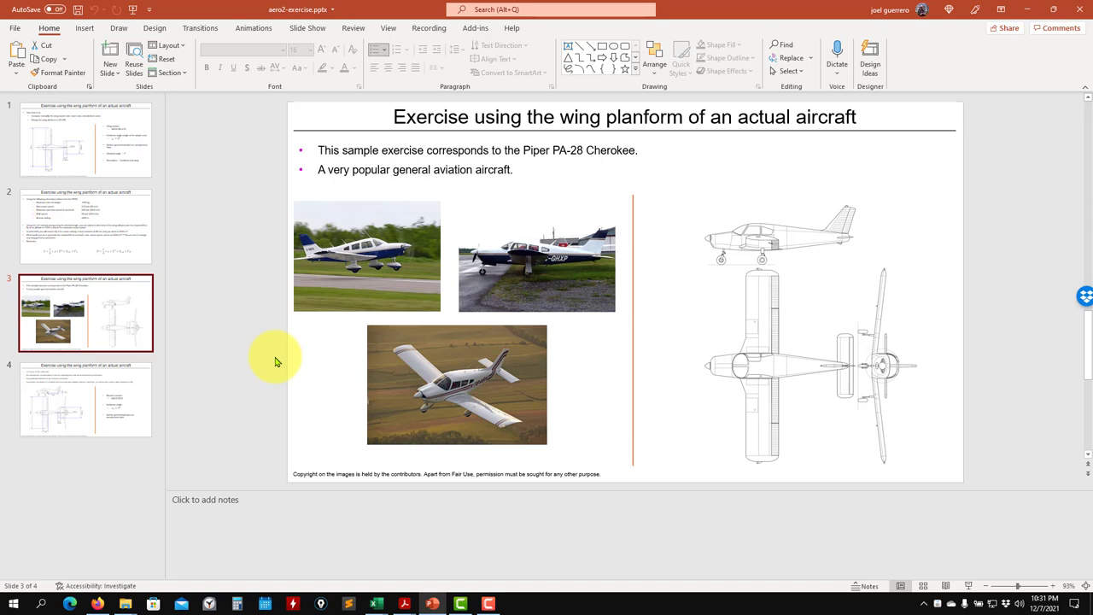
pyautogui.click(108, 350)
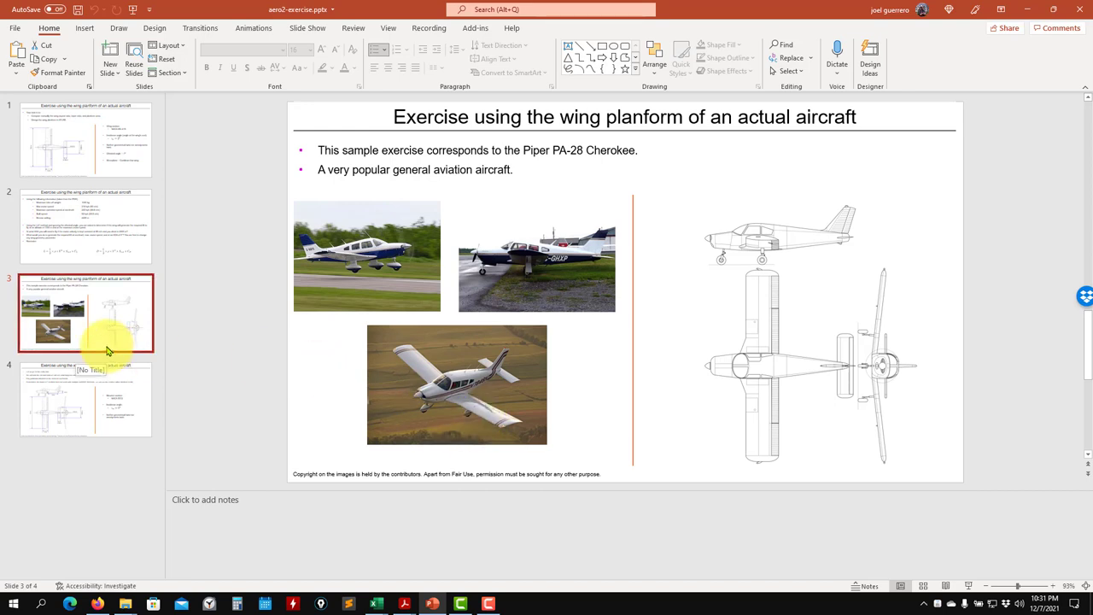
pyautogui.click(70, 383)
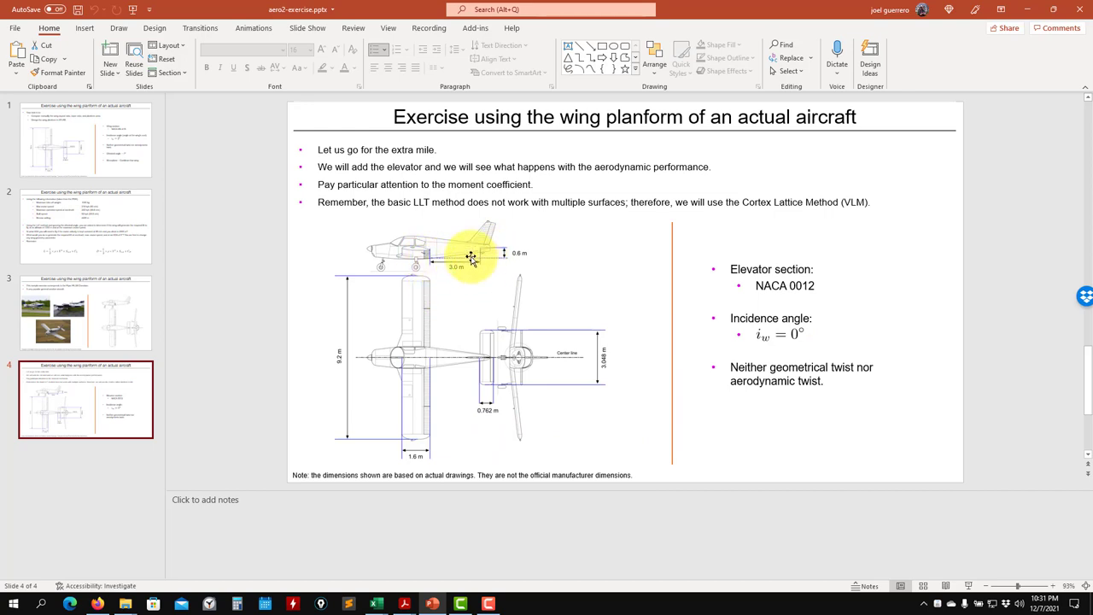
pyautogui.click(1028, 8)
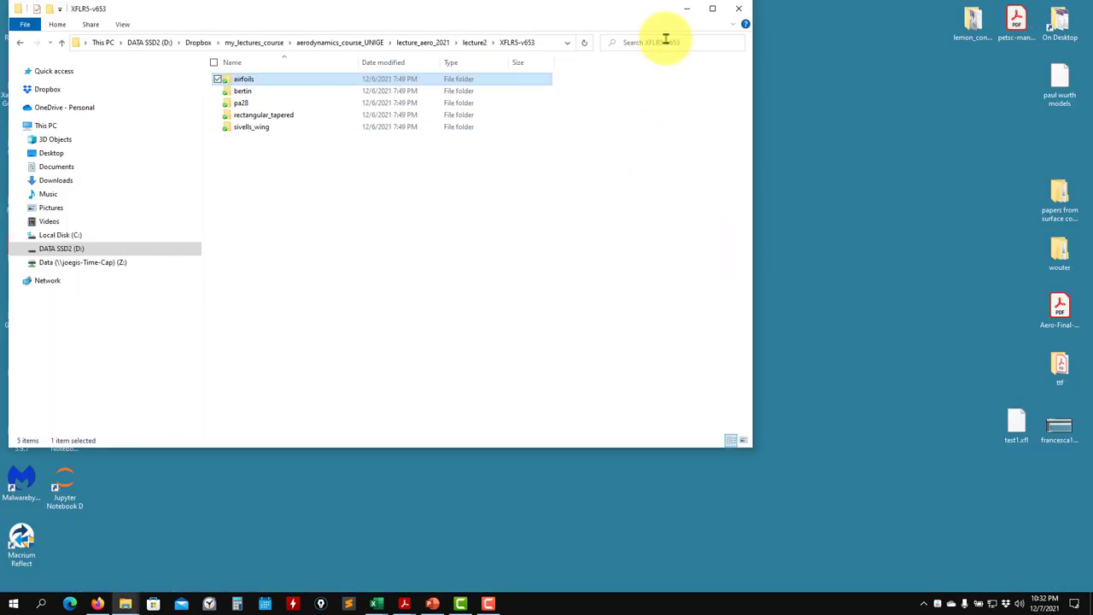
# Clear the open folder windows and launch xflr5 from the CFD and Aero folder on the desktop.
pyautogui.click(686, 10)
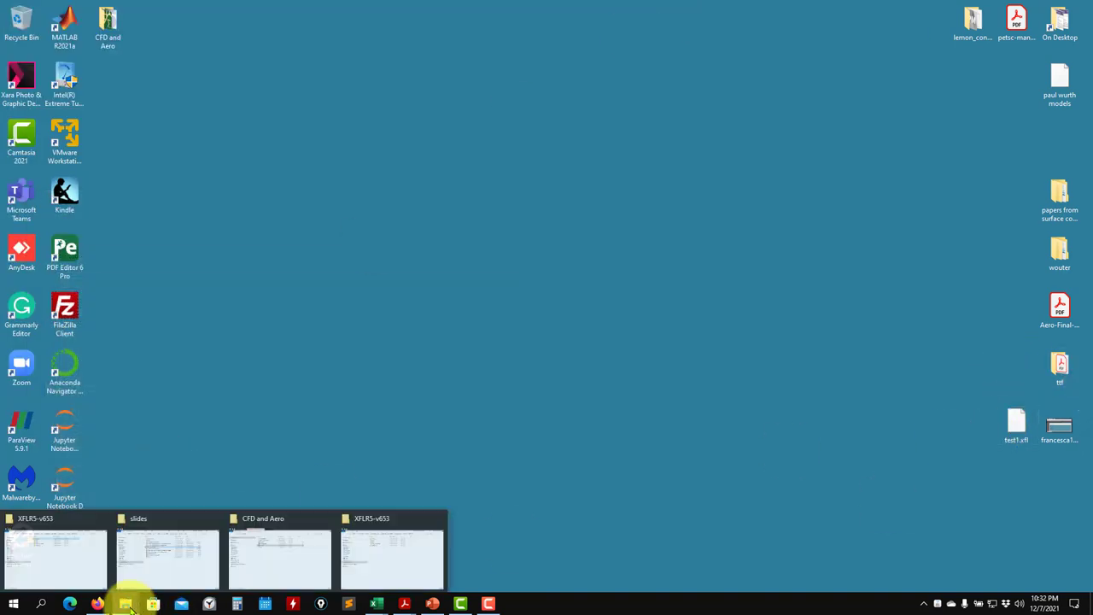
pyautogui.click(373, 559)
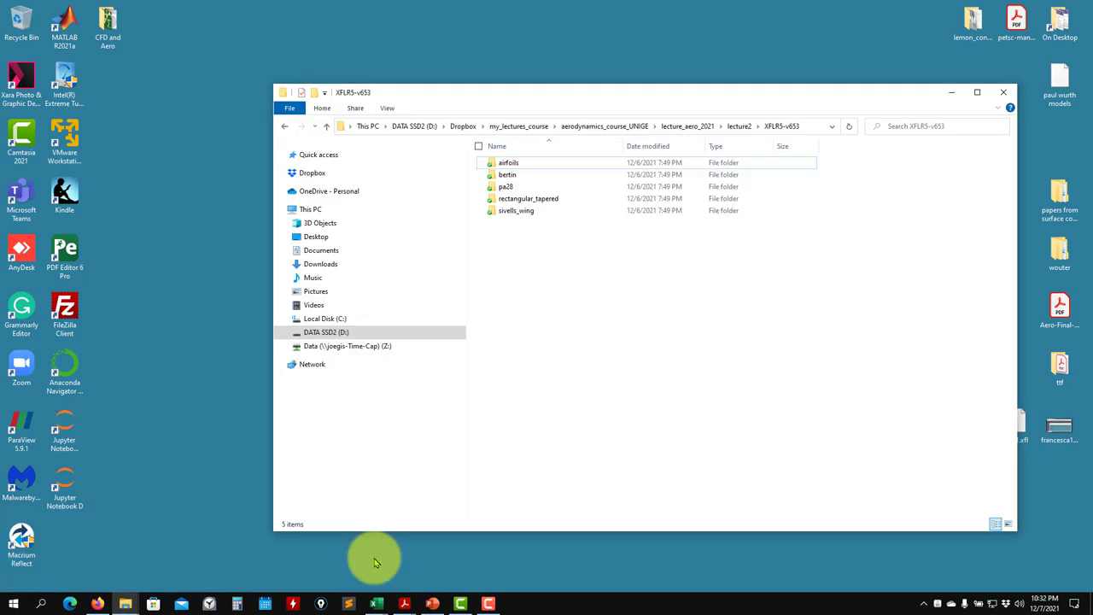
pyautogui.click(950, 92)
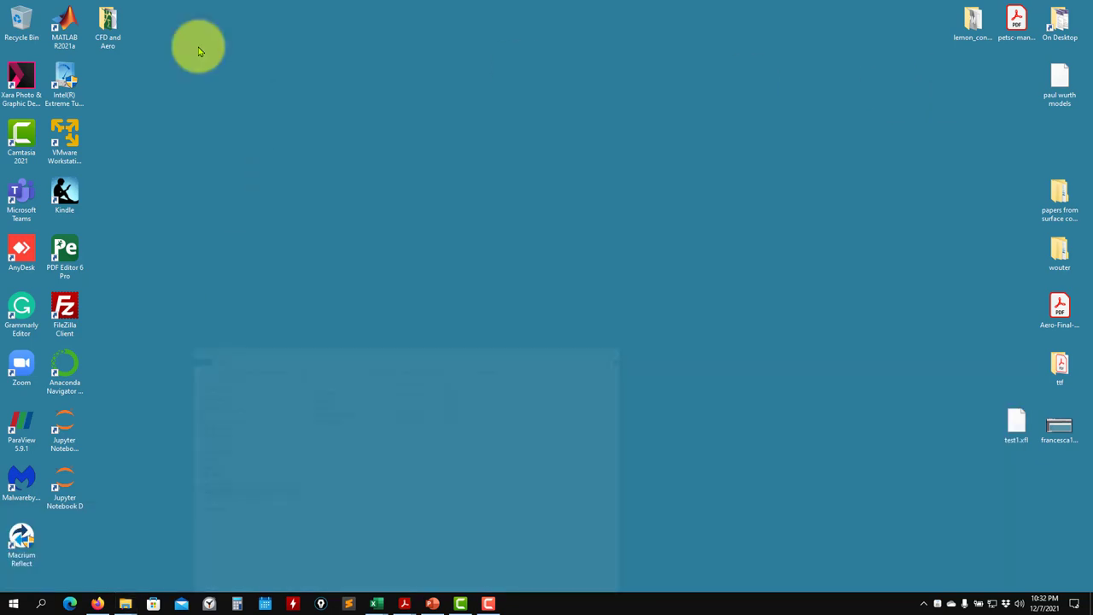
pyautogui.doubleClick(108, 28)
pyautogui.doubleClick(555, 195)
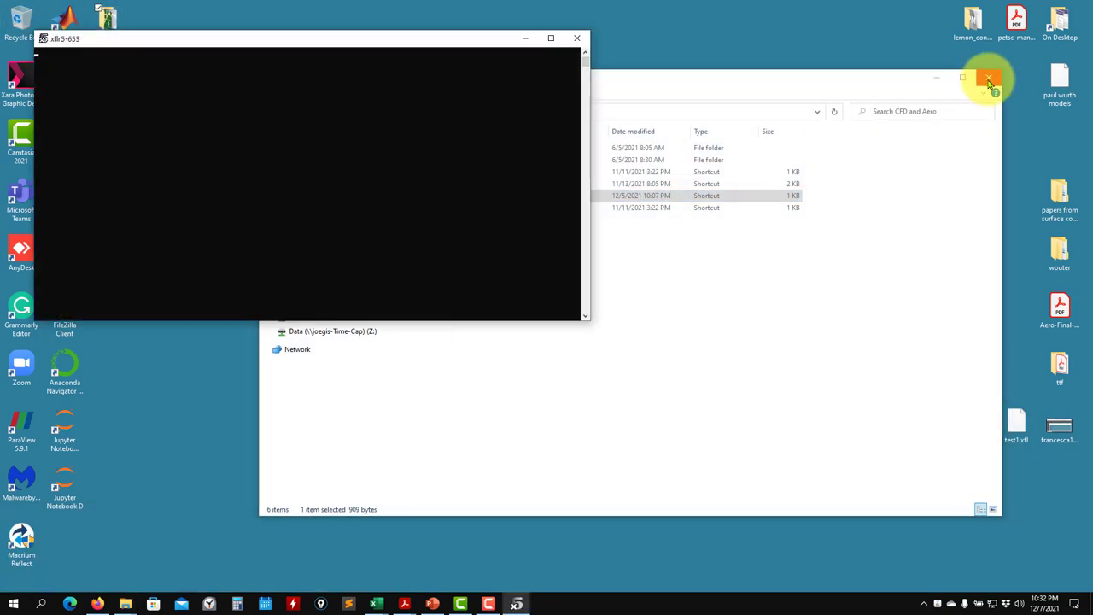
pyautogui.click(988, 78)
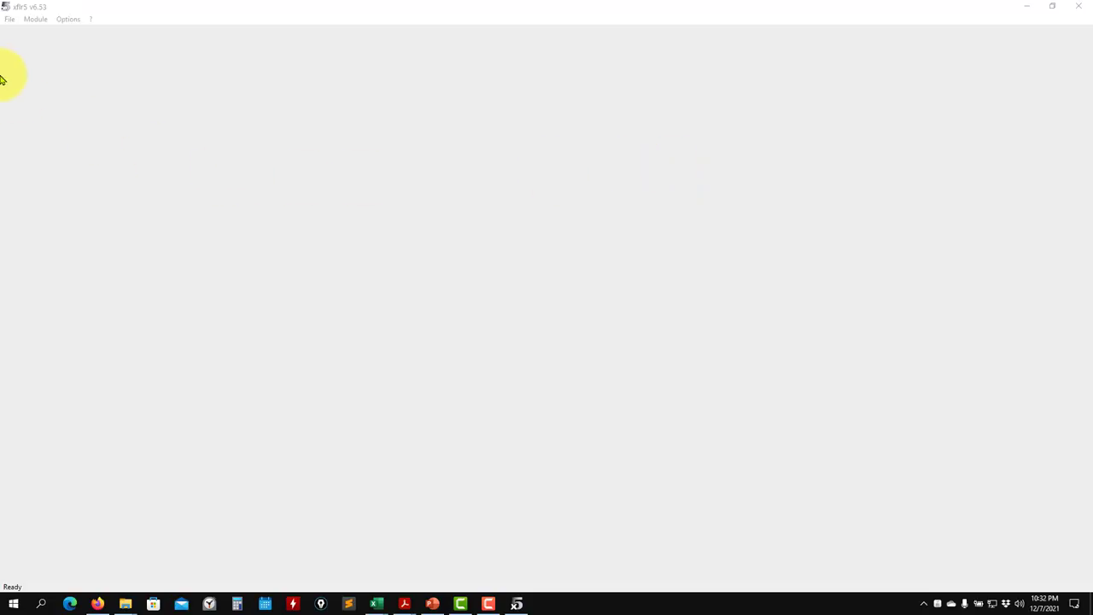
# Open the project file test1.xfl from the desktop.
pyautogui.click(12, 19)
pyautogui.click(22, 44)
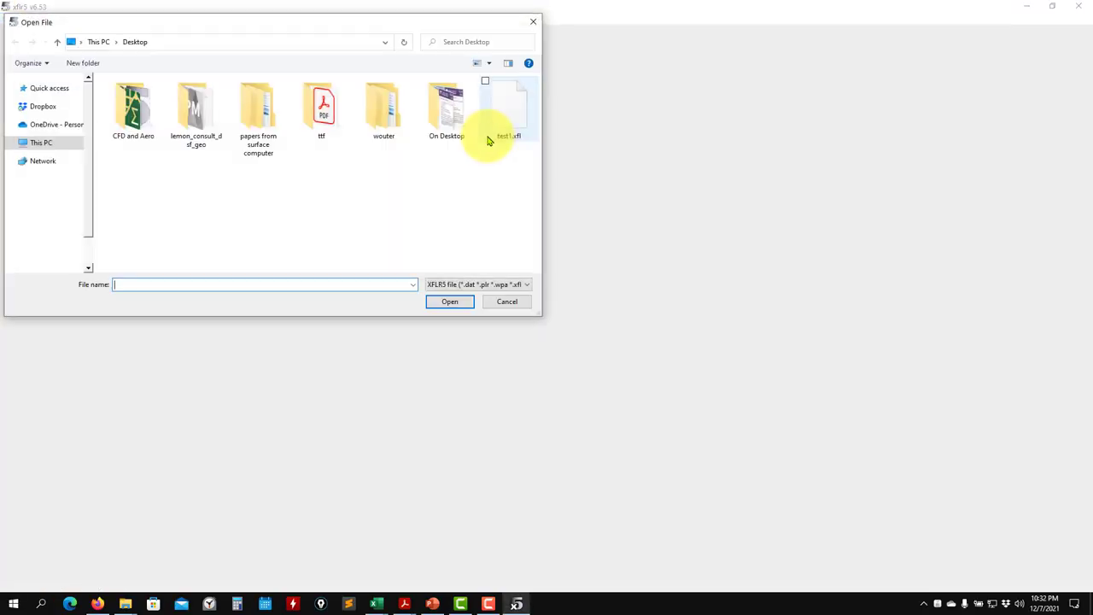
pyautogui.click(523, 120)
pyautogui.click(452, 303)
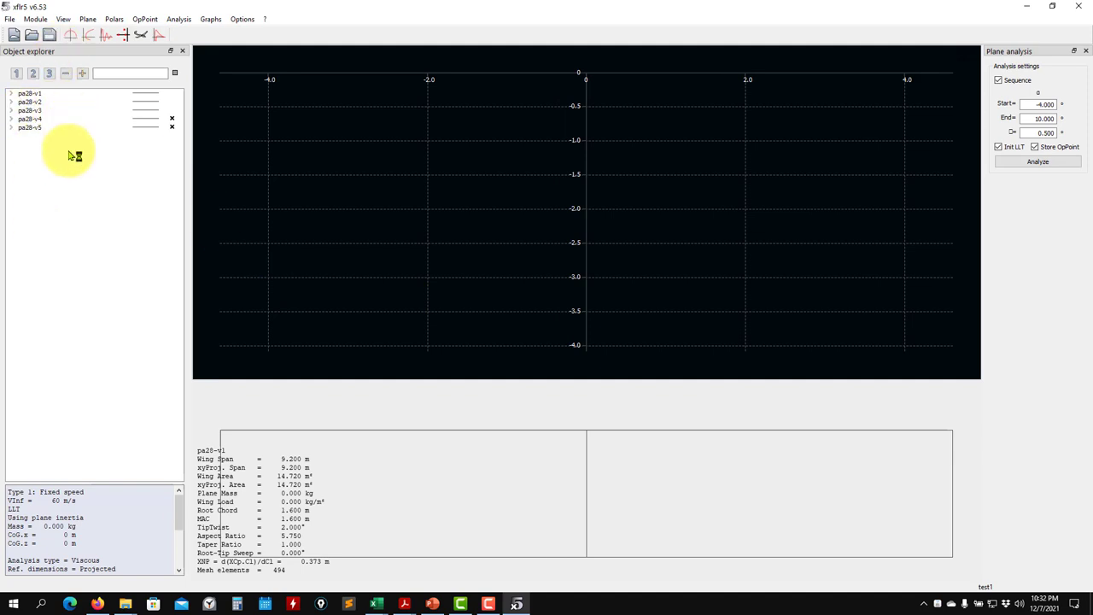
# Display the 0.000 operating point of the T1-60.0 m/s-LLT polar under plane pa28-v5.
pyautogui.click(38, 127)
pyautogui.click(11, 127)
pyautogui.click(36, 136)
pyautogui.click(22, 136)
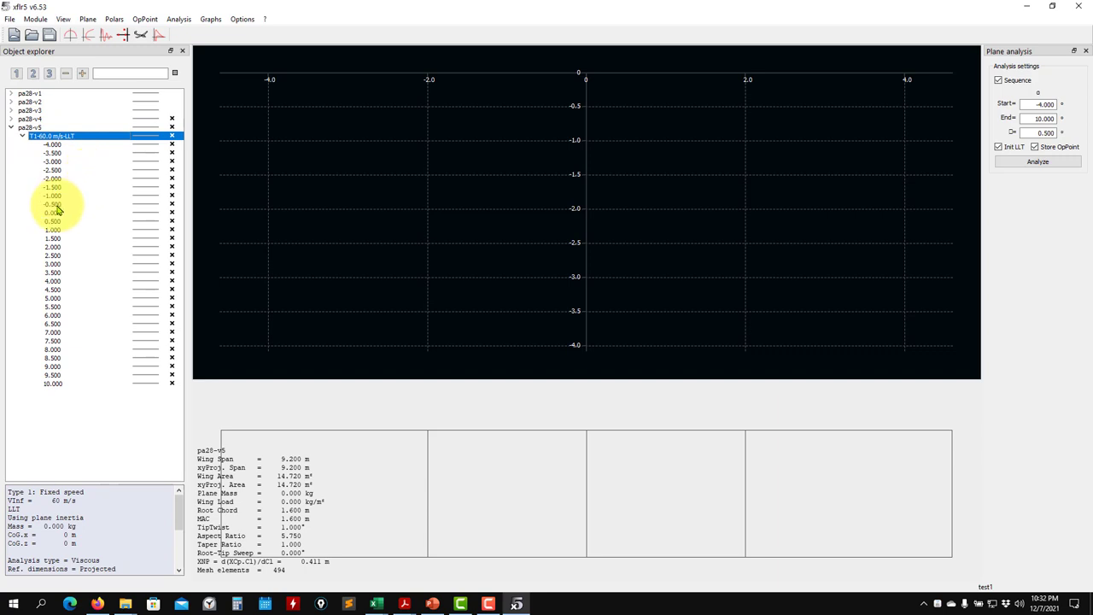
pyautogui.click(73, 213)
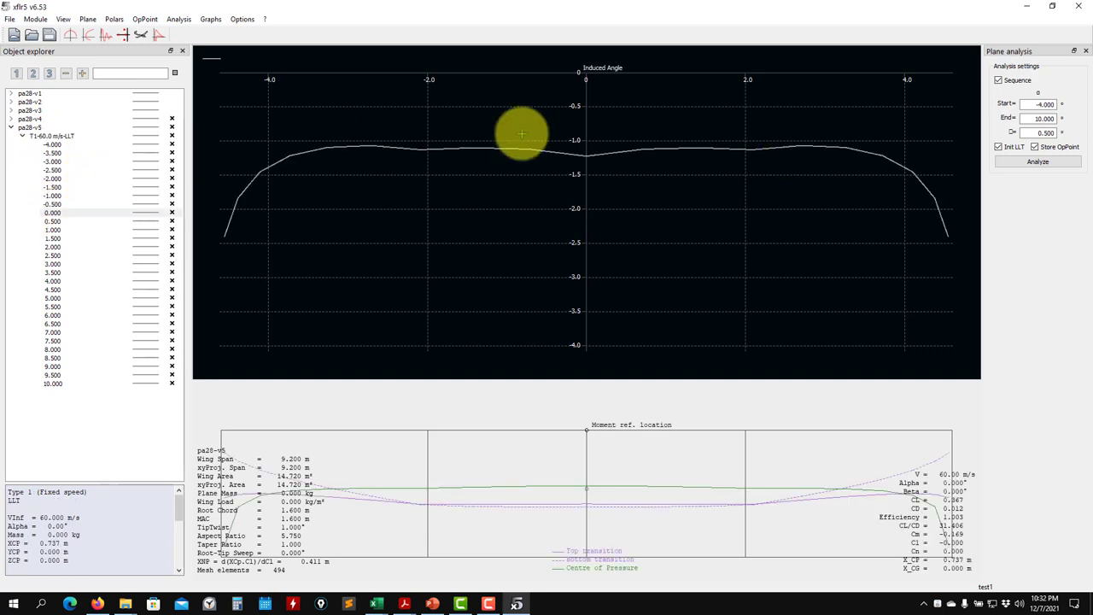
# View the local lift distribution in Graph 4 and return to the induced angle in Graph 1.
pyautogui.press('1')
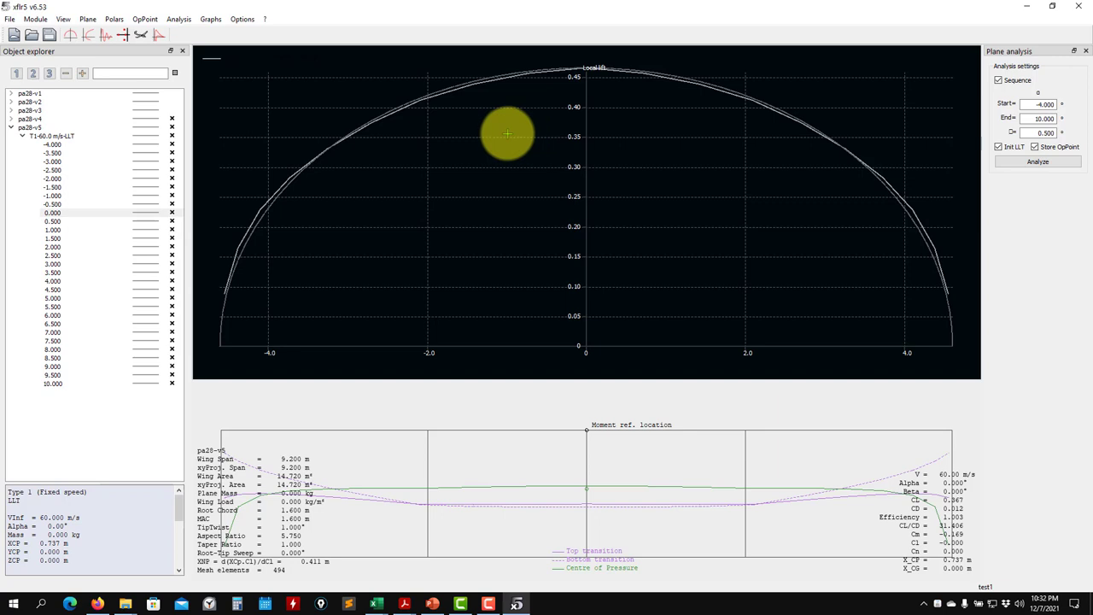
pyautogui.click(211, 18)
pyautogui.moveTo(242, 18)
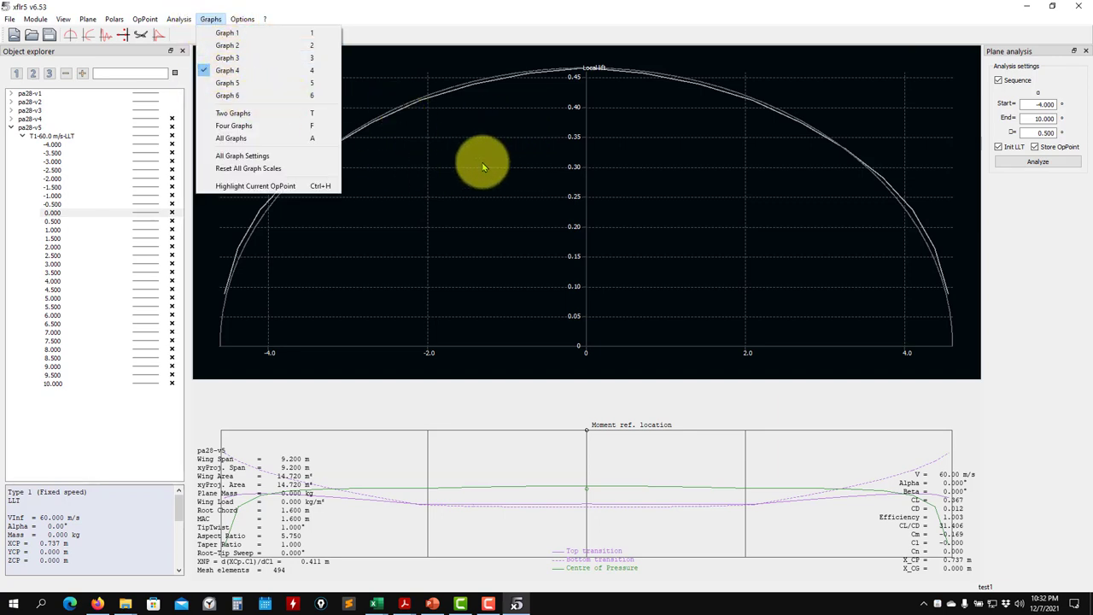
pyautogui.click(256, 33)
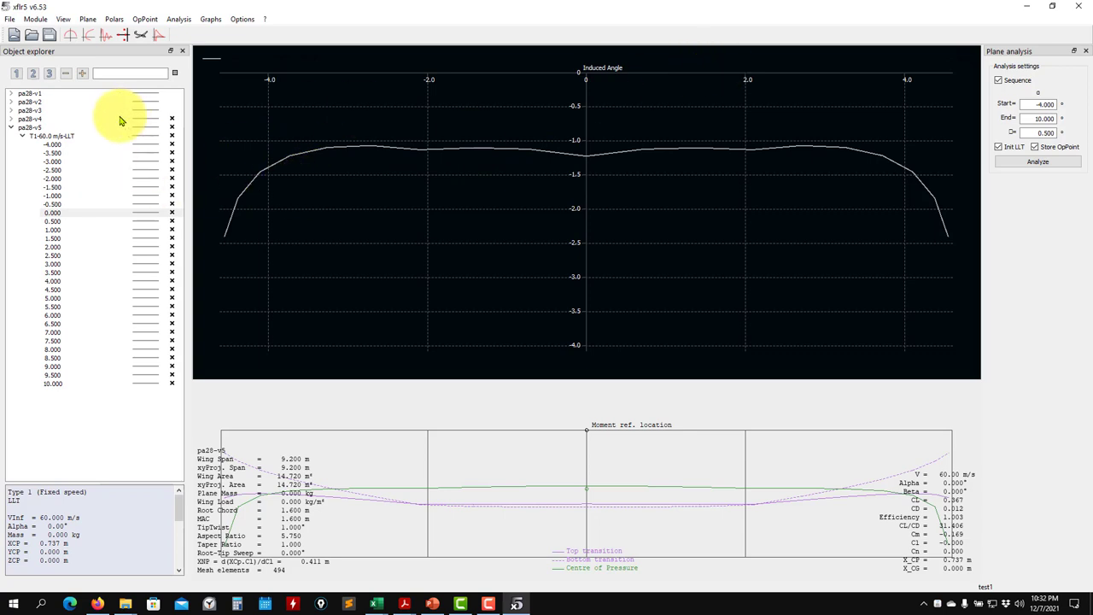
# Show the pa28-v5 wing in the 3D view with the lift, induced drag, viscous drag, transition and downwash displays turned off.
pyautogui.click(11, 127)
pyautogui.click(140, 38)
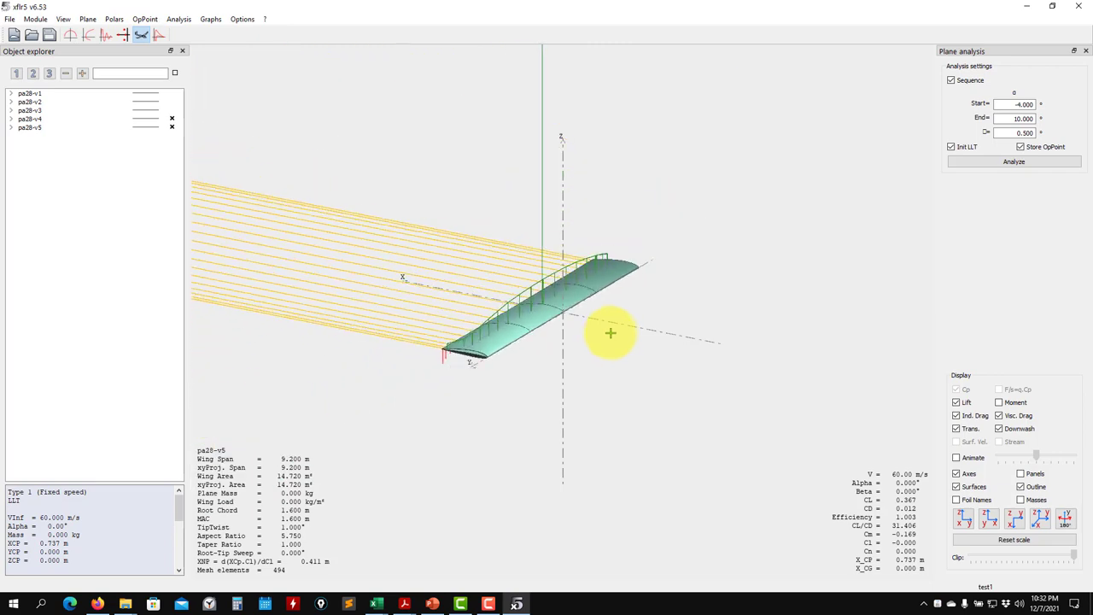
pyautogui.click(965, 416)
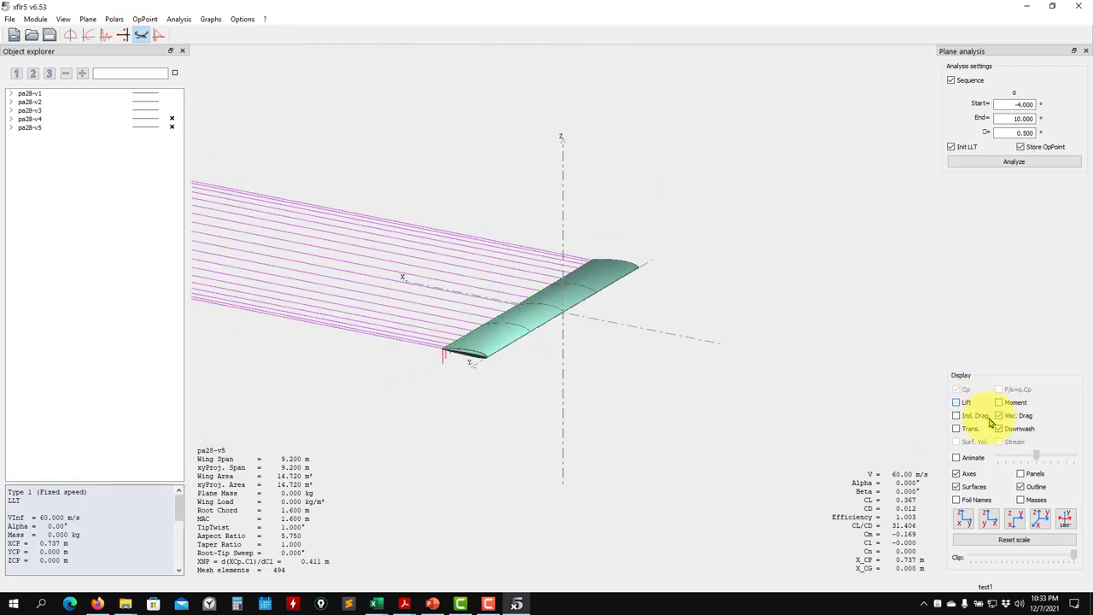
pyautogui.click(1001, 428)
pyautogui.moveTo(623, 397); pyautogui.dragTo(683, 303)
# Duplicate the plane pa28-v5 under the name pa28-elevator1.
pyautogui.click(34, 127)
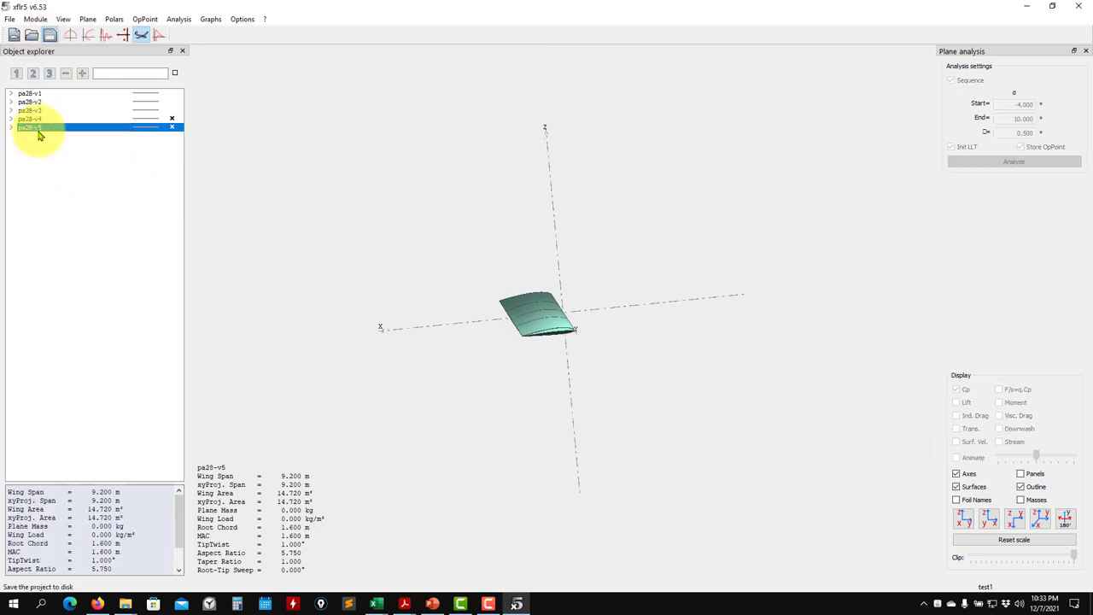
pyautogui.rightClick(34, 131)
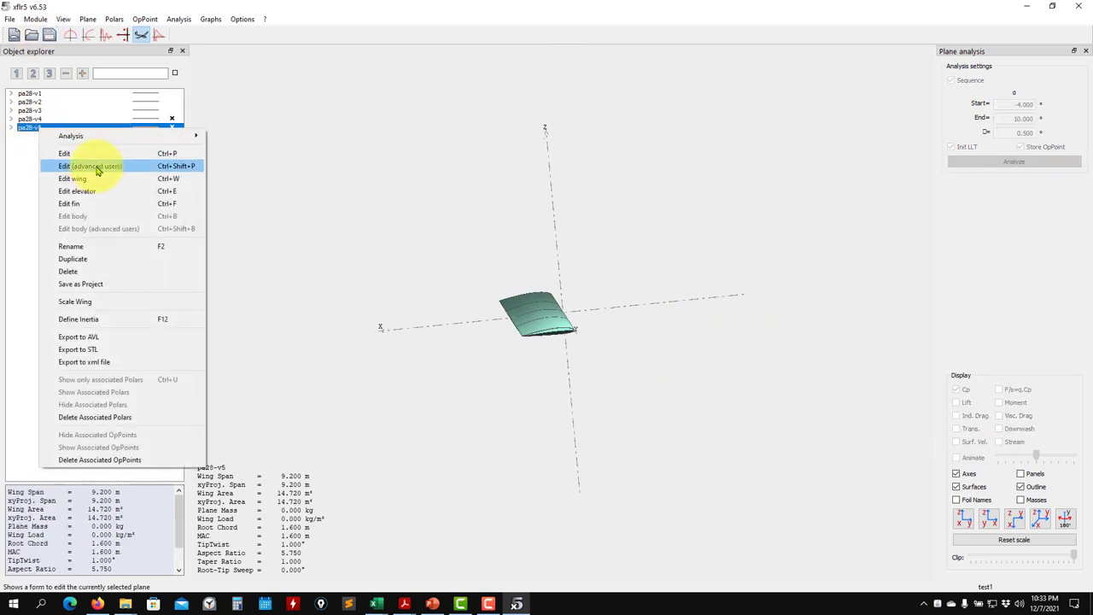
pyautogui.click(73, 246)
pyautogui.click(515, 226)
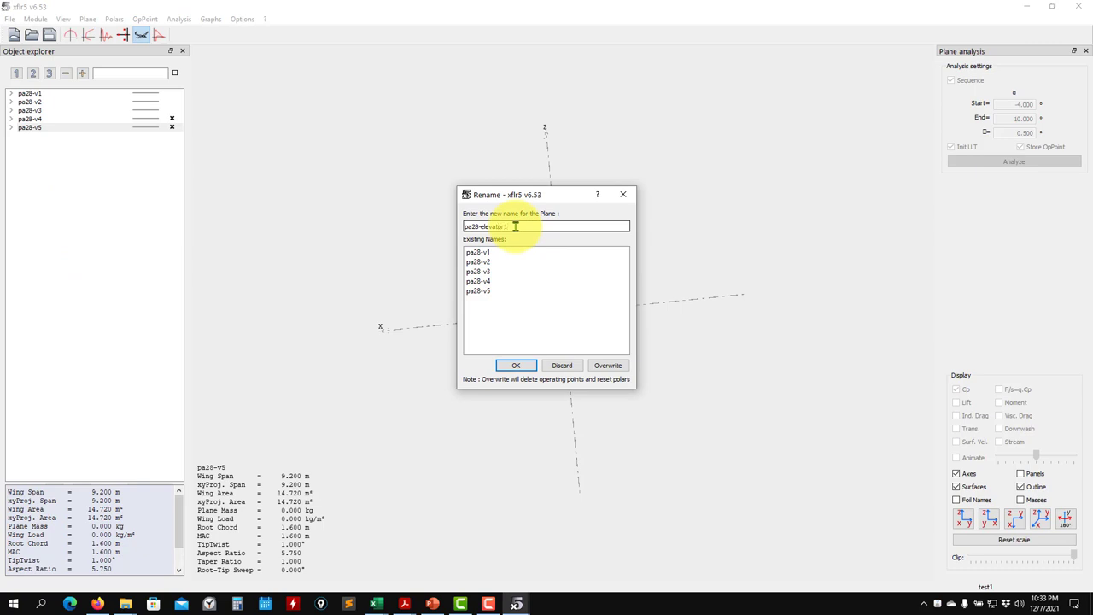
pyautogui.click(510, 365)
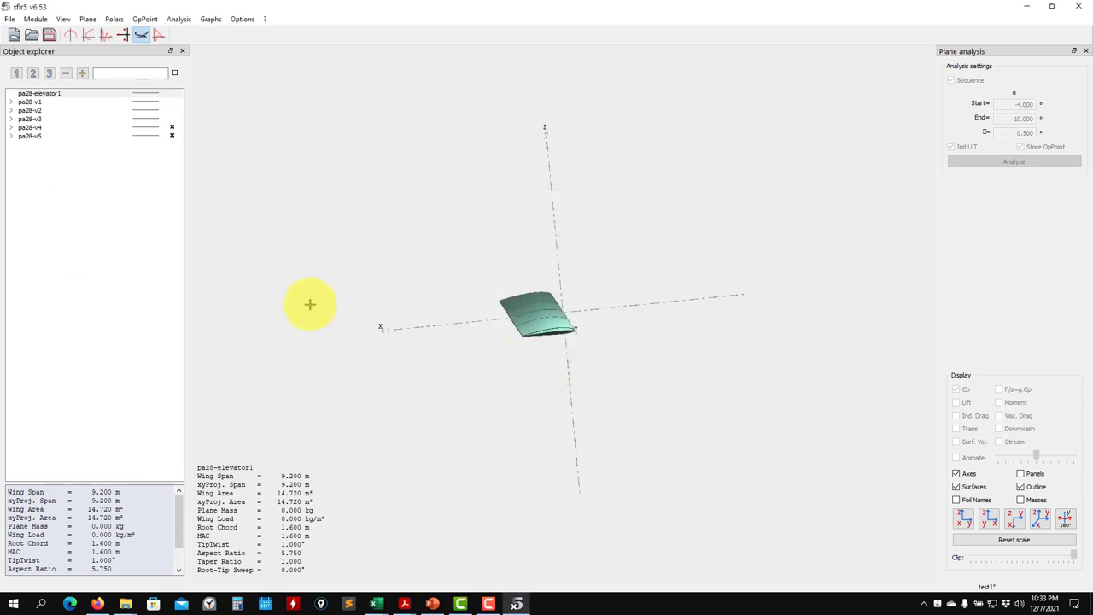
# Open the plane pa28-elevator1 in the standard plane editor.
pyautogui.click(51, 93)
pyautogui.rightClick(47, 94)
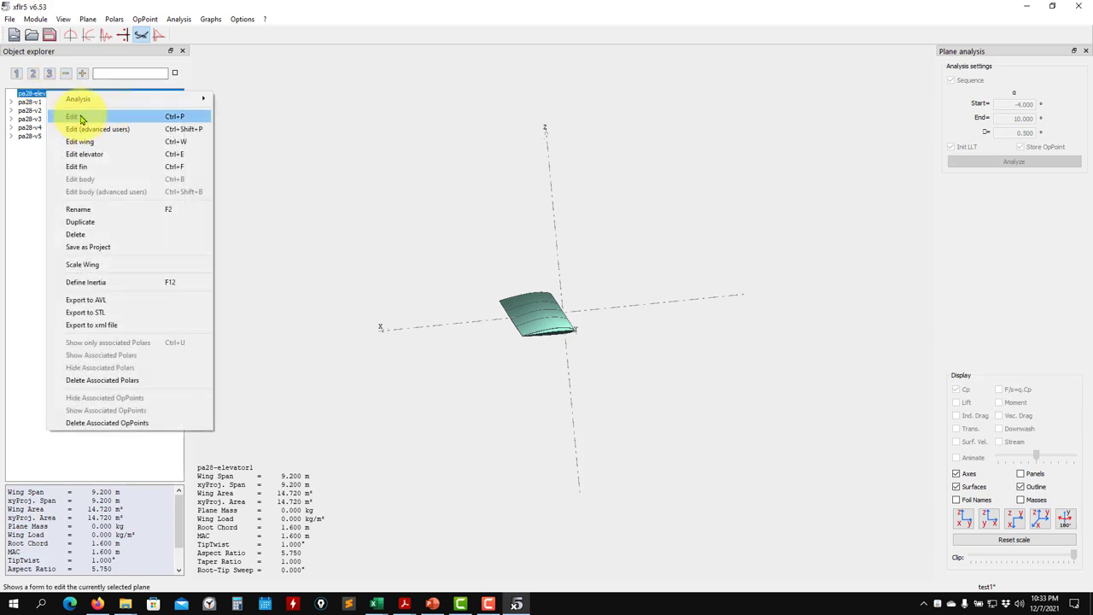
pyautogui.click(36, 93)
pyautogui.rightClick(34, 92)
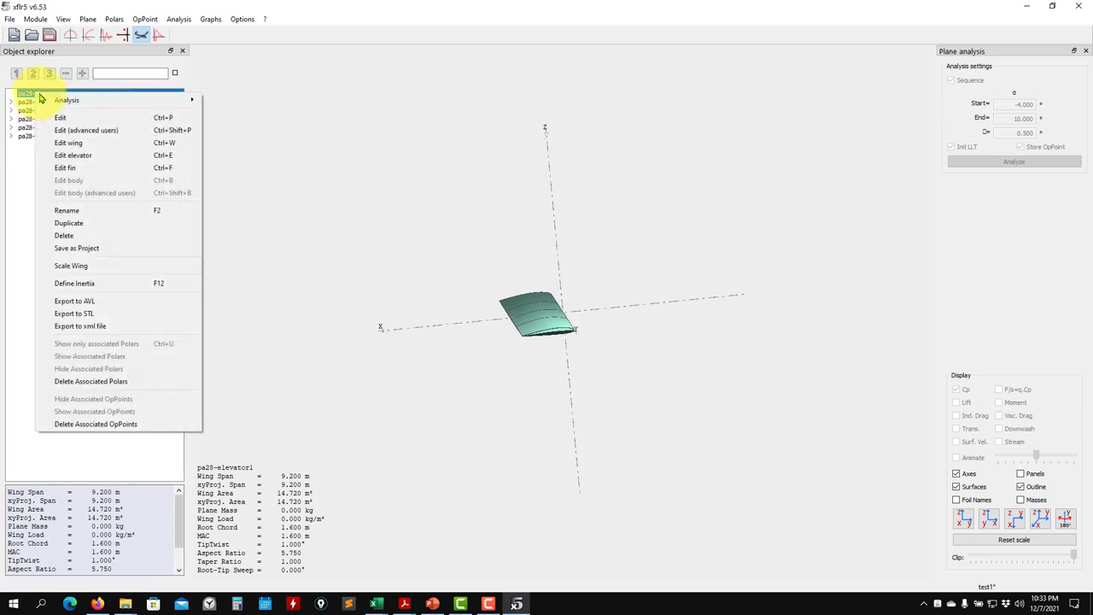
pyautogui.click(88, 18)
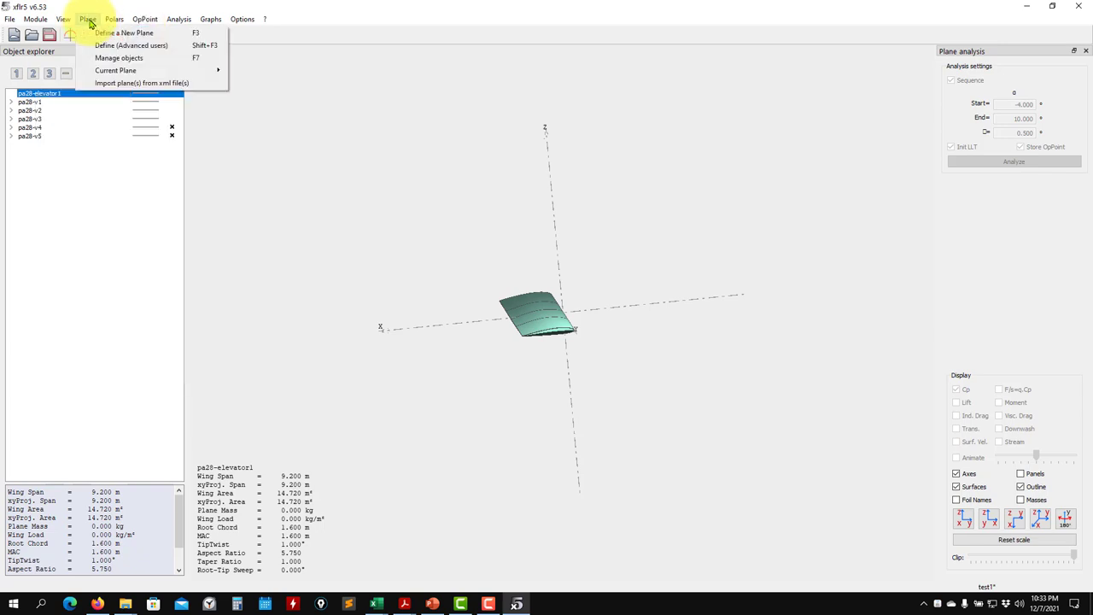
pyautogui.click(45, 100)
pyautogui.rightClick(47, 96)
pyautogui.click(94, 120)
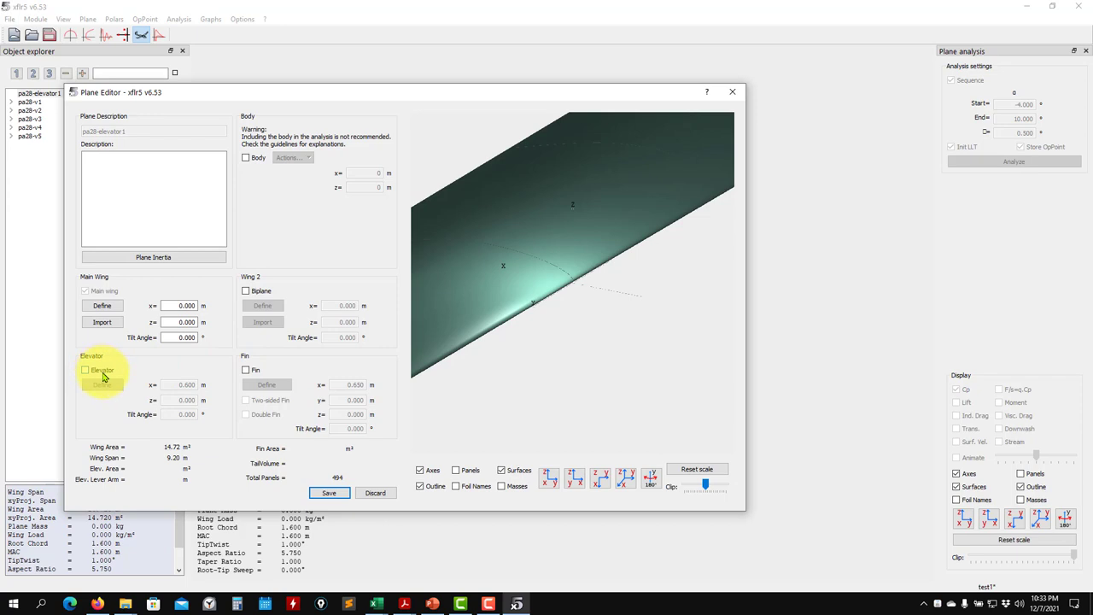
# Add an elevator to the plane pa28-elevator1 and inspect it in the preview.
pyautogui.click(101, 372)
pyautogui.scroll(-5, 504, 349)
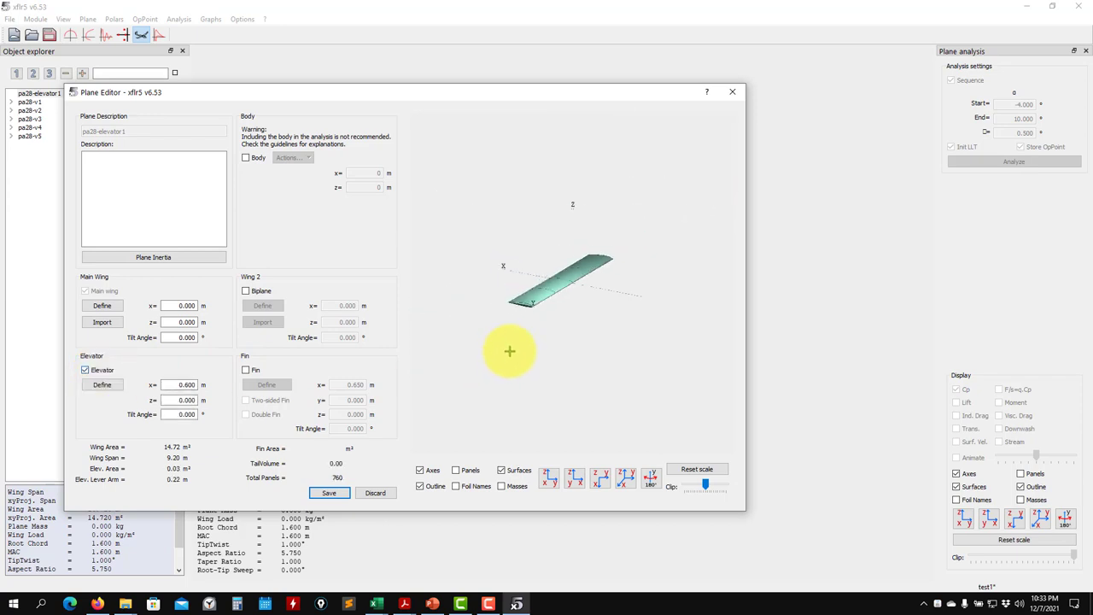
pyautogui.moveTo(511, 349); pyautogui.dragTo(248, 384)
pyautogui.moveTo(478, 341); pyautogui.dragTo(578, 159)
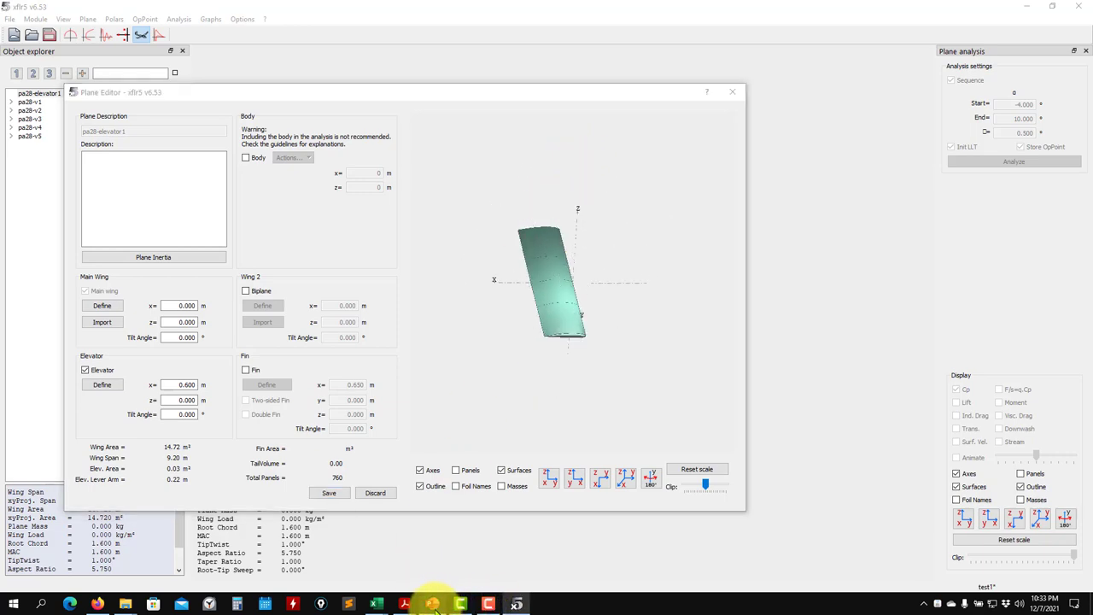
# Check the elevator's position on the PowerPoint exercise slide and set the elevator's x position to 4.600 m in the xflr5 plane editor.
pyautogui.click(432, 604)
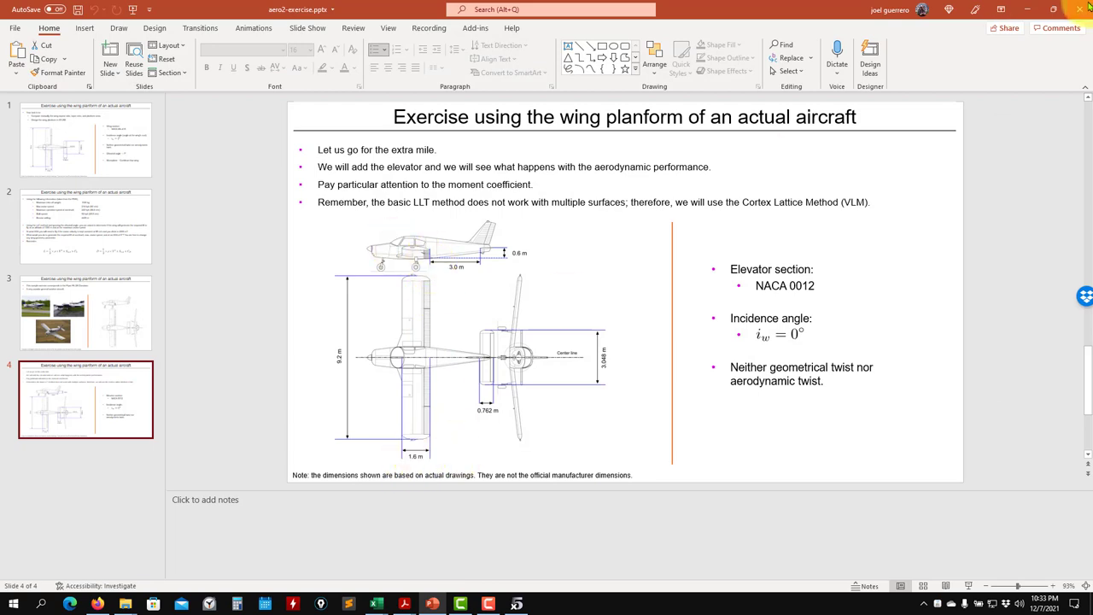
pyautogui.click(1027, 9)
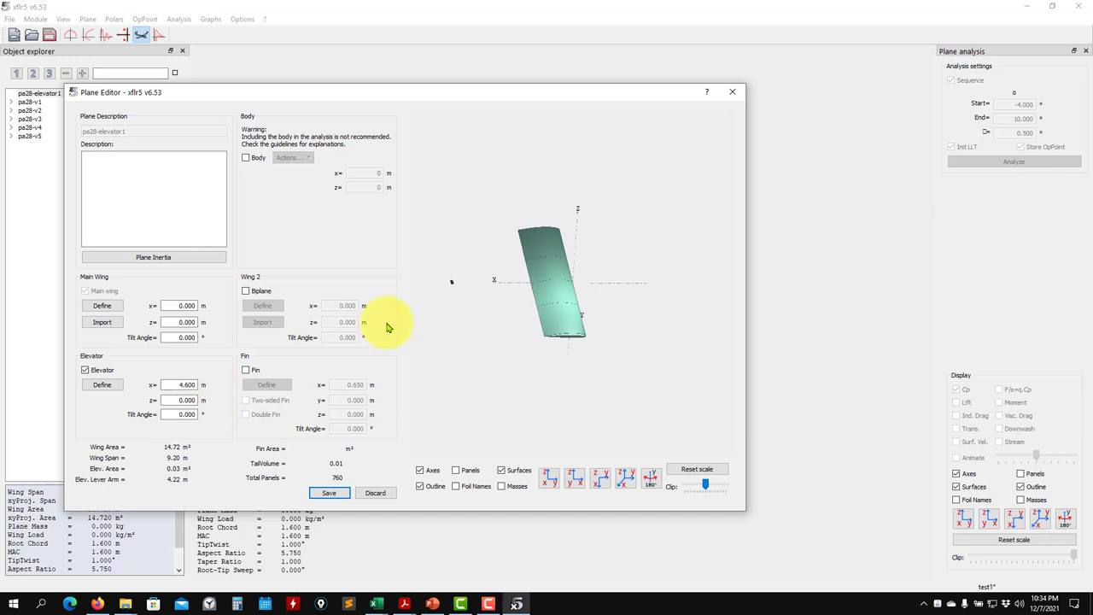
pyautogui.scroll(3, 449, 283)
pyautogui.moveTo(450, 305); pyautogui.dragTo(481, 377)
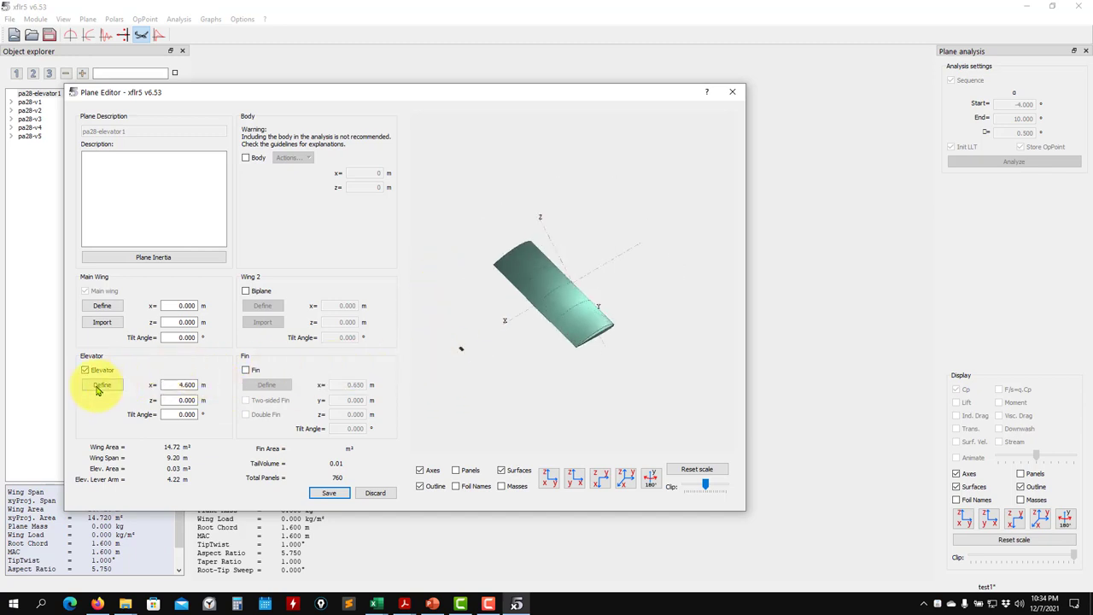
pyautogui.click(176, 414)
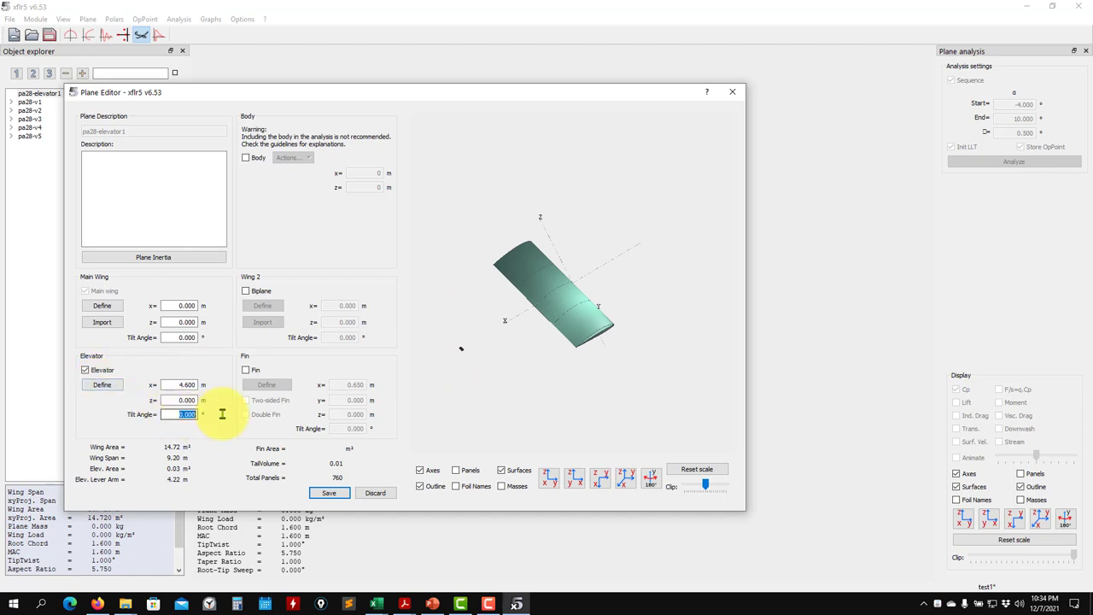
# Open the elevator's geometry definition and consult its dimensions on the PowerPoint exercise slide.
pyautogui.click(102, 386)
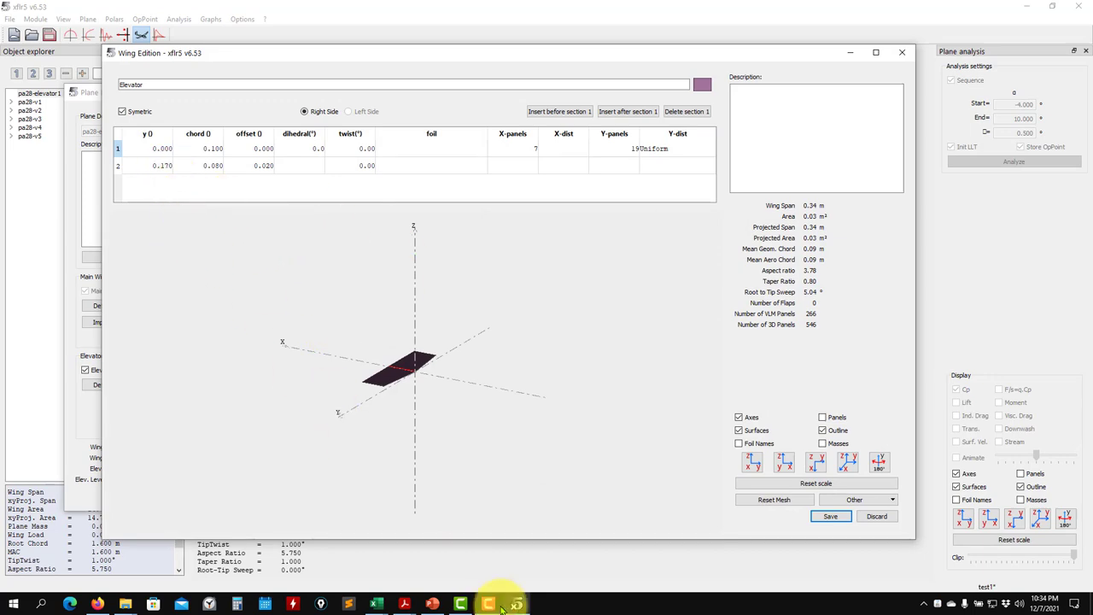
pyautogui.click(435, 604)
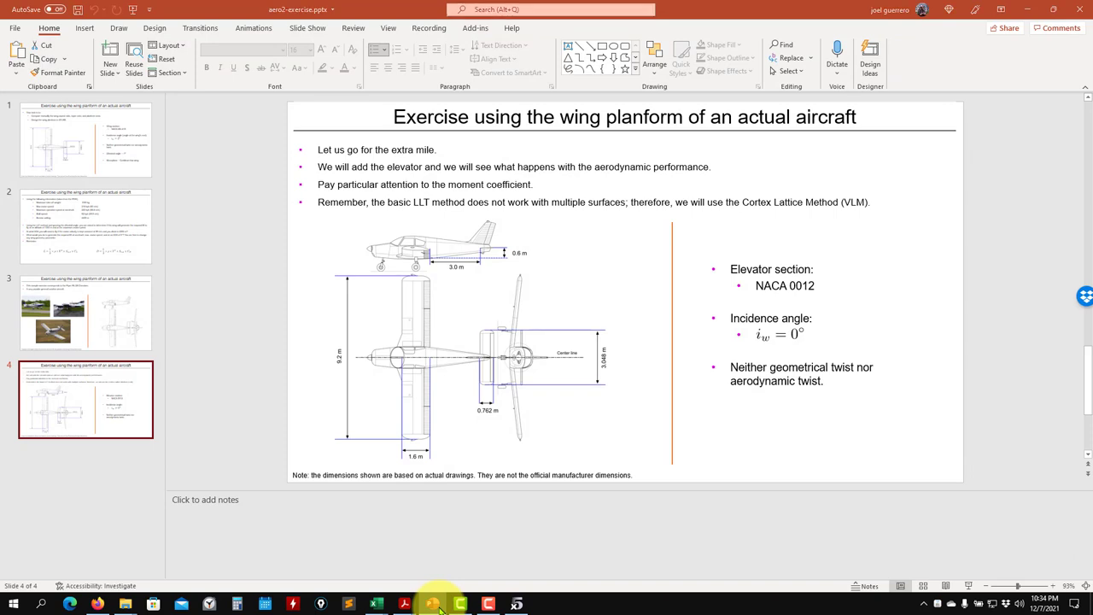
pyautogui.click(434, 603)
pyautogui.doubleClick(157, 149)
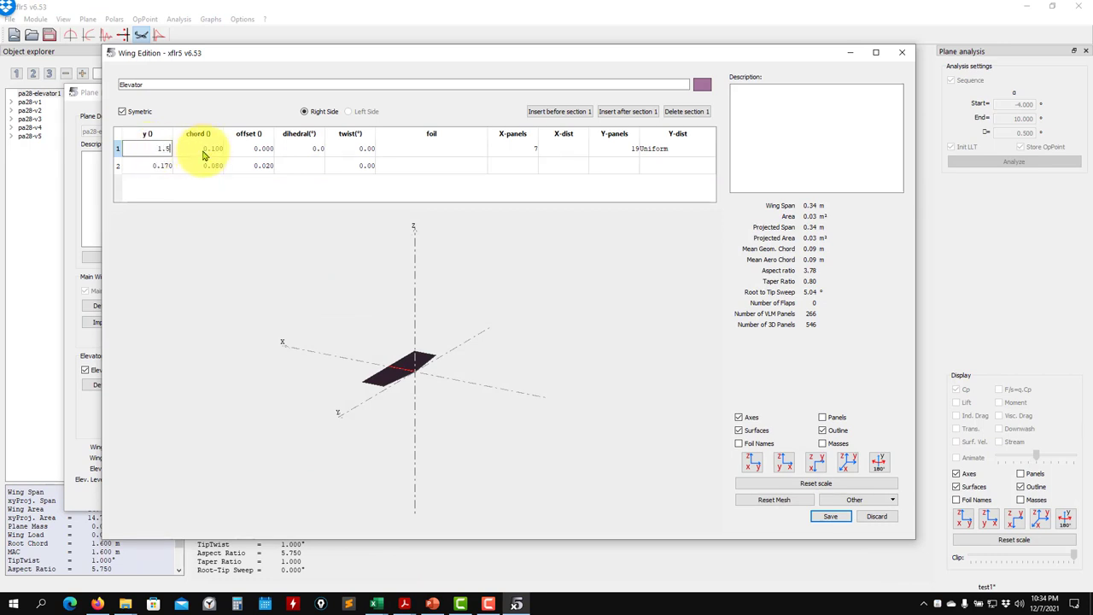
pyautogui.press('Return')
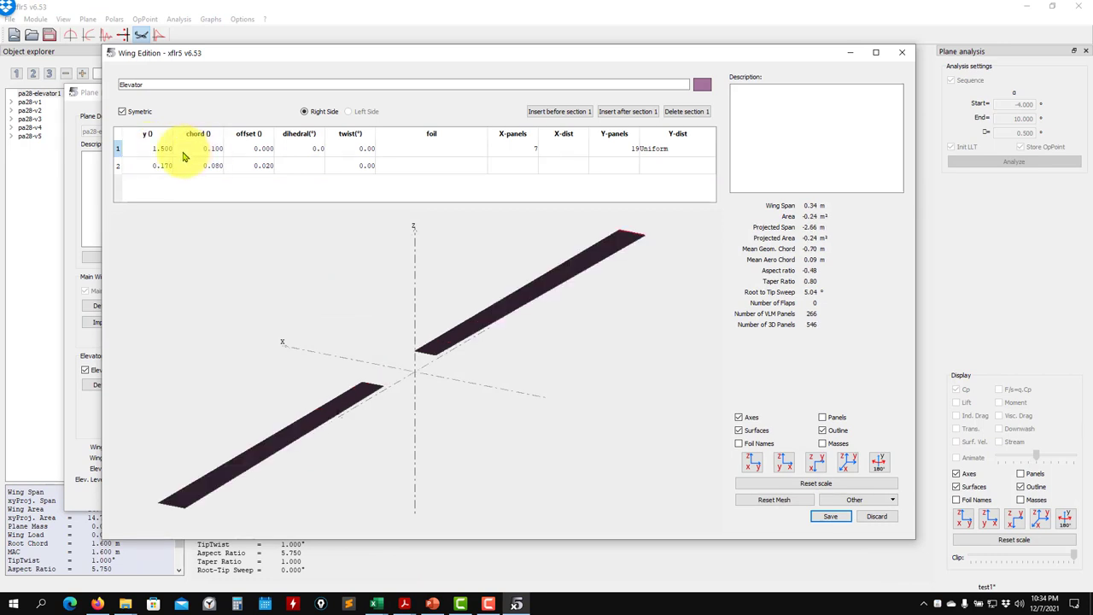
pyautogui.doubleClick(162, 149)
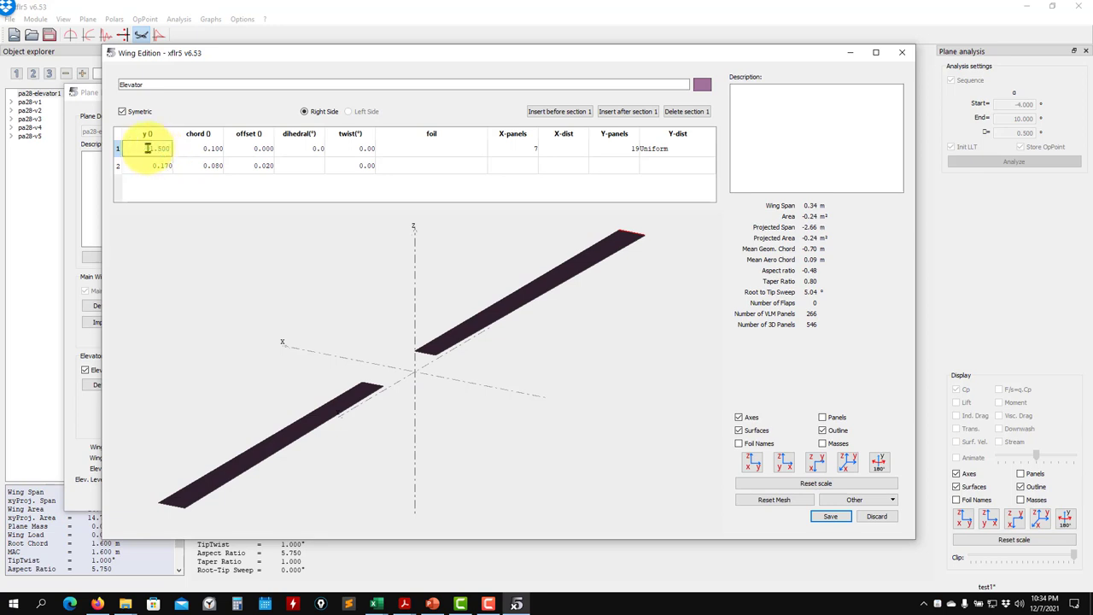
pyautogui.write('0')
pyautogui.press('Return')
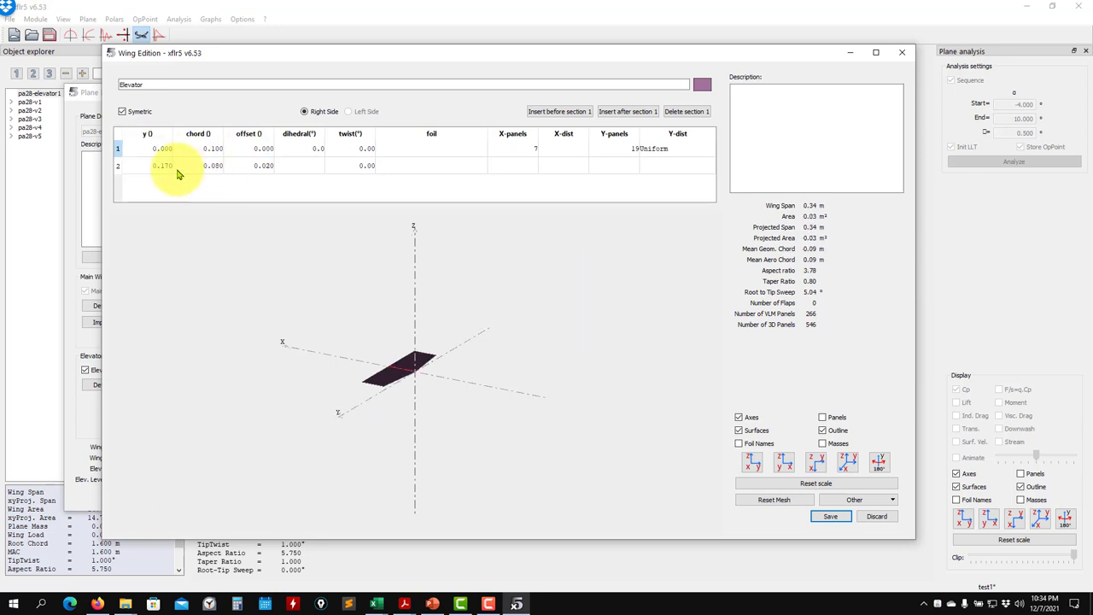
# Set the y position of the elevator's section 2 to 1.5 m.
pyautogui.doubleClick(151, 167)
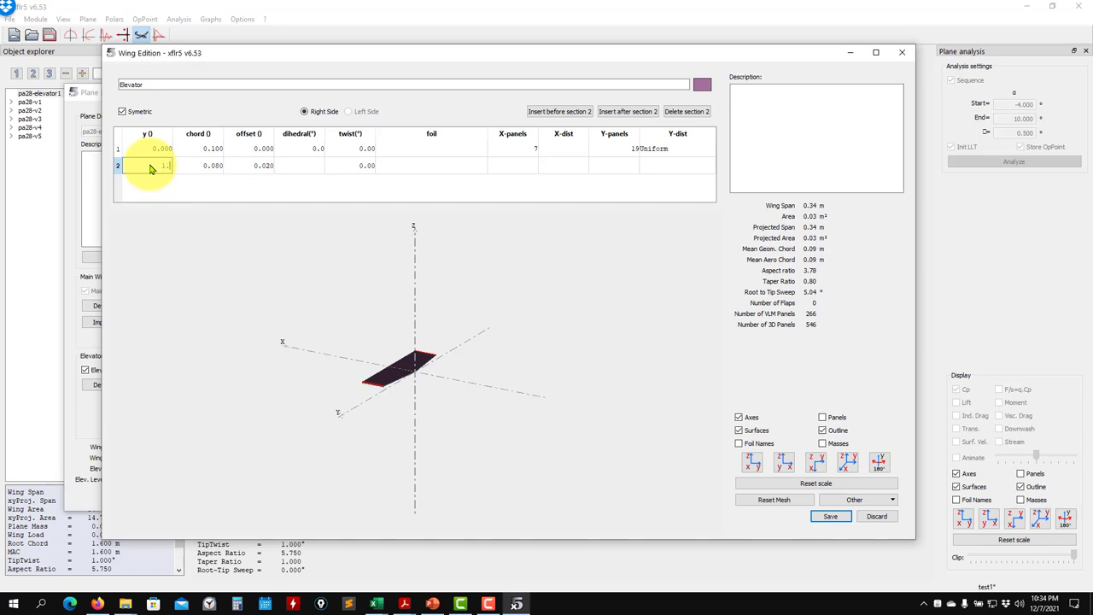
pyautogui.write('1.5')
pyautogui.press('Return')
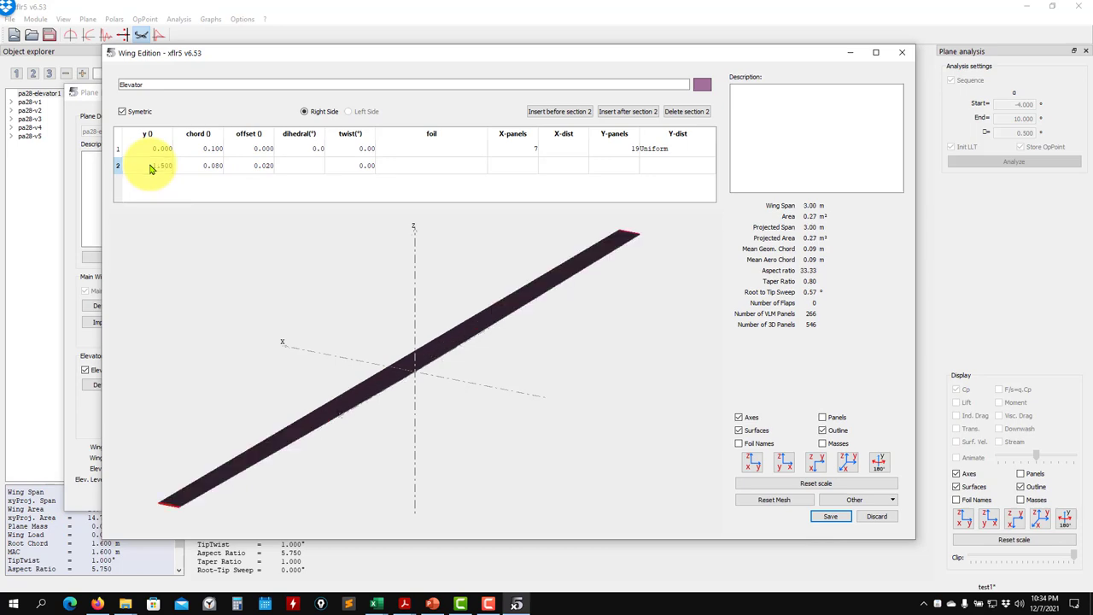
# Look up the elevator's chord on the PowerPoint slide and set the chord of both elevator sections to 0.762 m.
pyautogui.click(433, 603)
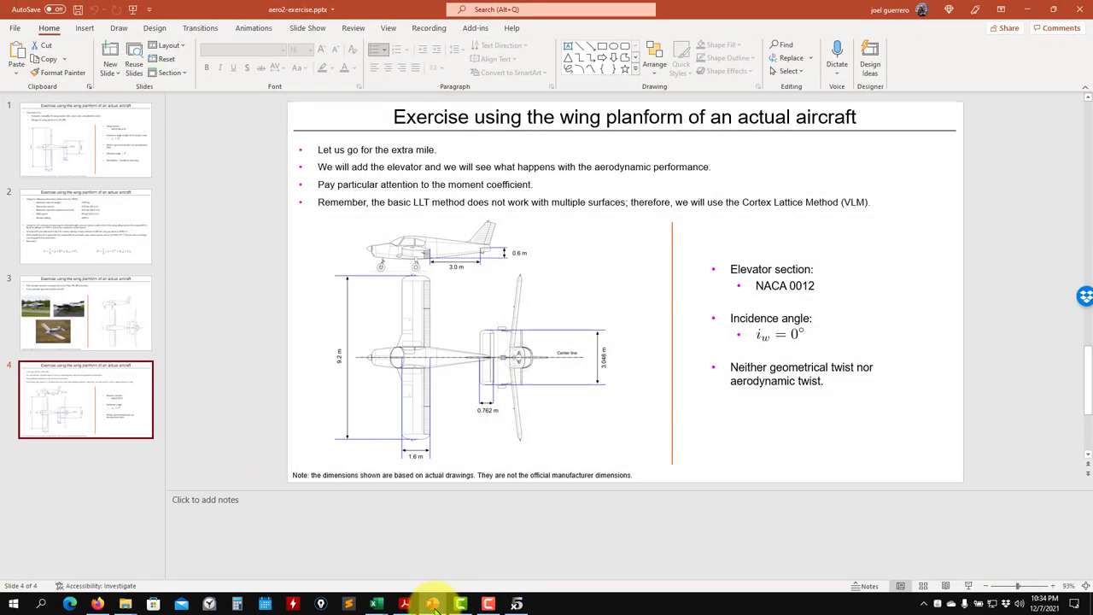
pyautogui.click(433, 604)
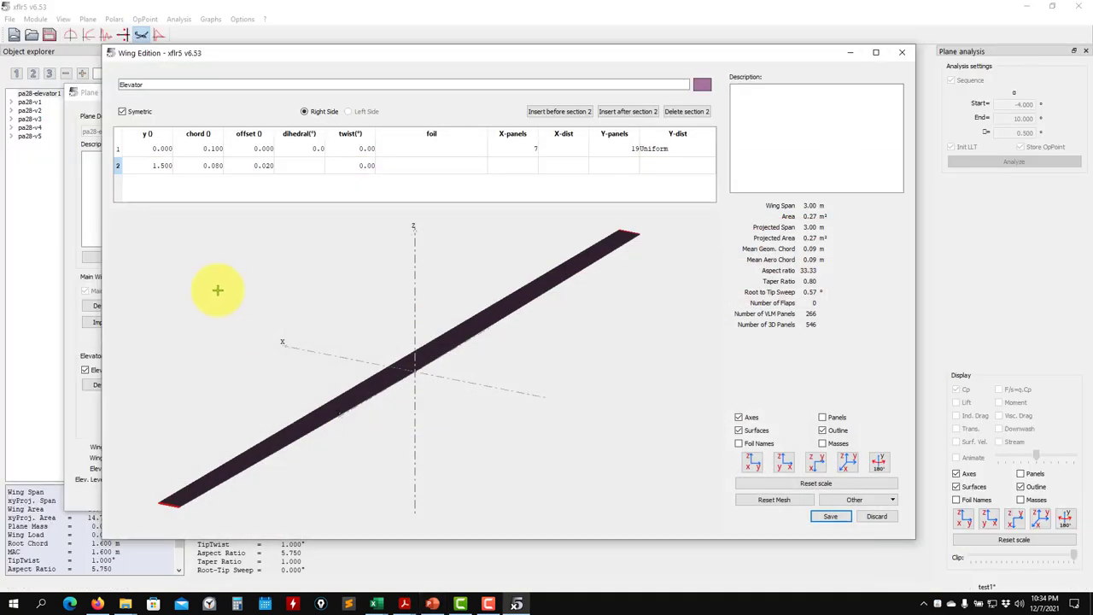
pyautogui.doubleClick(198, 150)
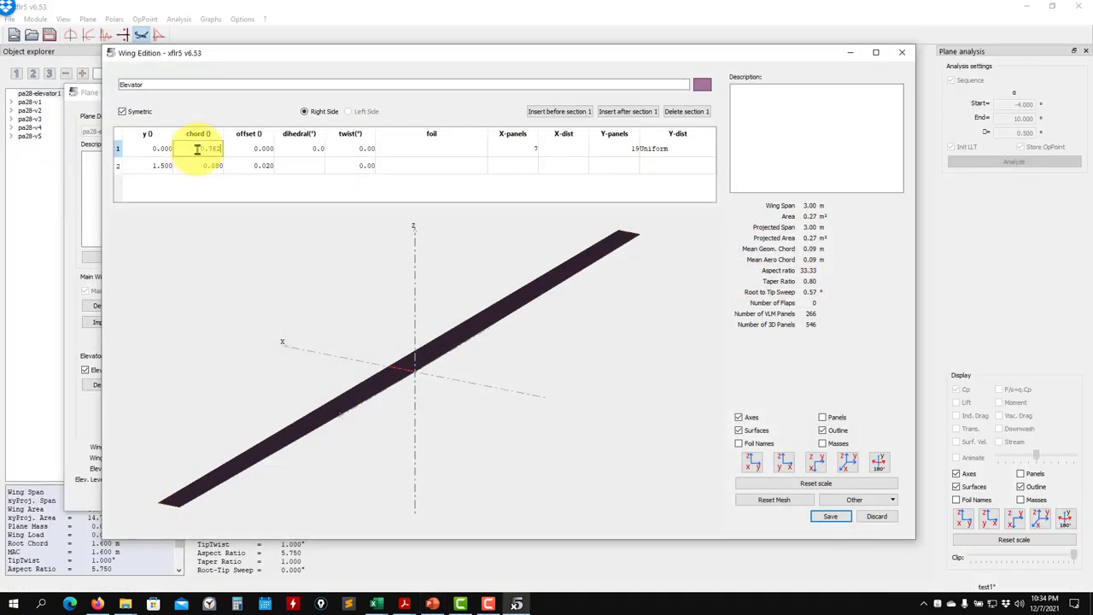
pyautogui.write('0.762')
pyautogui.press('Return')
pyautogui.doubleClick(214, 167)
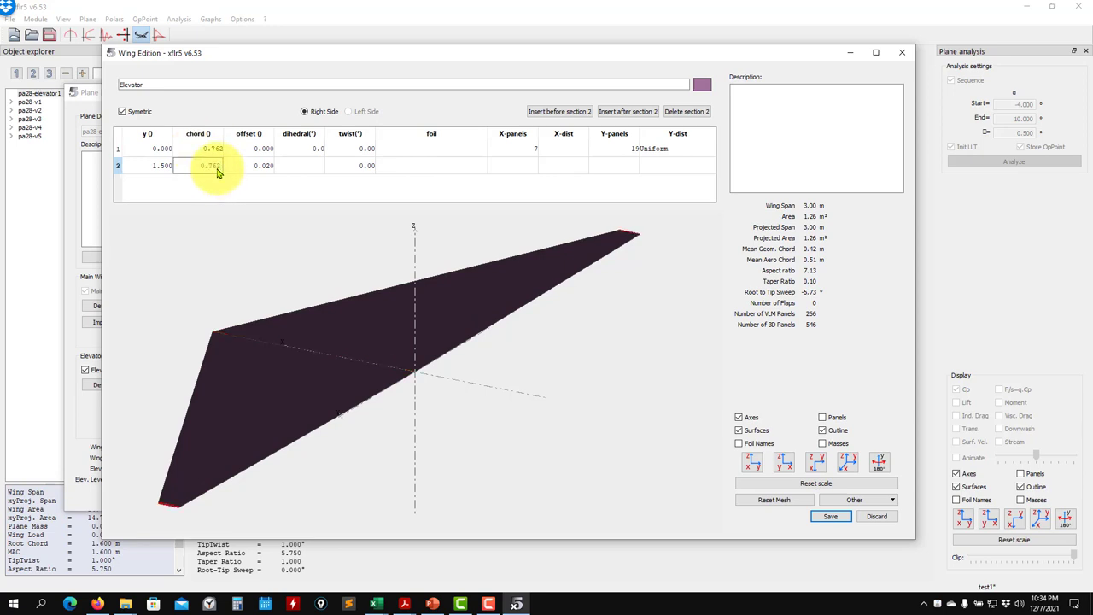
pyautogui.write('0.762')
pyautogui.press('Return')
# Set the offset of the elevator's section 2 to 0 and inspect the rectangular planform in the preview.
pyautogui.doubleClick(254, 166)
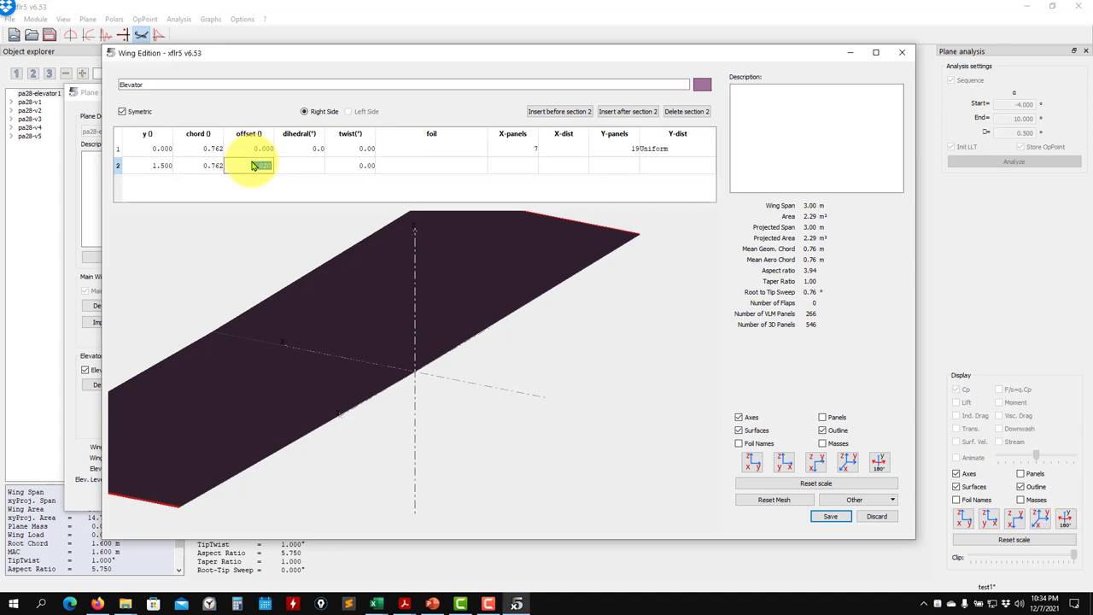
pyautogui.press('Return')
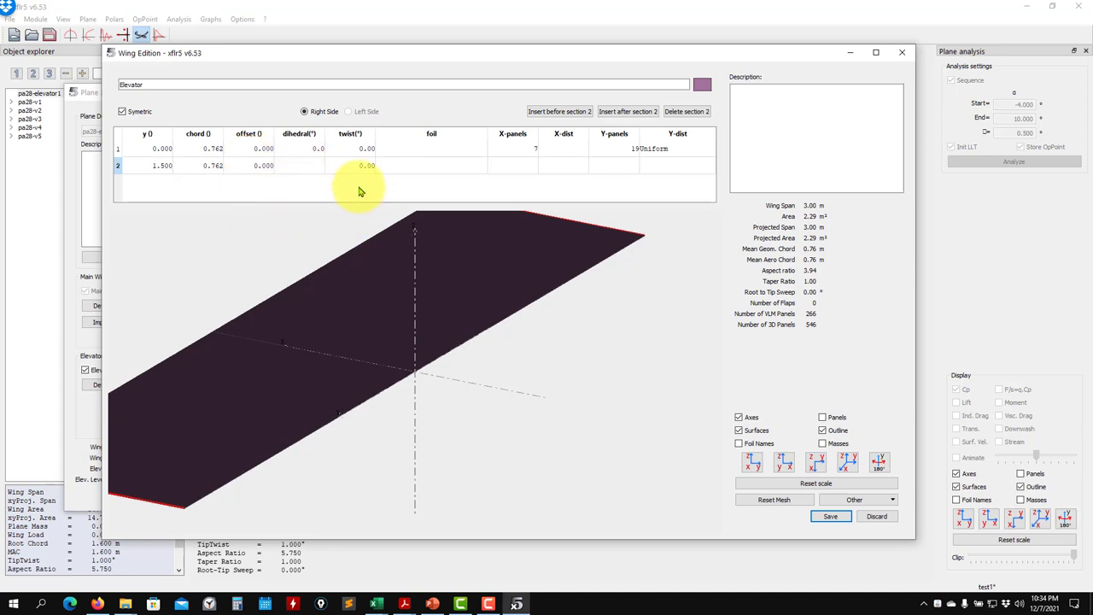
pyautogui.scroll(-2, 377, 277)
pyautogui.moveTo(456, 334); pyautogui.dragTo(546, 286)
pyautogui.moveTo(532, 444); pyautogui.dragTo(522, 415)
pyautogui.moveTo(463, 375); pyautogui.dragTo(444, 391)
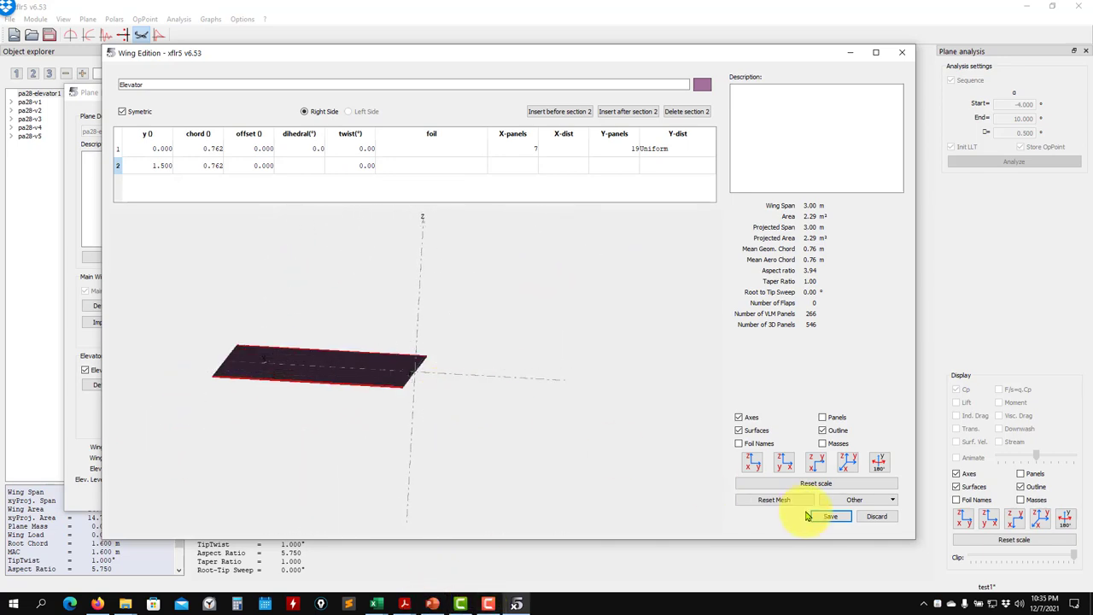
# Save the elevator geometry and the plane pa28-elevator1, and inspect the wing and elevator in the 3D view.
pyautogui.click(828, 517)
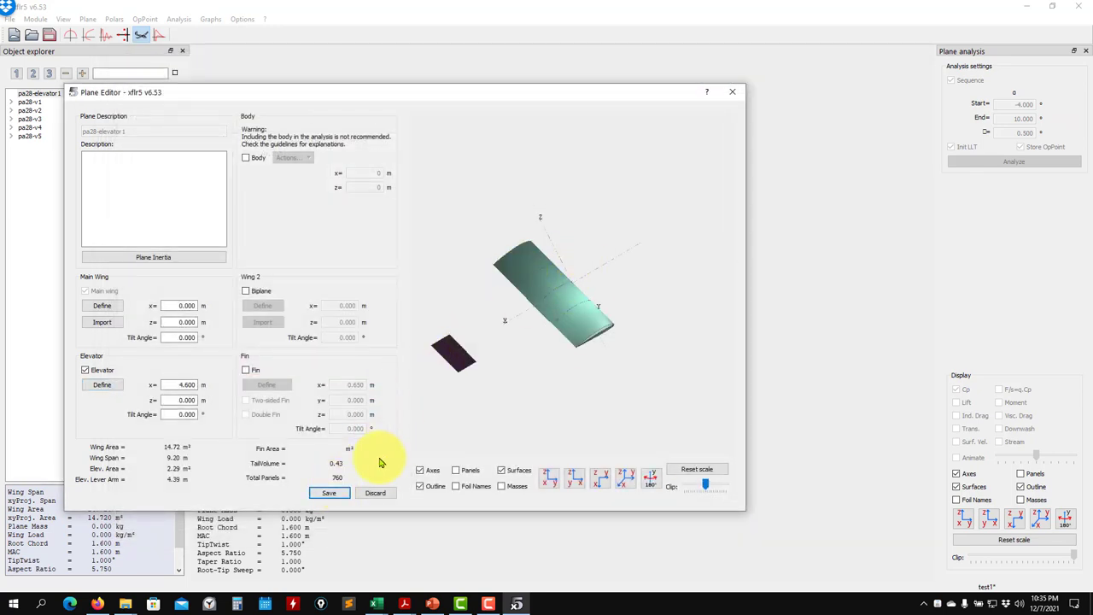
pyautogui.click(330, 494)
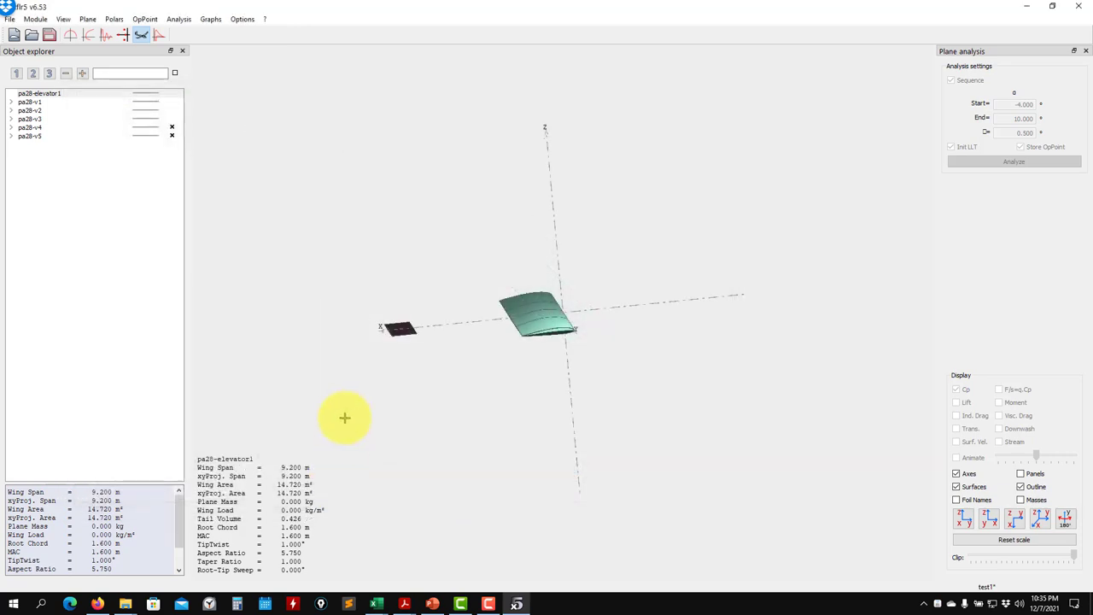
pyautogui.moveTo(399, 329); pyautogui.dragTo(427, 337)
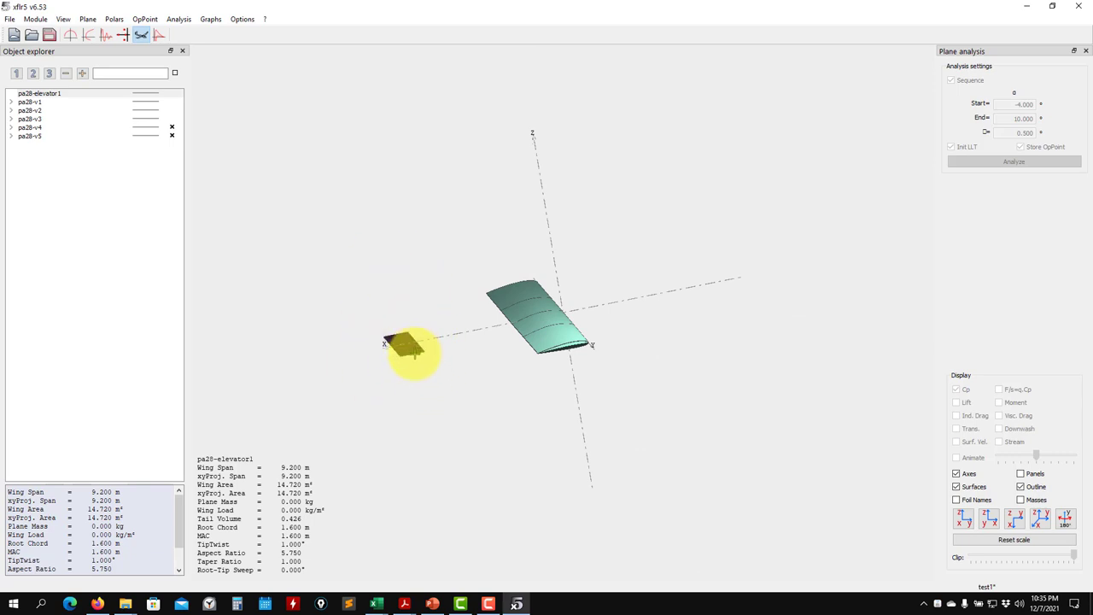
pyautogui.click(12, 137)
pyautogui.click(12, 139)
pyautogui.click(12, 137)
pyautogui.click(12, 138)
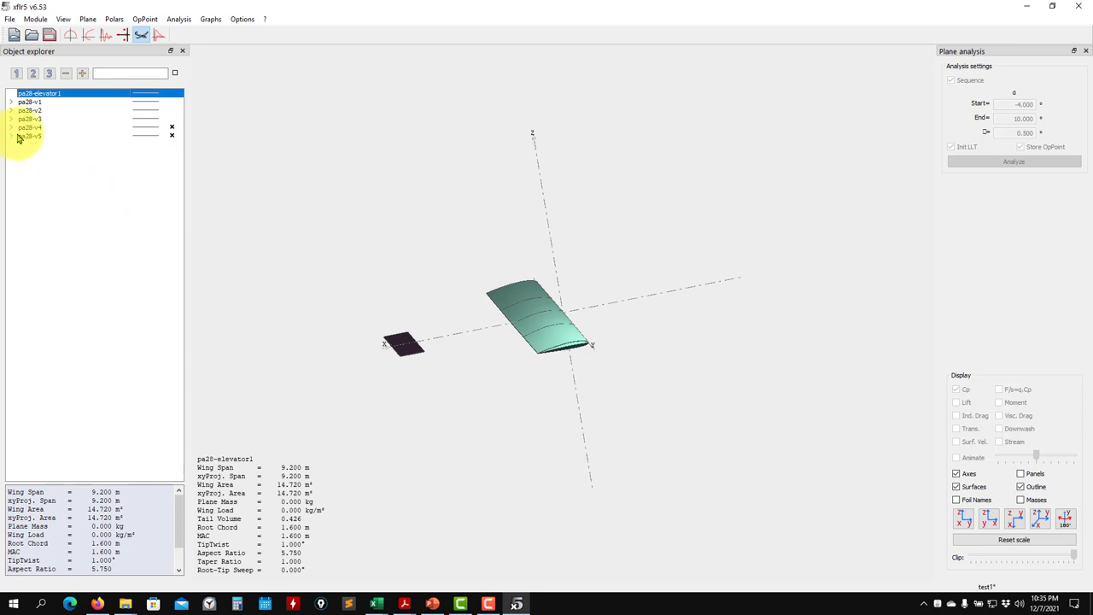
# Save the project and switch to the XFoil Direct Analysis module.
pyautogui.click(49, 35)
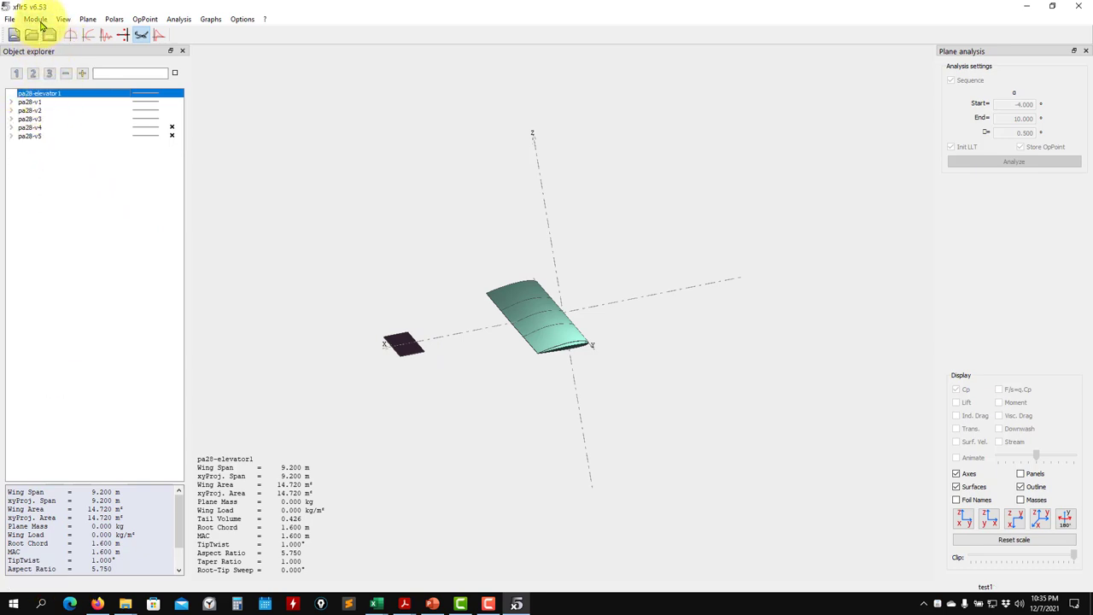
pyautogui.click(35, 19)
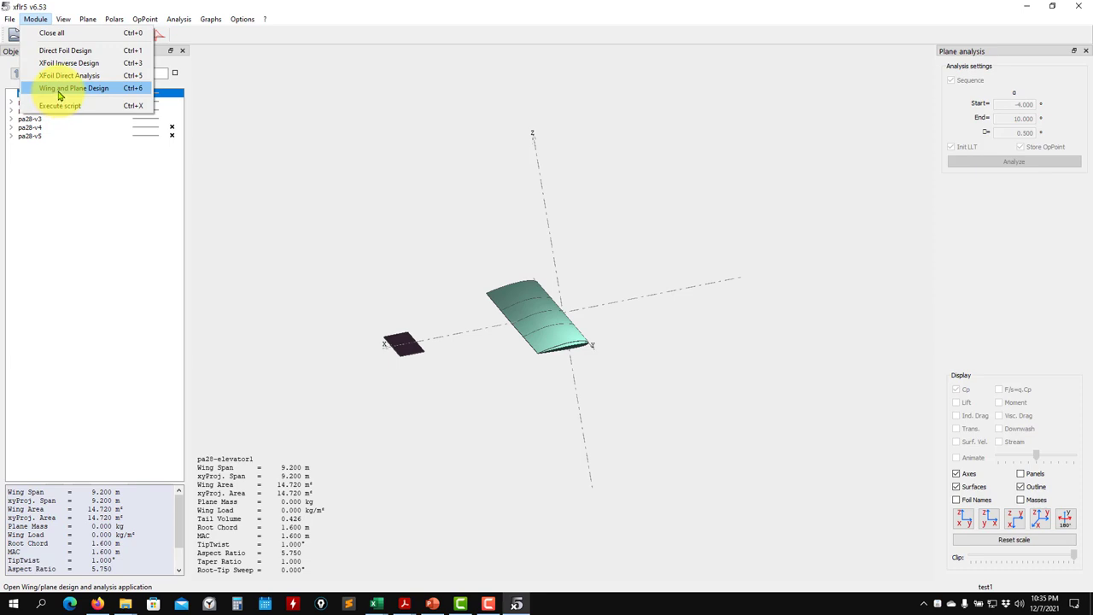
pyautogui.click(64, 75)
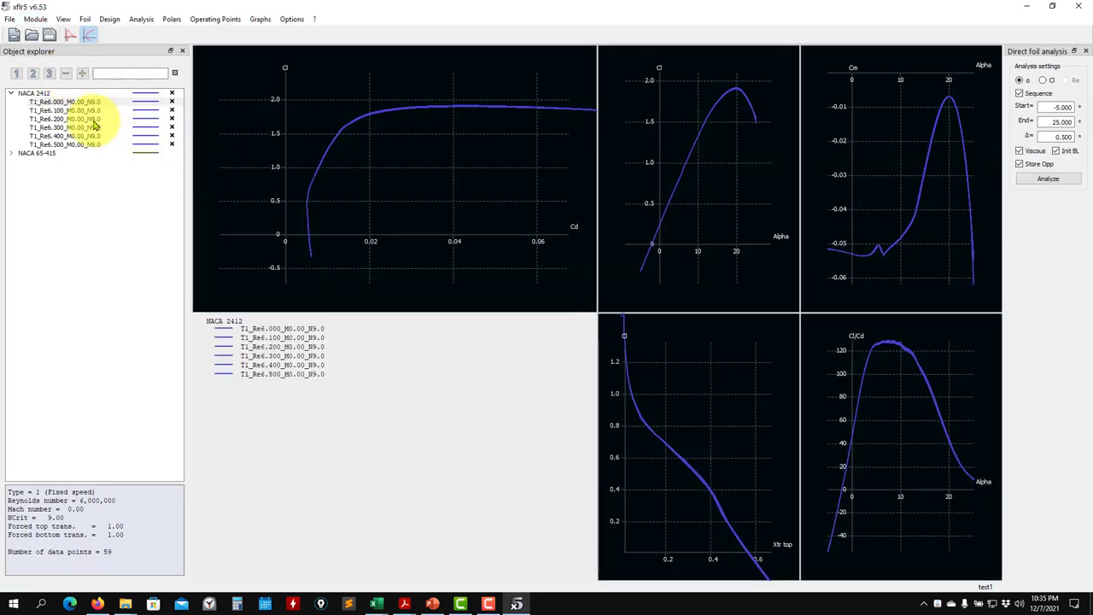
# Generate a NACA 0012 foil with 100 panels, keep the name NACA 0012, and save the project.
pyautogui.click(110, 19)
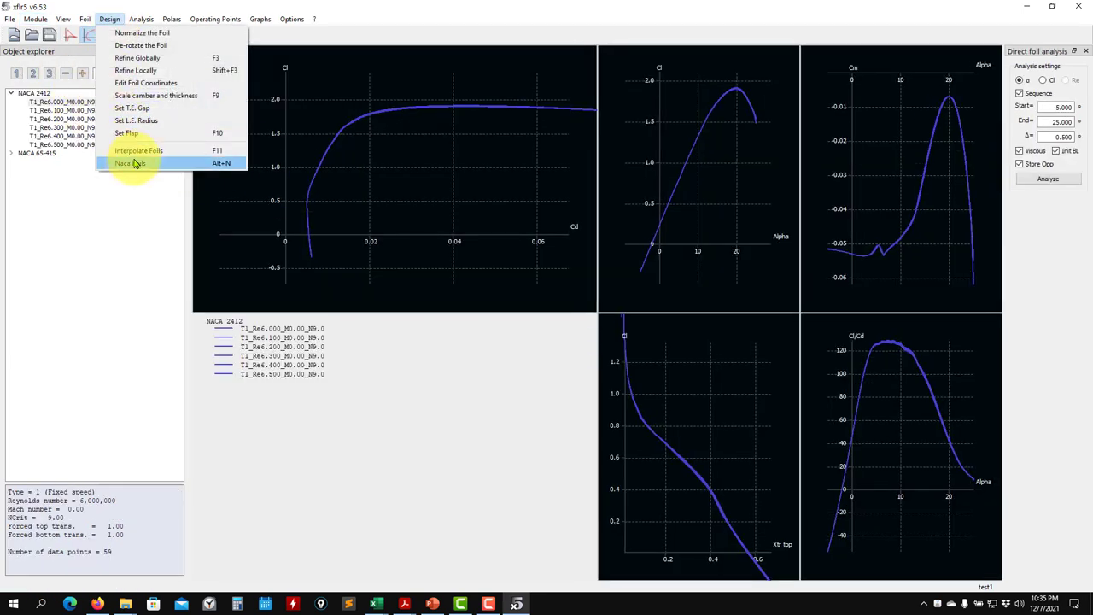
pyautogui.click(127, 163)
pyautogui.moveTo(582, 273); pyautogui.dragTo(636, 276)
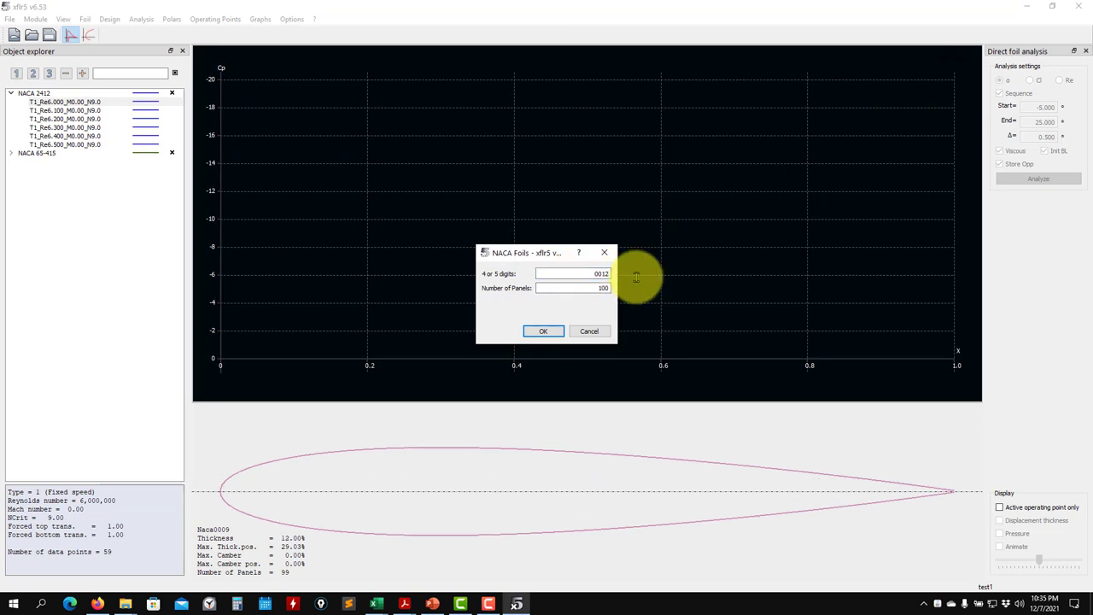
pyautogui.click(544, 331)
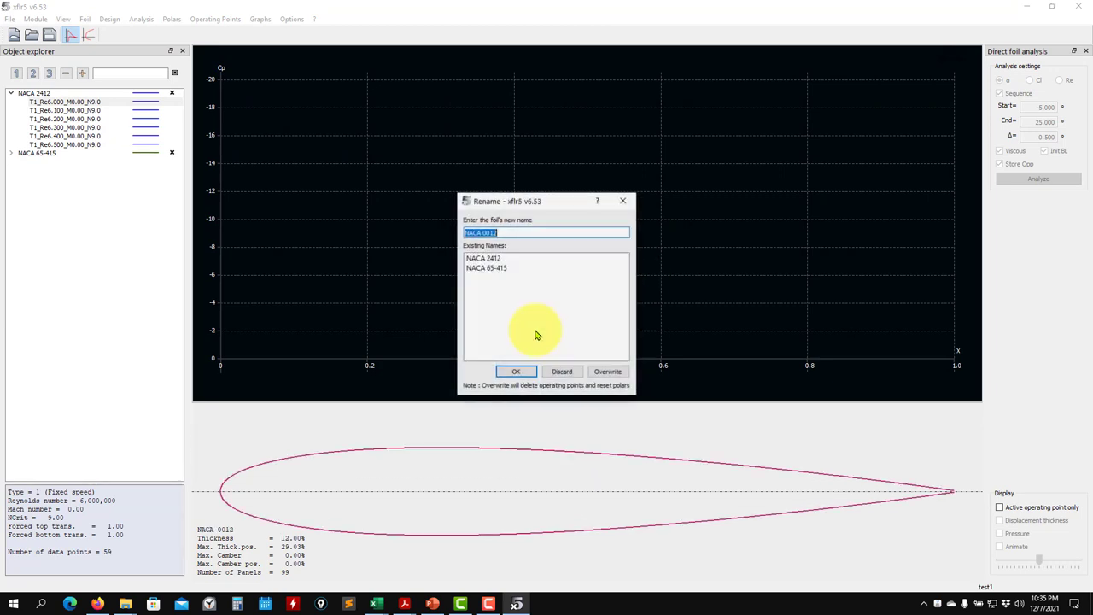
pyautogui.click(510, 369)
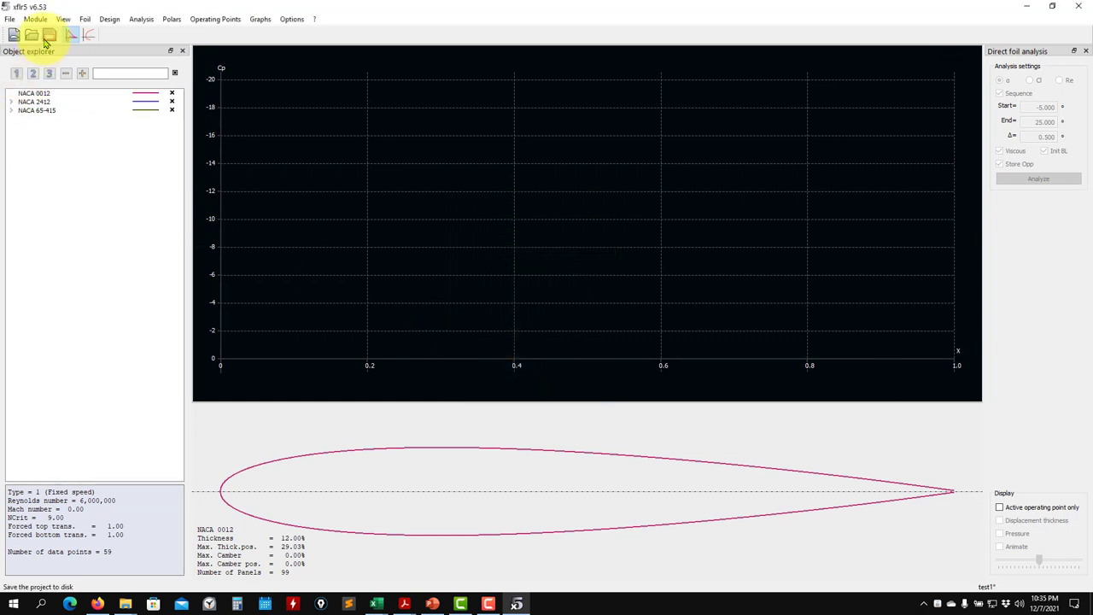
# Define a Type 1 analysis for NACA 0012 at Reynolds 1000000 and run it from -5 to 25 degrees in 0.5 degree steps.
pyautogui.click(39, 93)
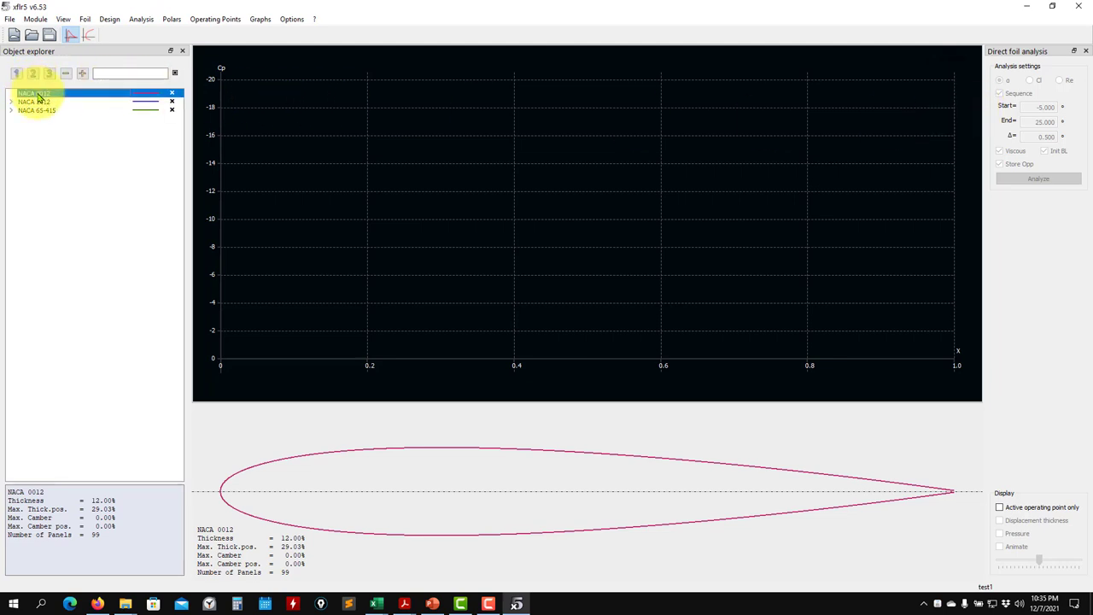
pyautogui.click(141, 19)
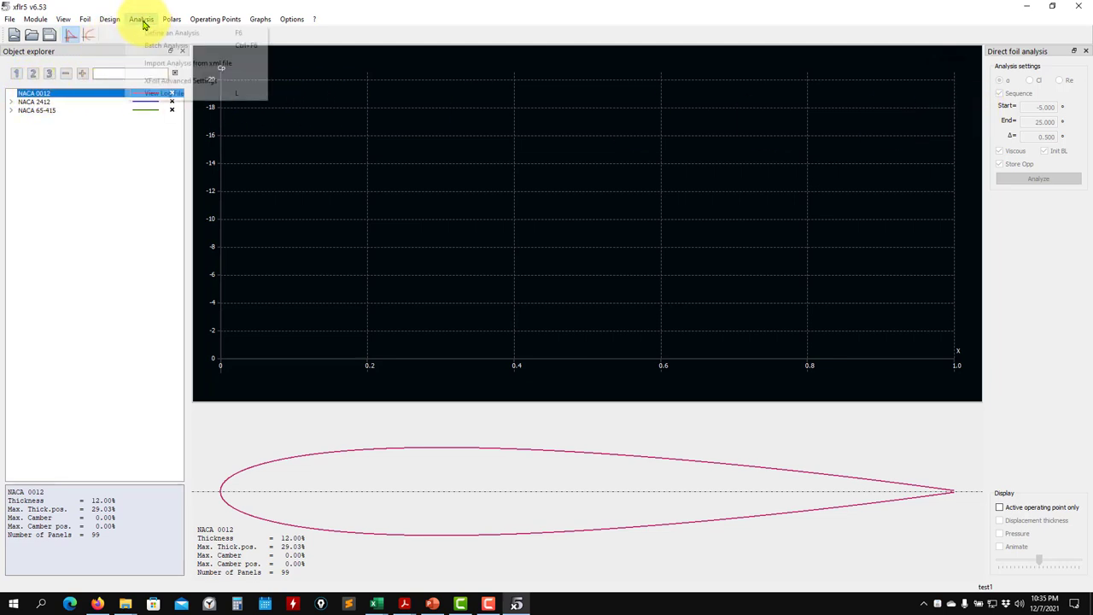
pyautogui.click(150, 34)
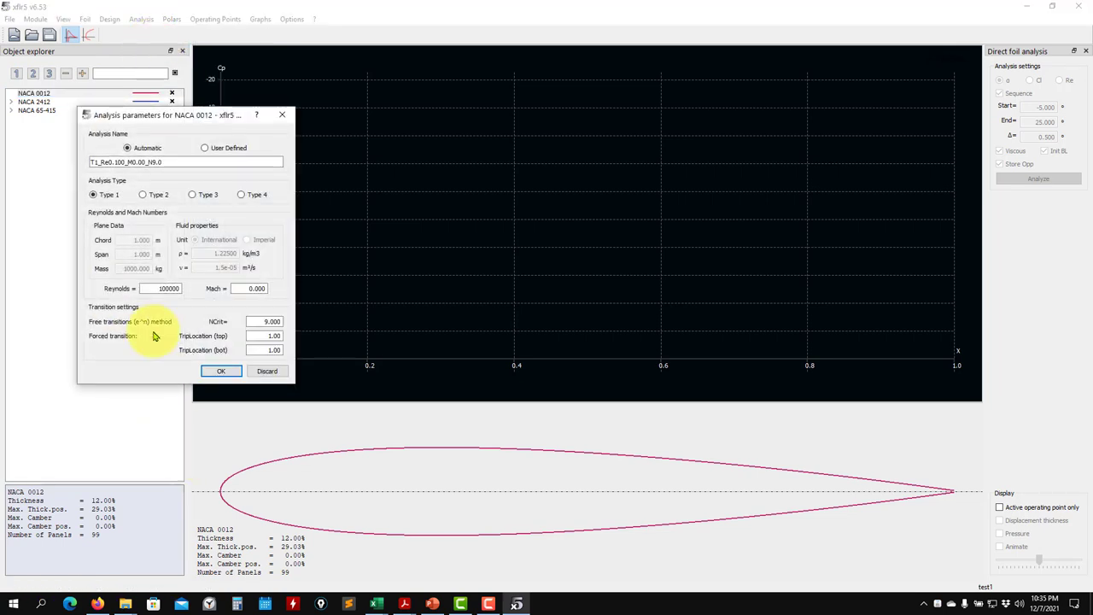
pyautogui.moveTo(159, 288); pyautogui.dragTo(179, 289)
pyautogui.doubleClick(157, 288)
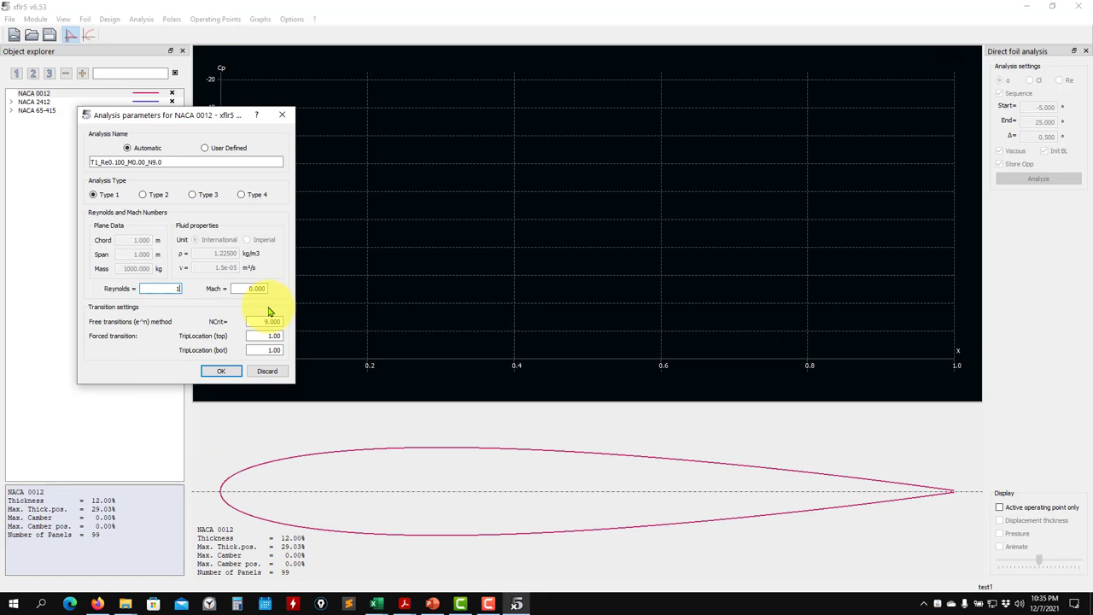
pyautogui.write('1000000')
pyautogui.click(220, 371)
pyautogui.click(1000, 180)
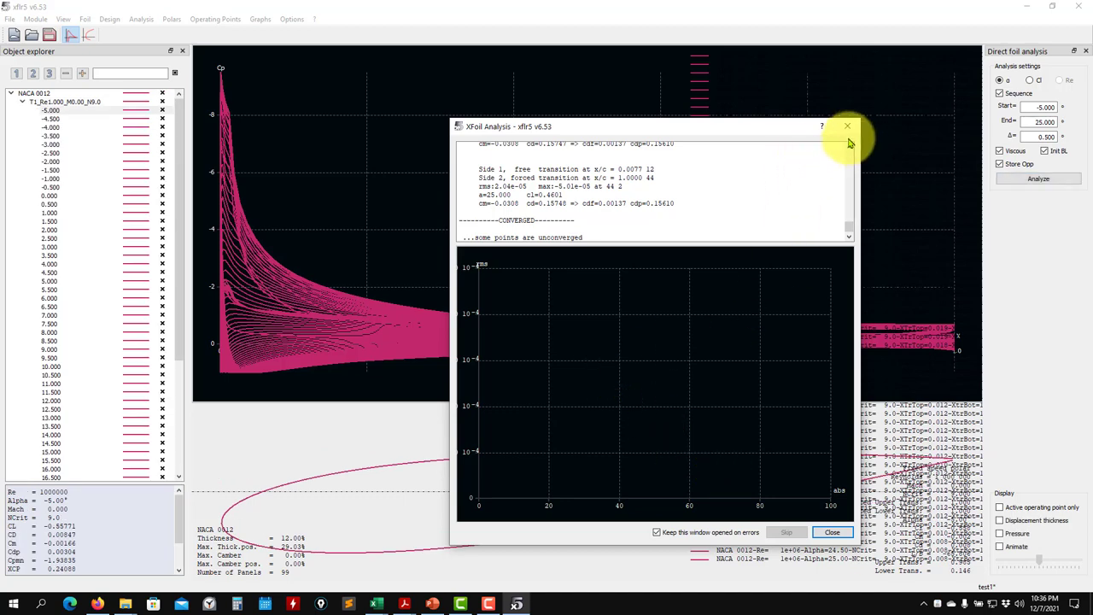
# Close the XFoil results, display the NACA 0012 polar graphs, and switch to the Wing and Plane Design module.
pyautogui.click(847, 127)
pyautogui.click(23, 101)
pyautogui.click(88, 34)
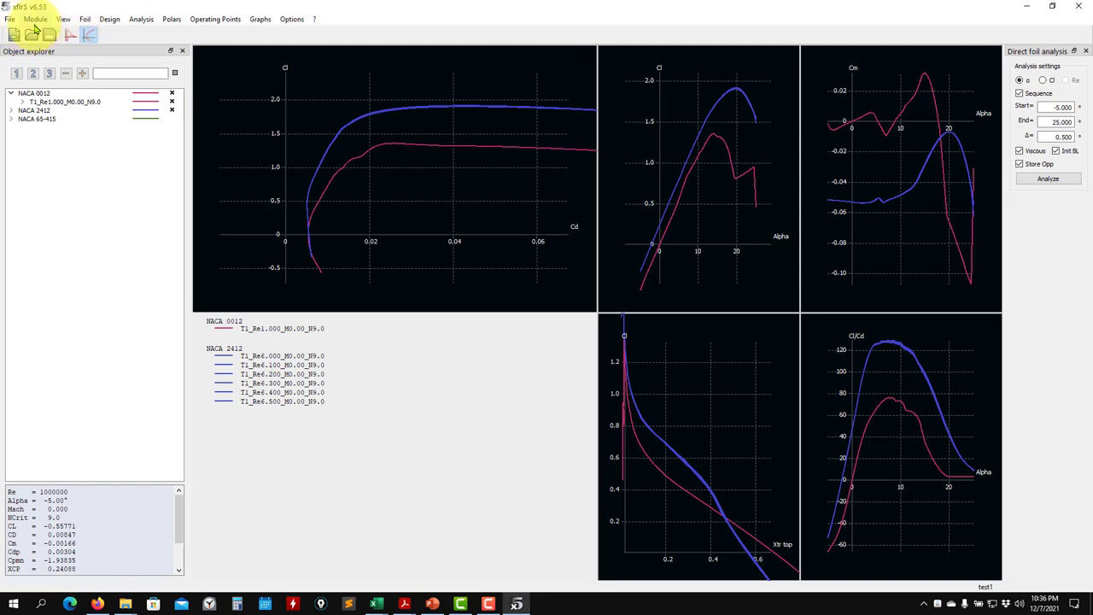
pyautogui.click(35, 19)
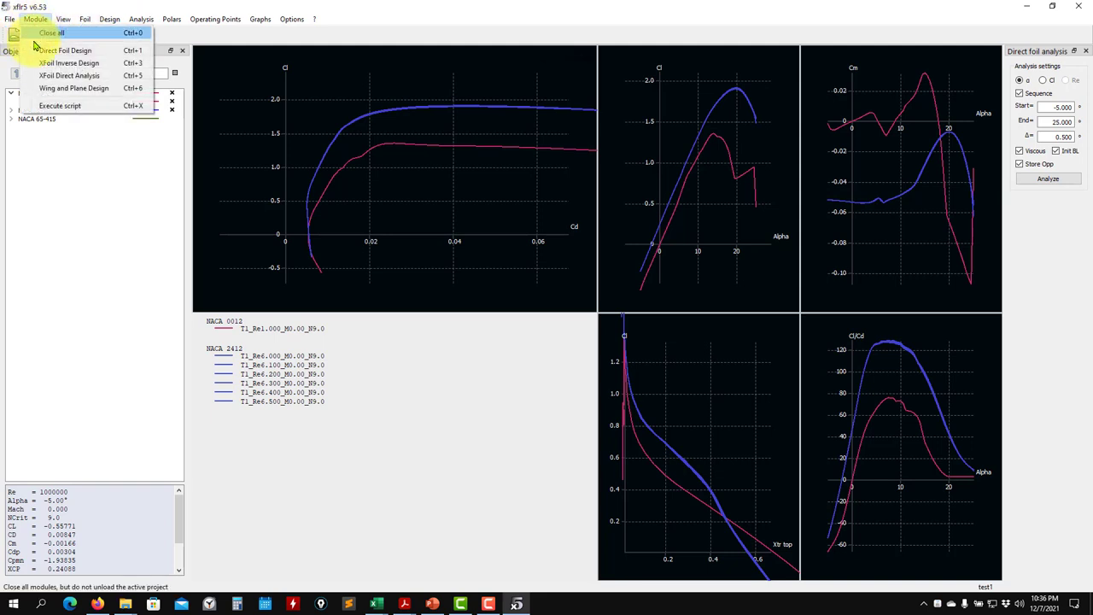
pyautogui.click(79, 91)
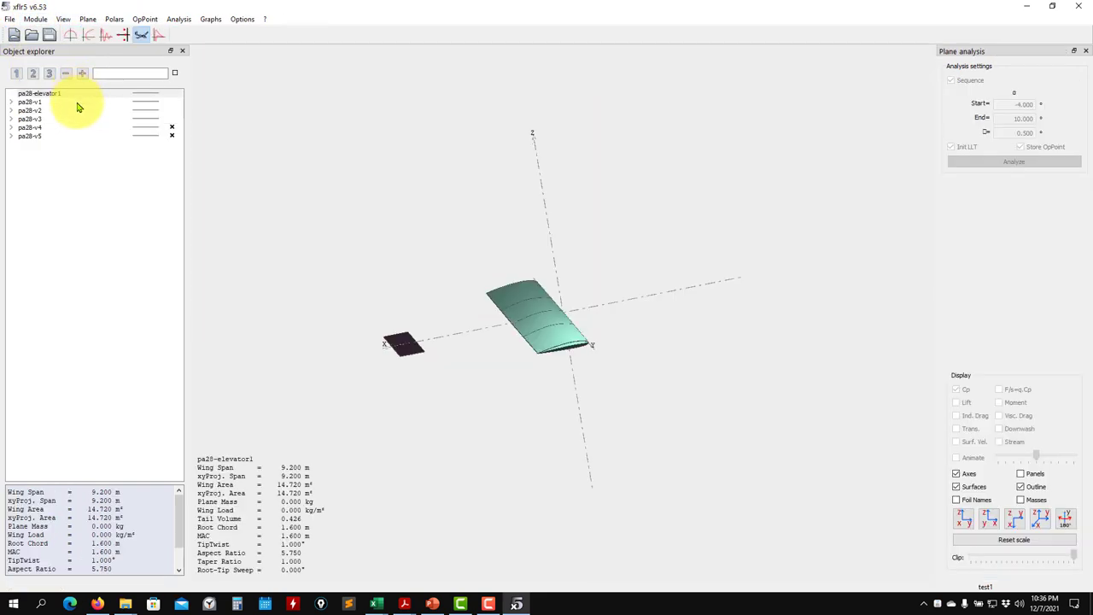
# Edit the elevator of pa28-elevator1, assign the NACA 0012 foil to both sections, and save the geometry.
pyautogui.click(28, 135)
pyautogui.rightClick(49, 94)
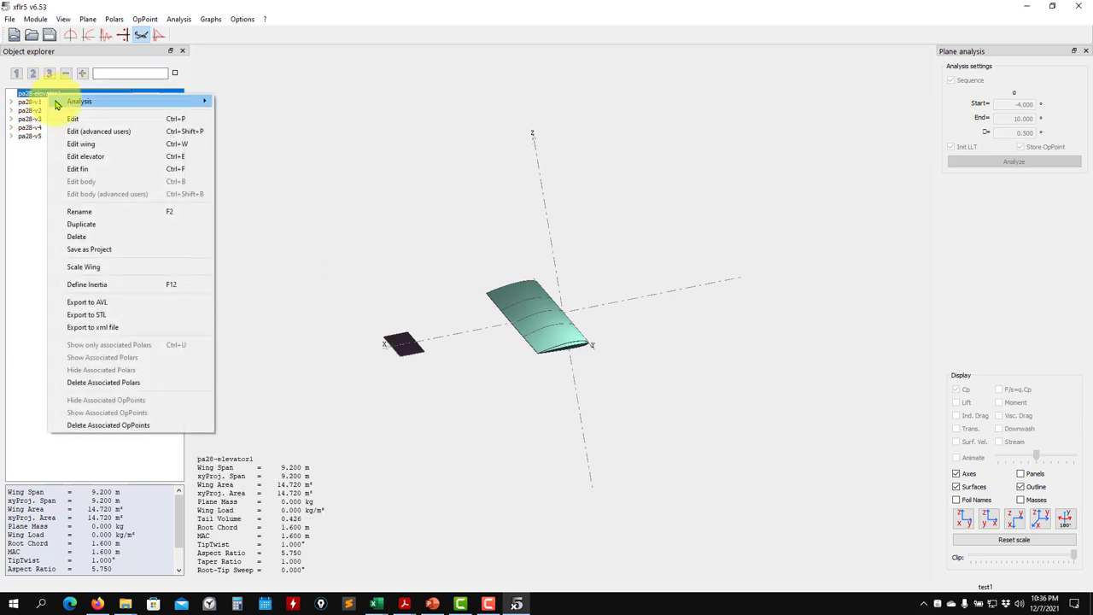
pyautogui.click(86, 157)
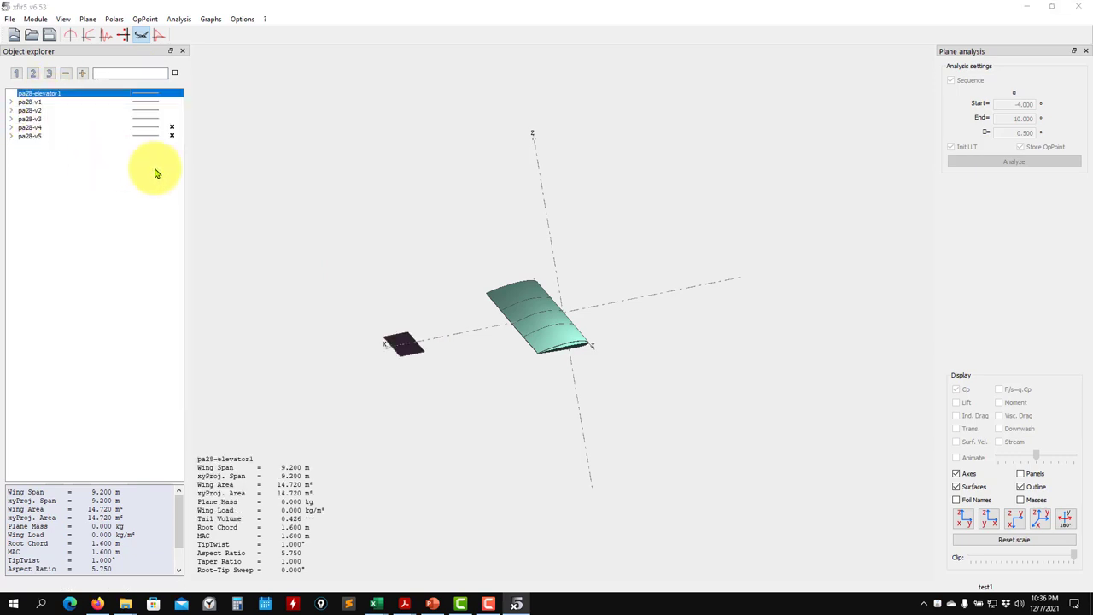
pyautogui.click(431, 149)
pyautogui.click(418, 167)
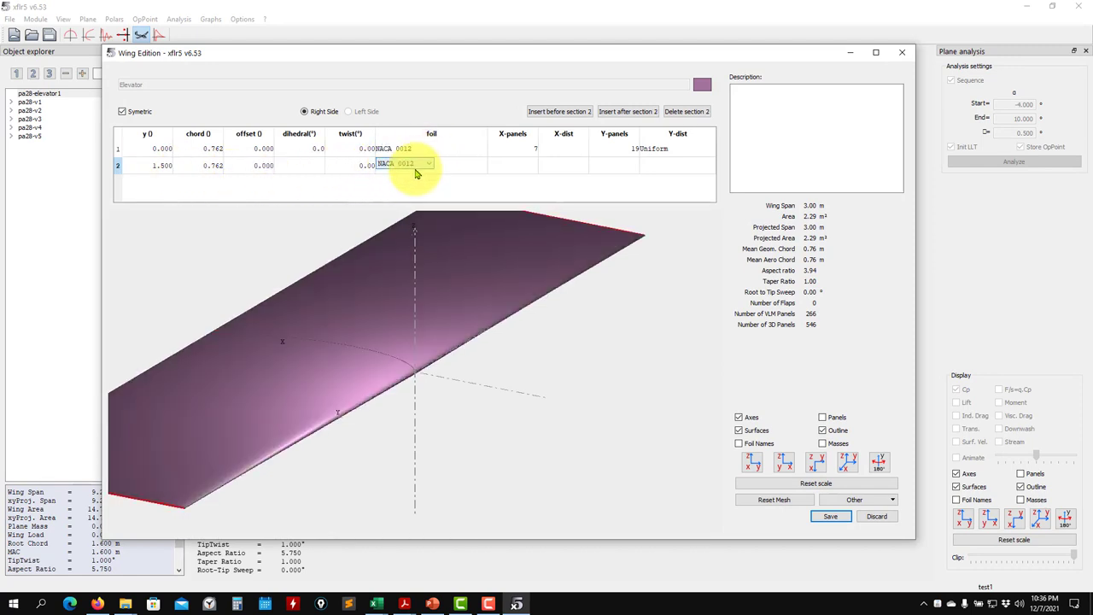
pyautogui.moveTo(410, 312); pyautogui.dragTo(597, 427)
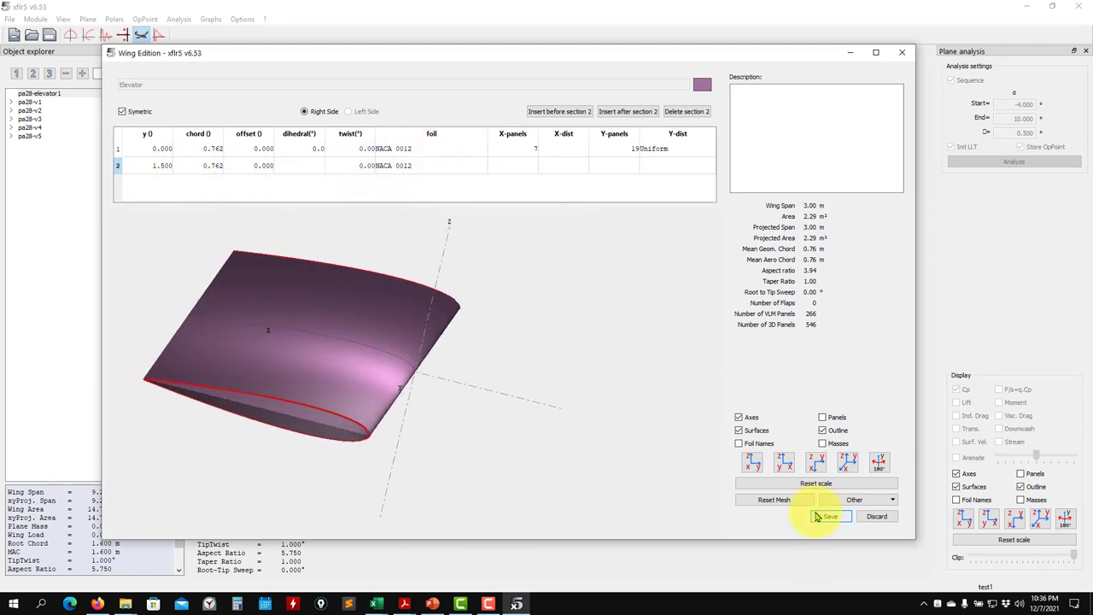
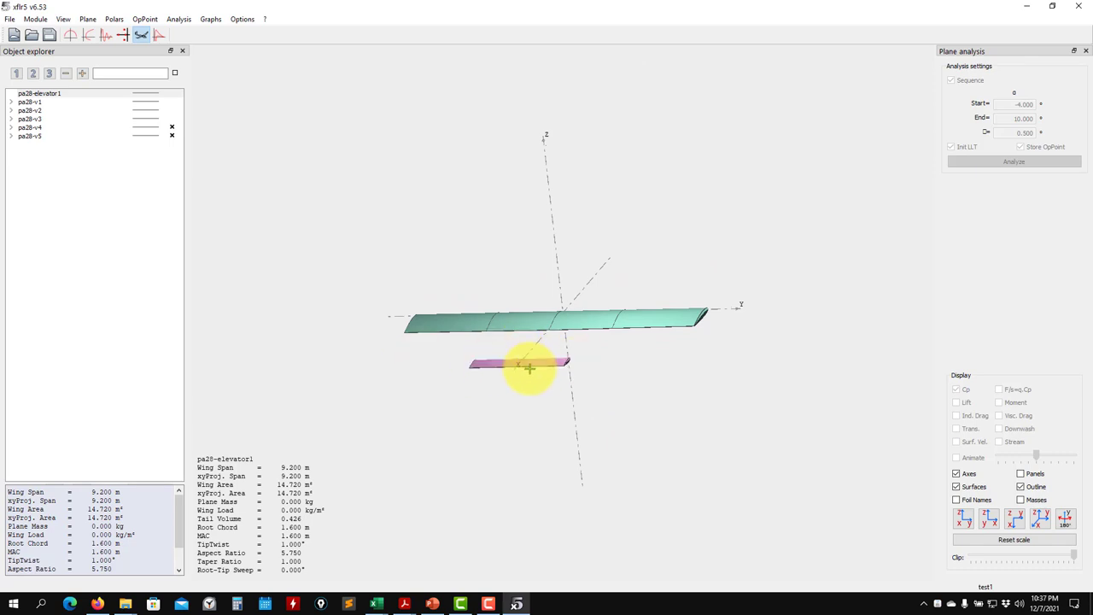
# Define a Type 1 viscous analysis for pa28-elevator1 at 60 m/s using the horseshoe vortex method (VLM1).
pyautogui.moveTo(561, 365); pyautogui.dragTo(422, 342)
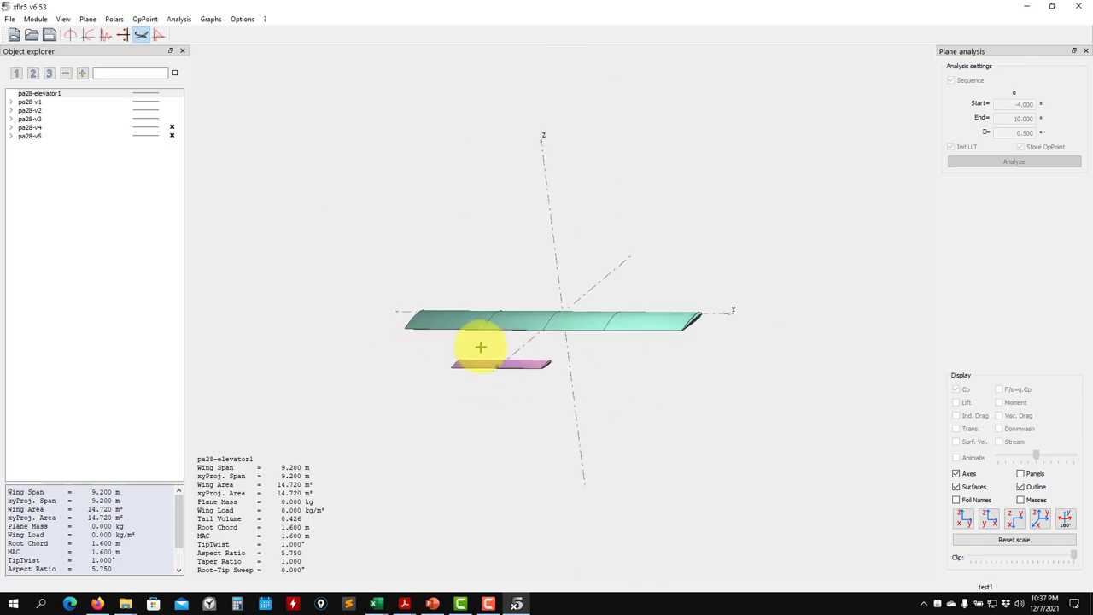
pyautogui.moveTo(555, 366); pyautogui.dragTo(445, 329)
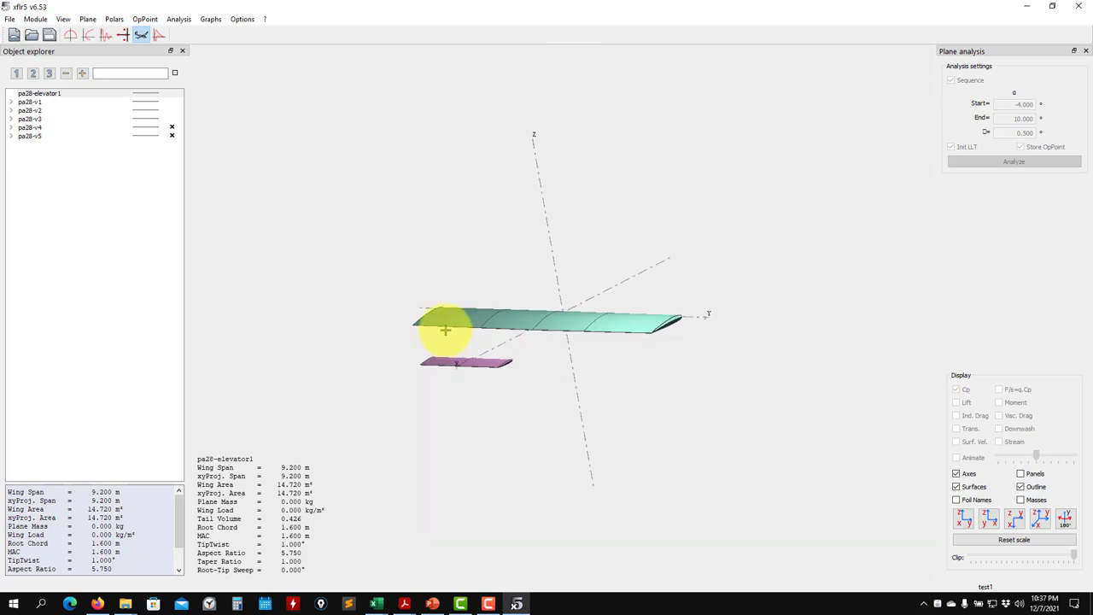
pyautogui.moveTo(527, 375); pyautogui.dragTo(505, 290)
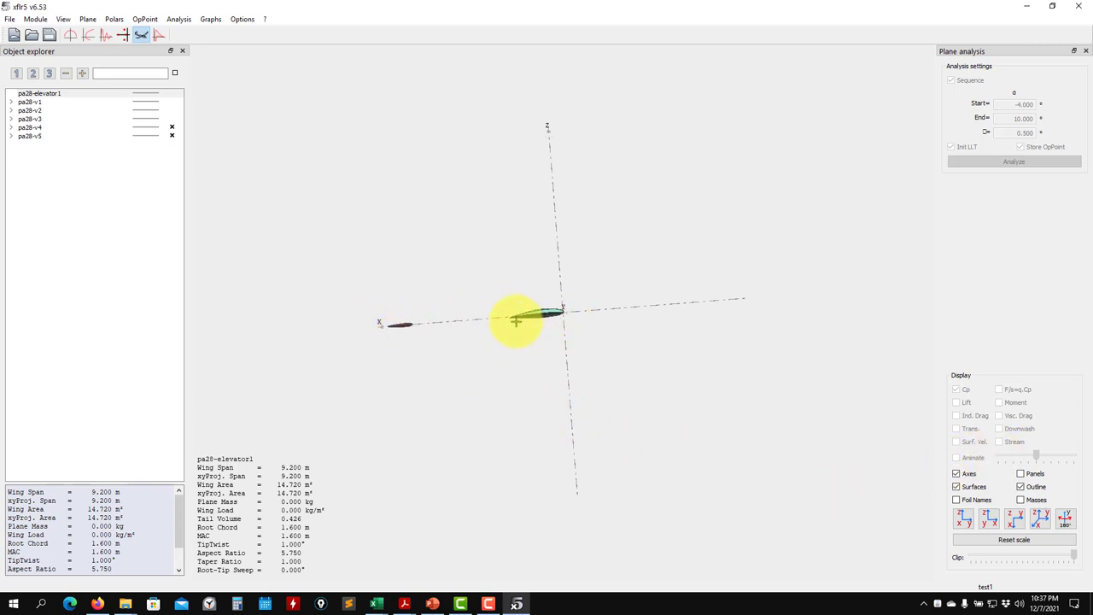
pyautogui.moveTo(397, 336); pyautogui.dragTo(552, 396)
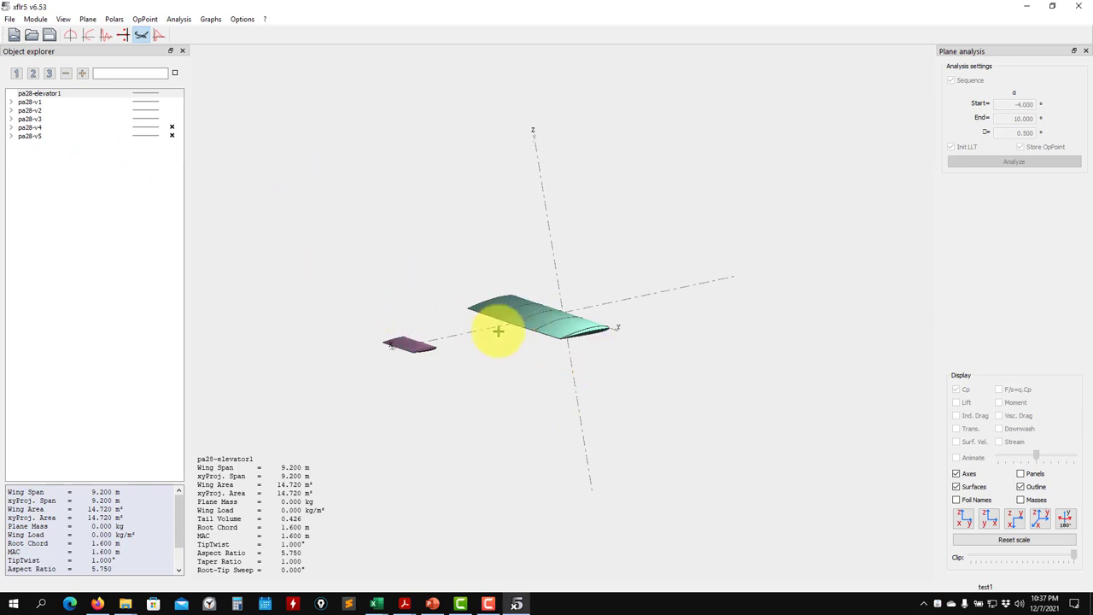
pyautogui.click(178, 19)
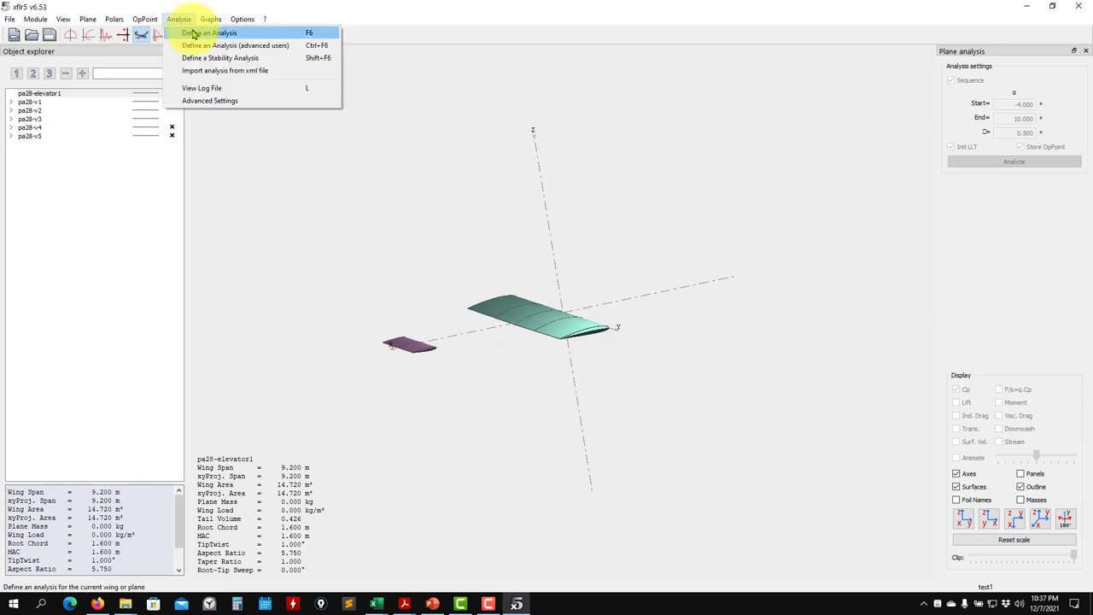
pyautogui.click(188, 31)
pyautogui.click(130, 211)
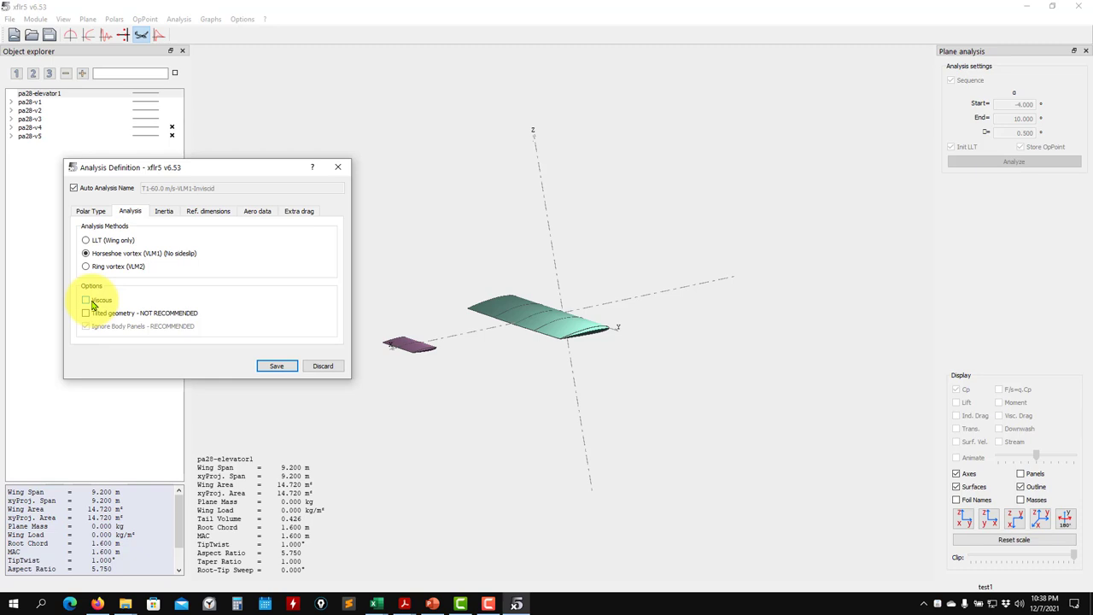
pyautogui.click(277, 365)
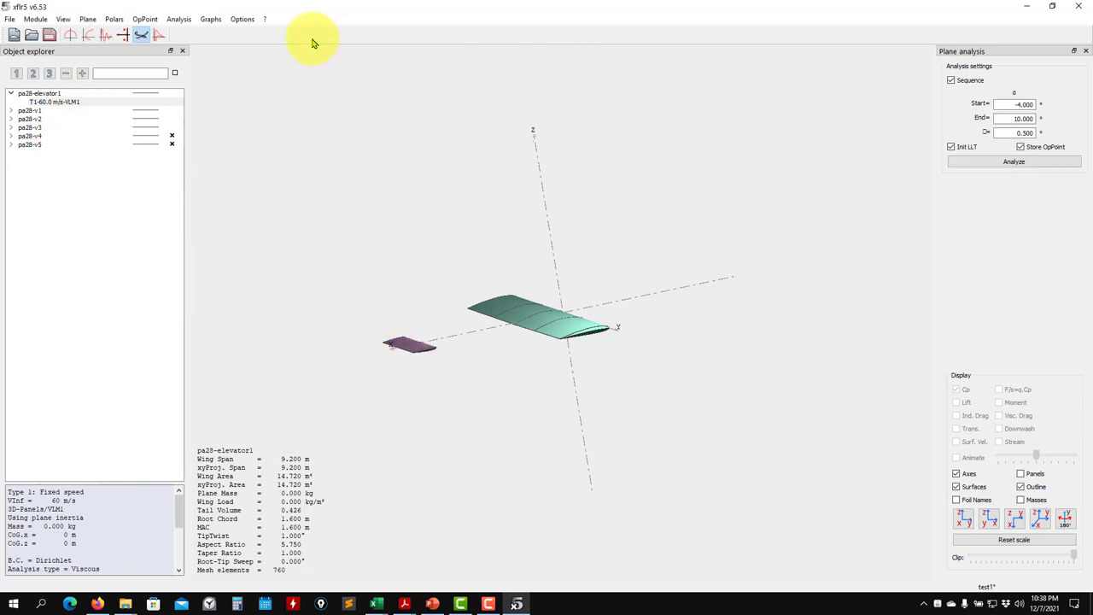
# Run the pa28-elevator1 VLM1 analysis from -4 to 10 degrees in 0.5 degree steps.
pyautogui.click(1003, 163)
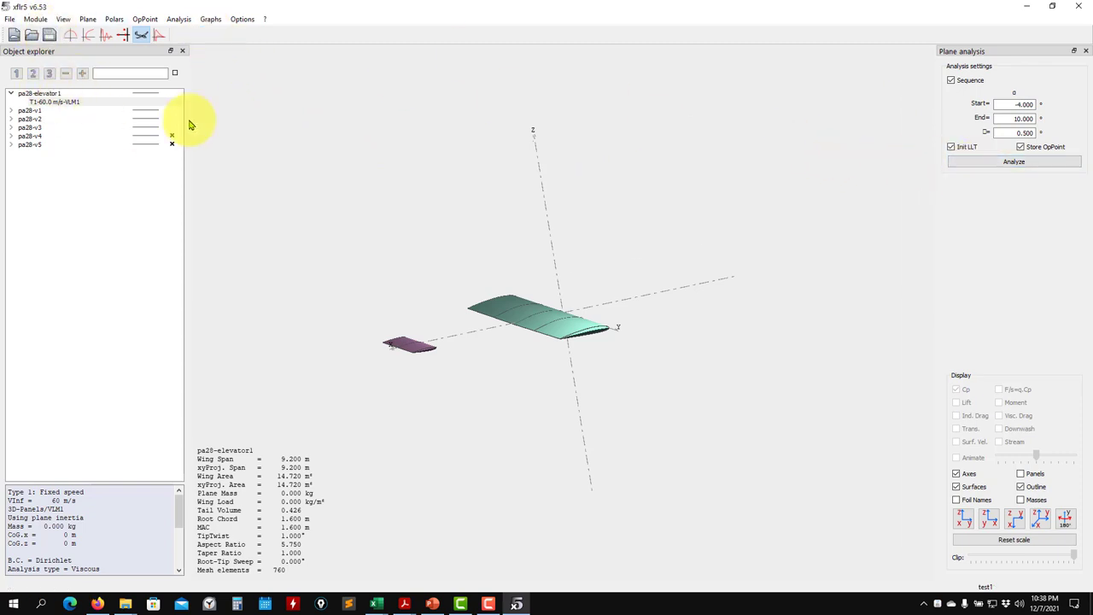
pyautogui.click(1010, 162)
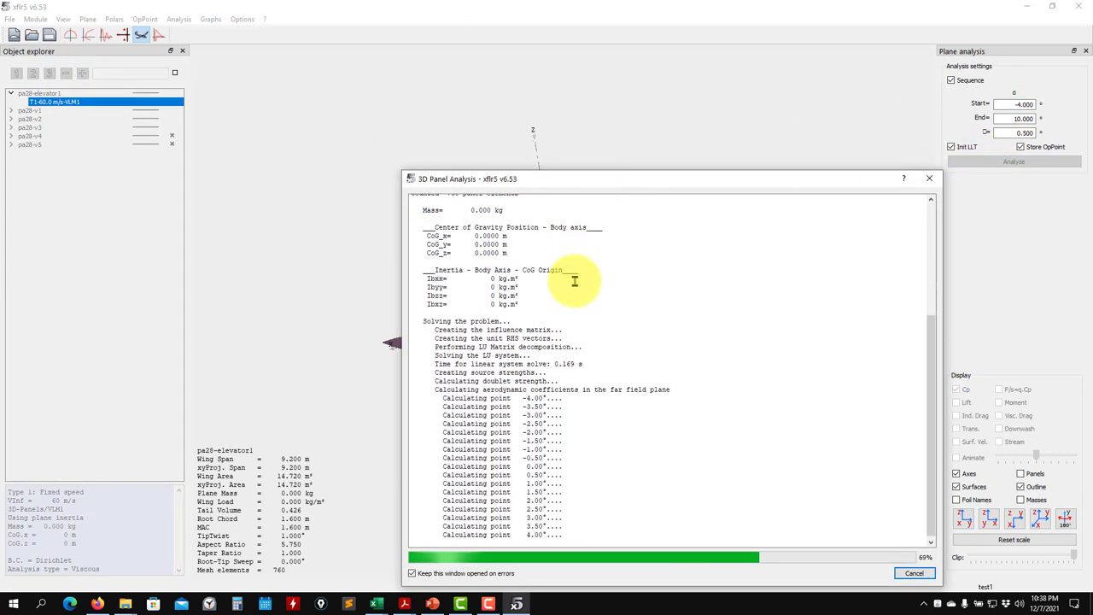
pyautogui.click(930, 179)
pyautogui.moveTo(549, 237); pyautogui.dragTo(362, 238)
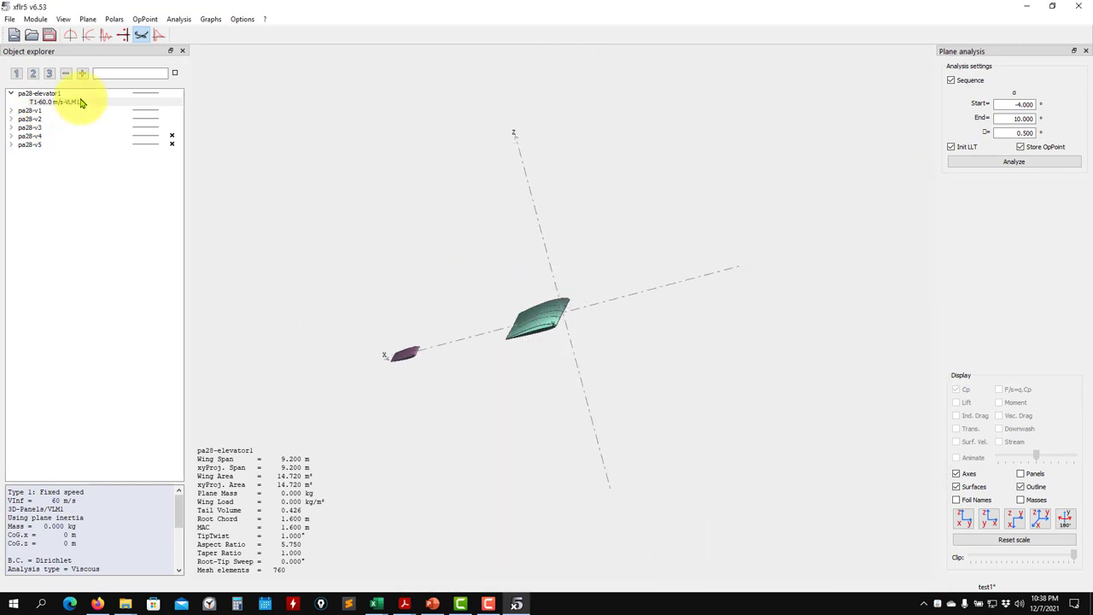
pyautogui.click(988, 162)
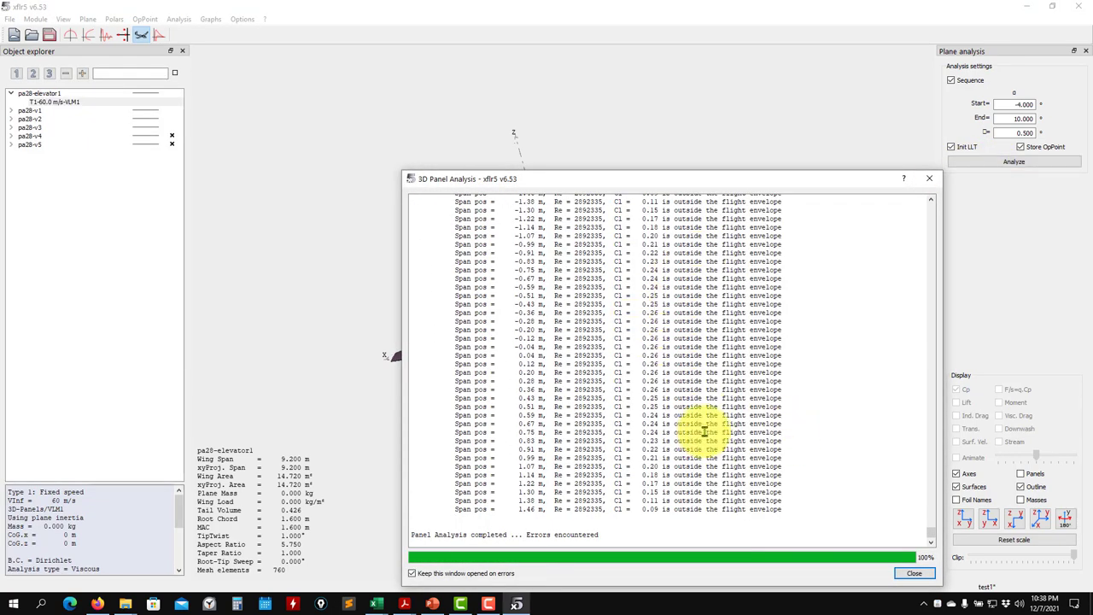
# Examine the elevator's Reynolds numbers in the panel analysis log across several angles of attack, and close the log.
pyautogui.scroll(7, 705, 431)
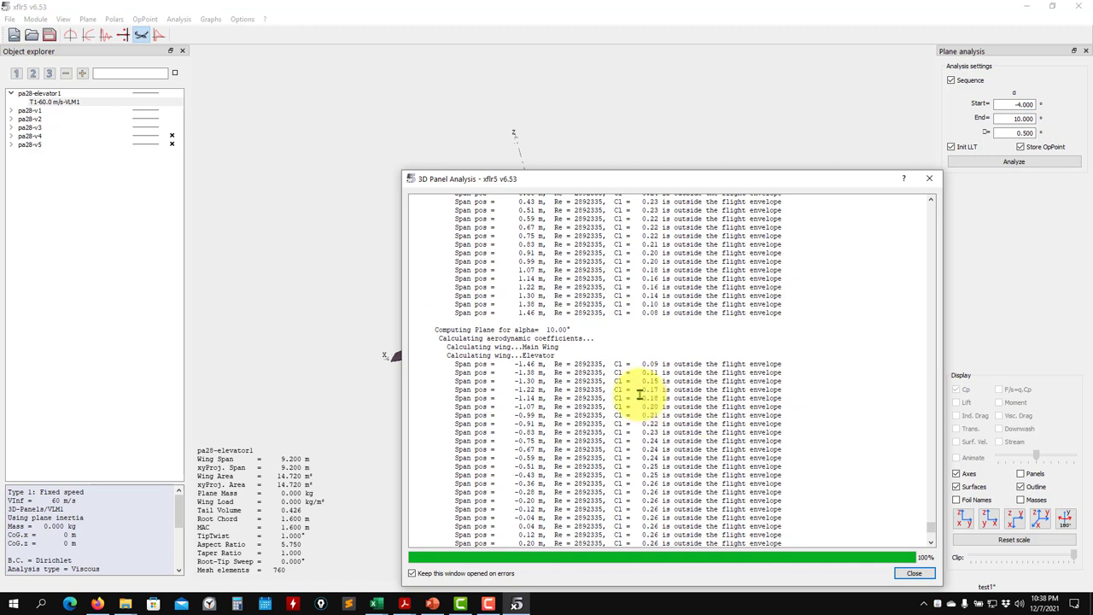
pyautogui.moveTo(574, 363); pyautogui.dragTo(595, 365)
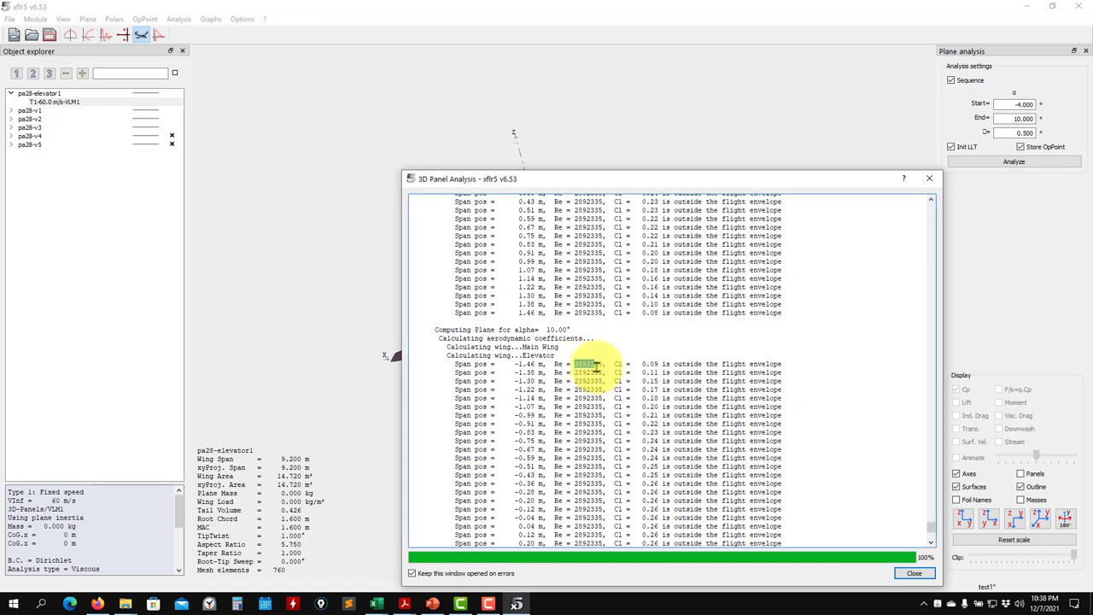
pyautogui.scroll(20, 603, 366)
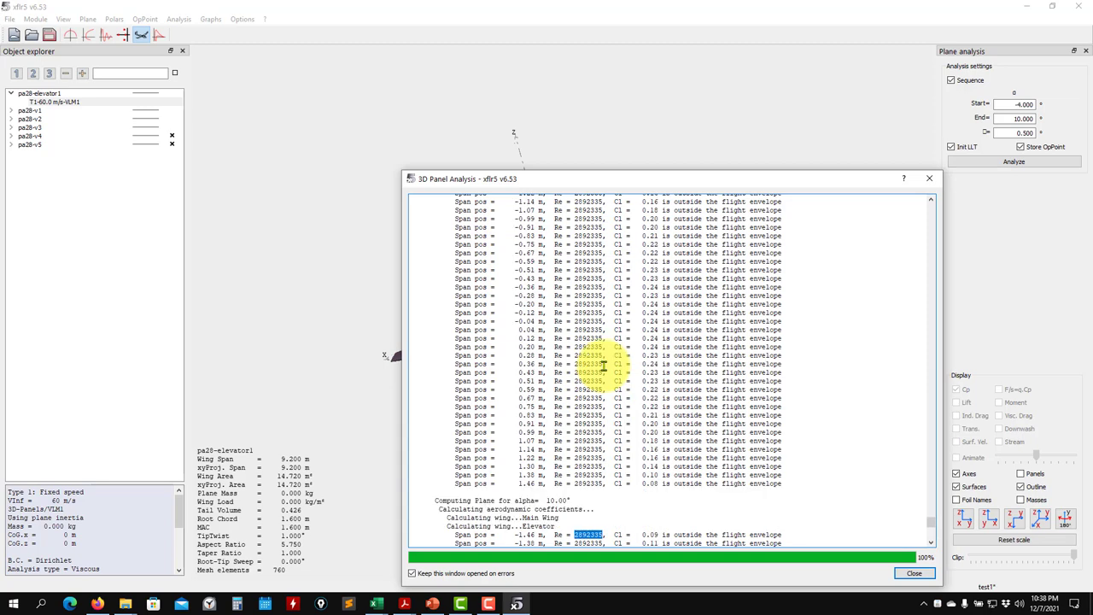
pyautogui.scroll(20, 603, 366)
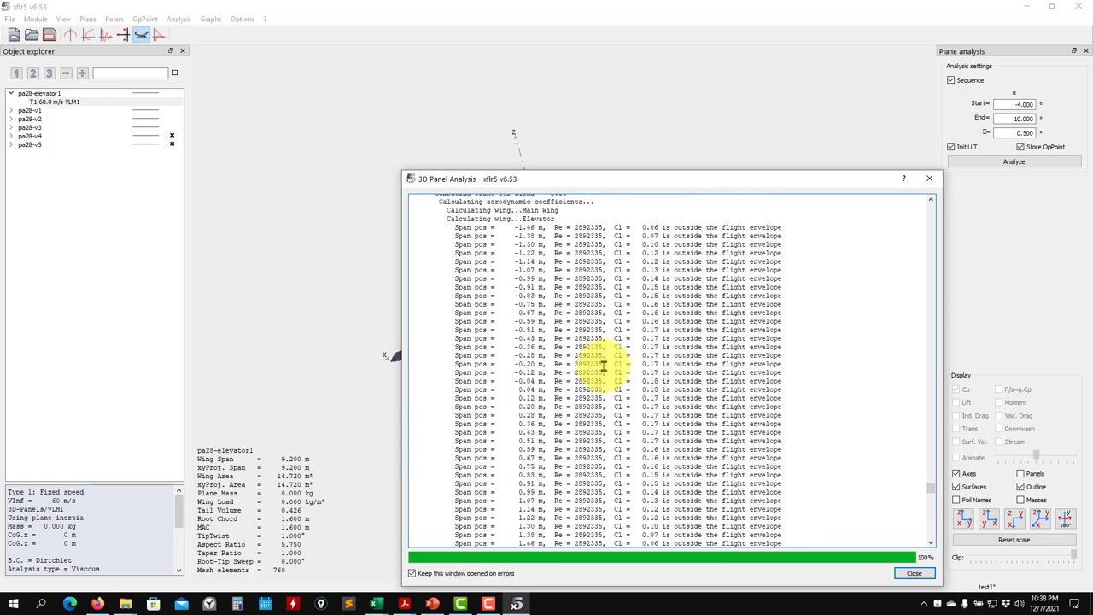
pyautogui.scroll(20, 603, 365)
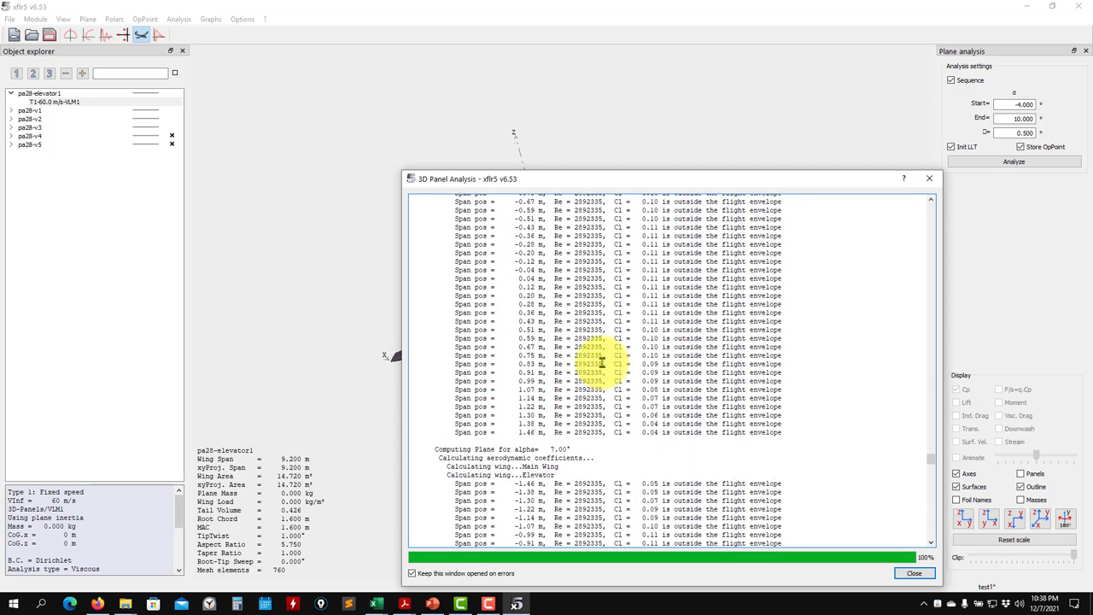
pyautogui.moveTo(574, 202); pyautogui.dragTo(604, 203)
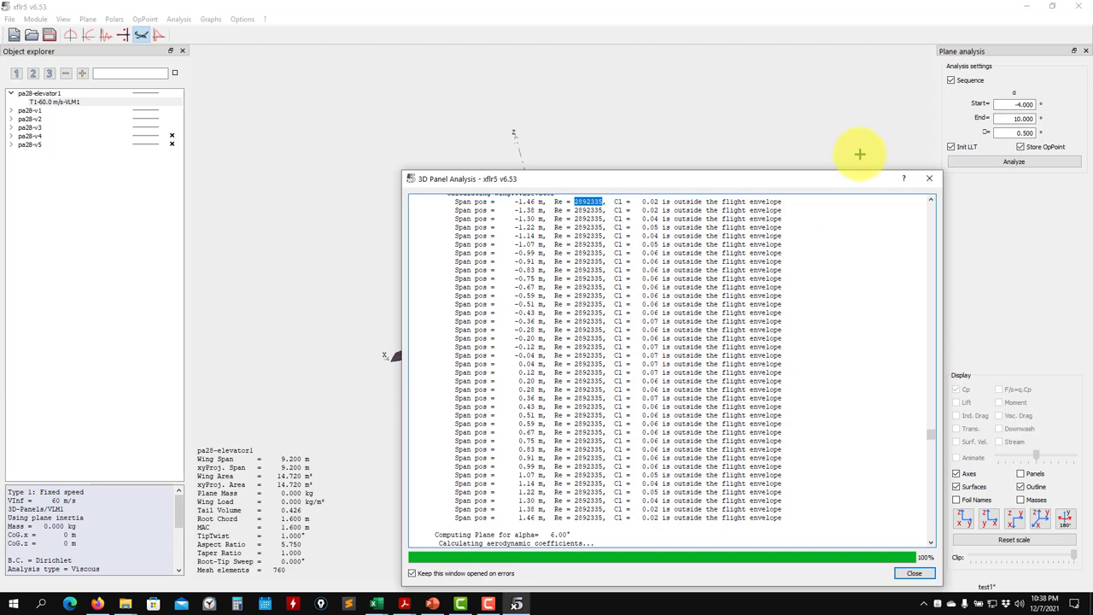
pyautogui.click(928, 178)
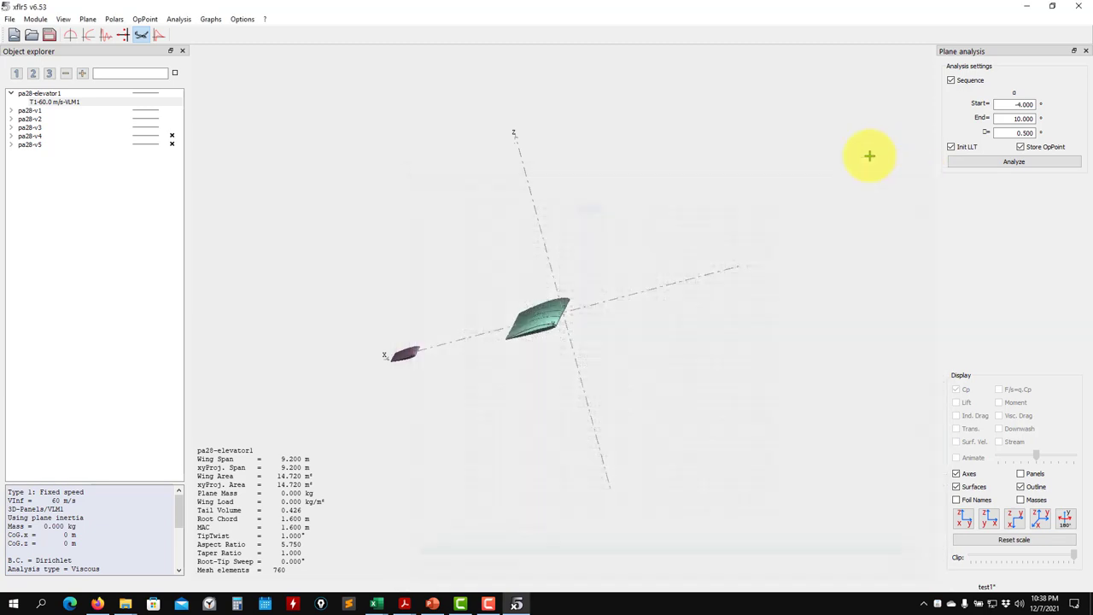
# Return to the XFoil Direct Analysis module, collapse the existing NACA 0012 polar, and select the NACA 0012 foil.
pyautogui.click(71, 34)
pyautogui.click(35, 19)
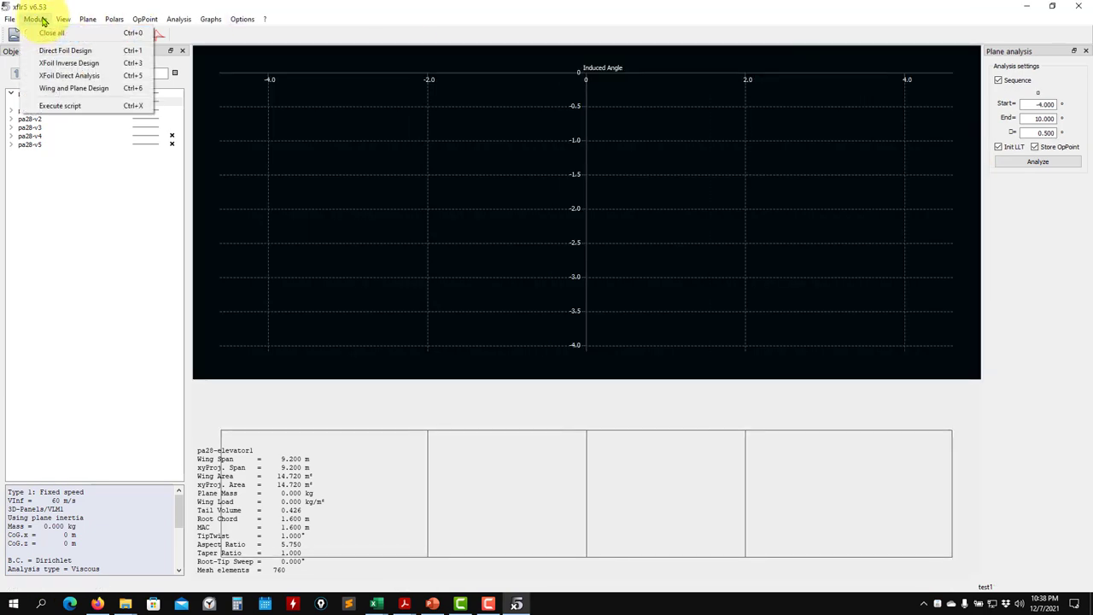
pyautogui.click(67, 78)
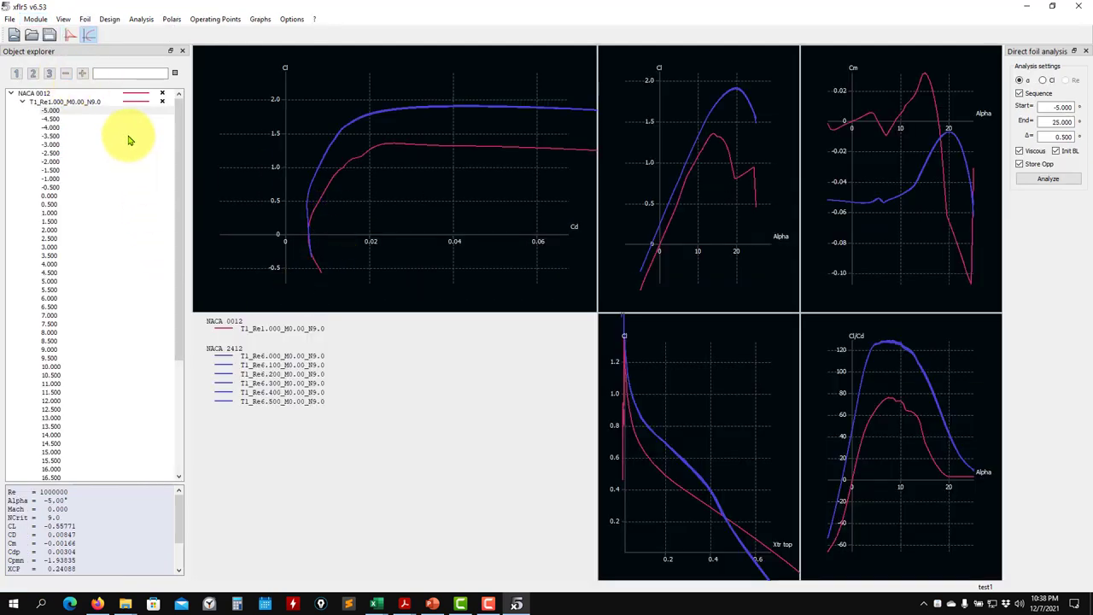
pyautogui.click(23, 103)
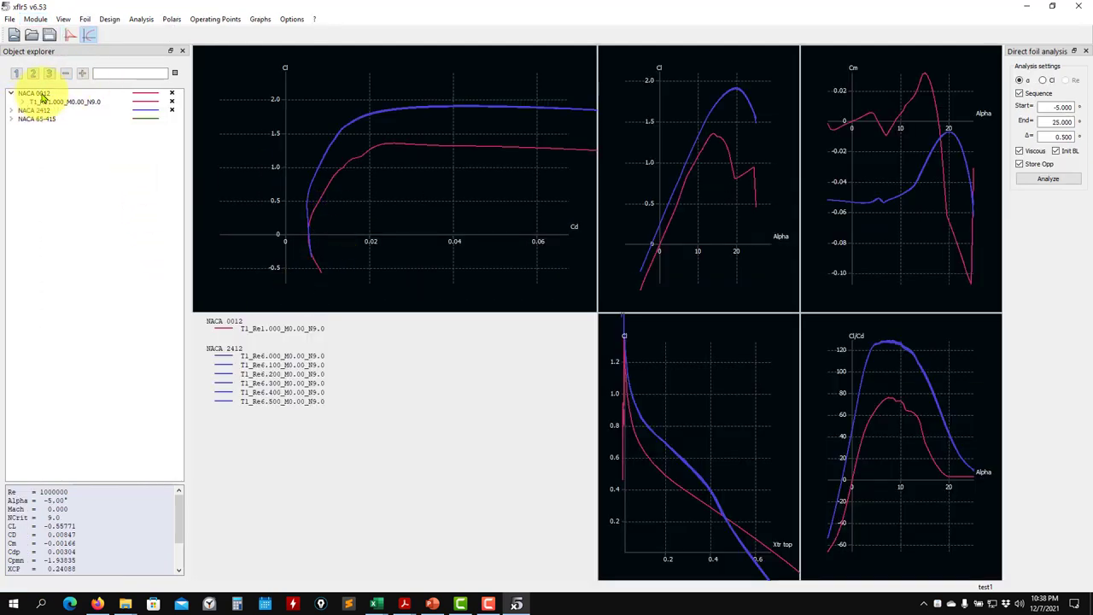
pyautogui.click(30, 93)
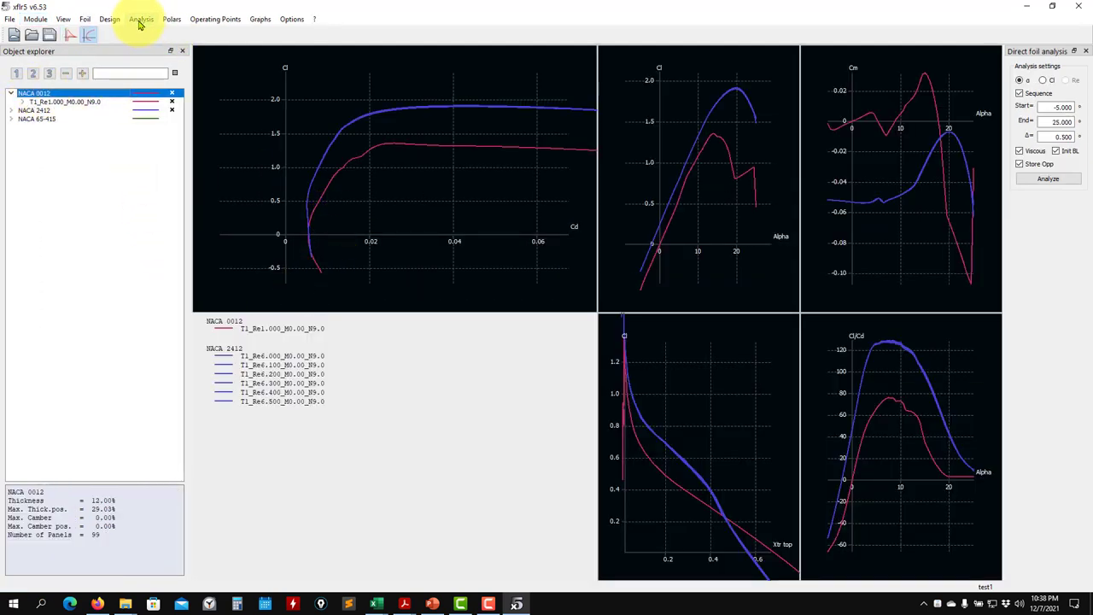
# Define a Type 1 analysis for NACA 0012 at Reynolds 2900000 and run it from -5 to 25 degrees in 0.5 degree steps.
pyautogui.click(141, 19)
pyautogui.click(157, 38)
pyautogui.doubleClick(169, 288)
pyautogui.doubleClick(169, 289)
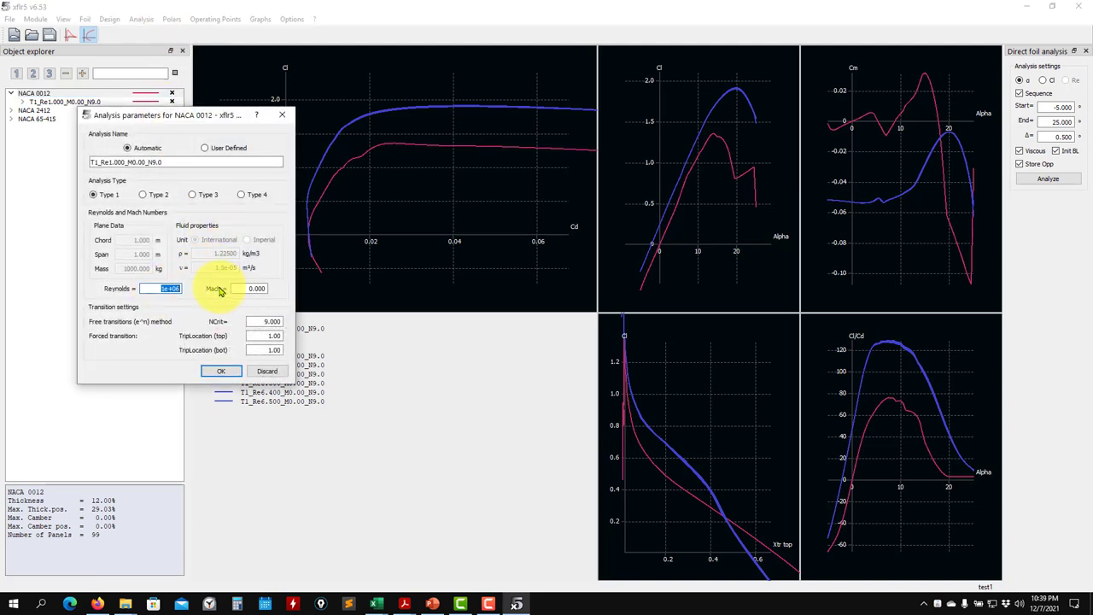
pyautogui.moveTo(159, 288); pyautogui.dragTo(245, 307)
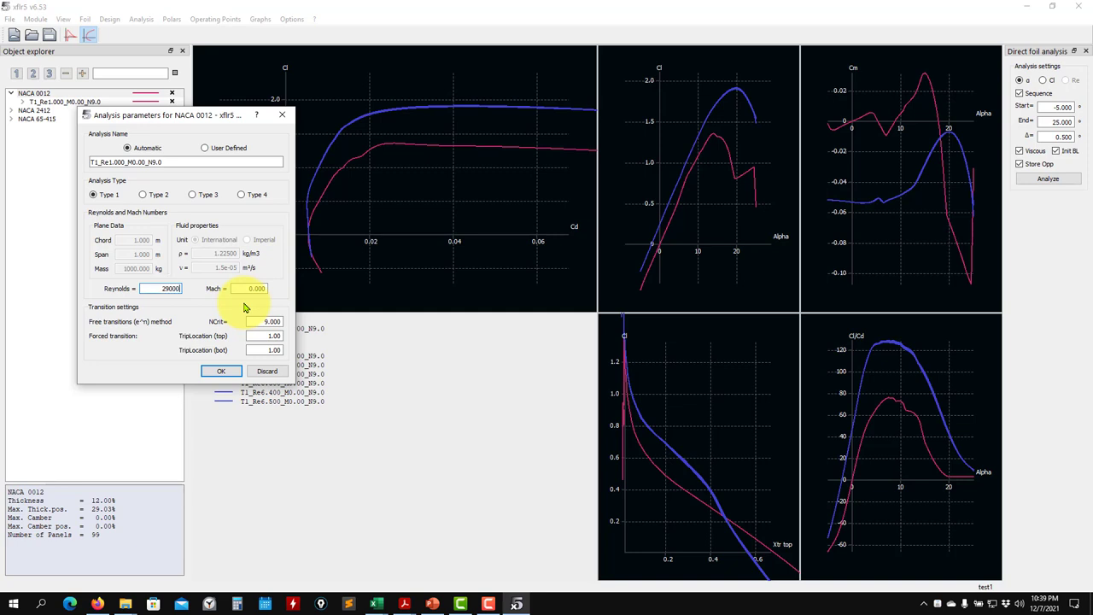
pyautogui.click(217, 372)
pyautogui.click(1039, 176)
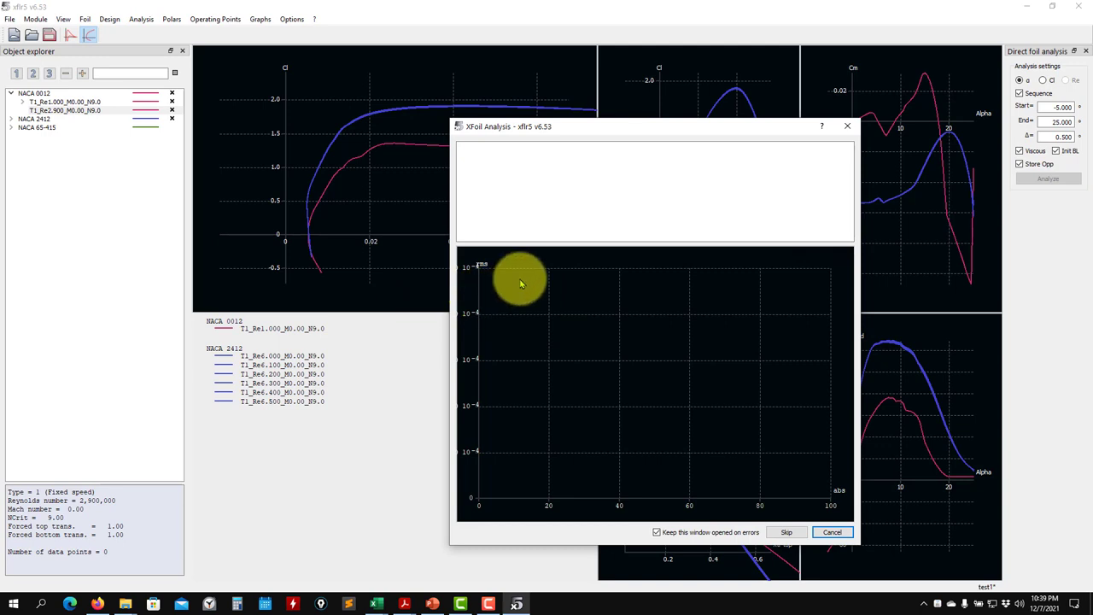
pyautogui.click(847, 125)
pyautogui.click(22, 110)
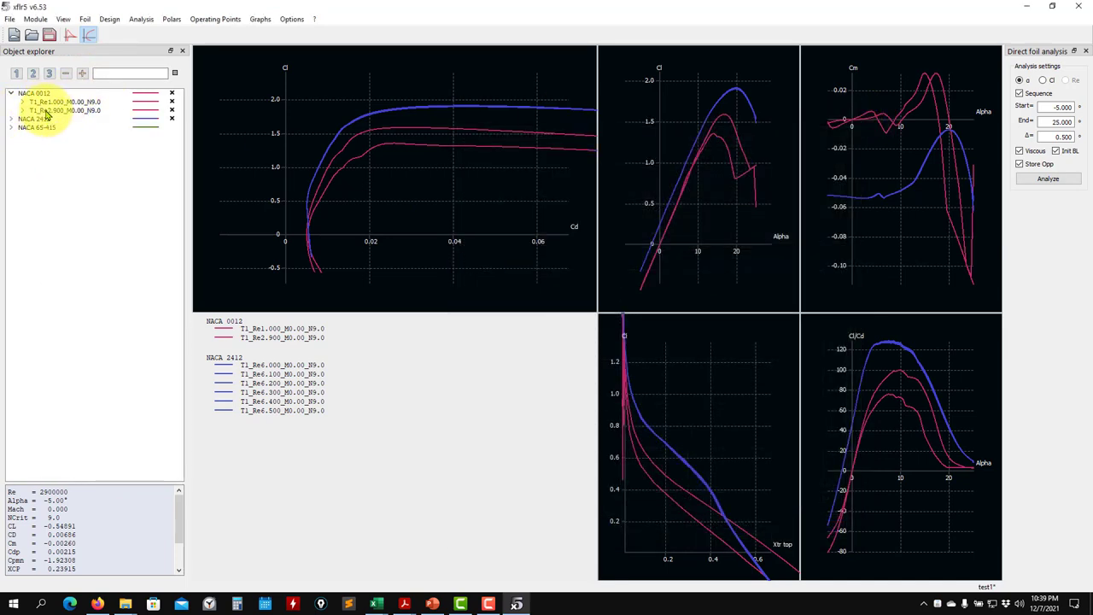
# Define a Type 1 analysis for NACA 0012 at Reynolds 2800000, run it from -5 to 25 degrees, and collapse its result list.
pyautogui.click(144, 20)
pyautogui.click(166, 33)
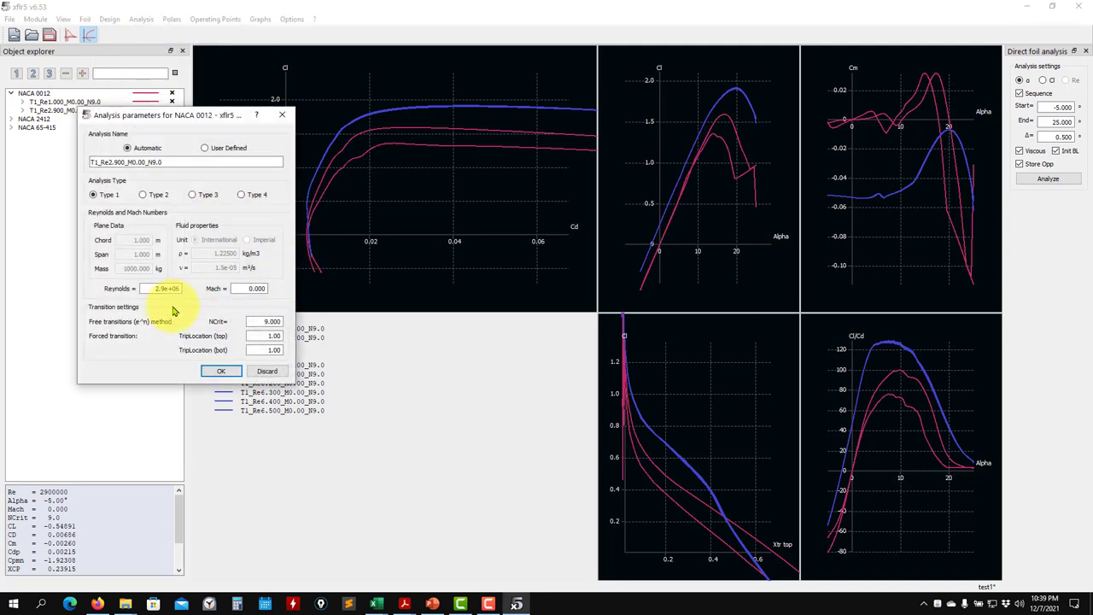
pyautogui.click(165, 288)
pyautogui.click(220, 370)
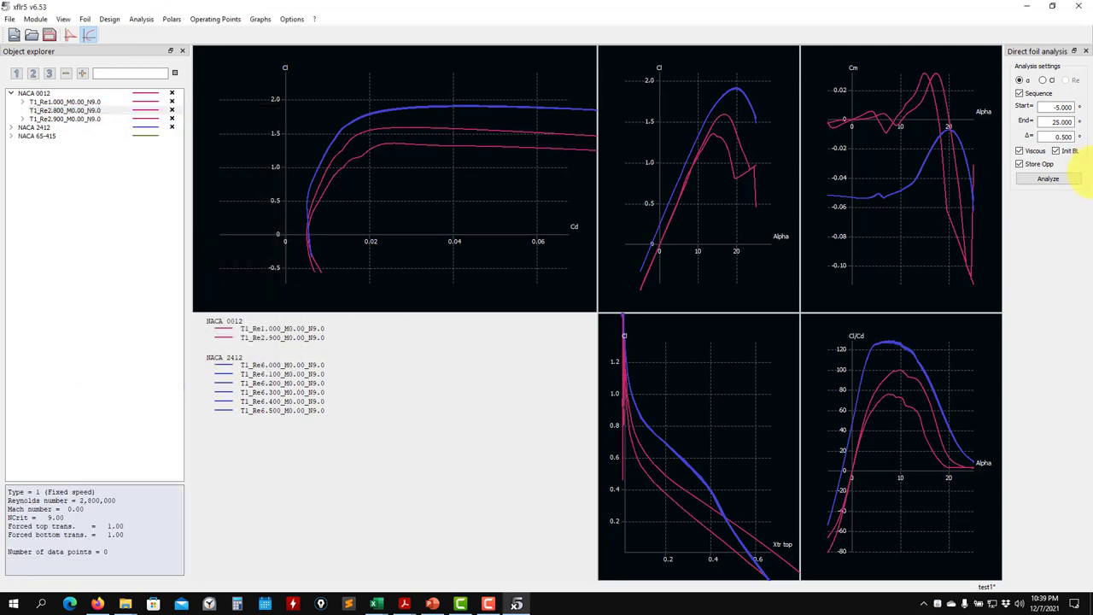
pyautogui.click(1056, 180)
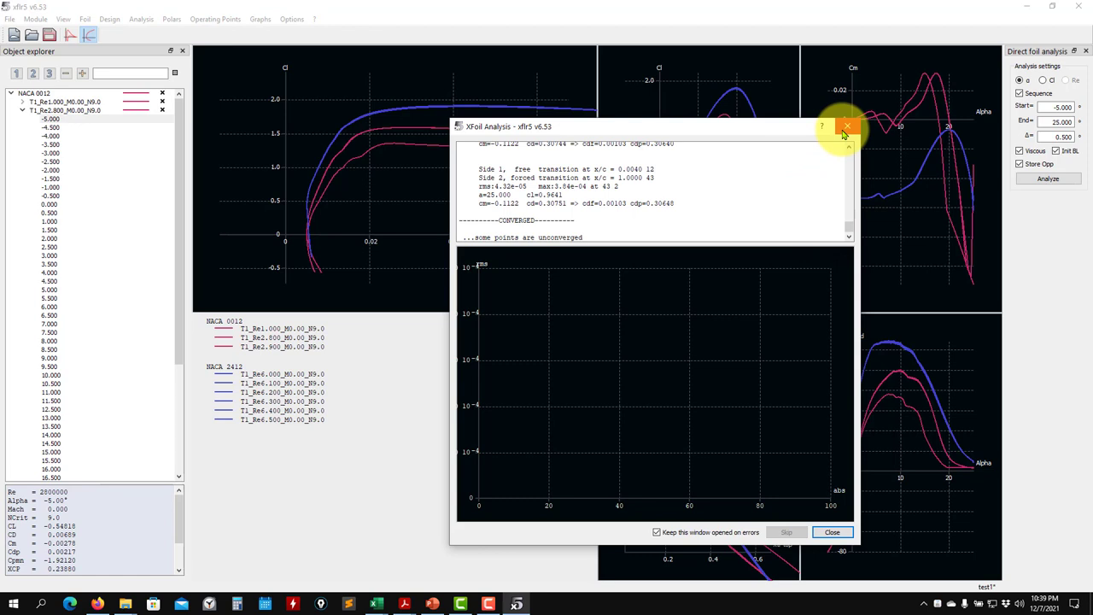
pyautogui.click(844, 130)
pyautogui.click(22, 110)
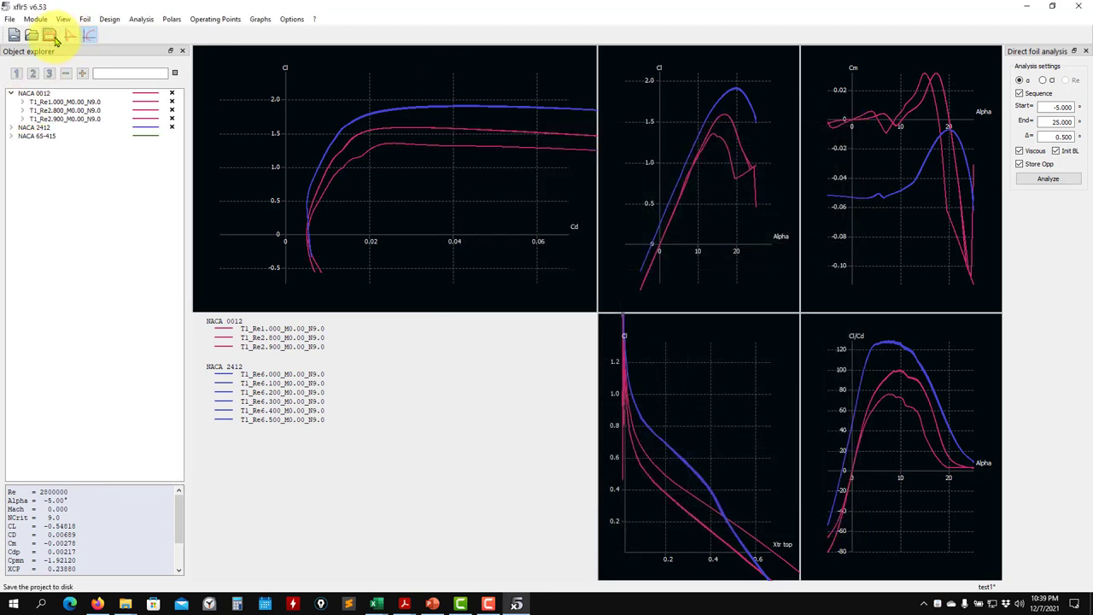
# Define a Type 1 analysis for NACA 0012 at Reynolds 3000000, run it from -5 to 25 degrees, and collapse its result list.
pyautogui.click(65, 119)
pyautogui.click(142, 20)
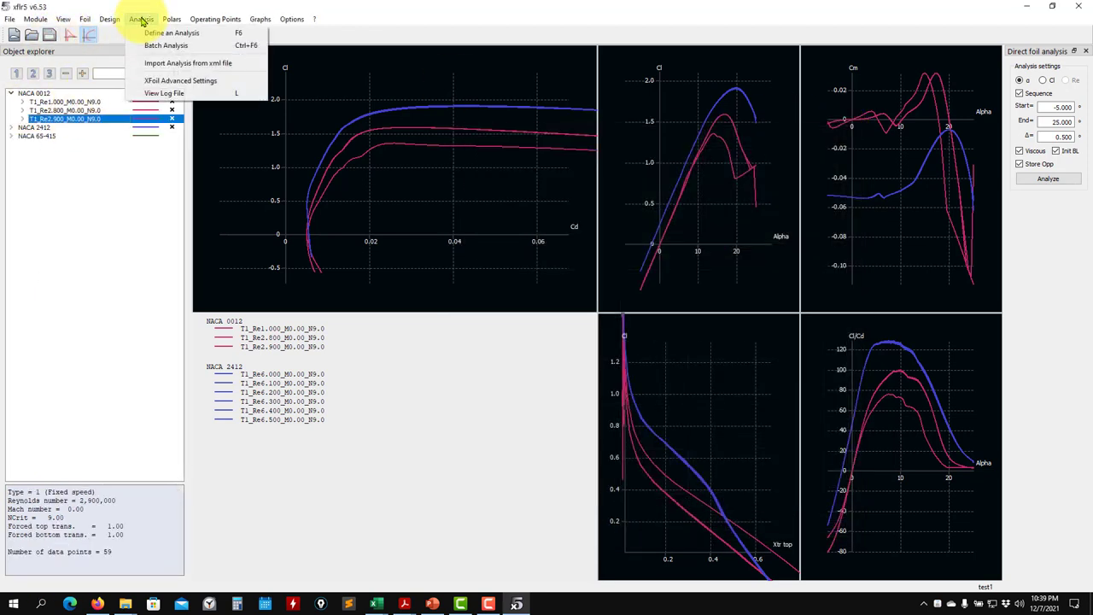
pyautogui.click(172, 33)
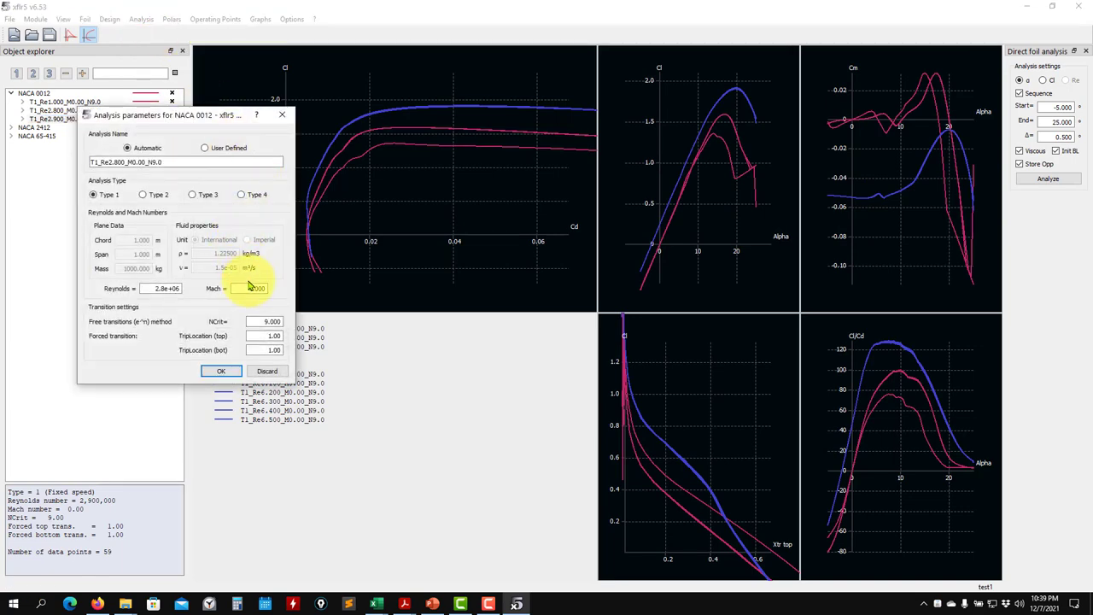
pyautogui.moveTo(162, 289); pyautogui.dragTo(146, 289)
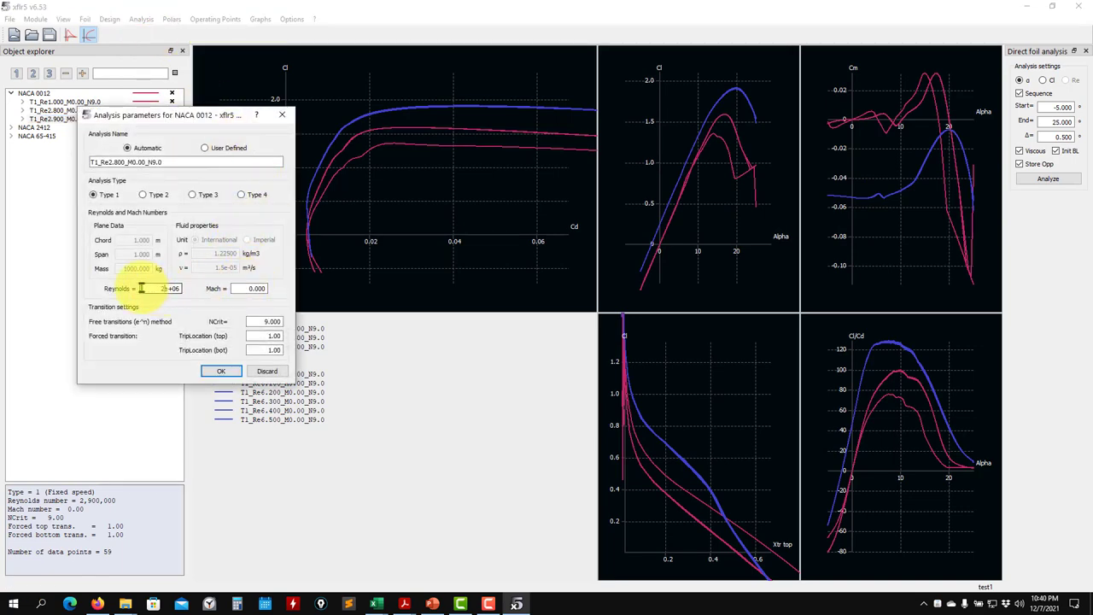
pyautogui.write('3')
pyautogui.click(215, 370)
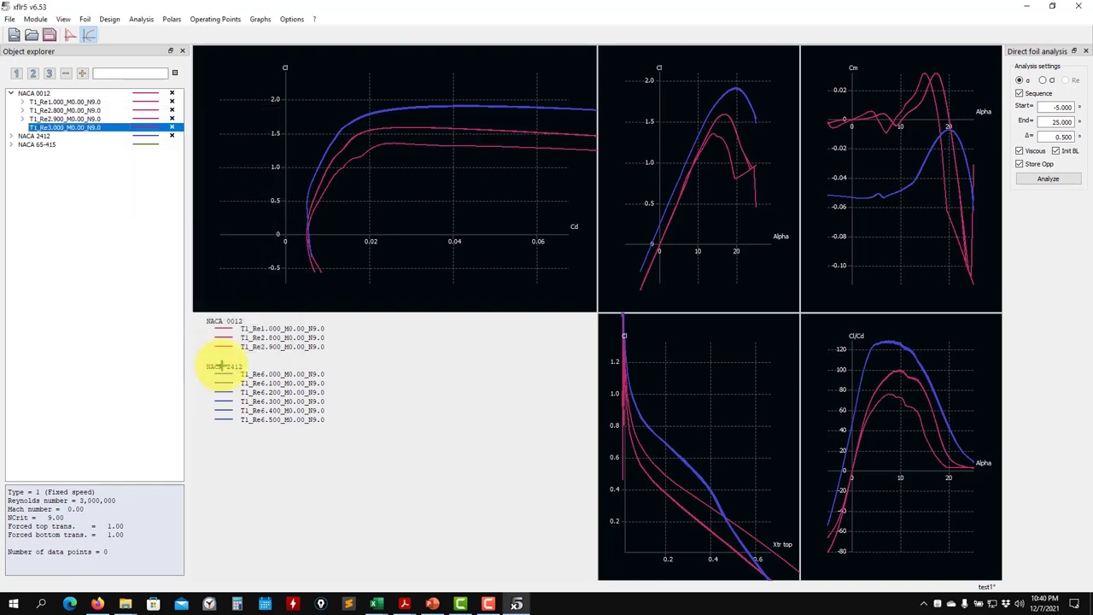
pyautogui.click(1047, 178)
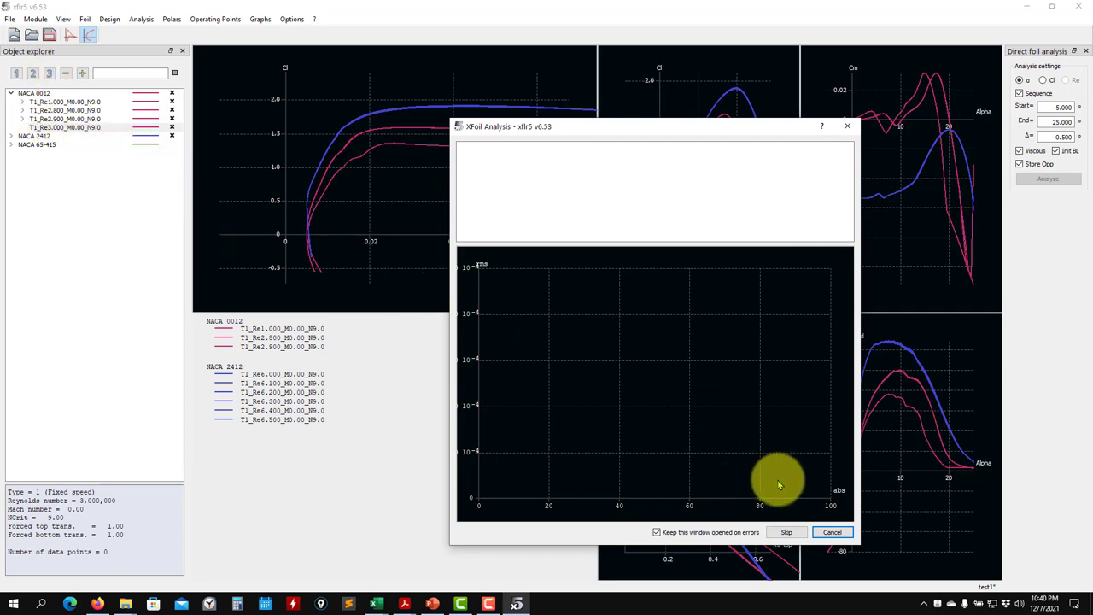
pyautogui.click(847, 125)
pyautogui.click(23, 130)
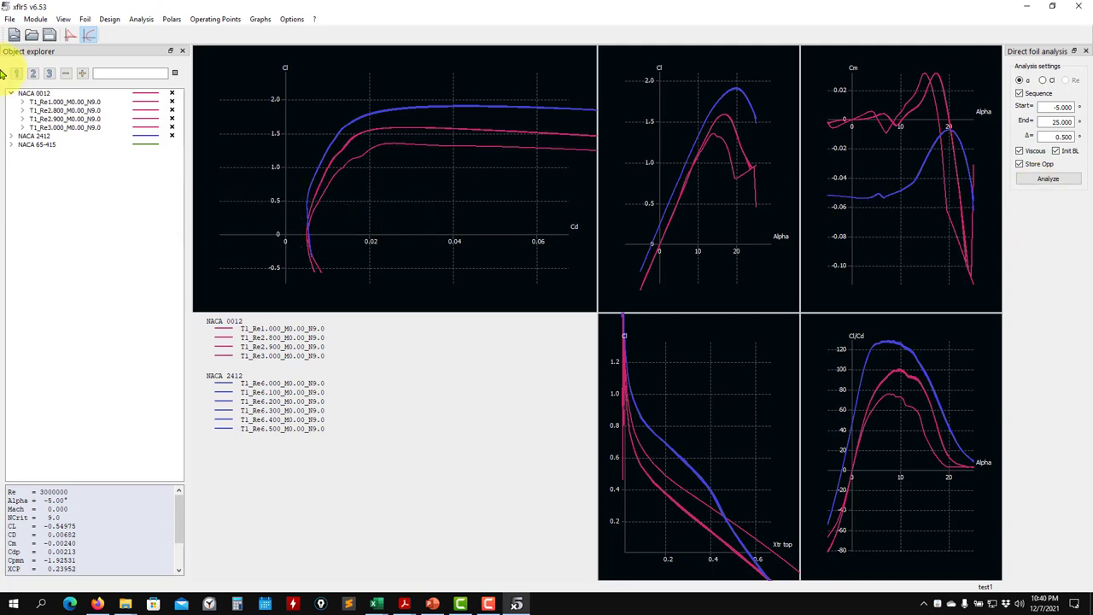
# Return to Wing and Plane Design and run the pa28-elevator1 VLM1 analysis from -4 to 10 degrees in 0.5 degree steps.
pyautogui.click(35, 18)
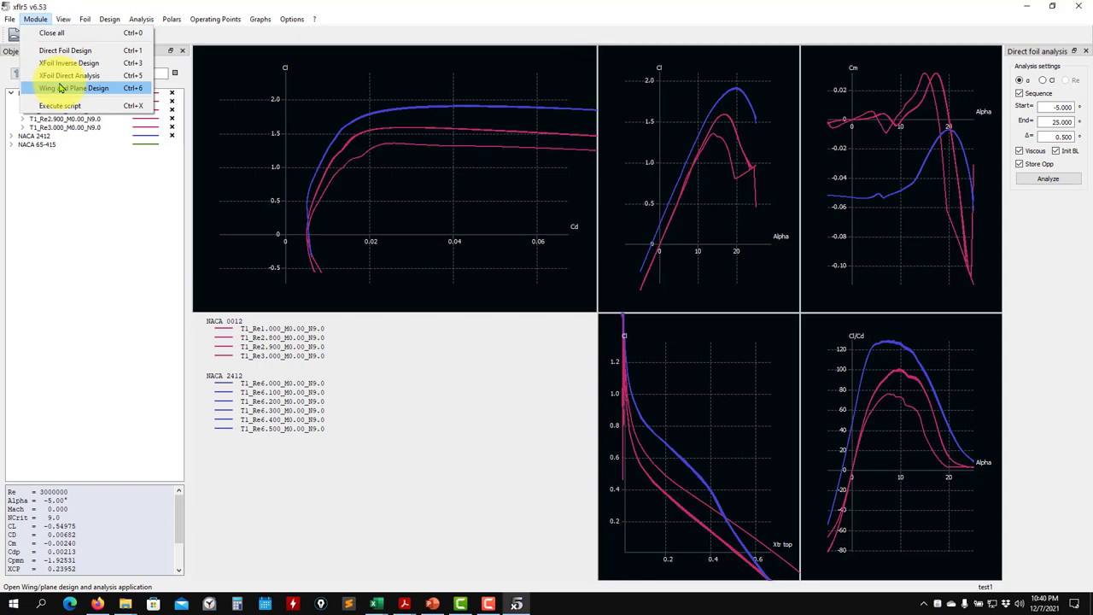
pyautogui.click(60, 88)
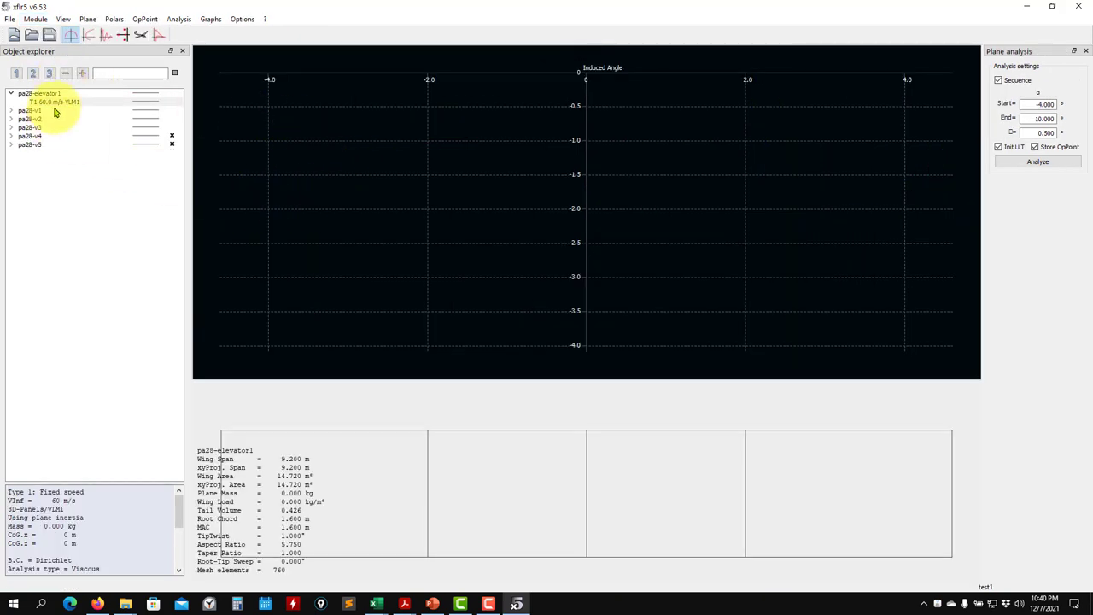
pyautogui.click(1028, 168)
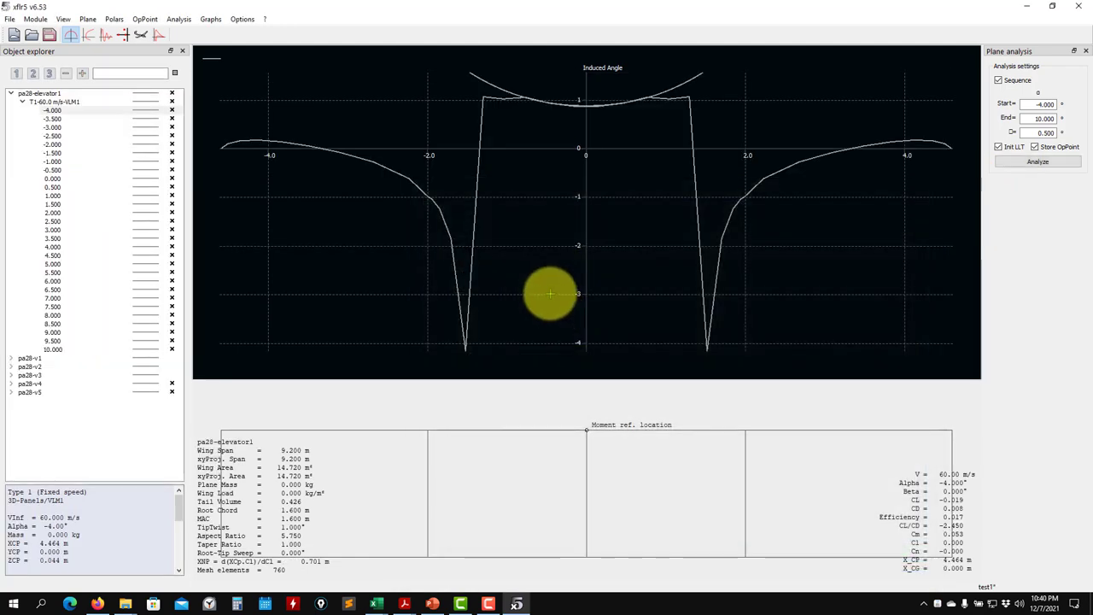
pyautogui.scroll(-2, 559, 251)
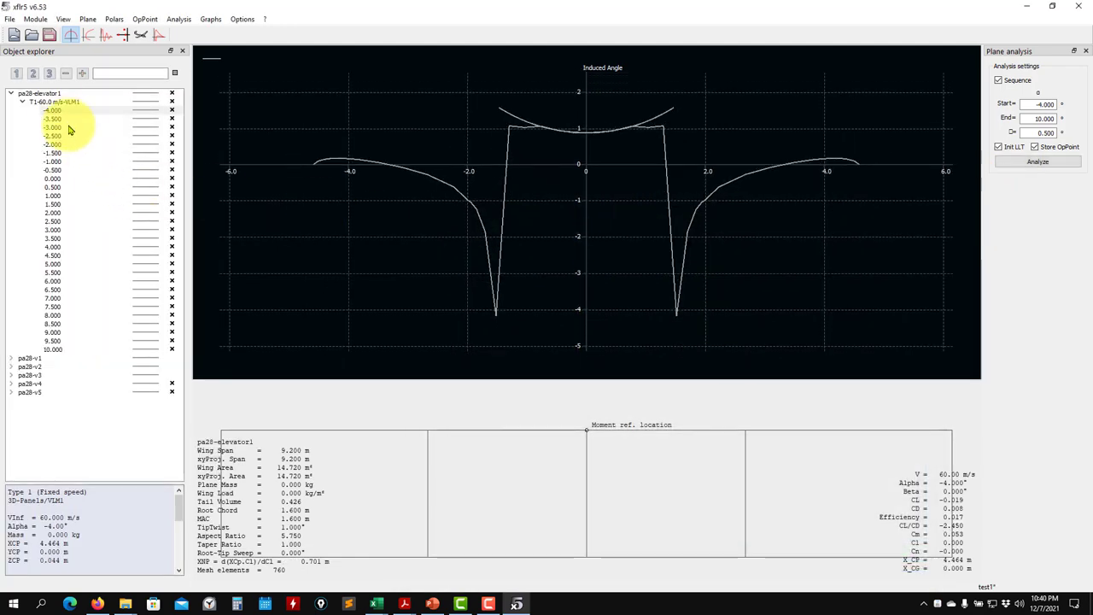
# Switch to the plane polar graphs and hide the pa28-v4 curves.
pyautogui.click(89, 34)
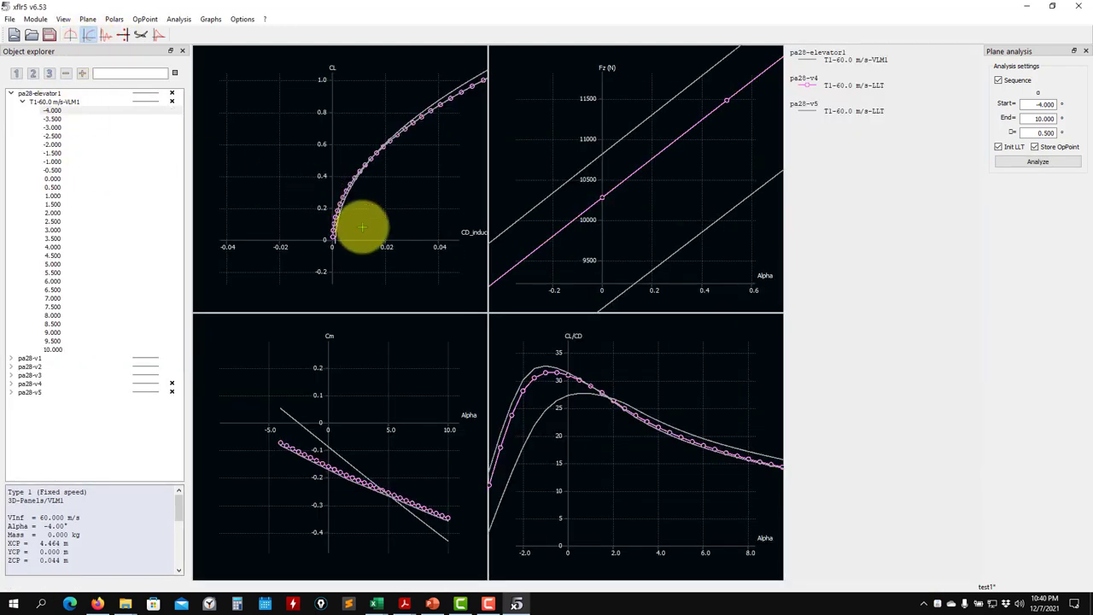
pyautogui.scroll(-2, 563, 247)
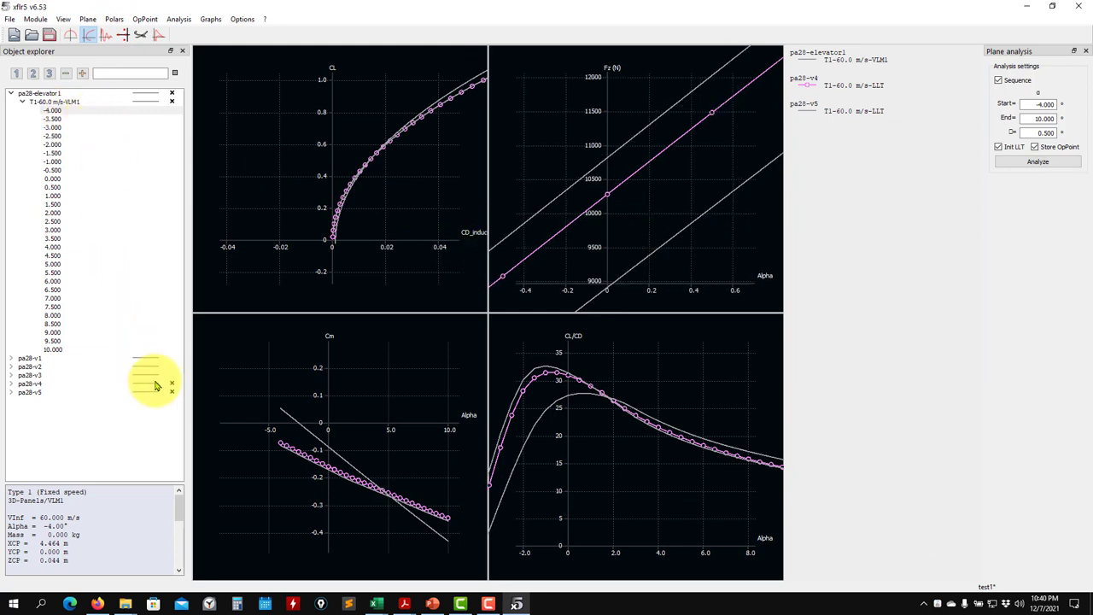
pyautogui.click(171, 383)
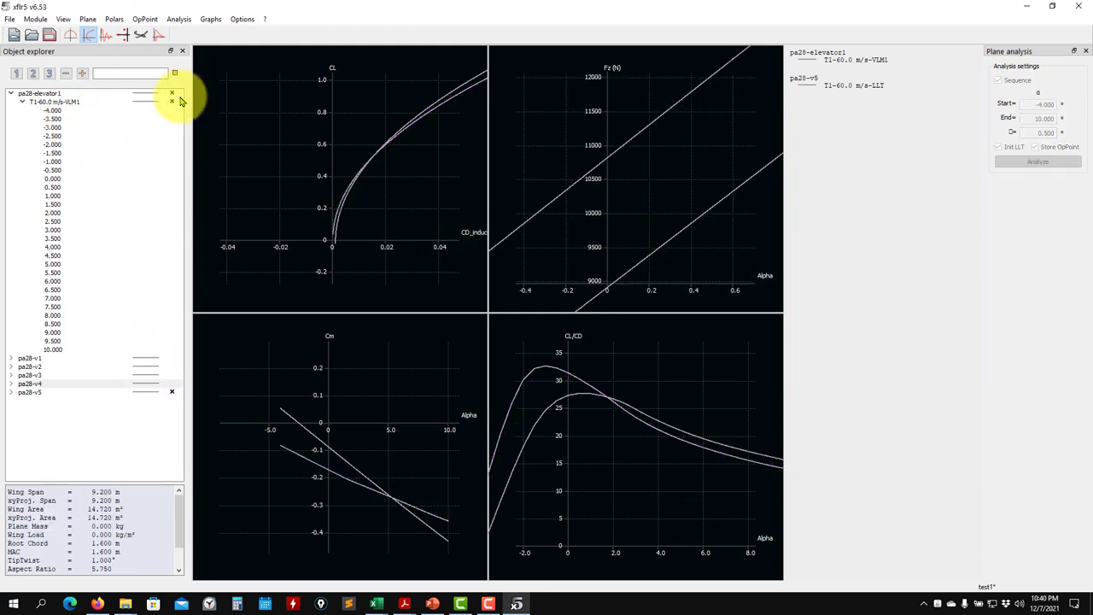
# Colour the pa28-elevator1 T1-60.0 m/s-VLM1 polar curve red and save the project.
pyautogui.click(173, 100)
pyautogui.rightClick(141, 103)
pyautogui.click(146, 101)
pyautogui.click(172, 92)
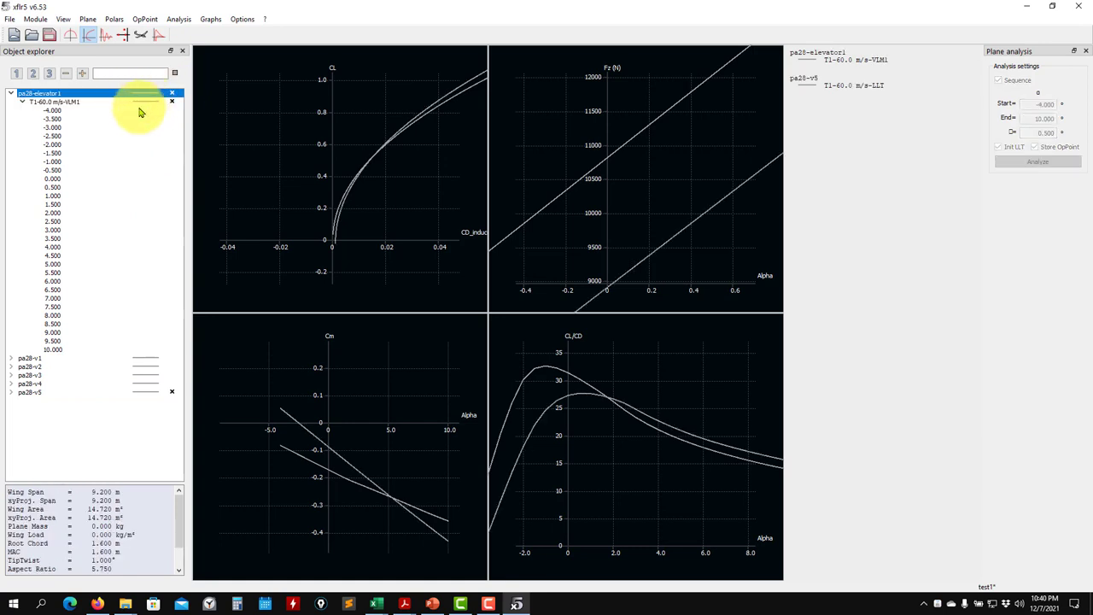
pyautogui.rightClick(157, 103)
pyautogui.moveTo(181, 146)
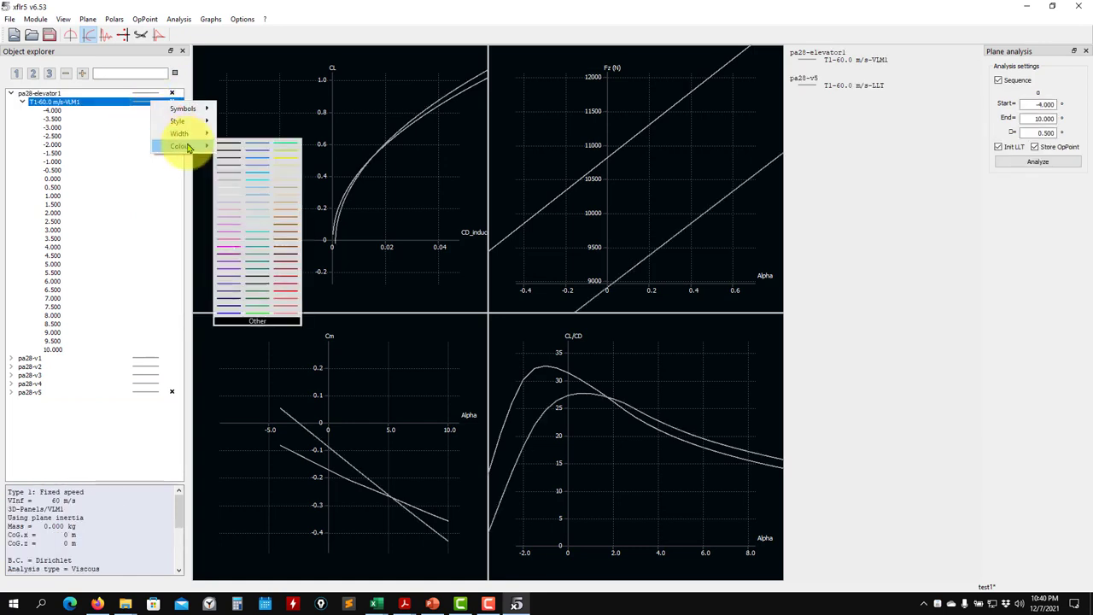
pyautogui.click(288, 298)
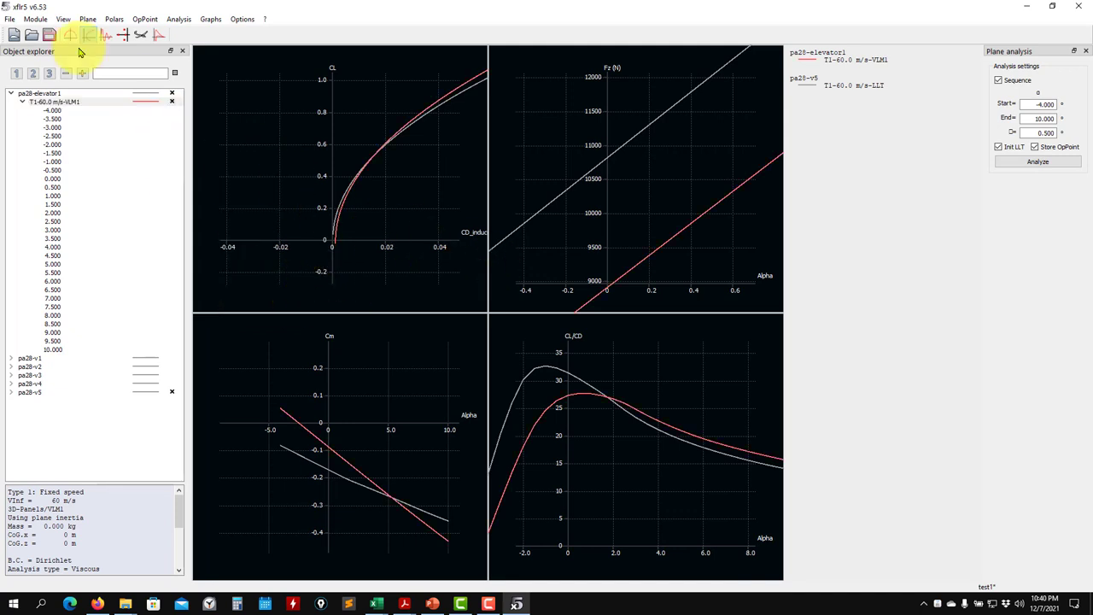
pyautogui.click(48, 34)
# Compare the CL, Fz and Cm curves of pa28-elevator1 and pa28-v5, focusing on where Cm crosses zero.
pyautogui.scroll(-2, 391, 268)
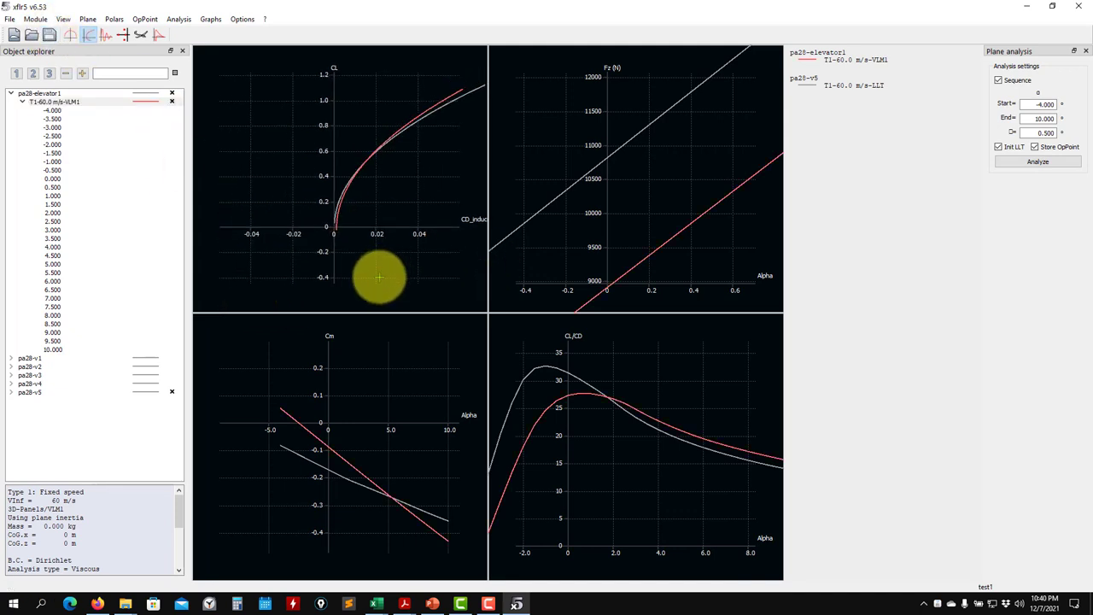
pyautogui.scroll(-3, 630, 262)
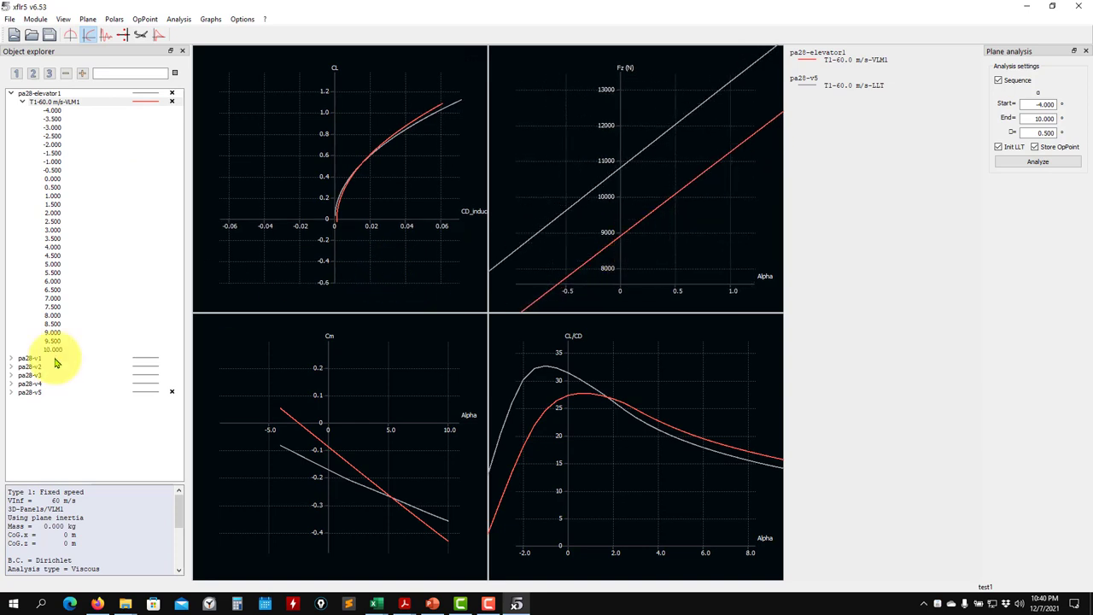
pyautogui.click(30, 393)
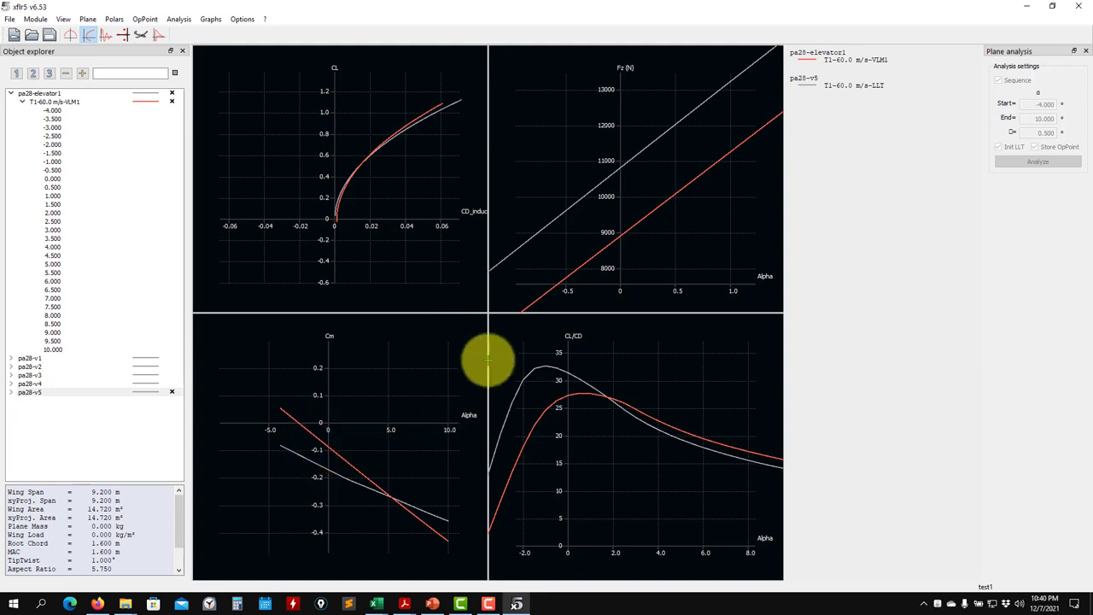
pyautogui.moveTo(604, 247); pyautogui.dragTo(566, 224)
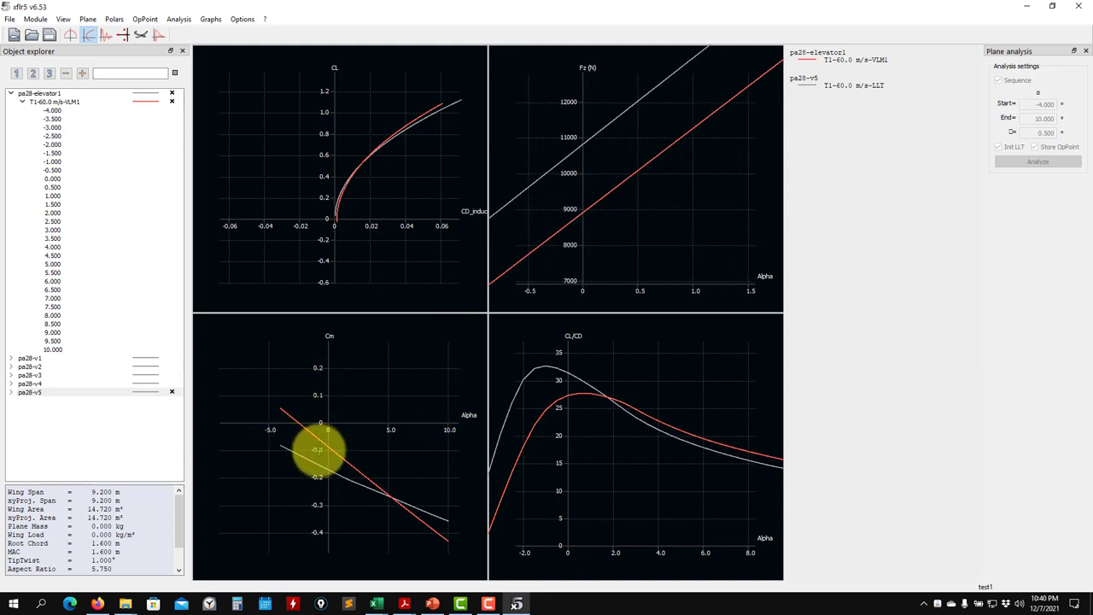
pyautogui.moveTo(337, 456); pyautogui.dragTo(358, 442)
pyautogui.scroll(3, 309, 398)
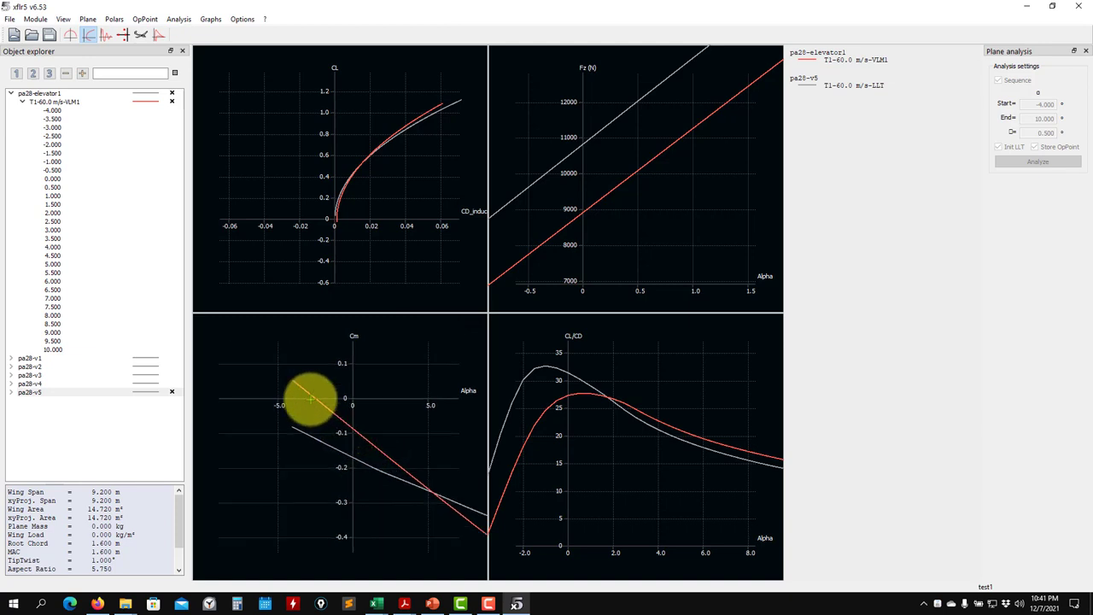
pyautogui.scroll(1, 318, 401)
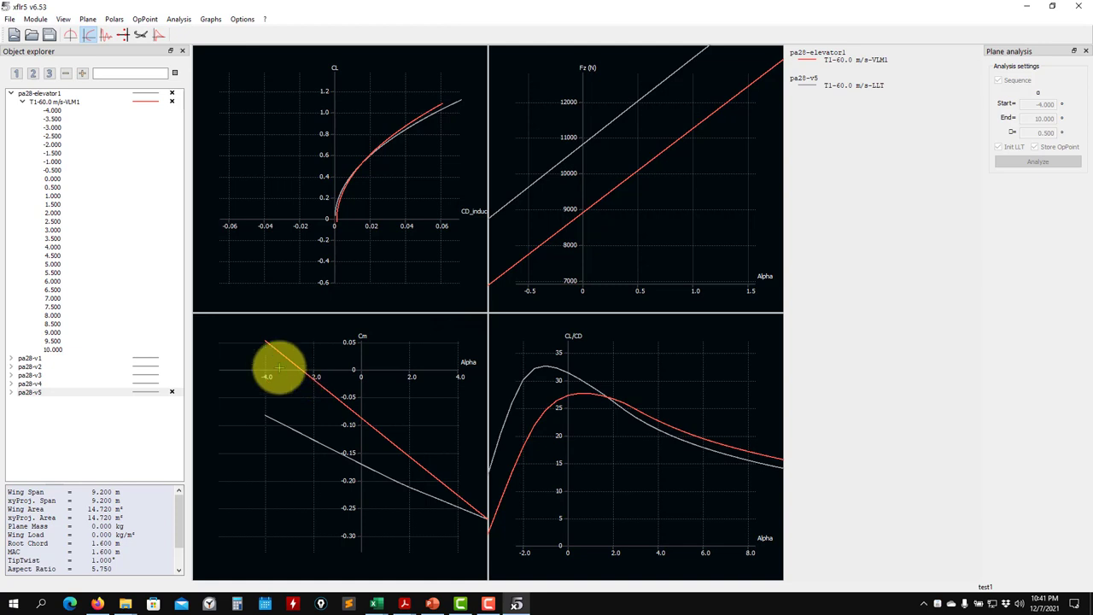
# Examine the Fz versus alpha curves of pa28-elevator1 and pa28-v5 at negative angles and around zero degrees.
pyautogui.scroll(-5, 561, 237)
pyautogui.scroll(-4, 566, 240)
pyautogui.scroll(4, 570, 246)
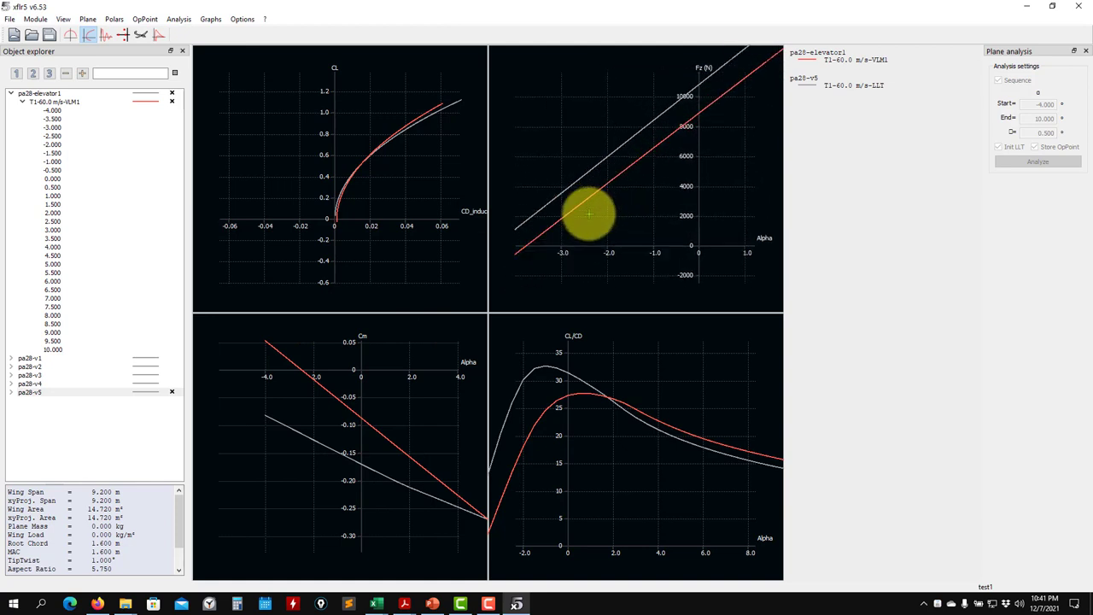
pyautogui.scroll(1, 585, 215)
pyautogui.scroll(-2, 678, 211)
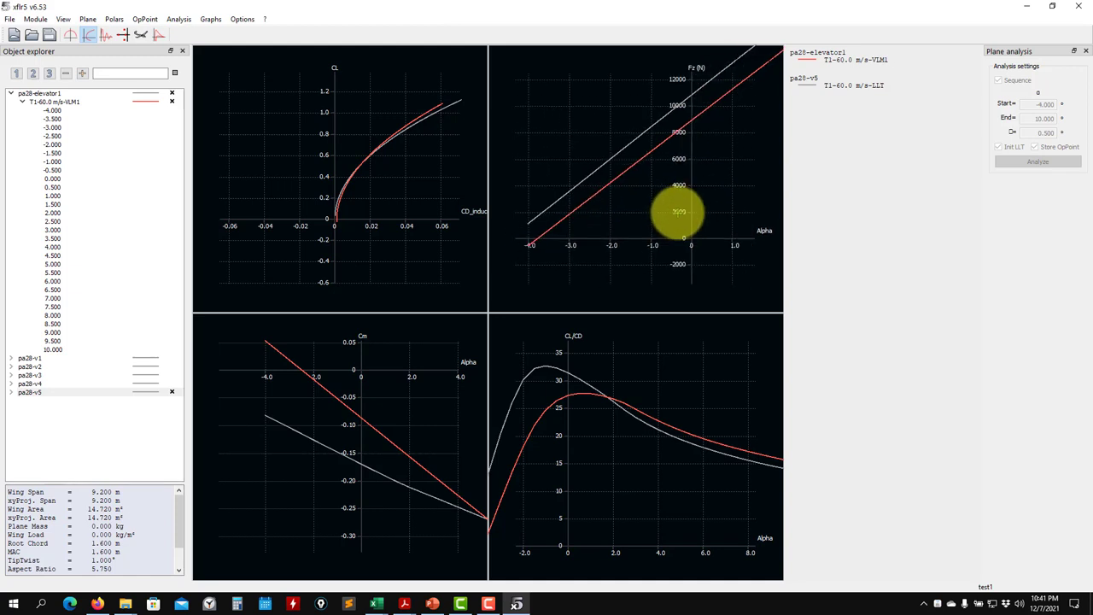
pyautogui.scroll(-1, 670, 215)
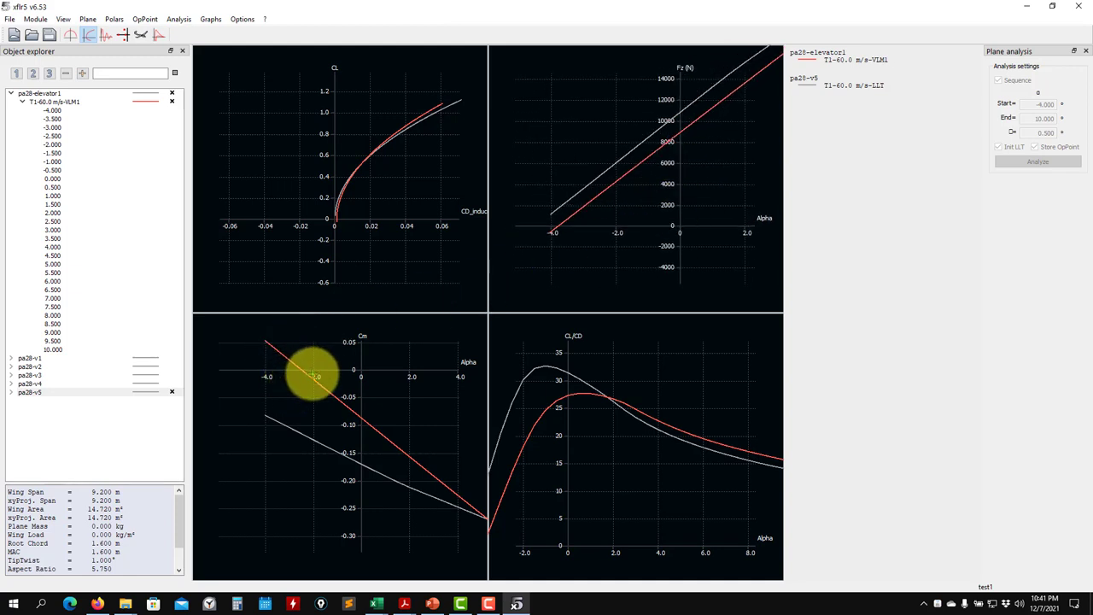
pyautogui.moveTo(683, 244); pyautogui.dragTo(619, 281)
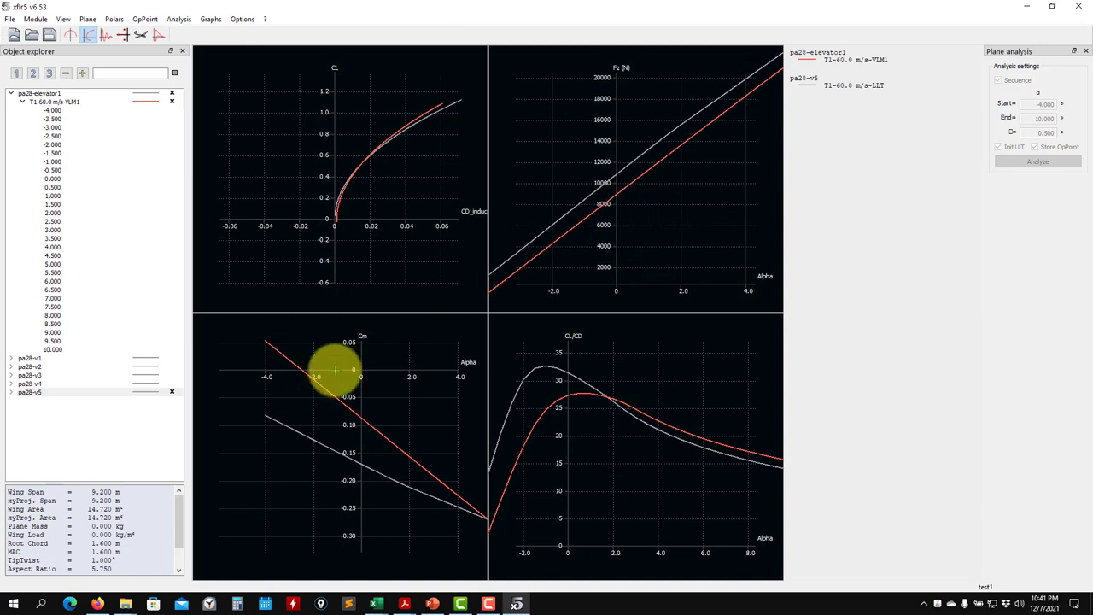
pyautogui.scroll(5, 595, 214)
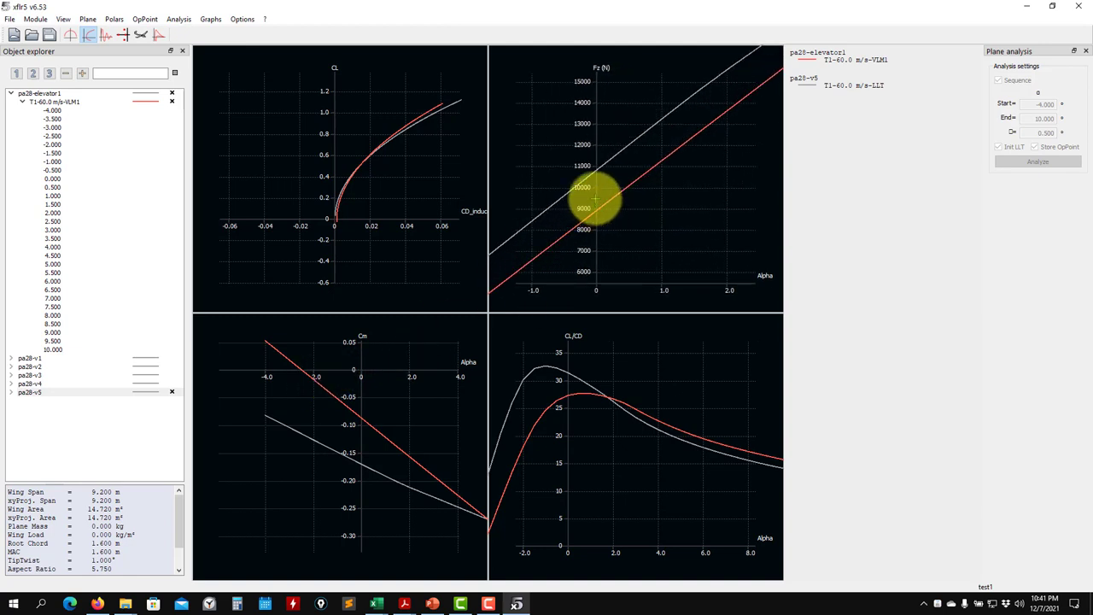
pyautogui.scroll(1, 595, 181)
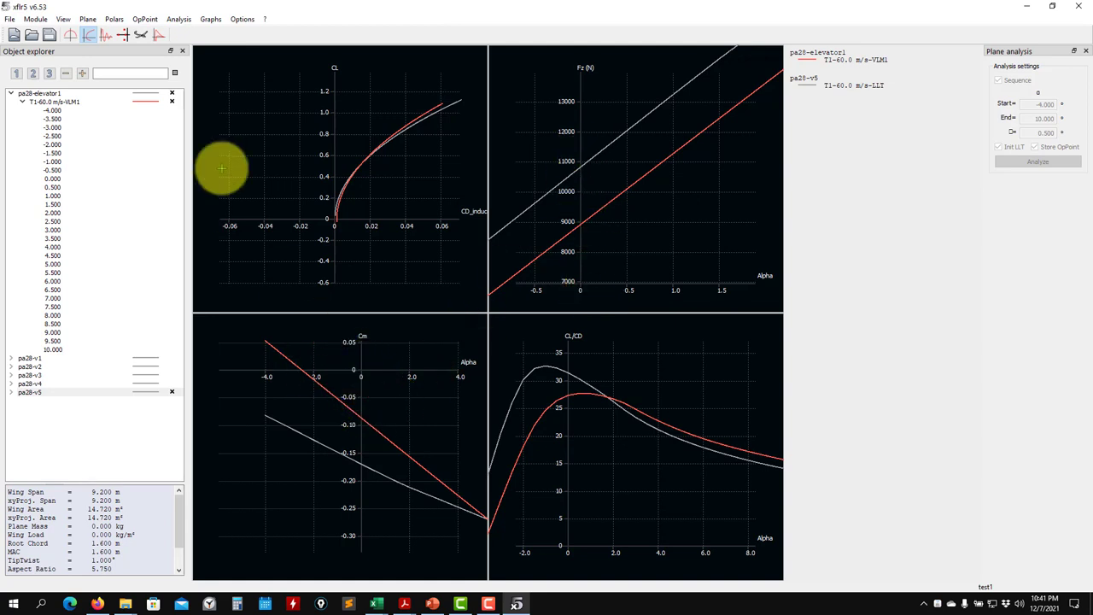
# Inspect pa28-v5 and pa28-elevator1 in the 3D view, and return to the polar graphs.
pyautogui.click(142, 34)
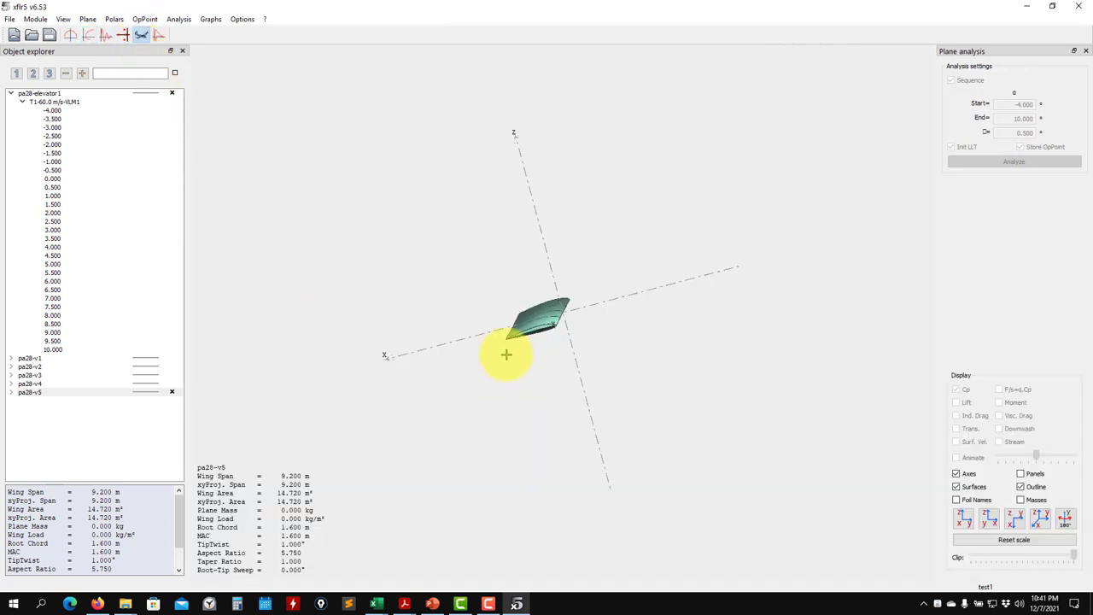
pyautogui.moveTo(525, 362); pyautogui.dragTo(515, 346)
pyautogui.click(47, 92)
pyautogui.moveTo(402, 313); pyautogui.dragTo(435, 302)
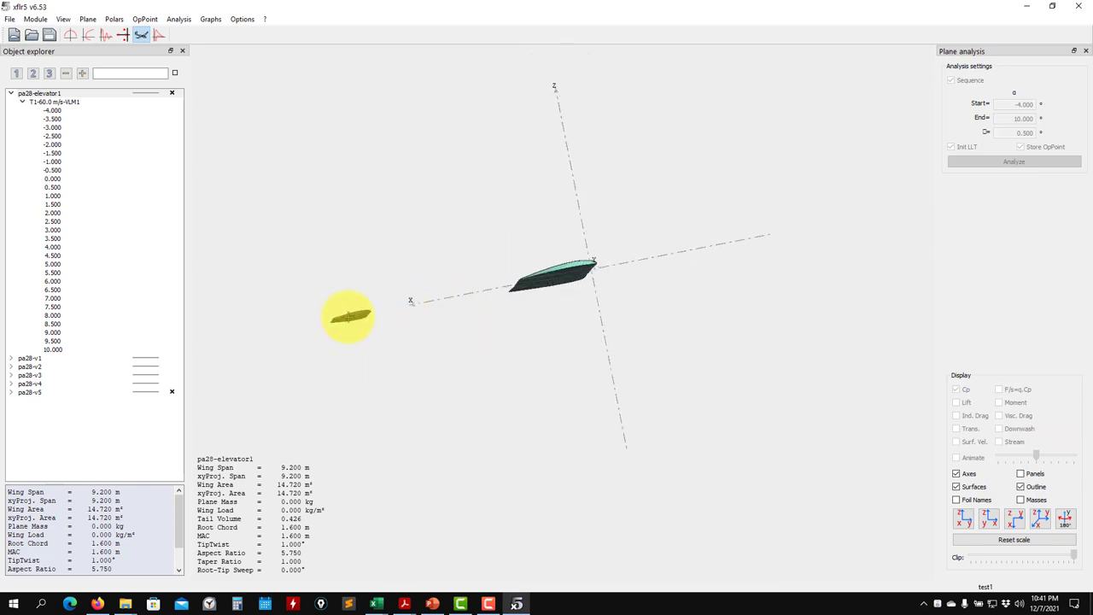
pyautogui.click(72, 35)
pyautogui.click(89, 34)
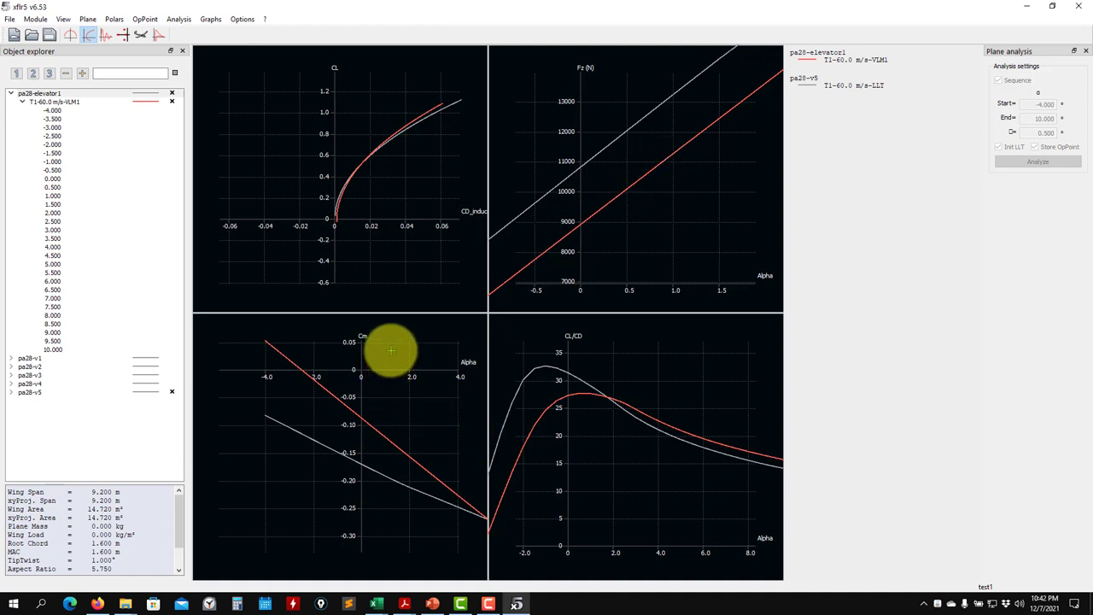
# Compare the Fz, Cm and CL versus induced drag curves of pa28-elevator1 and pa28-v5 around their zero crossings.
pyautogui.scroll(-1, 356, 224)
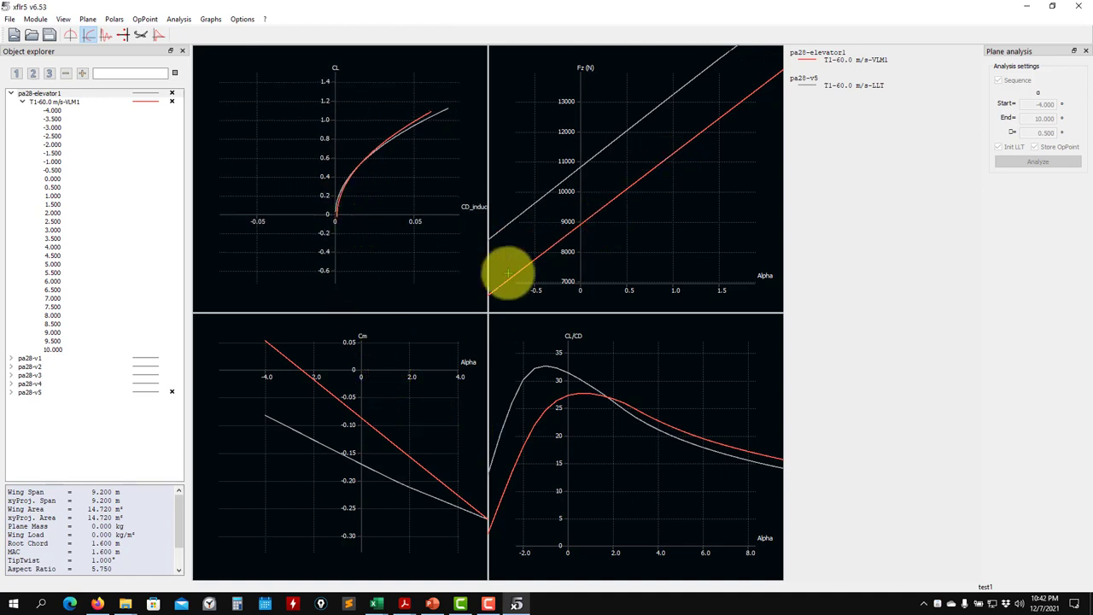
pyautogui.scroll(4, 666, 176)
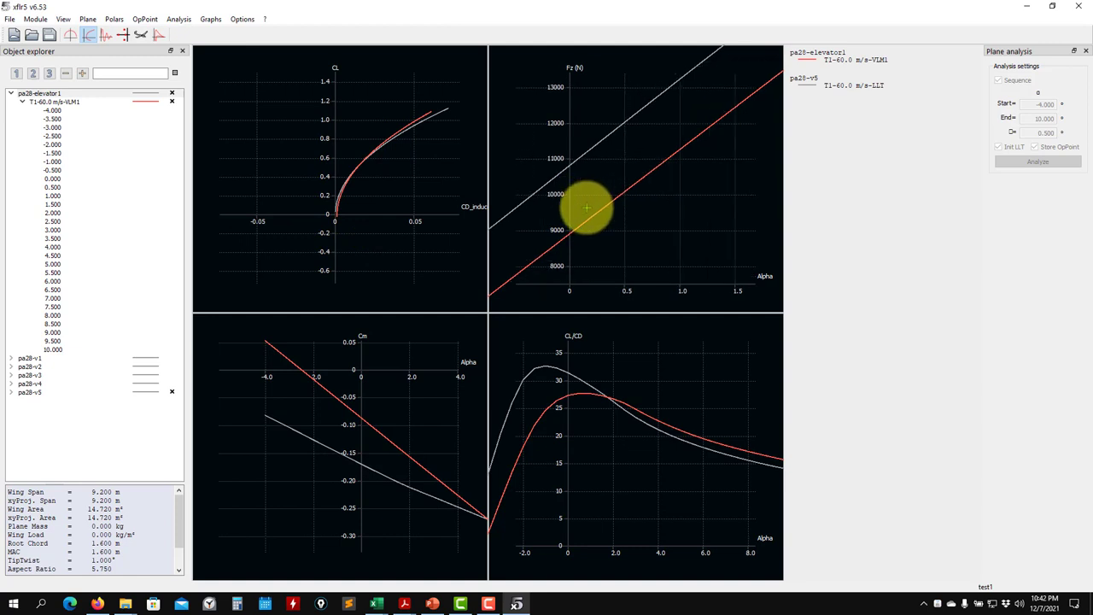
pyautogui.scroll(2, 589, 208)
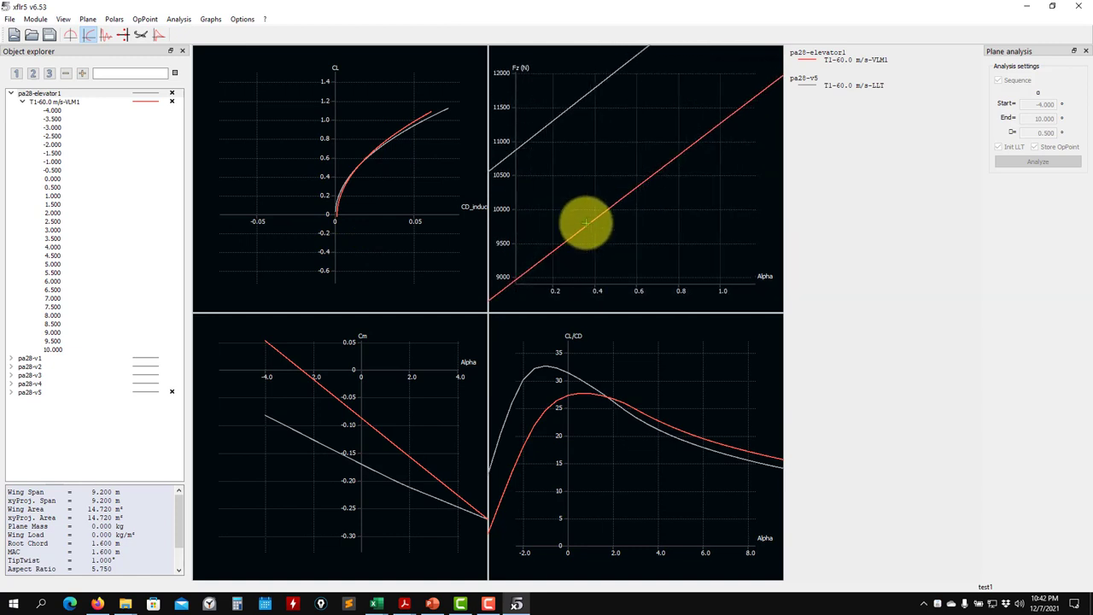
pyautogui.scroll(-1, 603, 207)
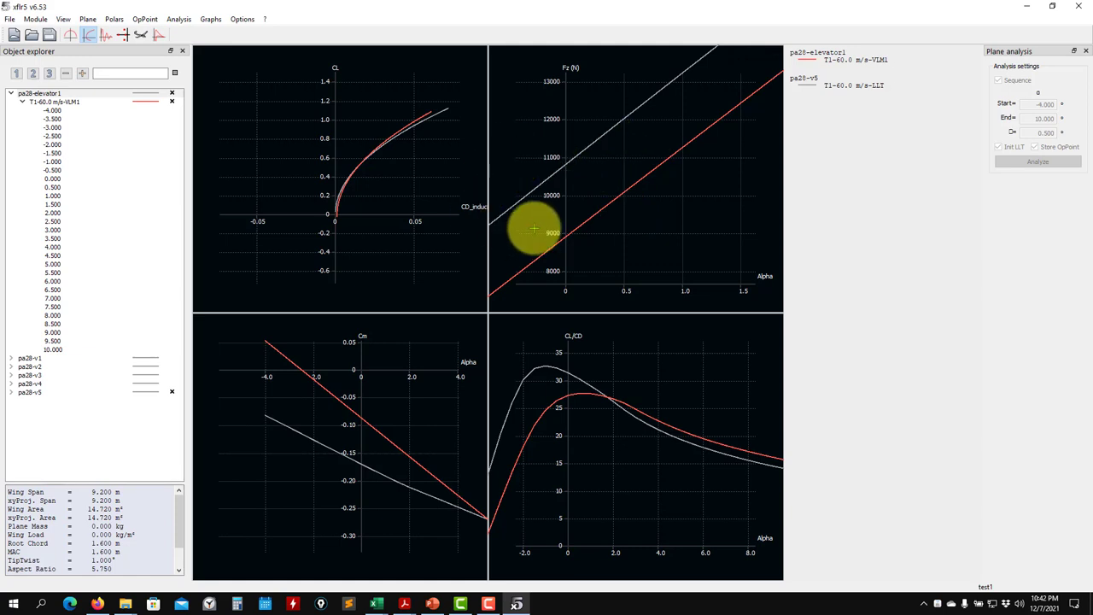
pyautogui.scroll(-3, 342, 378)
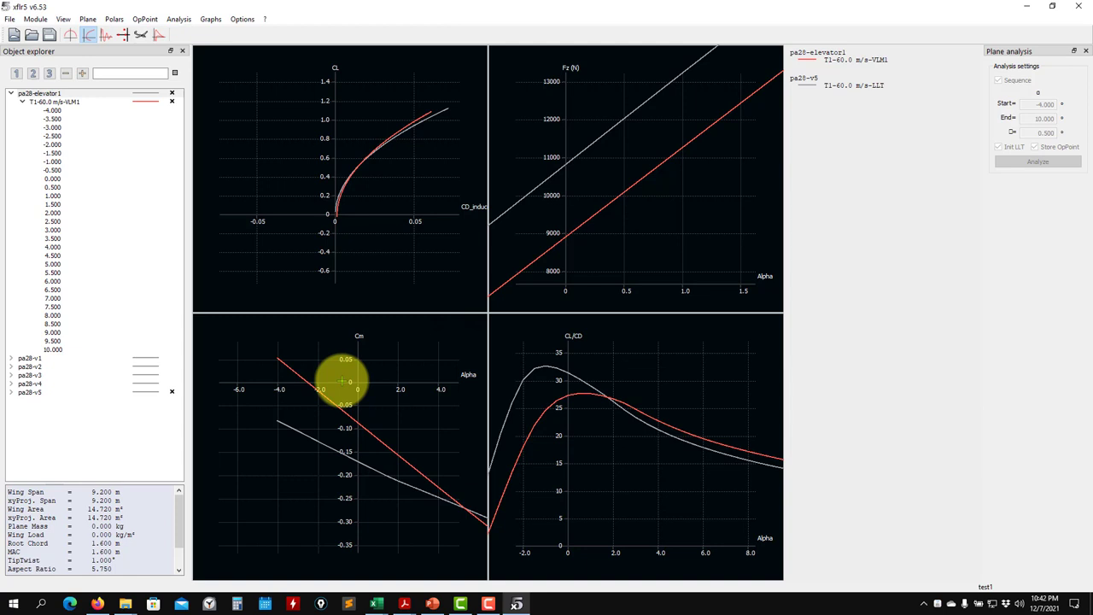
pyautogui.scroll(3, 353, 179)
pyautogui.scroll(4, 337, 214)
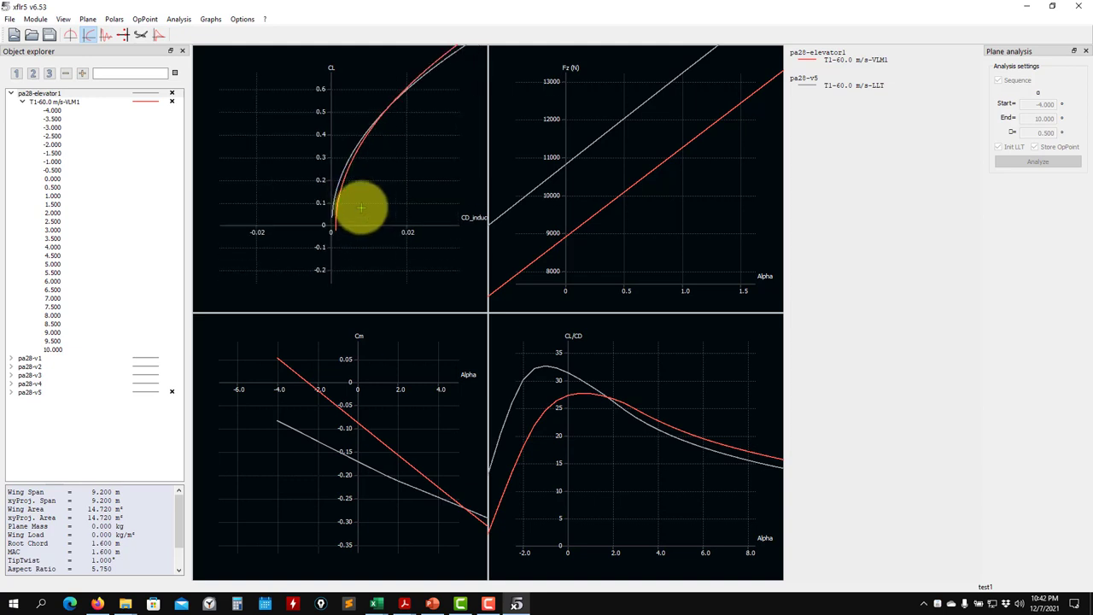
pyautogui.scroll(2, 361, 209)
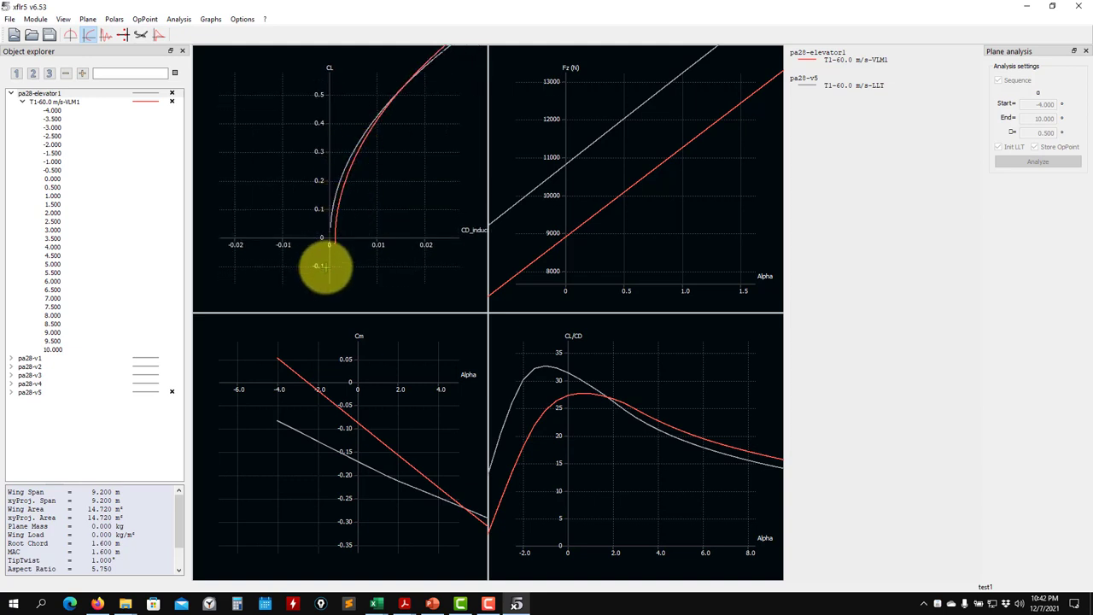
pyautogui.moveTo(358, 196); pyautogui.dragTo(319, 224)
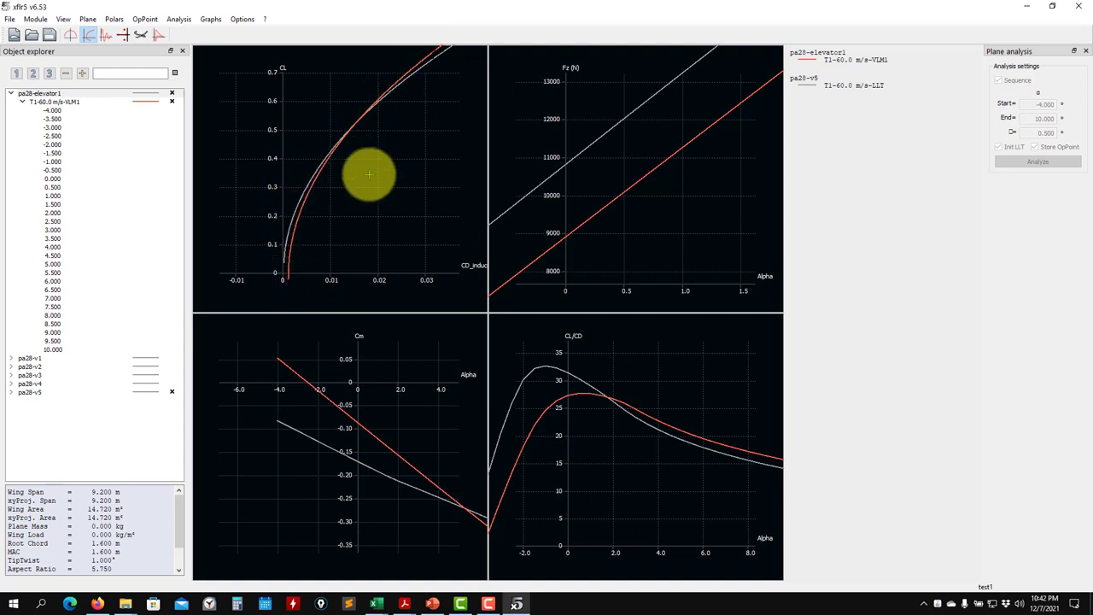
# Plot CL against total drag CD in the CL graph by making CD the X-axis variable.
pyautogui.moveTo(441, 251); pyautogui.dragTo(347, 192)
pyautogui.rightClick(346, 192)
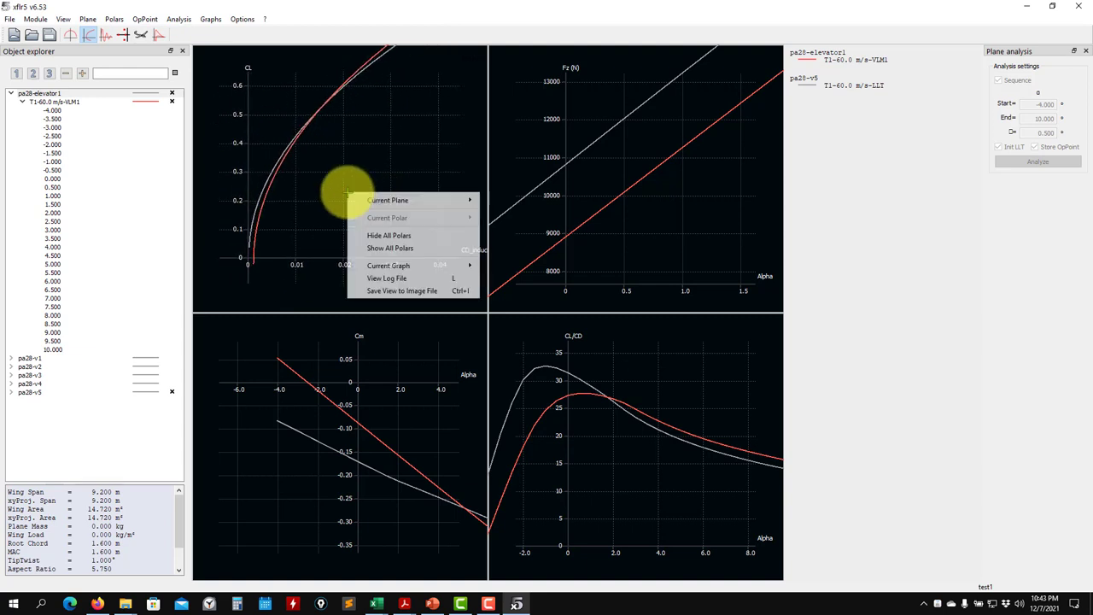
pyautogui.moveTo(419, 267)
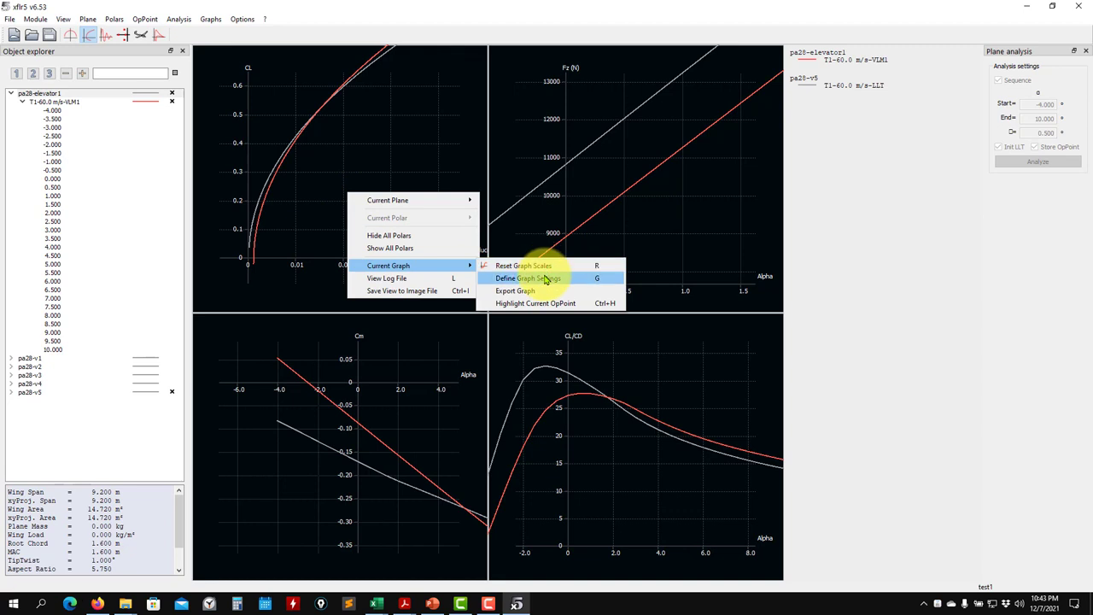
pyautogui.click(551, 278)
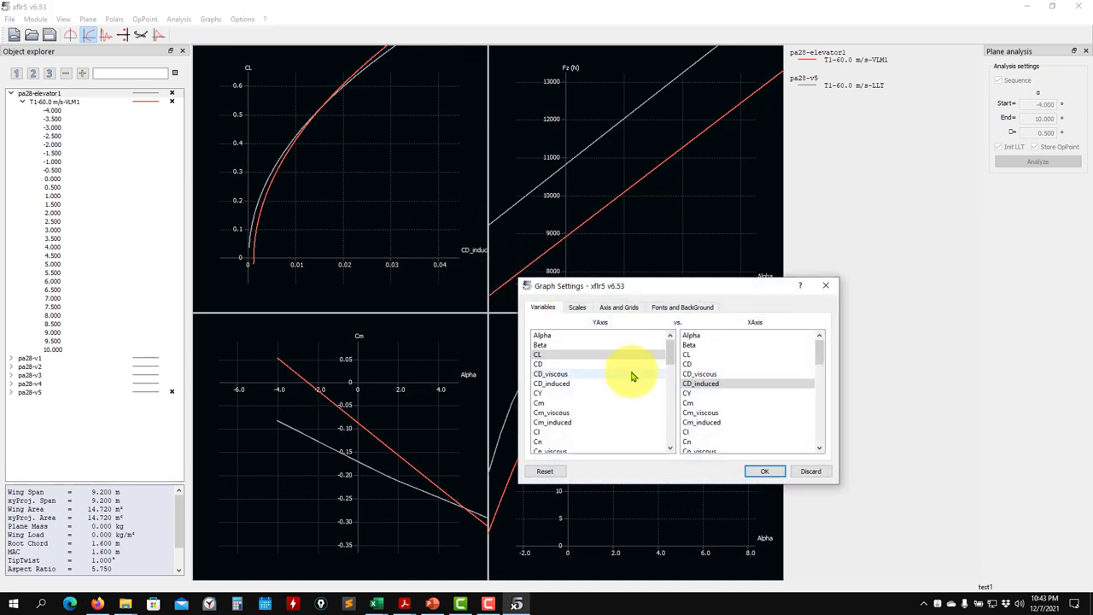
pyautogui.click(711, 364)
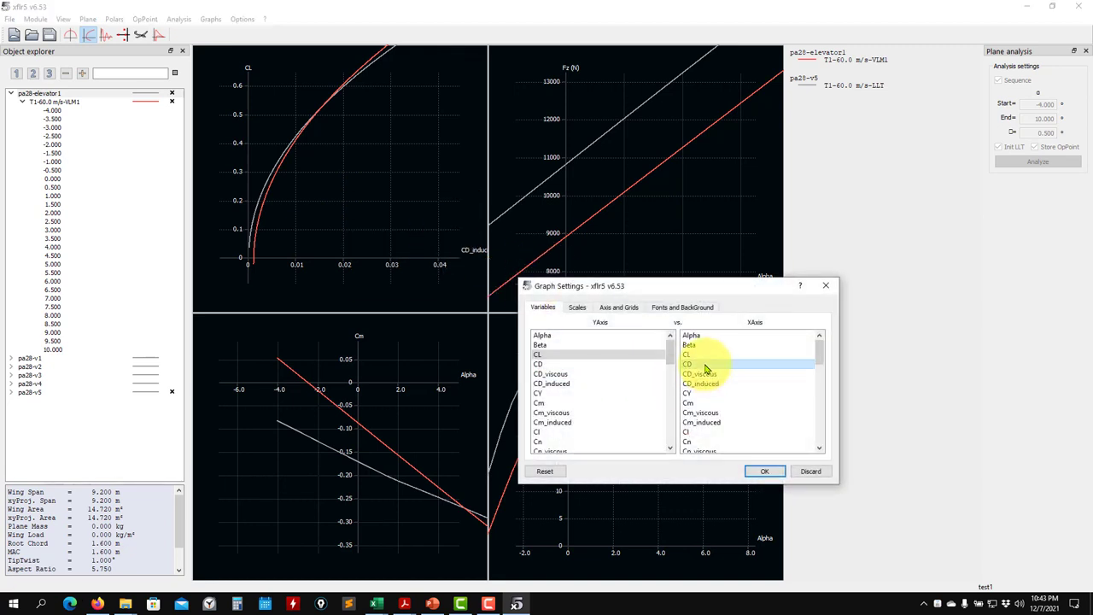
pyautogui.click(764, 471)
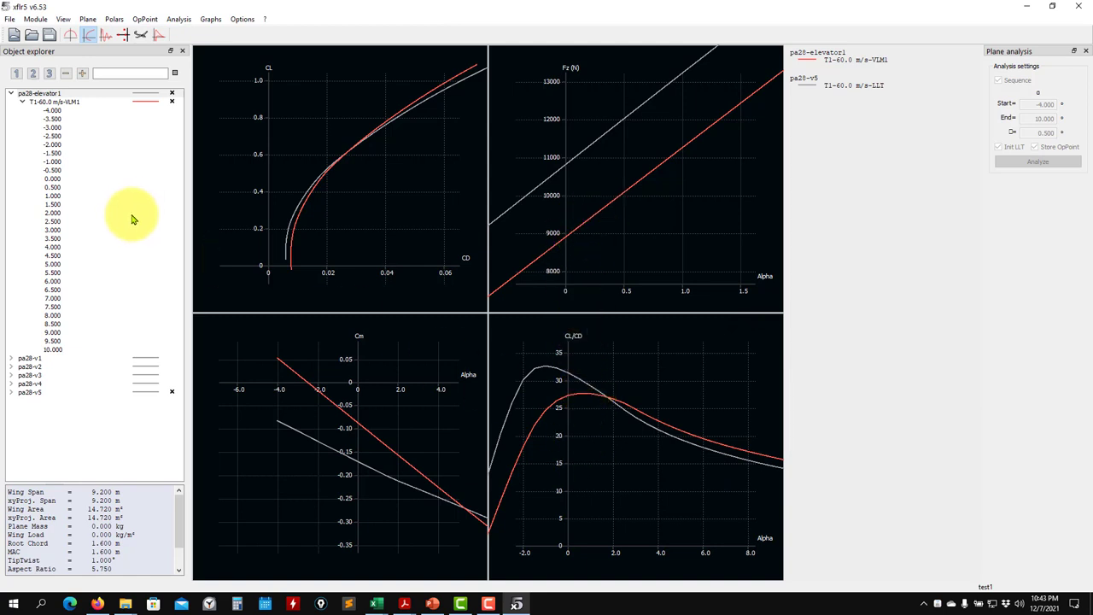
# Examine the spanwise induced angle, local lift and Cl distributions of pa28-elevator1 for the 0.000° operating point.
pyautogui.click(72, 35)
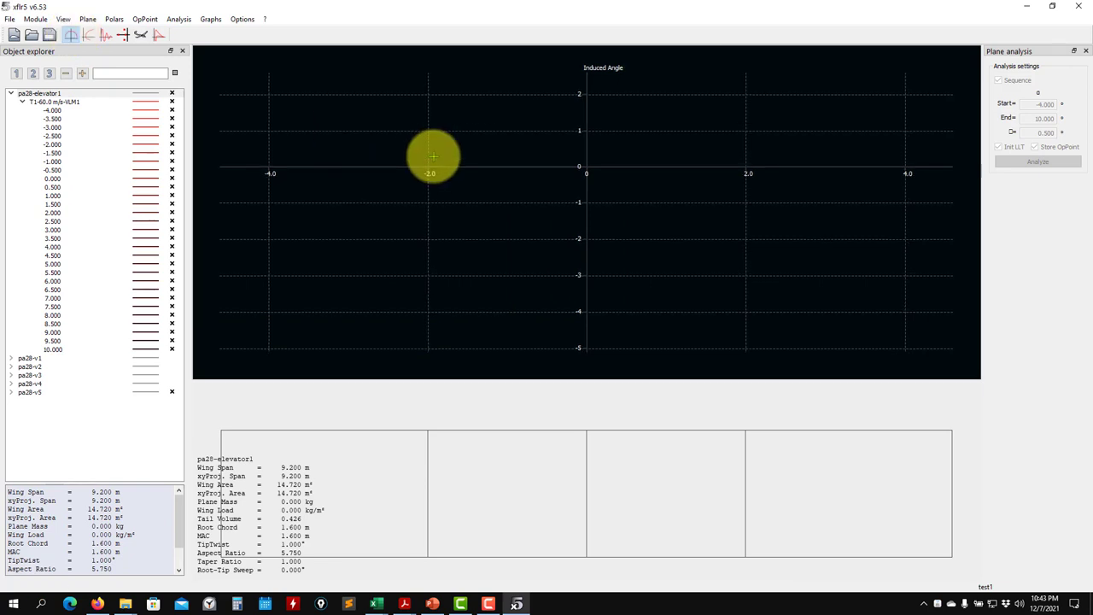
pyautogui.click(60, 180)
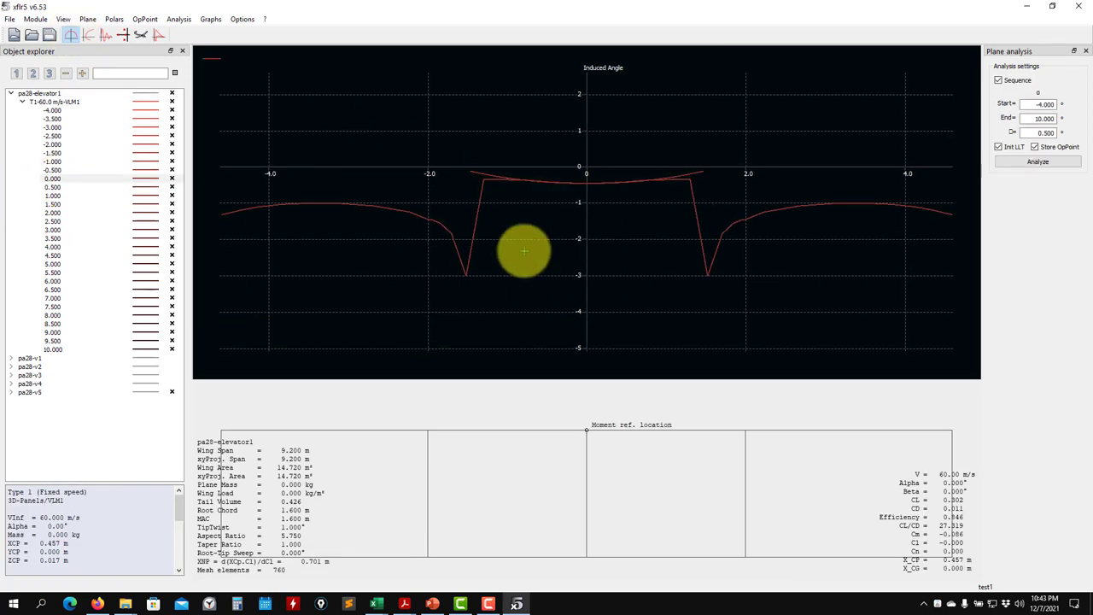
pyautogui.moveTo(502, 196); pyautogui.dragTo(505, 215)
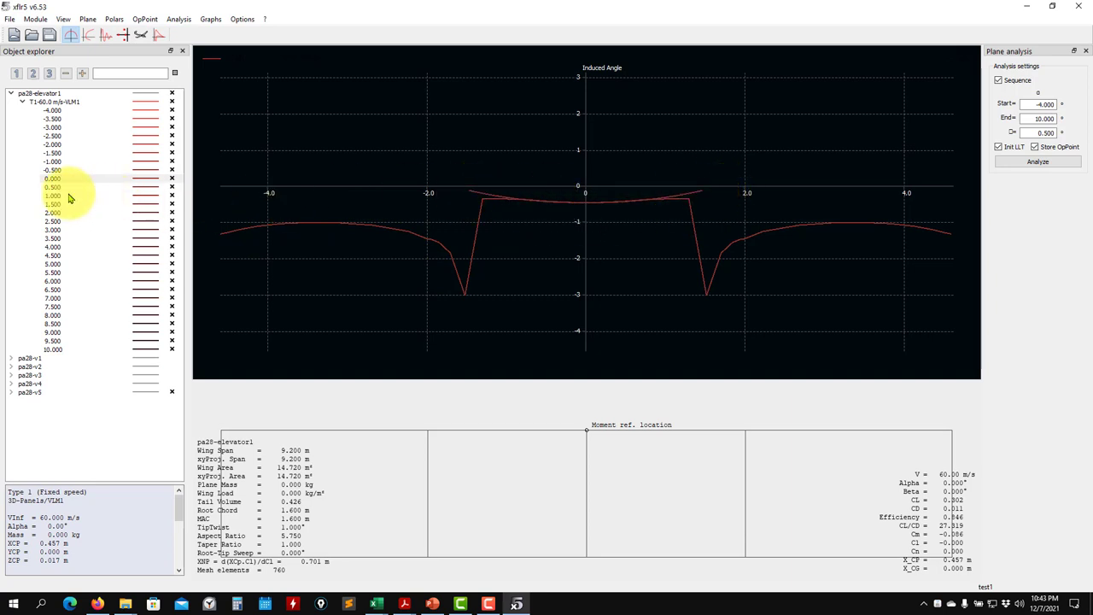
pyautogui.press('Down')
pyautogui.press('Down')
pyautogui.press('Down')
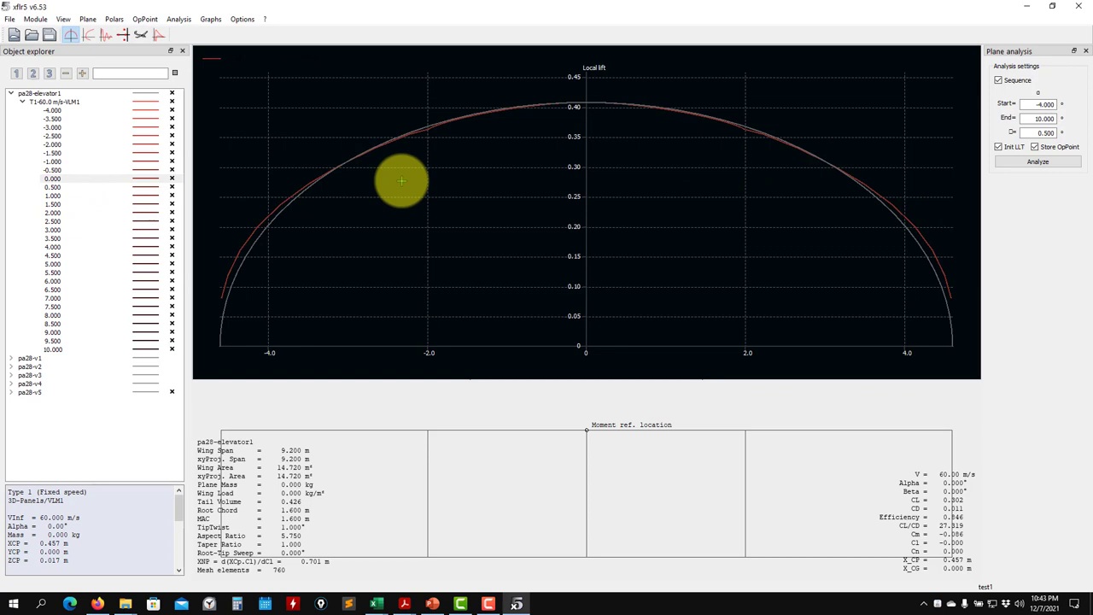
pyautogui.press('Down')
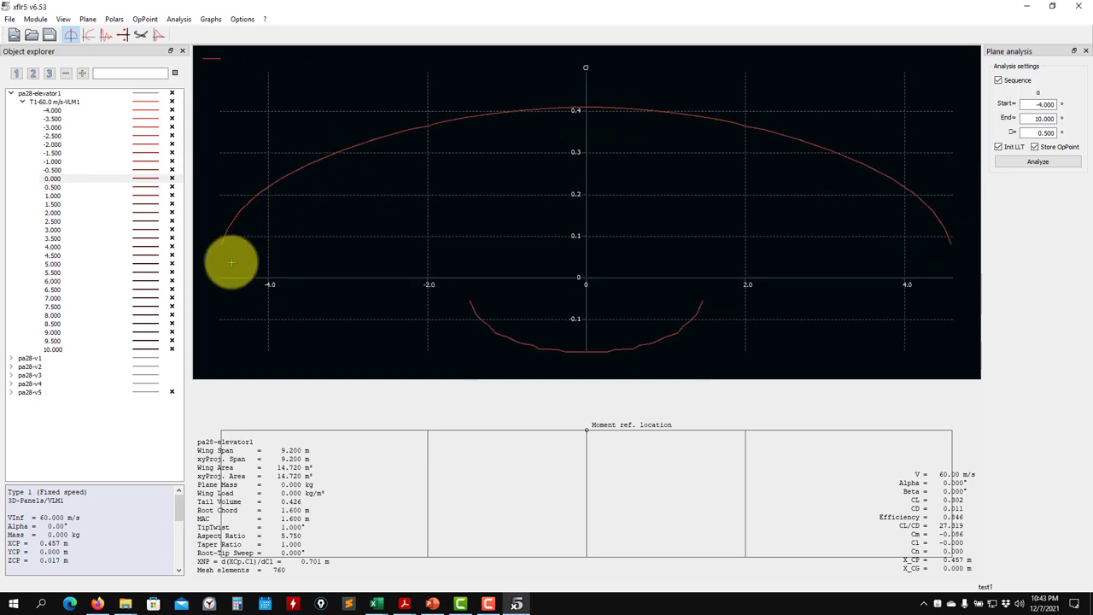
pyautogui.scroll(1, 304, 223)
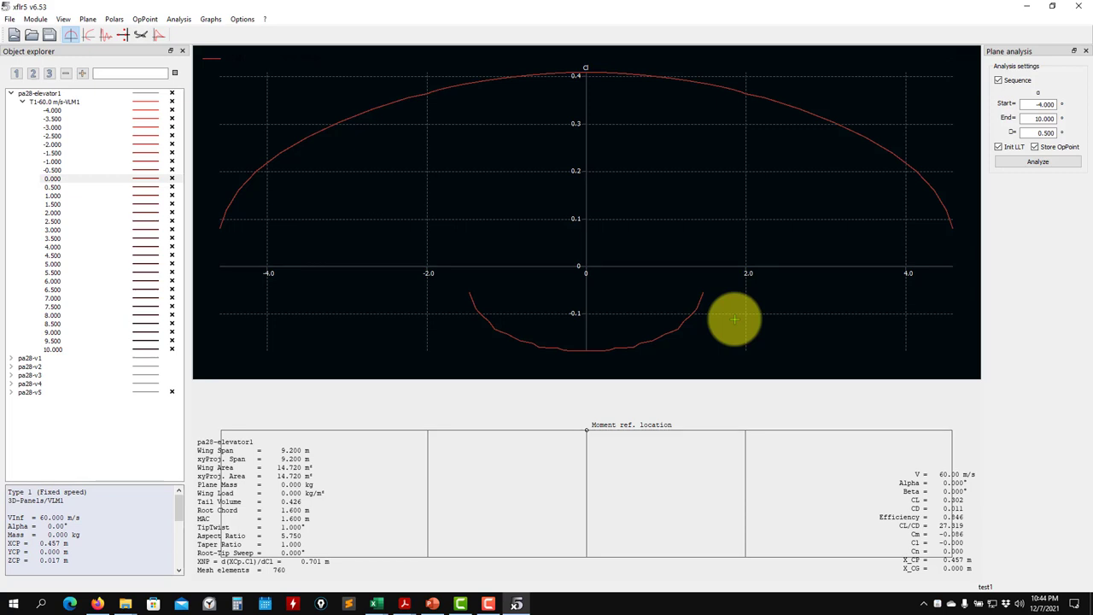
# Display the streamlines of pa28-elevator1 at 0° alpha in the 3D view and zoom in on the wing and elevator.
pyautogui.click(141, 34)
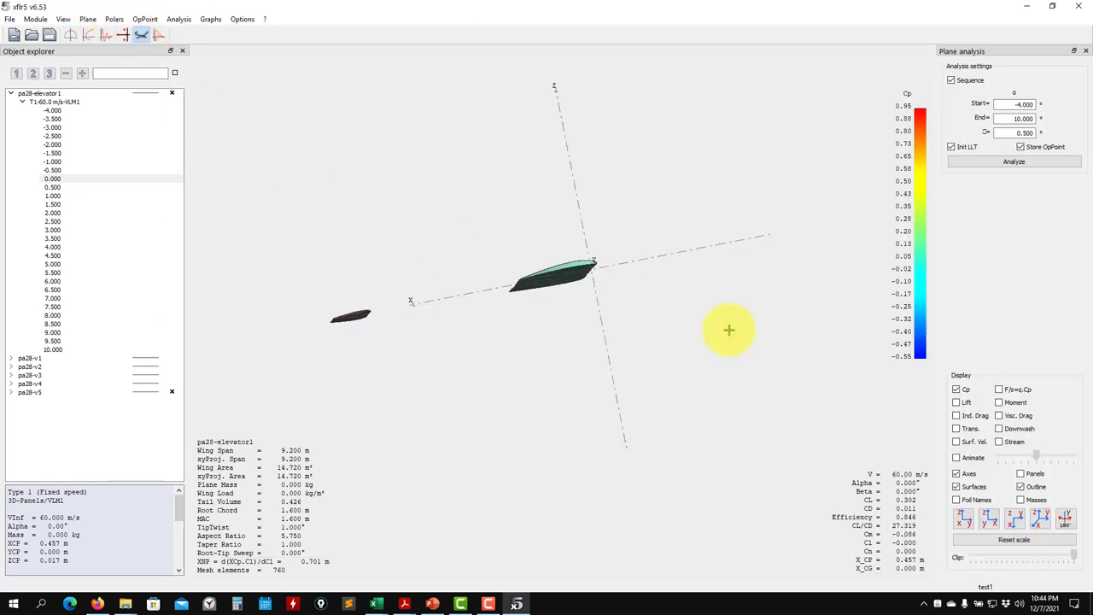
pyautogui.moveTo(727, 331); pyautogui.dragTo(711, 462)
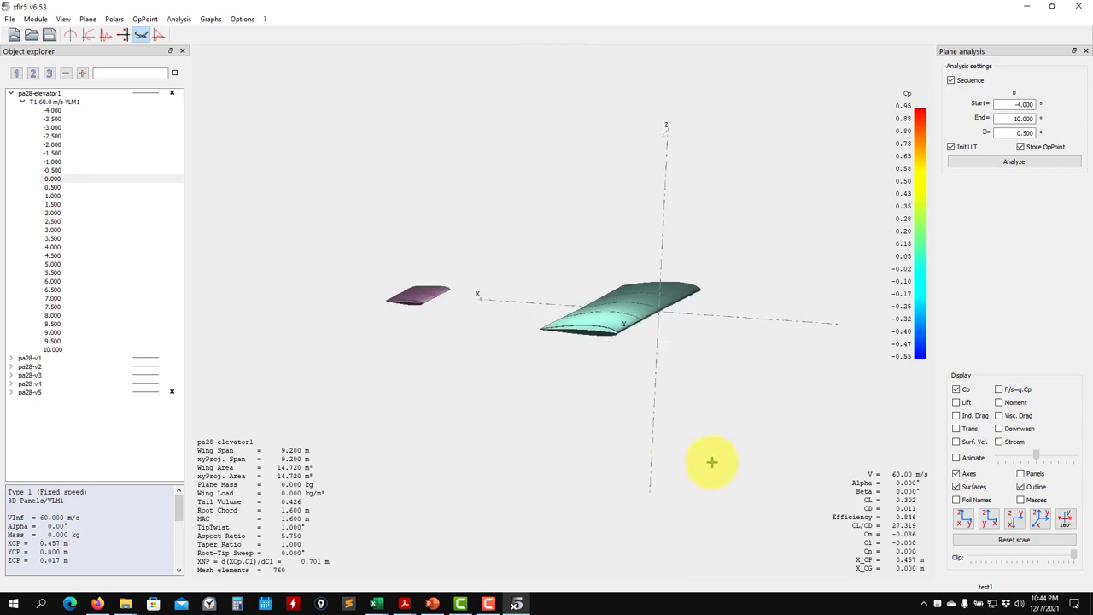
pyautogui.click(1014, 442)
pyautogui.moveTo(516, 421); pyautogui.dragTo(690, 428)
pyautogui.scroll(3, 563, 425)
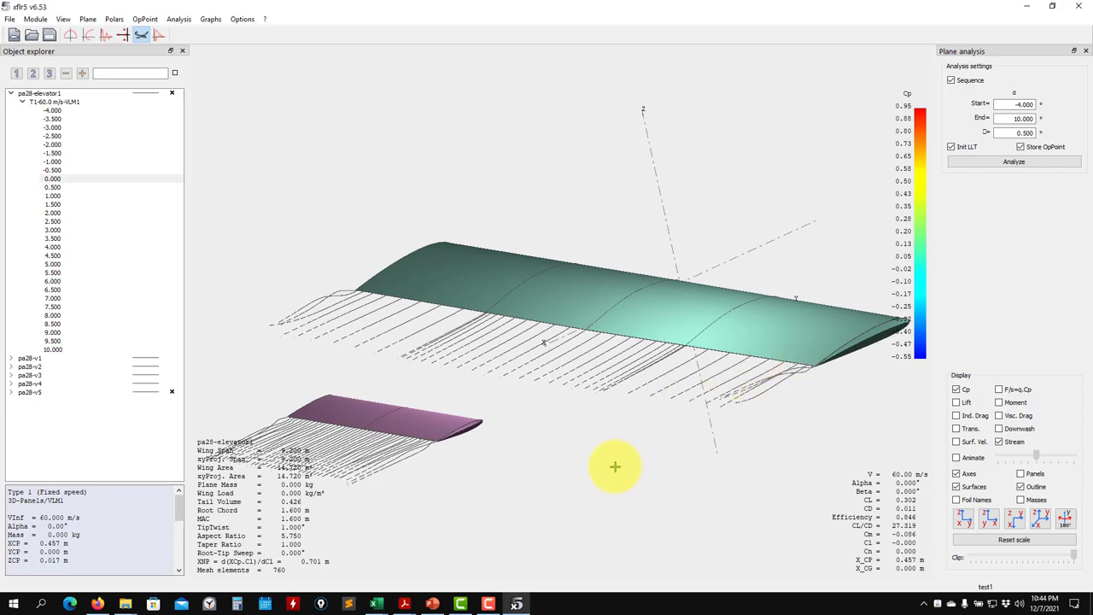
# Inspect the wing wake relative to the elevator from the side, check slide 4 of aero2-exercise.pptx in PowerPoint, and return to xflr5.
pyautogui.moveTo(545, 431); pyautogui.dragTo(717, 320)
pyautogui.moveTo(794, 287); pyautogui.dragTo(789, 292)
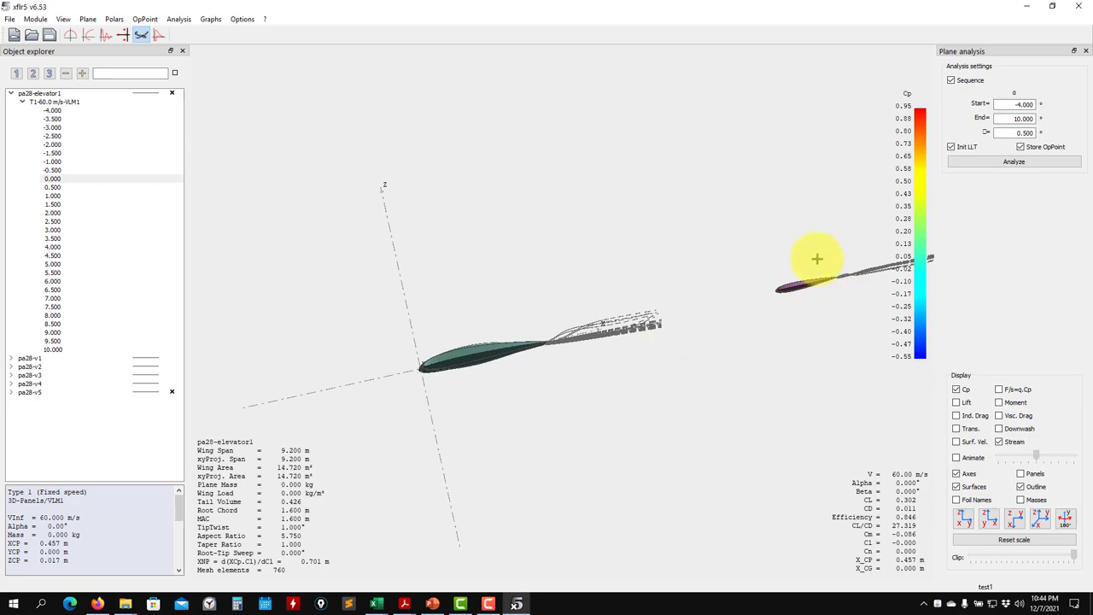
pyautogui.moveTo(797, 312)
pyautogui.mouseDown()
pyautogui.moveTo(750, 360)
pyautogui.moveTo(617, 373)
pyautogui.moveTo(356, 357)
pyautogui.moveTo(544, 415)
pyautogui.moveTo(759, 395)
pyautogui.moveTo(658, 358)
pyautogui.moveTo(777, 239)
pyautogui.moveTo(761, 196)
pyautogui.moveTo(800, 309)
pyautogui.mouseUp()
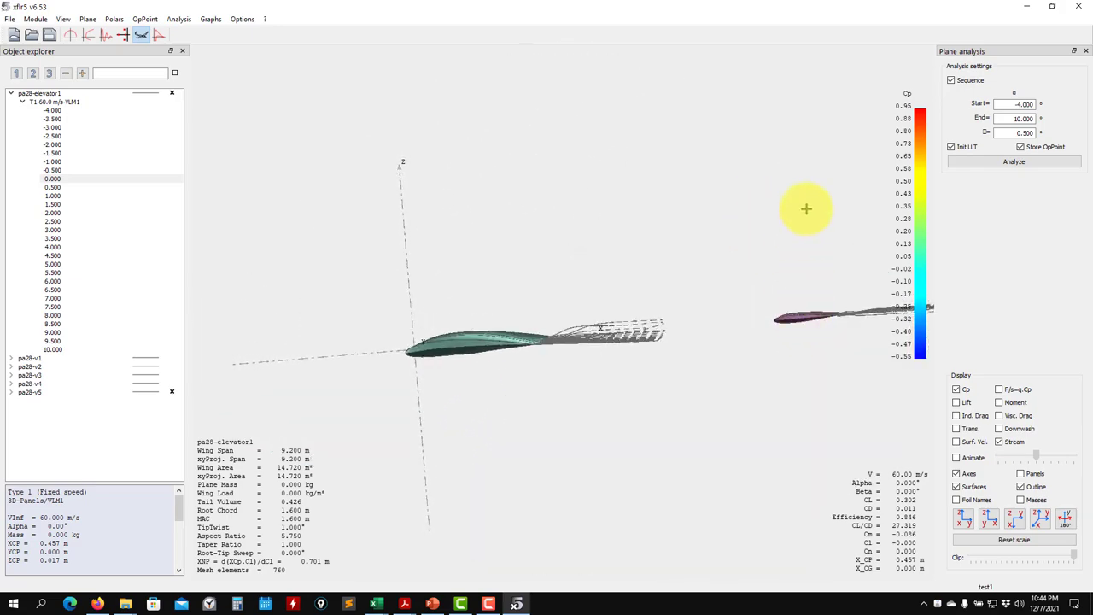
pyautogui.click(433, 603)
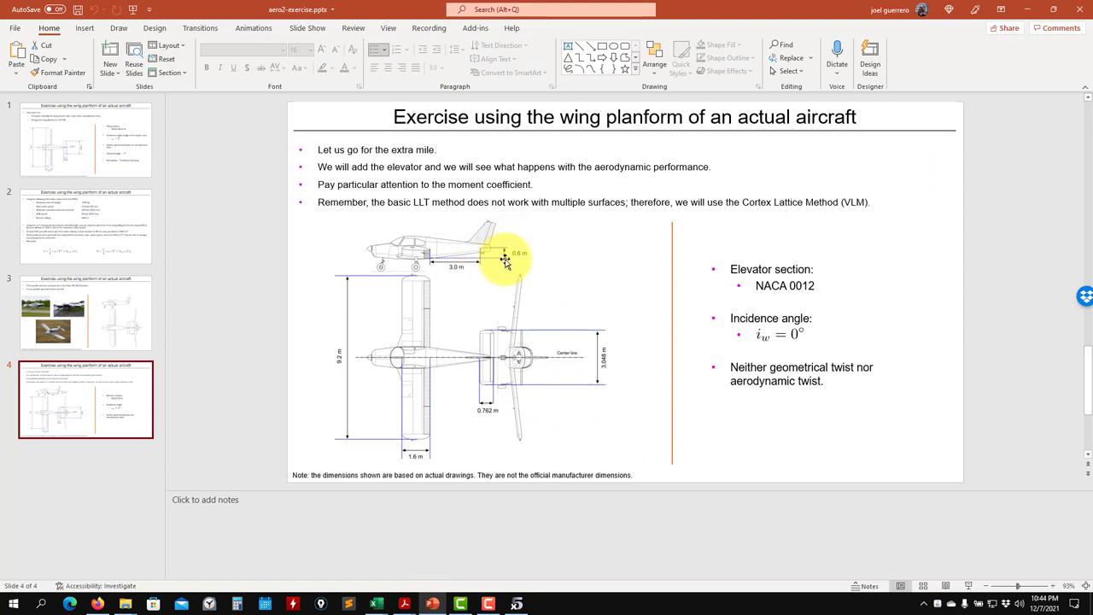
pyautogui.click(1029, 10)
# Hide the surfaces to reveal the Cp distribution on the wing and elevator, and inspect it from several angles.
pyautogui.moveTo(746, 388); pyautogui.dragTo(512, 276)
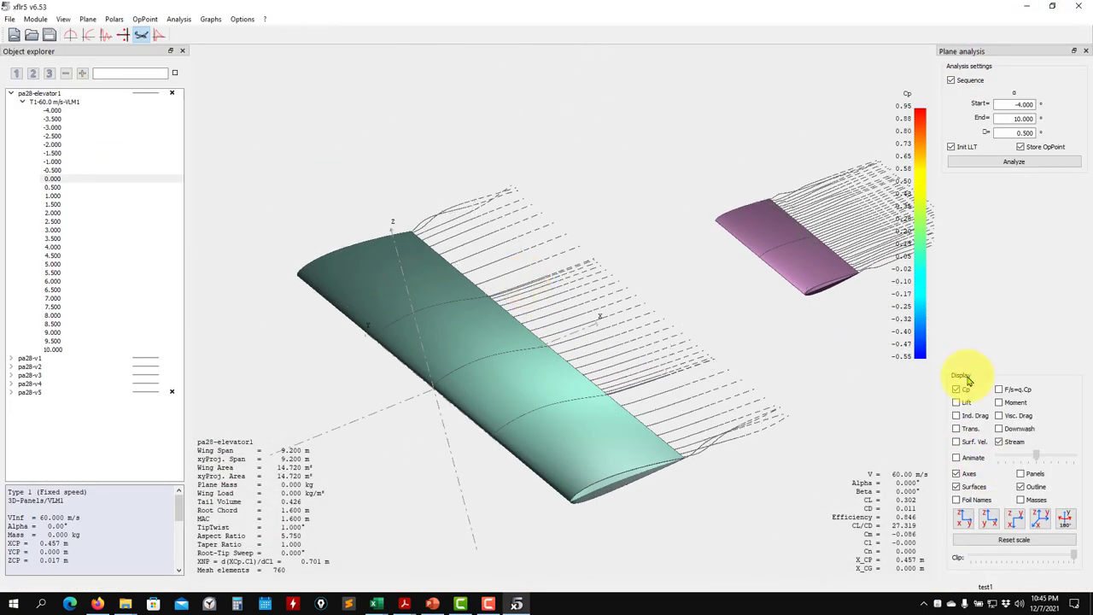
pyautogui.click(968, 403)
pyautogui.click(968, 403)
pyautogui.click(957, 390)
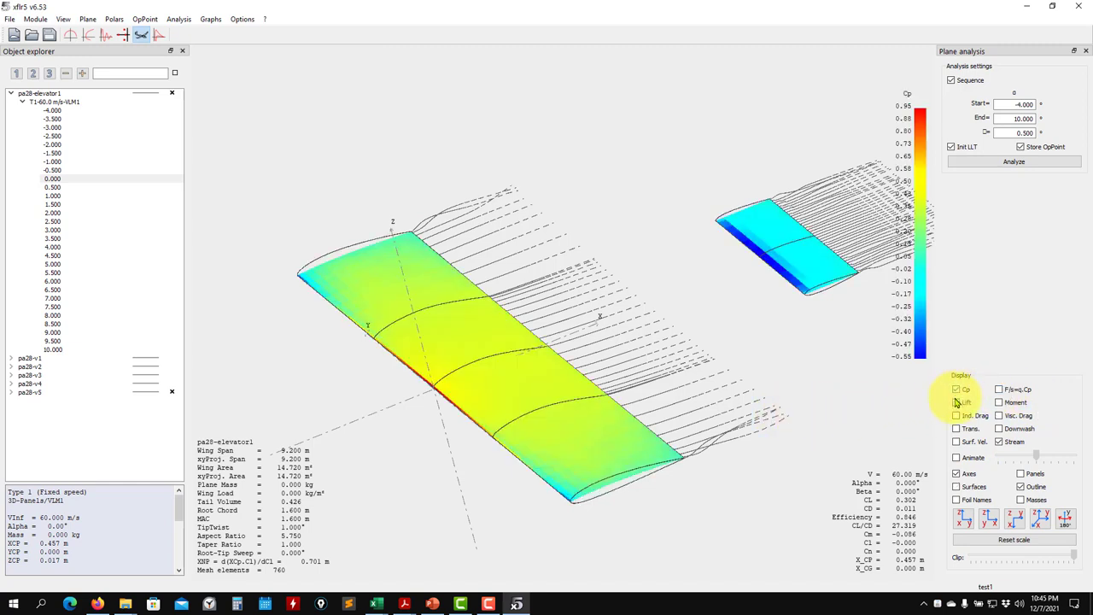
pyautogui.moveTo(504, 410); pyautogui.dragTo(472, 376)
pyautogui.moveTo(466, 424); pyautogui.dragTo(624, 422)
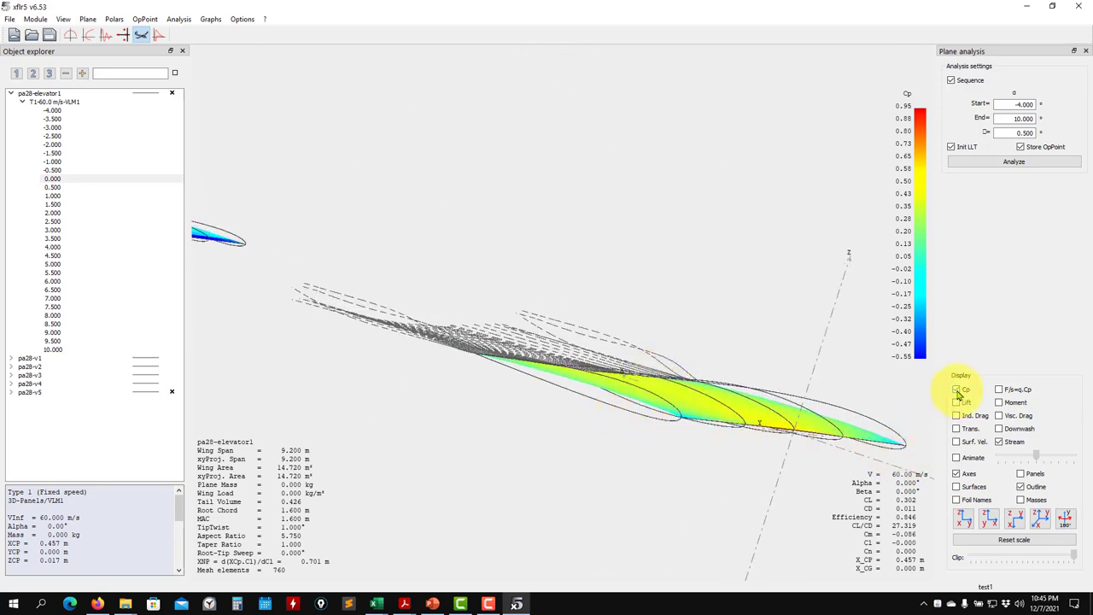
# Turn off the Cp display, enable the mesh panels, and leave the surfaces hidden while viewing the wing and elevator.
pyautogui.click(958, 390)
pyautogui.click(957, 487)
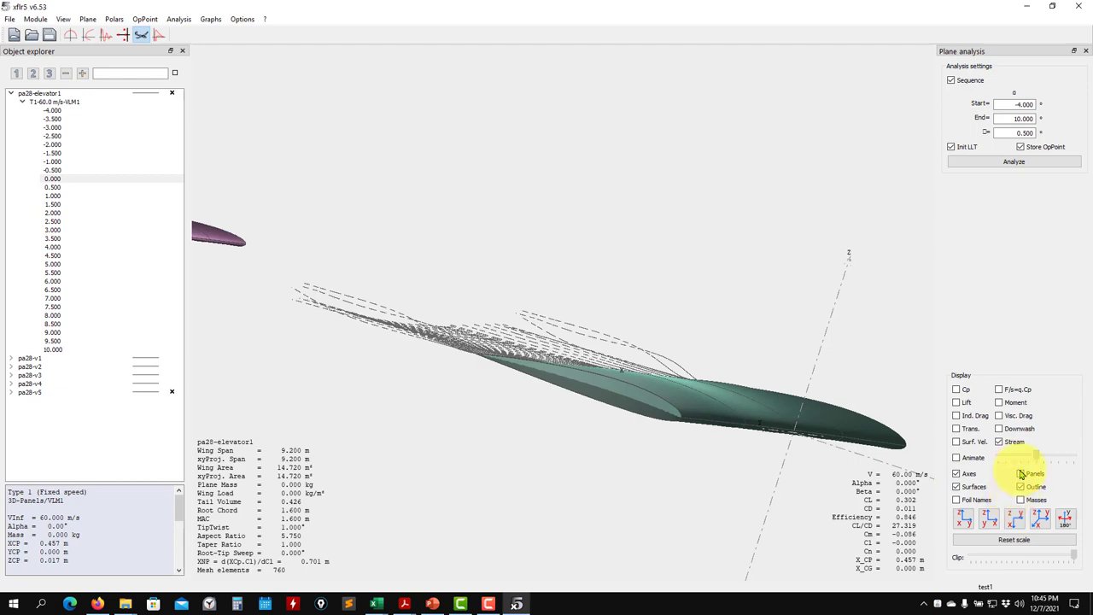
pyautogui.moveTo(634, 402); pyautogui.dragTo(678, 483)
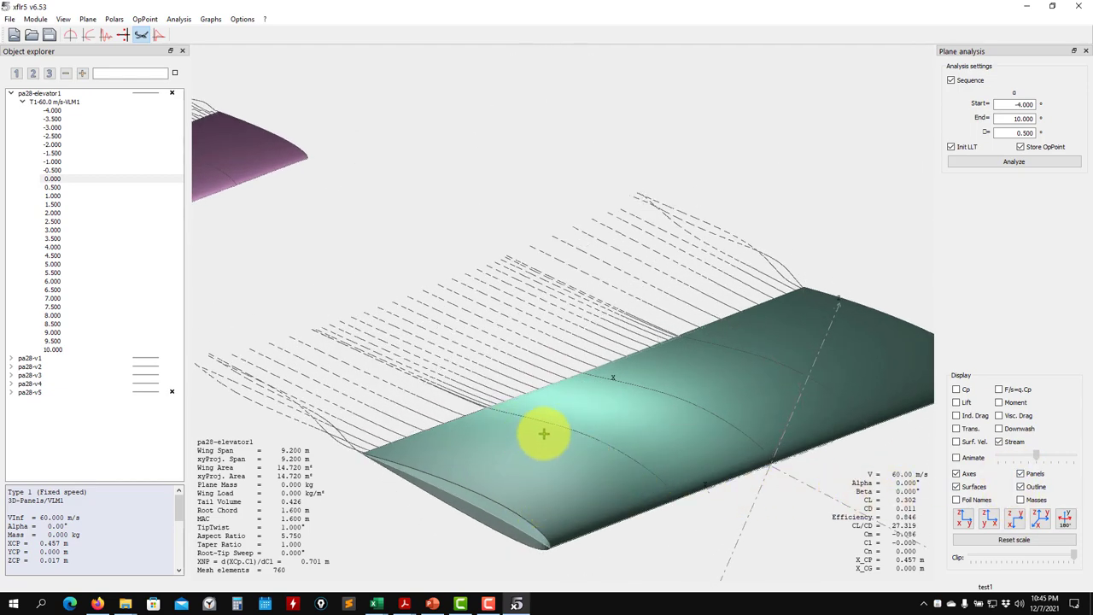
pyautogui.click(974, 494)
pyautogui.moveTo(803, 457); pyautogui.dragTo(721, 384)
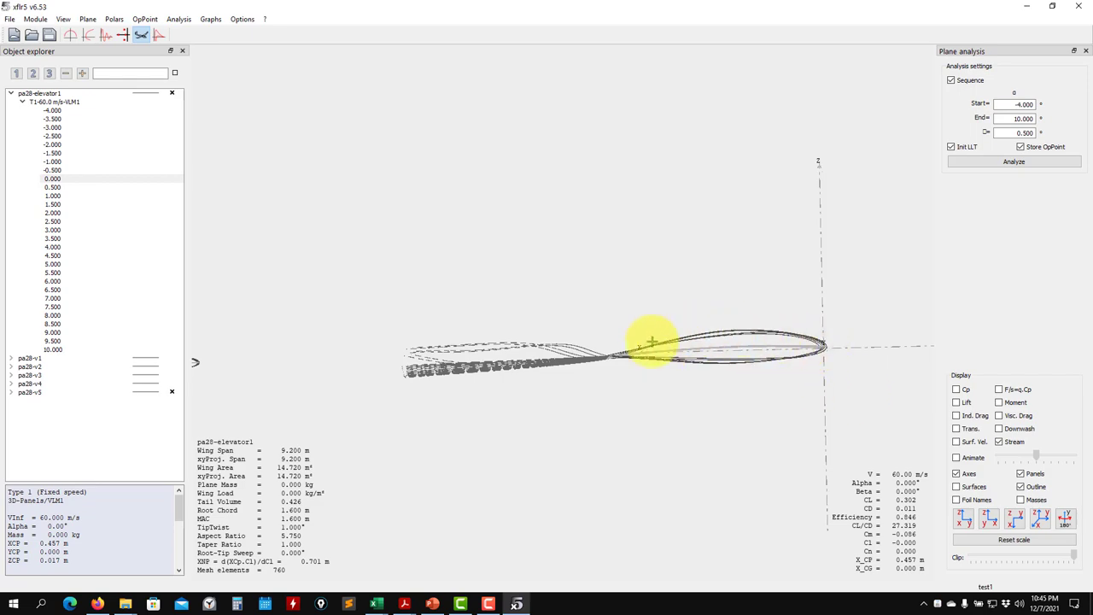
pyautogui.moveTo(654, 360); pyautogui.dragTo(730, 410)
# Show the Cp distribution over the panel mesh and inspect the wing, elevator and wake in 3D.
pyautogui.click(957, 390)
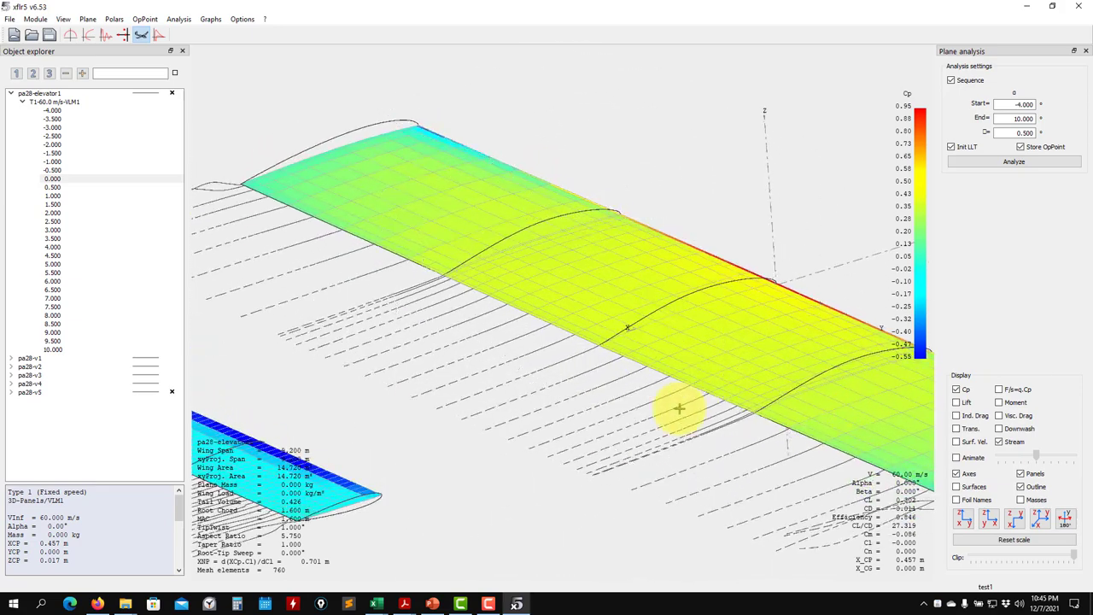
pyautogui.moveTo(616, 394); pyautogui.dragTo(829, 516)
pyautogui.moveTo(736, 465); pyautogui.dragTo(605, 279)
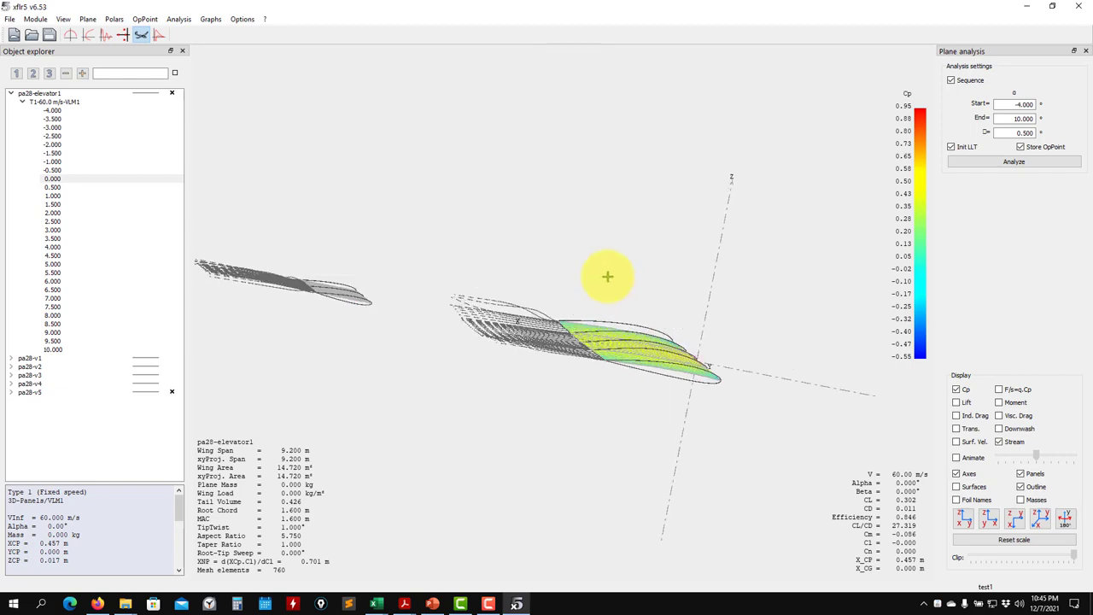
pyautogui.moveTo(350, 342); pyautogui.dragTo(346, 273)
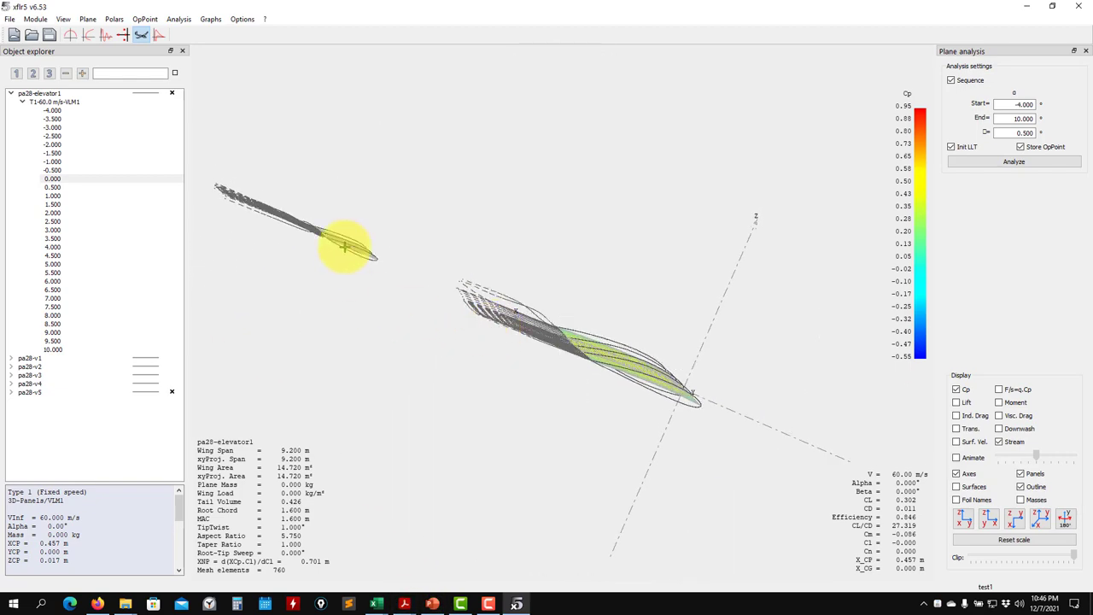
# Collapse the pa28-elevator1 results and duplicate that plane under the name pa28-elevator2.
pyautogui.click(12, 93)
pyautogui.click(51, 100)
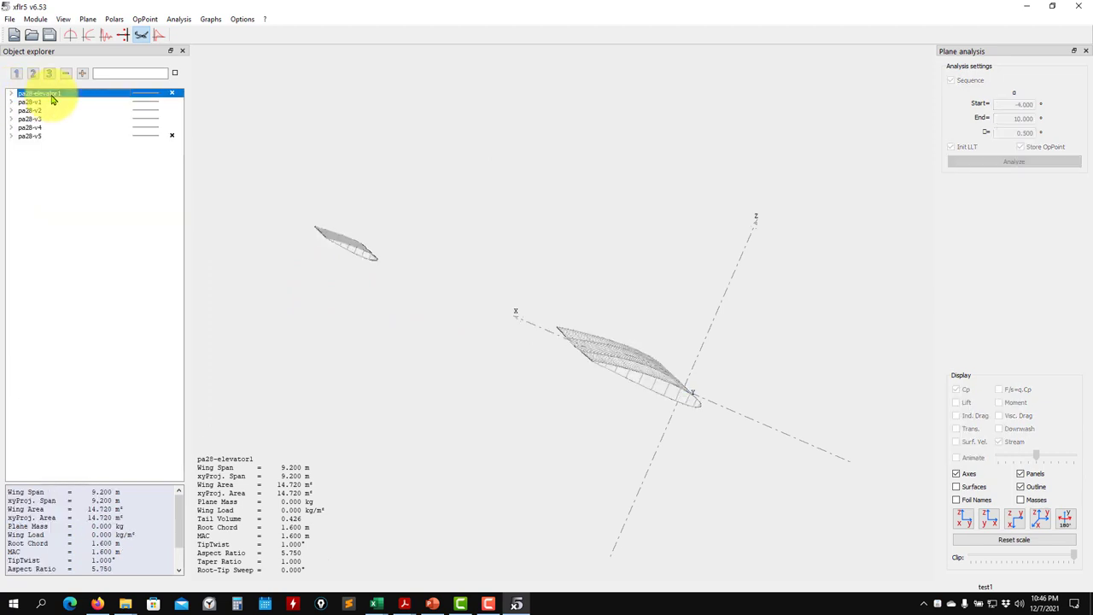
pyautogui.rightClick(53, 99)
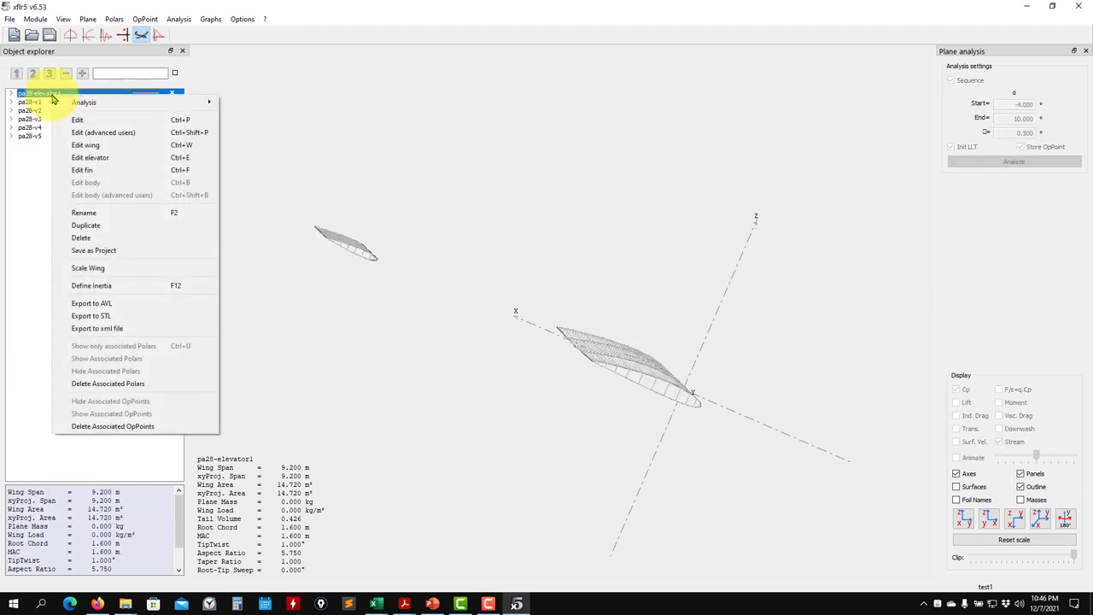
pyautogui.click(97, 215)
pyautogui.click(511, 226)
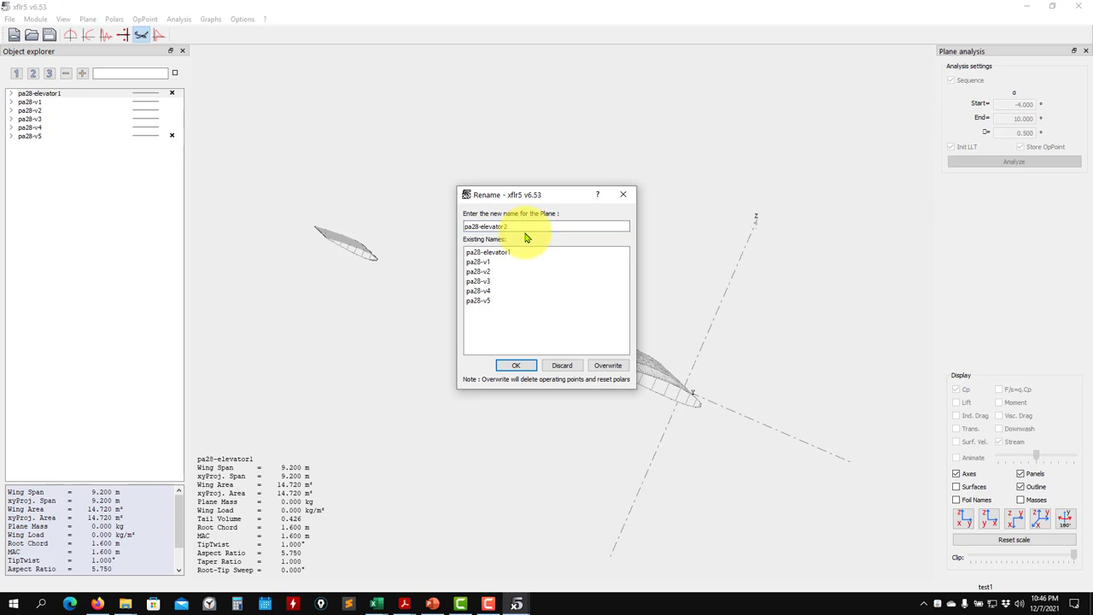
pyautogui.click(514, 365)
pyautogui.click(58, 104)
pyautogui.rightClick(58, 106)
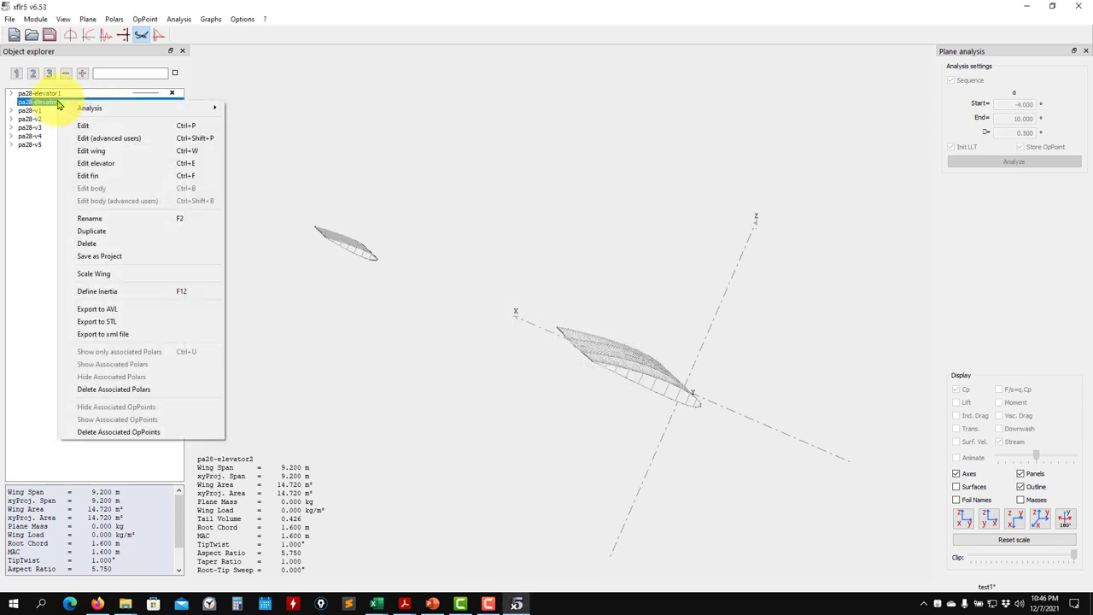
pyautogui.click(96, 162)
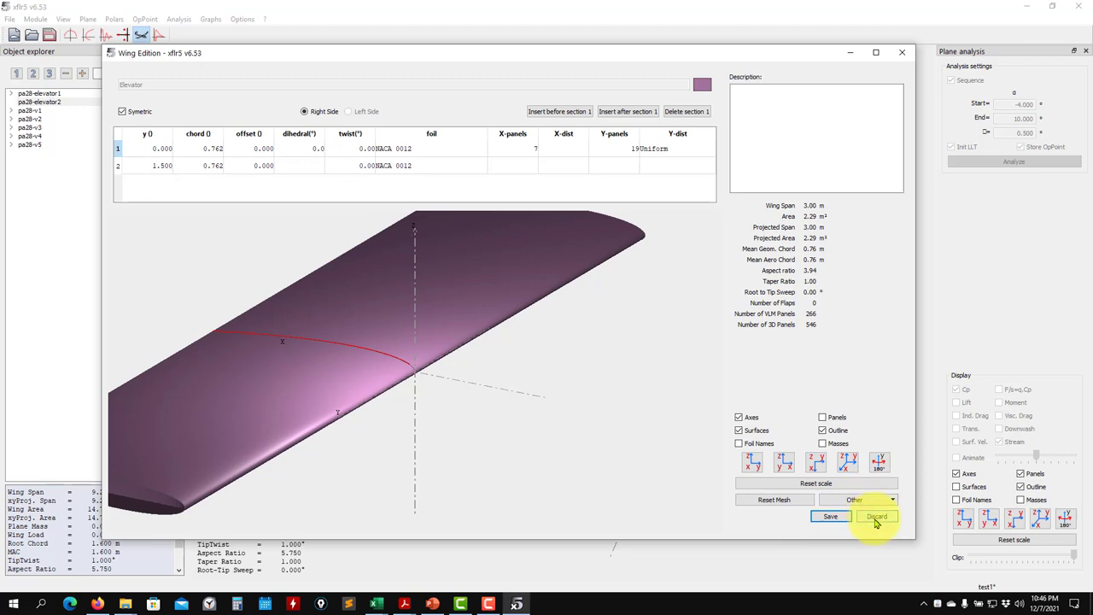
pyautogui.click(901, 52)
# Edit the pa28-elevator2 plane to set the elevator's z position to 0.600 m and save it.
pyautogui.rightClick(50, 106)
pyautogui.click(54, 127)
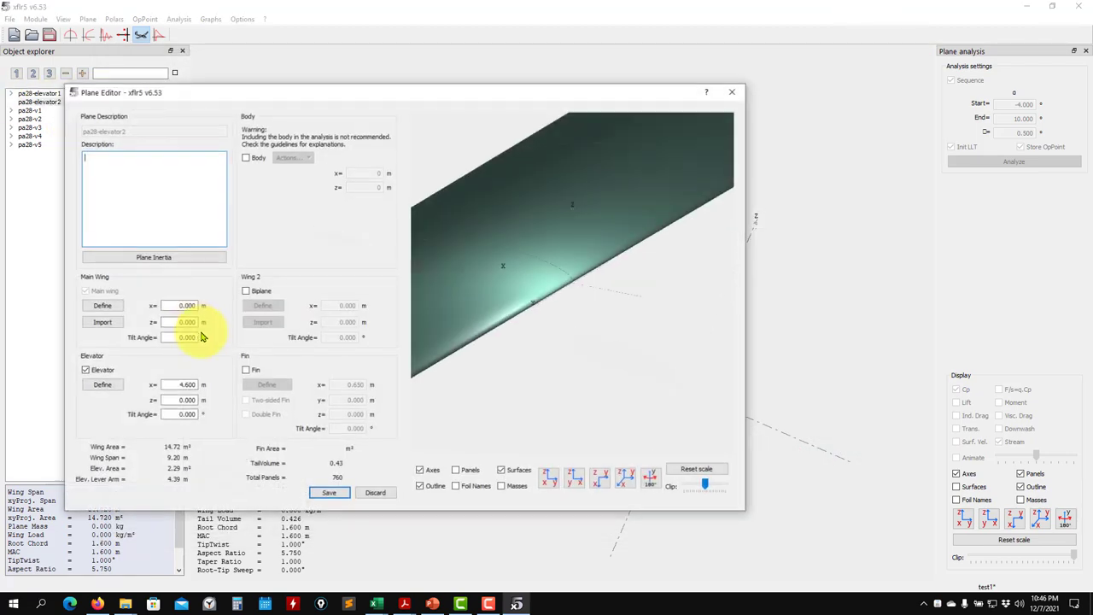
pyautogui.moveTo(631, 382); pyautogui.dragTo(529, 324)
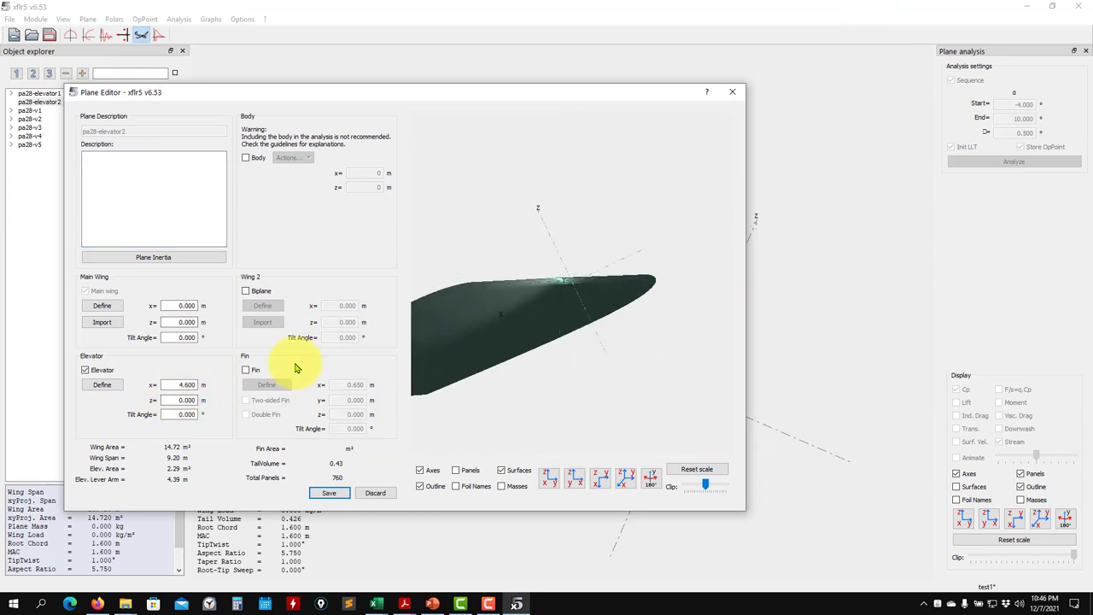
pyautogui.doubleClick(193, 399)
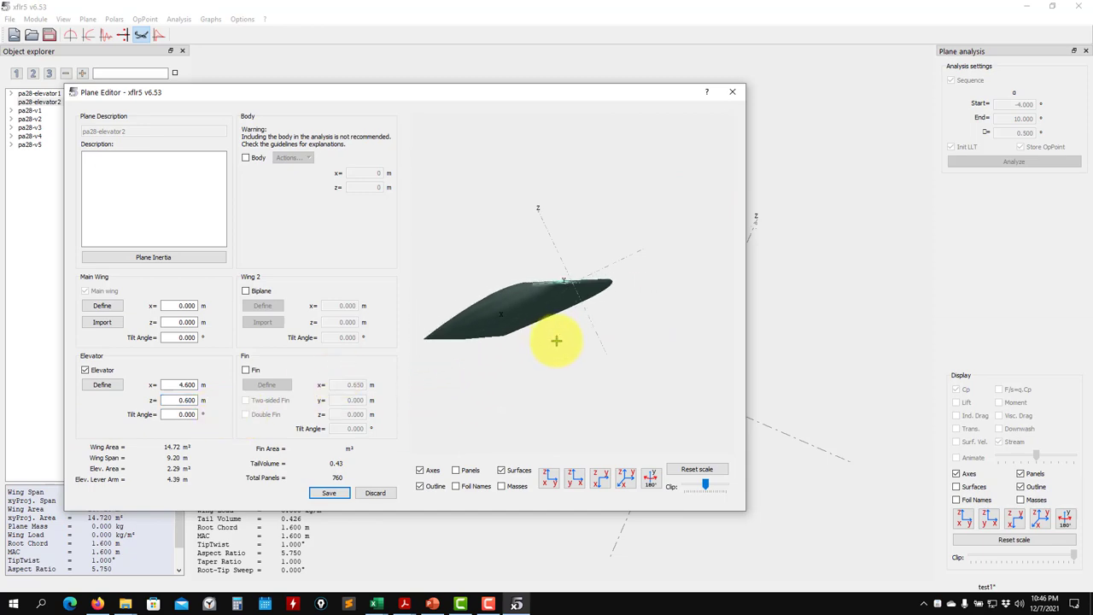
pyautogui.click(340, 494)
# Inspect the raised elevator's position relative to the wing and the panel mesh of pa28-elevator2 from several angles.
pyautogui.moveTo(578, 418); pyautogui.dragTo(472, 318)
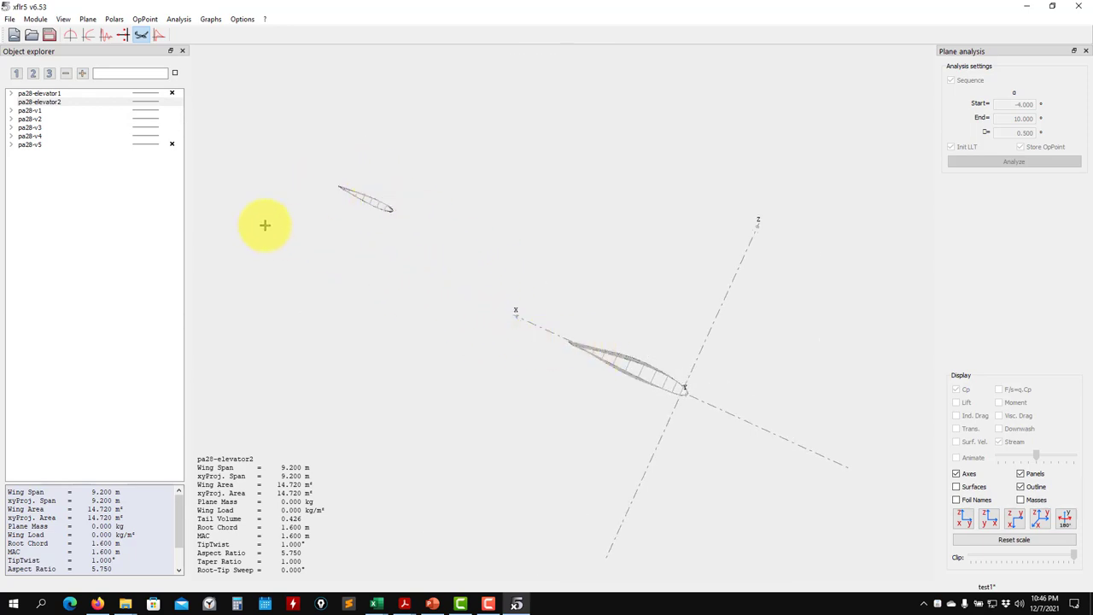
pyautogui.moveTo(315, 241); pyautogui.dragTo(593, 304)
pyautogui.moveTo(585, 372); pyautogui.dragTo(784, 349)
pyautogui.scroll(5, 466, 363)
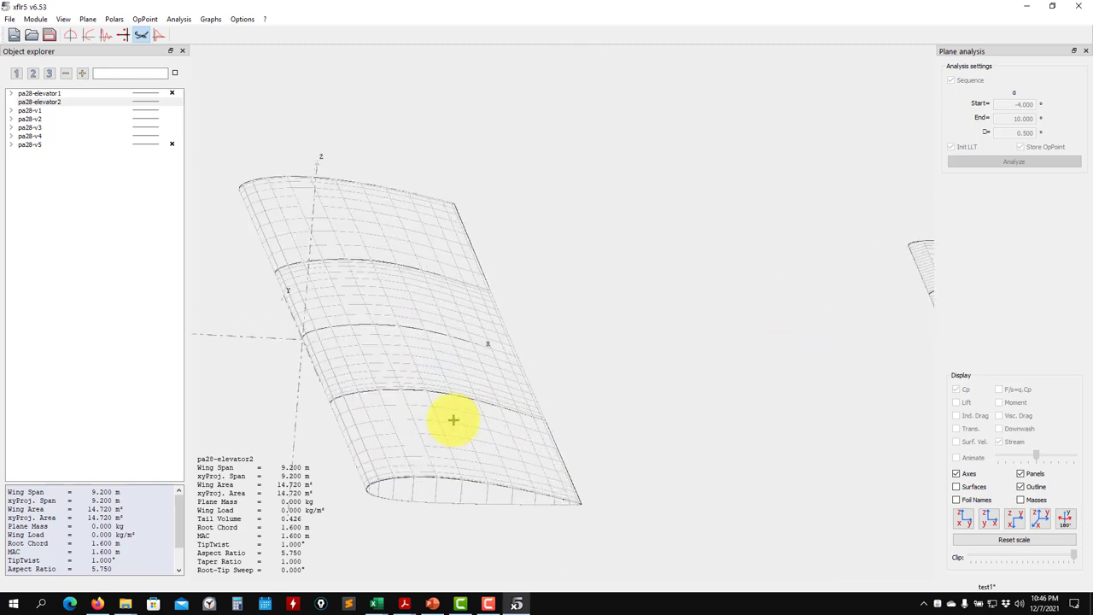
pyautogui.moveTo(435, 408); pyautogui.dragTo(493, 274)
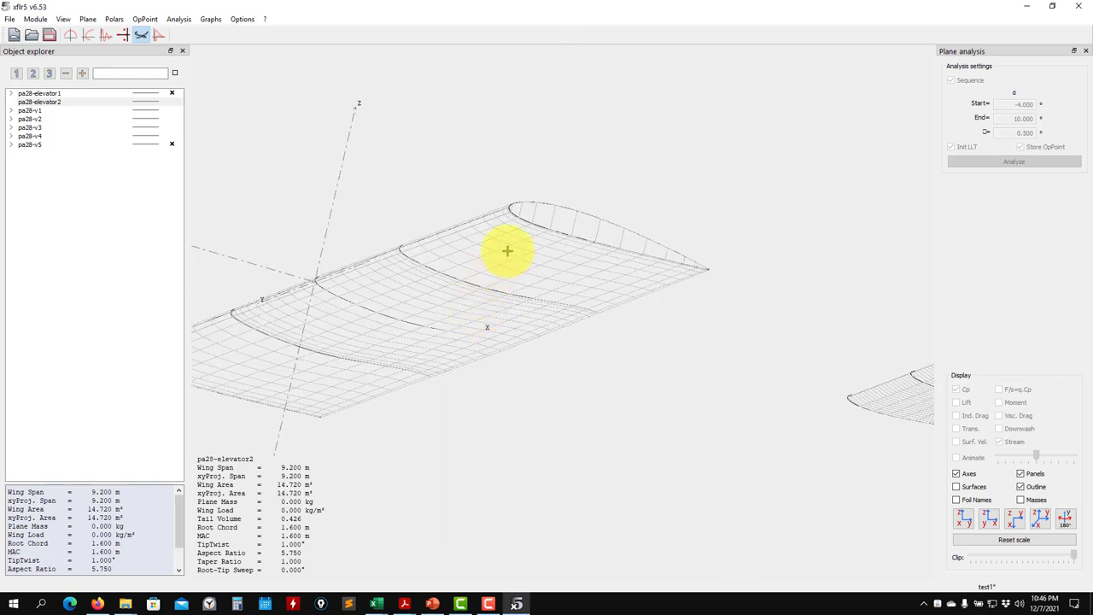
pyautogui.moveTo(380, 285); pyautogui.dragTo(537, 168)
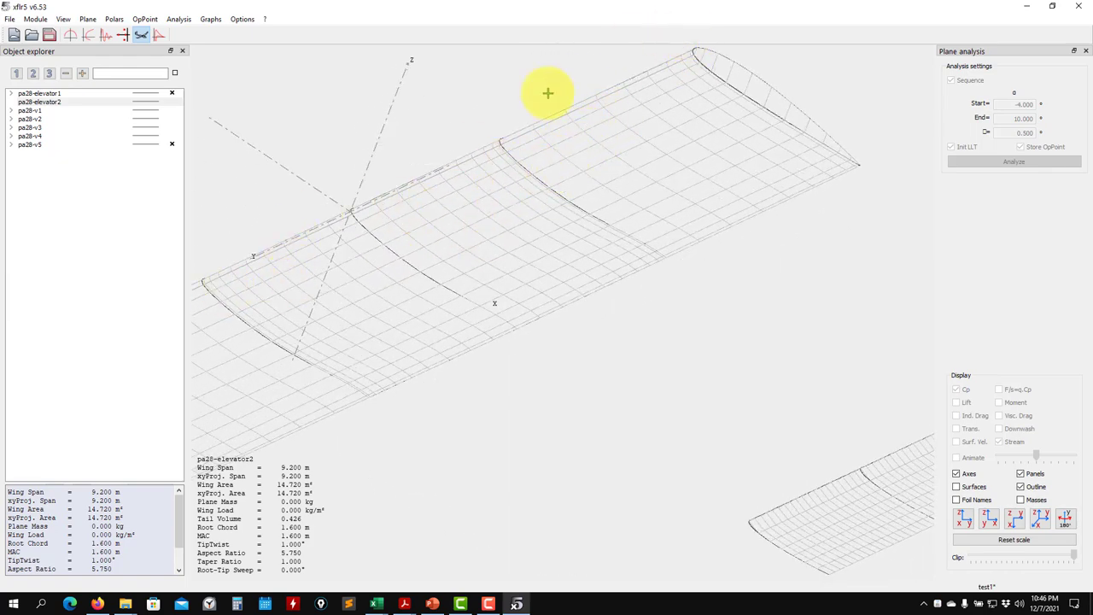
pyautogui.moveTo(496, 178); pyautogui.dragTo(459, 369)
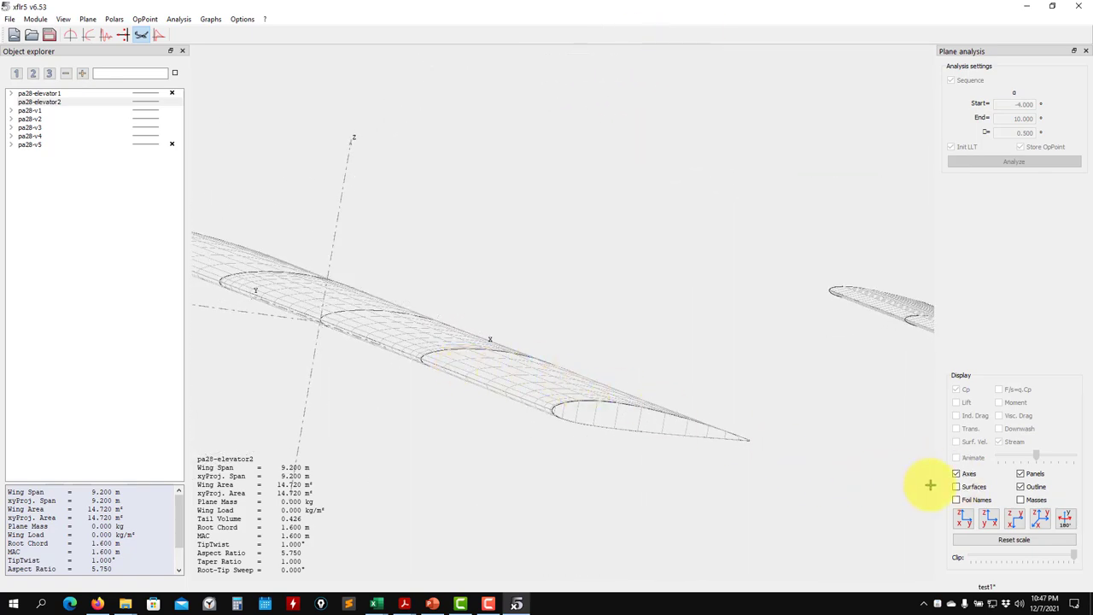
pyautogui.moveTo(683, 420); pyautogui.dragTo(552, 421)
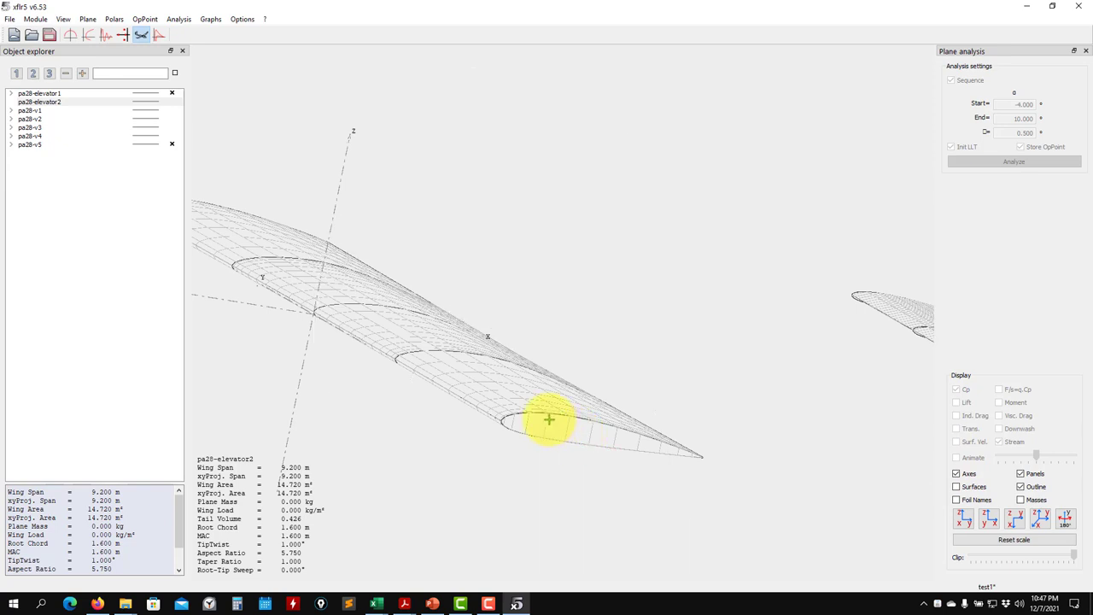
pyautogui.moveTo(469, 436); pyautogui.dragTo(370, 306)
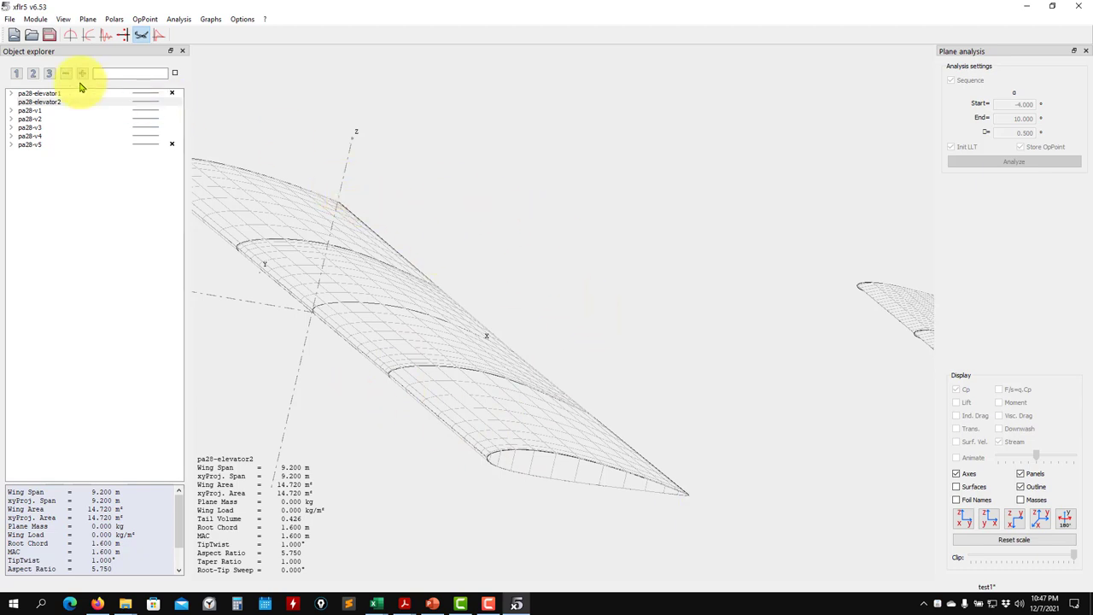
# Define a viscous Type 1 VLM1 analysis at 60 m/s for pa28-elevator2 and run it from -4° to 10° in 0.5° steps.
pyautogui.click(179, 19)
pyautogui.click(205, 33)
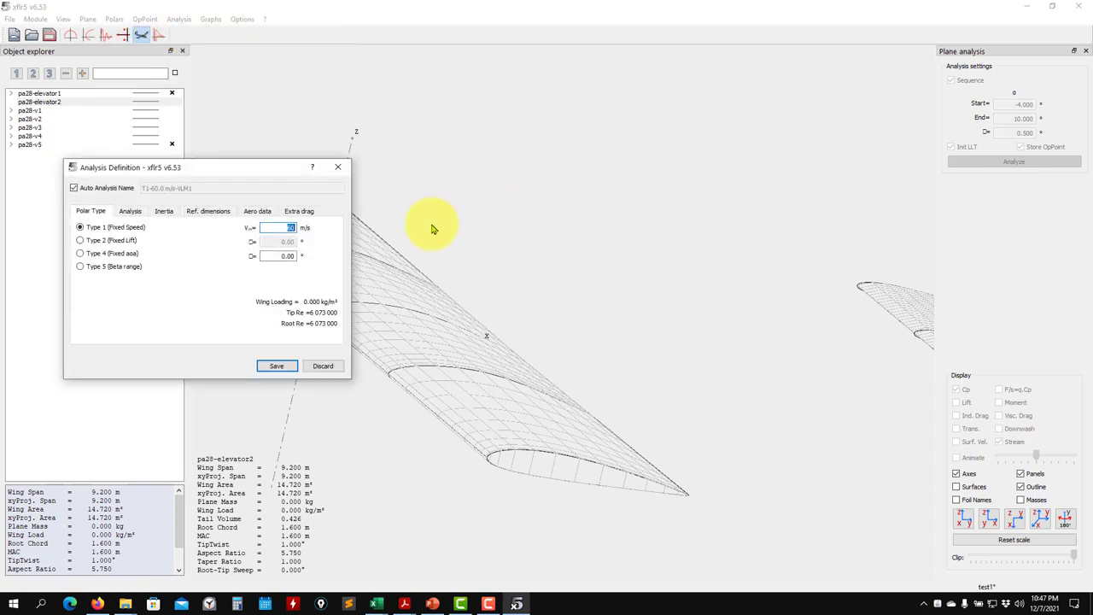
pyautogui.click(132, 211)
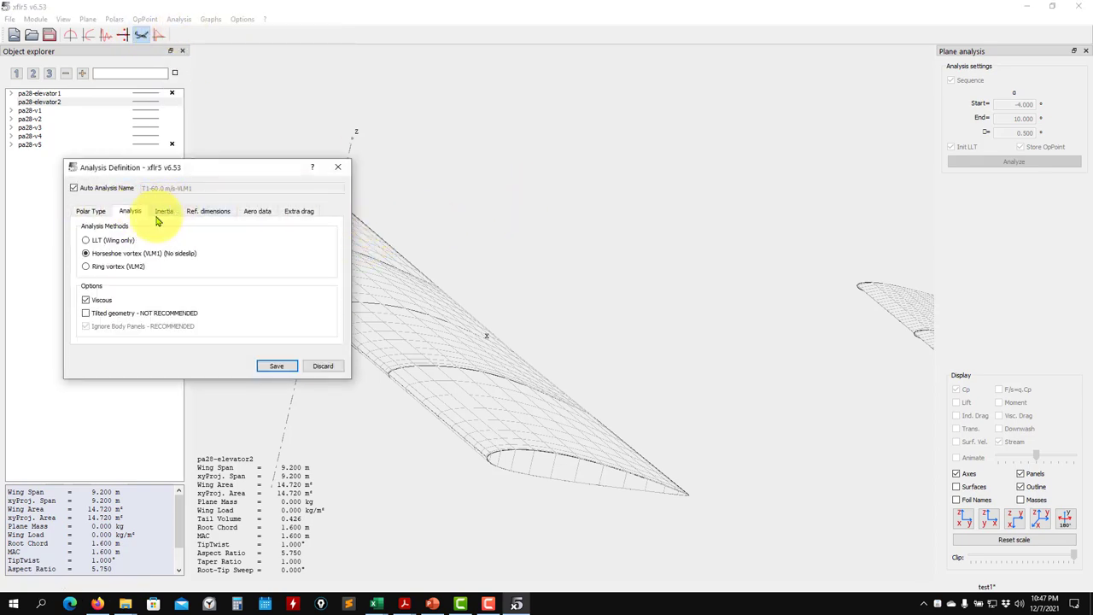
pyautogui.click(277, 366)
pyautogui.moveTo(670, 370); pyautogui.dragTo(611, 325)
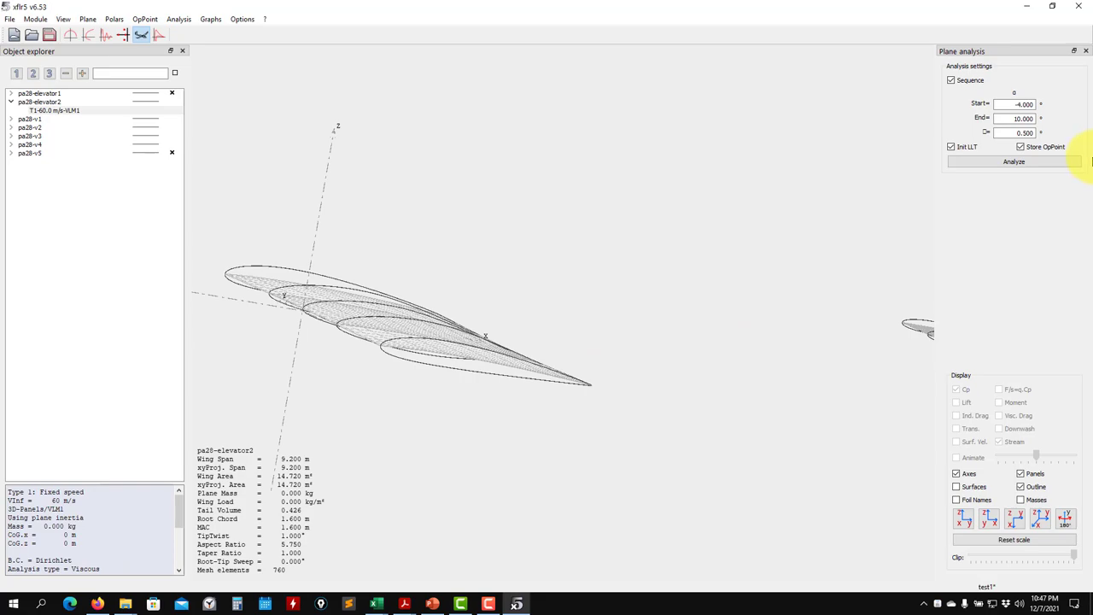
pyautogui.click(1016, 161)
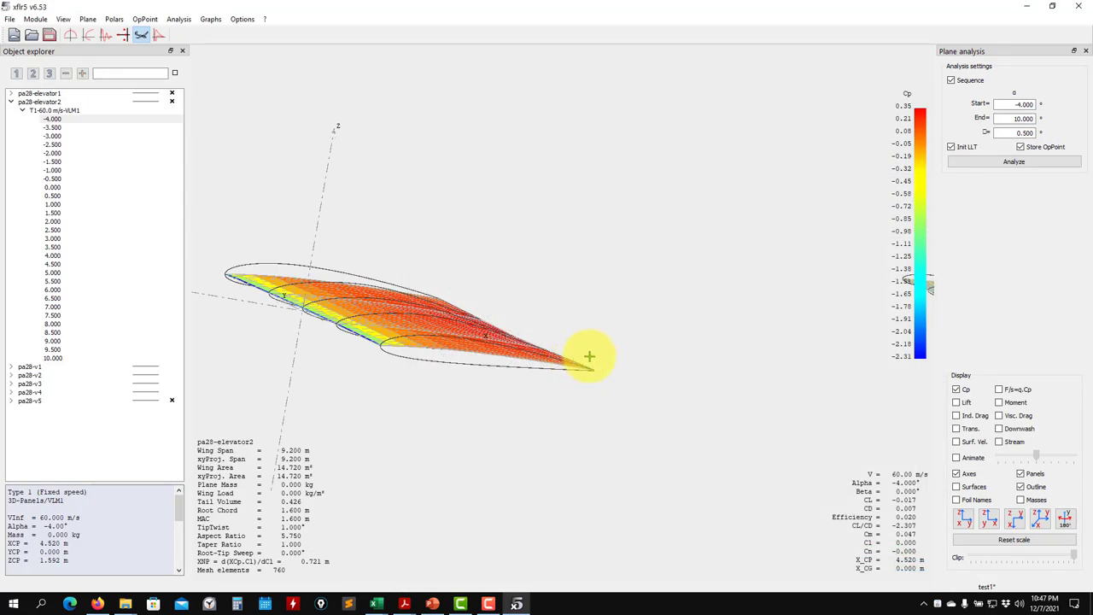
# Show the streamlines for pa28-elevator2 and view the wake relative to the raised elevator from the side.
pyautogui.moveTo(589, 356); pyautogui.dragTo(439, 349)
pyautogui.click(1004, 443)
pyautogui.moveTo(678, 395); pyautogui.dragTo(384, 315)
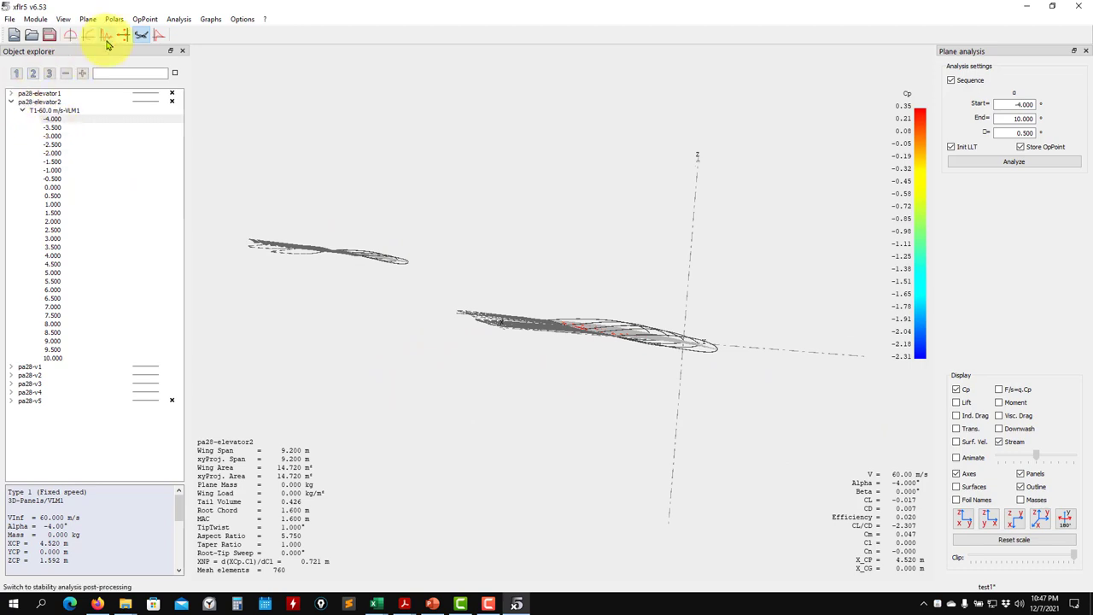
# Show the polar graphs and colour the pa28-elevator2 T1-60.0 m/s-VLM1 curve yellow-green.
pyautogui.click(89, 34)
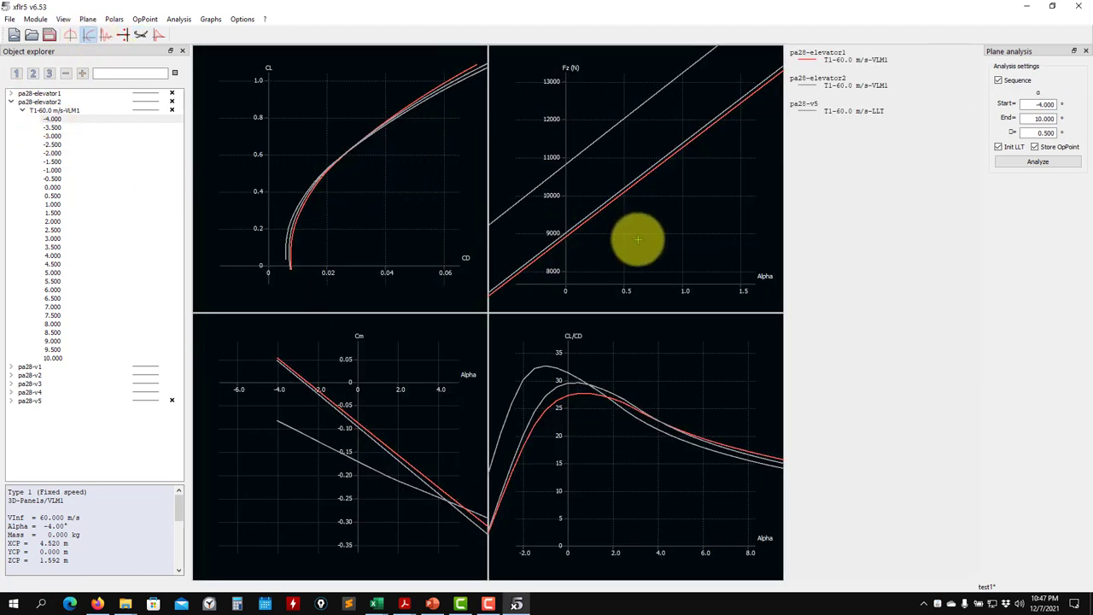
pyautogui.rightClick(150, 110)
pyautogui.moveTo(183, 146)
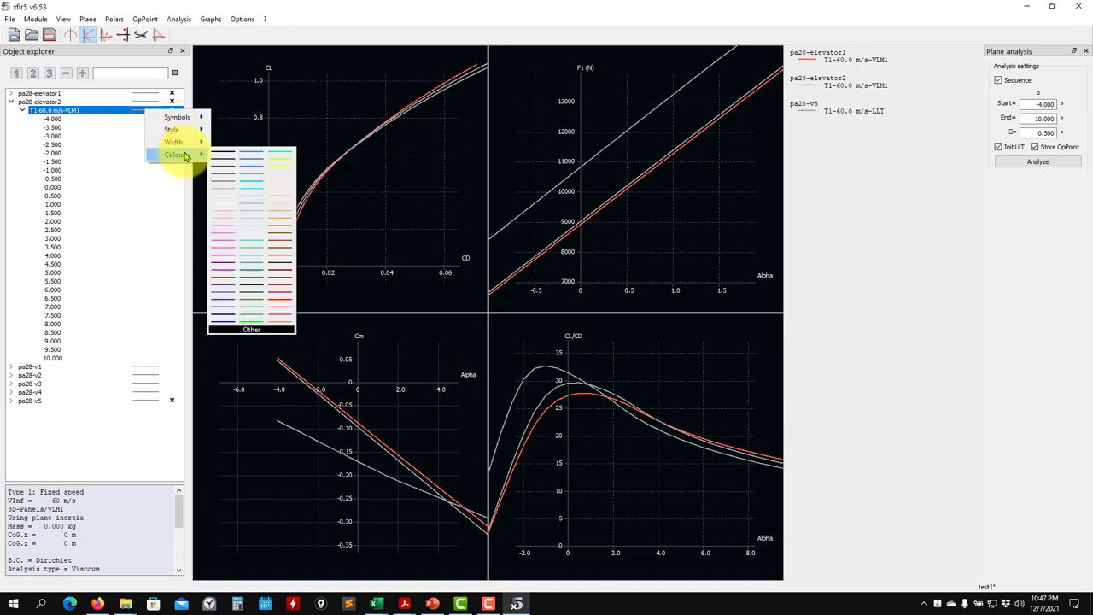
pyautogui.click(280, 154)
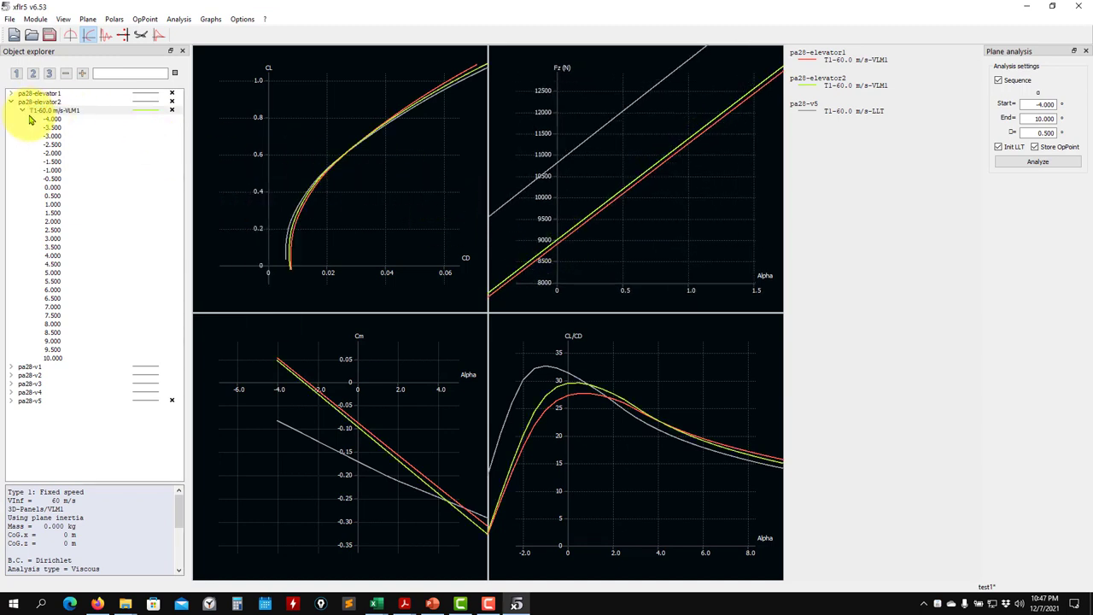
# Hide the pa28-v5 polars and compare the Fz-versus-alpha curves of pa28-elevator1 and pa28-elevator2 near zero alpha.
pyautogui.click(10, 93)
pyautogui.scroll(-7, 10, 137)
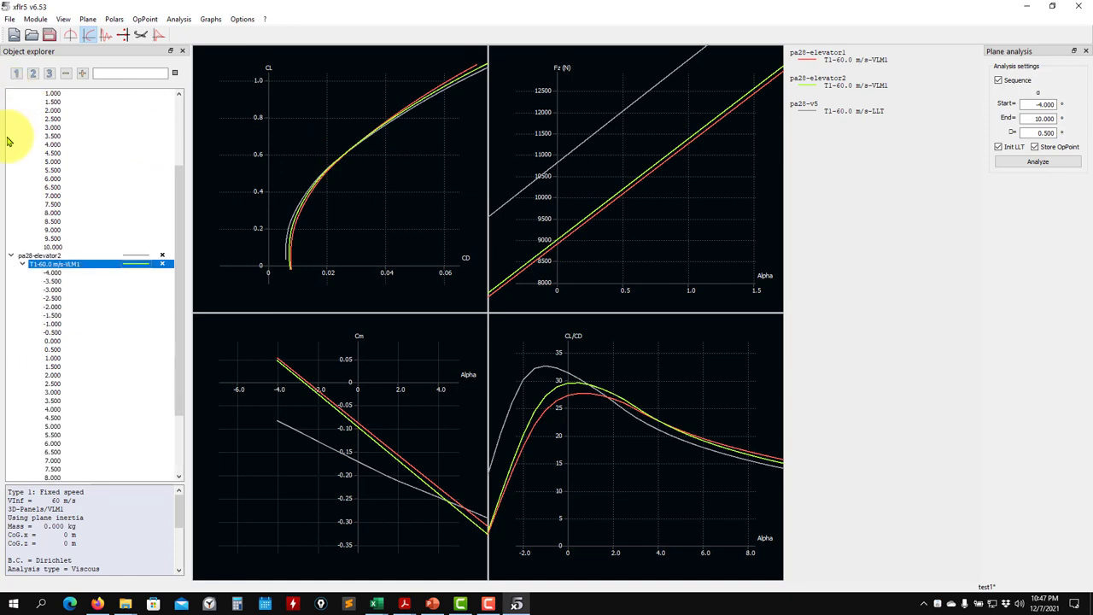
pyautogui.click(163, 468)
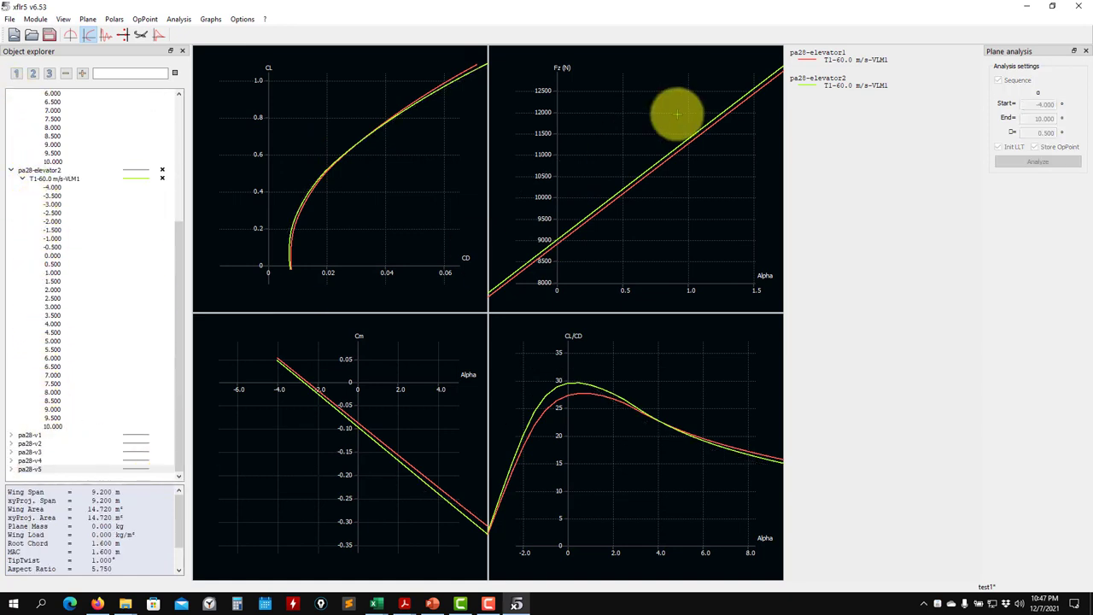
pyautogui.scroll(2, 566, 253)
pyautogui.moveTo(566, 249); pyautogui.dragTo(578, 224)
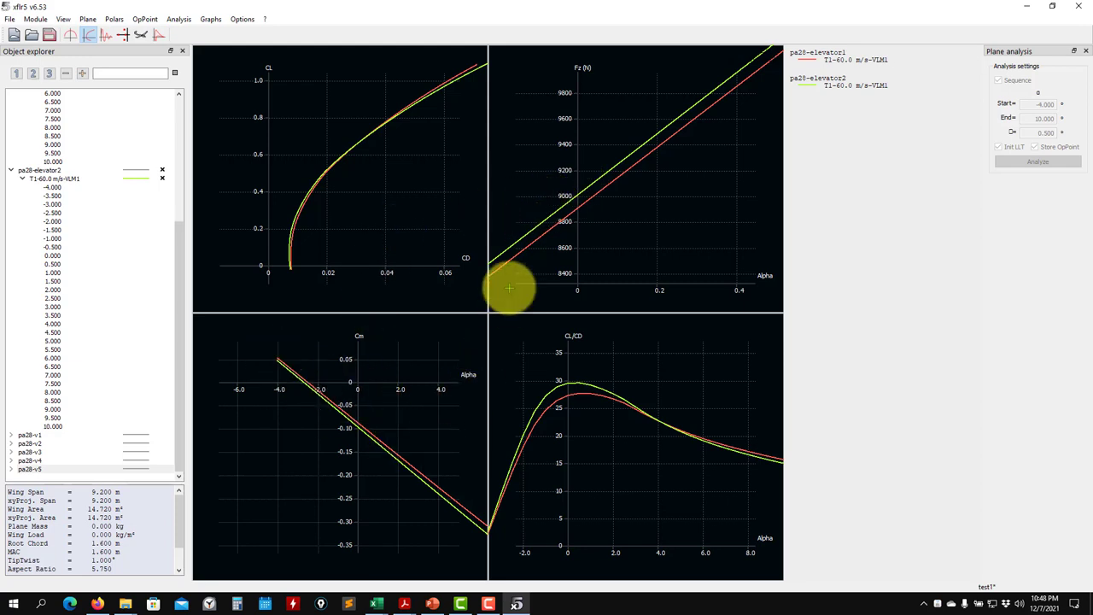
pyautogui.scroll(3, 605, 205)
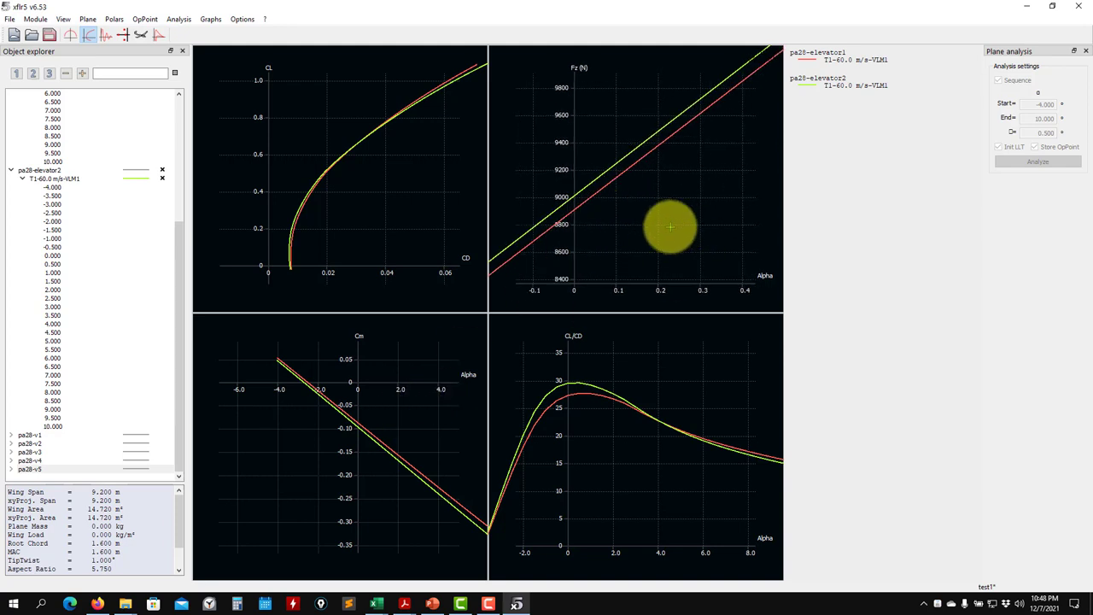
pyautogui.scroll(-5, 652, 256)
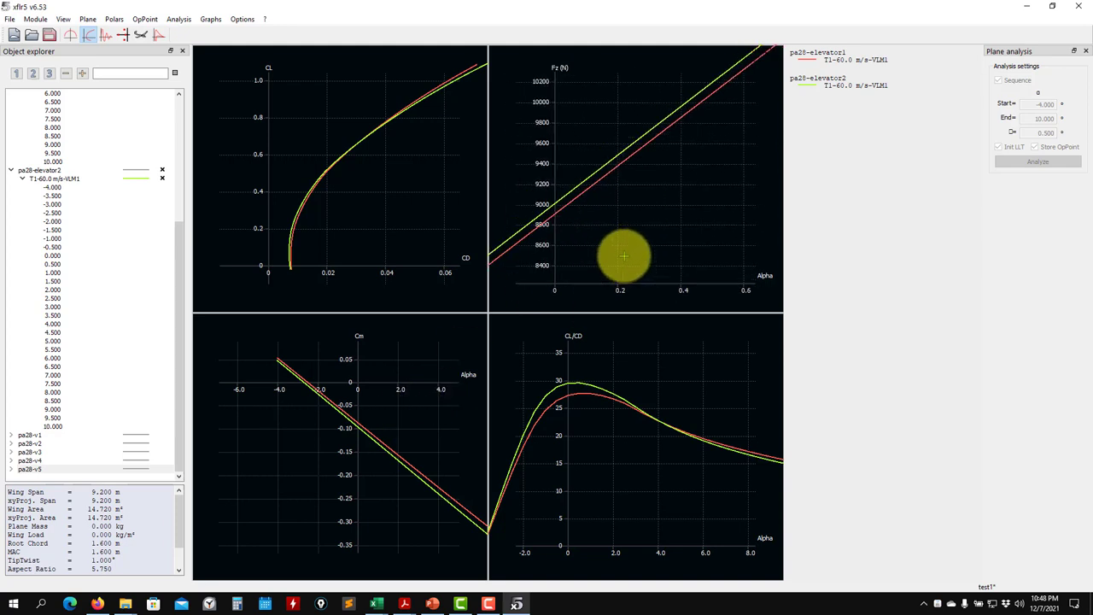
pyautogui.moveTo(614, 235); pyautogui.dragTo(608, 239)
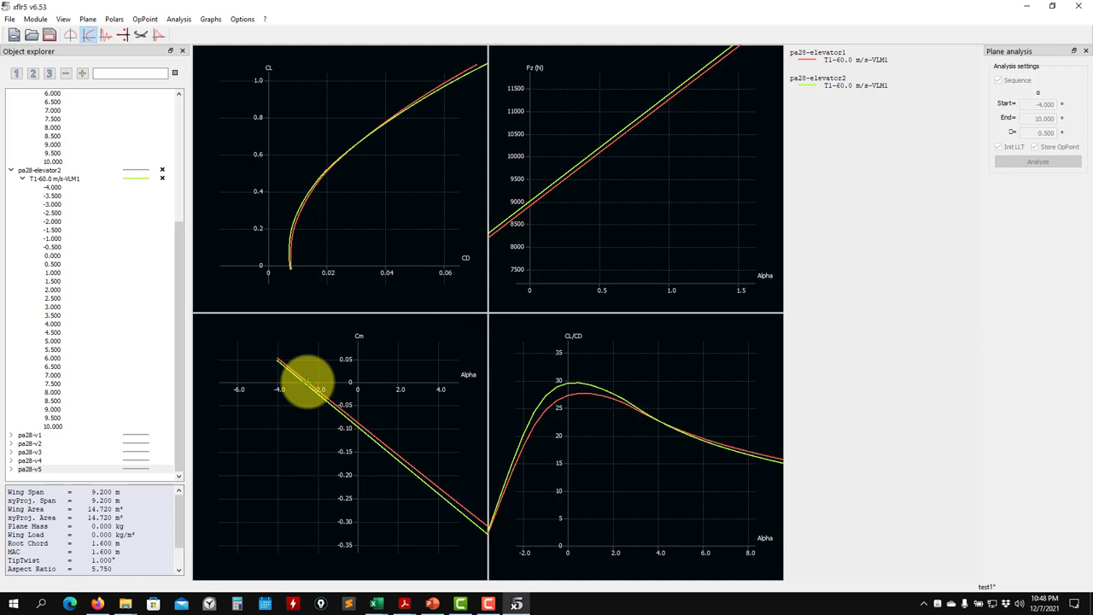
# Save the project and return to the 3D view with the pa28-elevator1 and pa28-elevator2 results collapsed in the plane list.
pyautogui.click(50, 34)
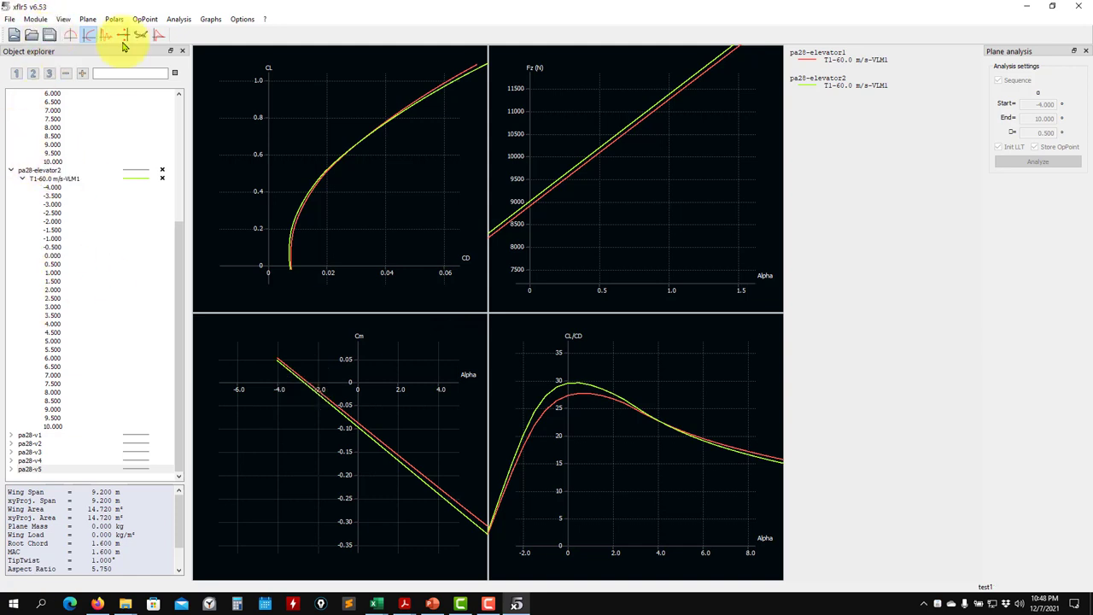
pyautogui.click(141, 34)
pyautogui.scroll(4, 24, 163)
pyautogui.scroll(-1, 9, 229)
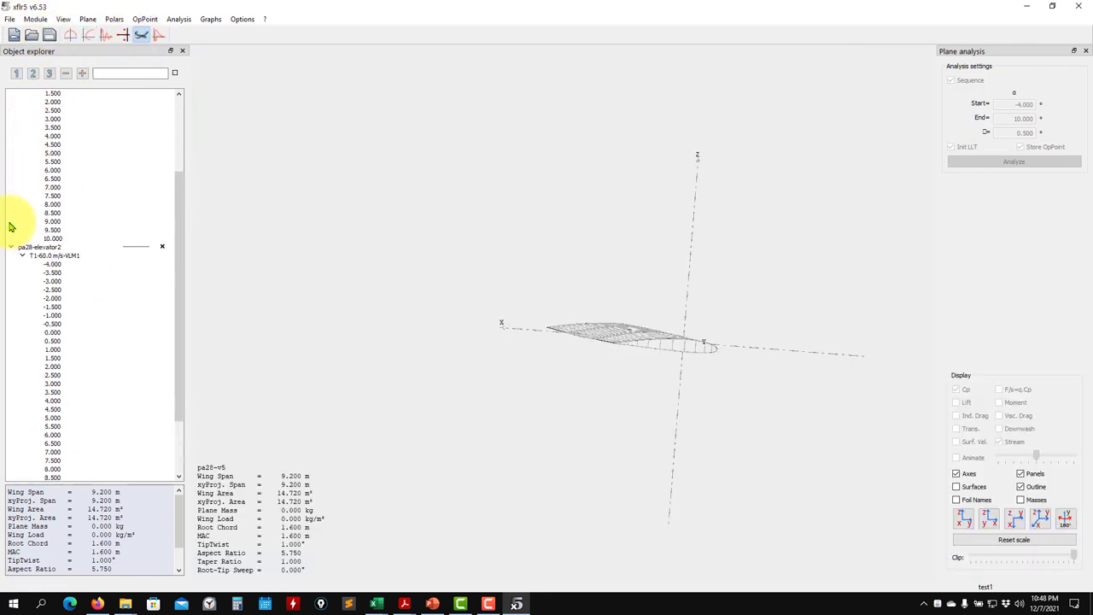
pyautogui.doubleClick(14, 248)
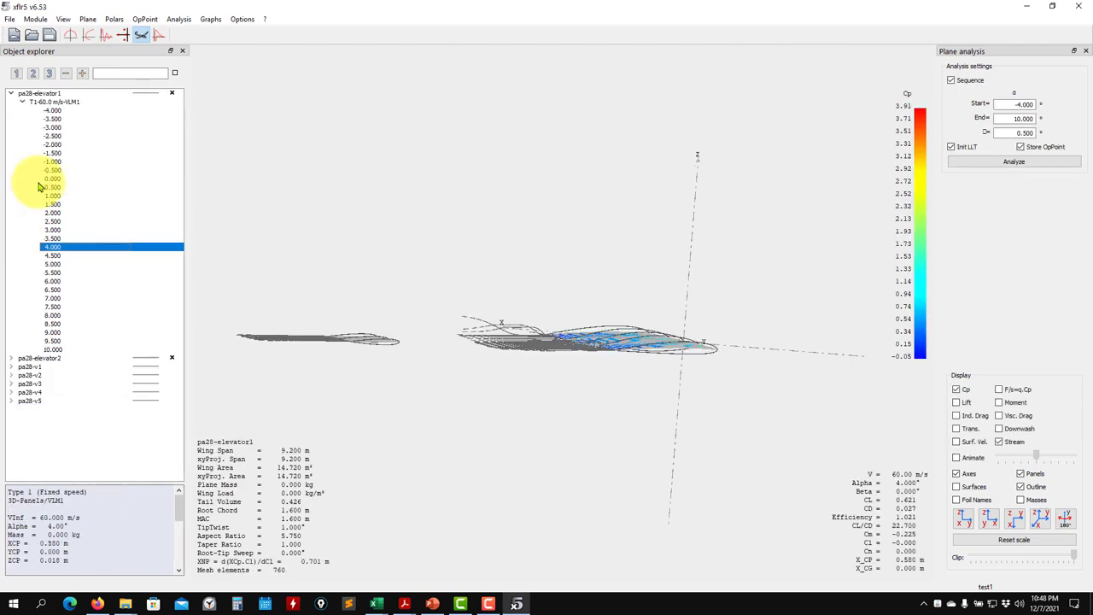
pyautogui.click(13, 95)
# Duplicate pa28-elevator2 under the name pa28-elevator3.
pyautogui.click(43, 101)
pyautogui.rightClick(47, 103)
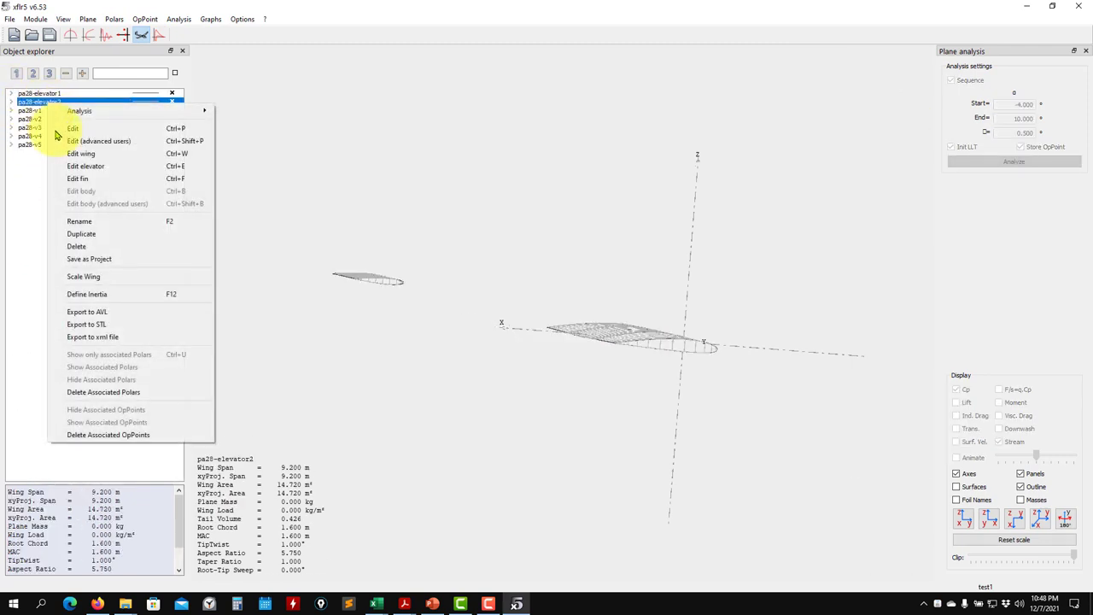
pyautogui.click(90, 222)
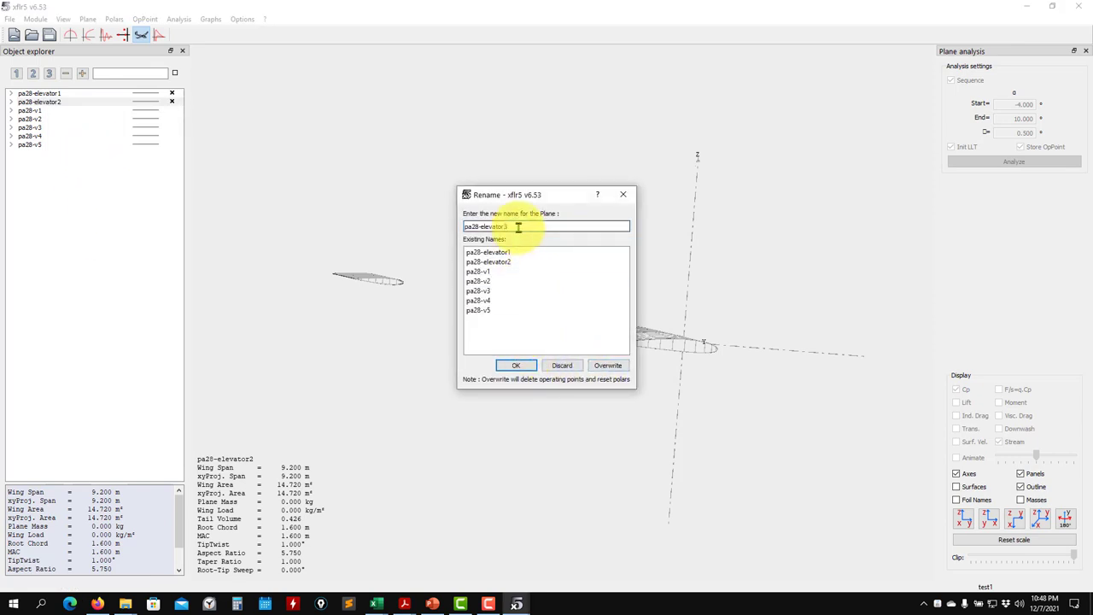
pyautogui.click(516, 365)
pyautogui.click(59, 110)
pyautogui.rightClick(59, 111)
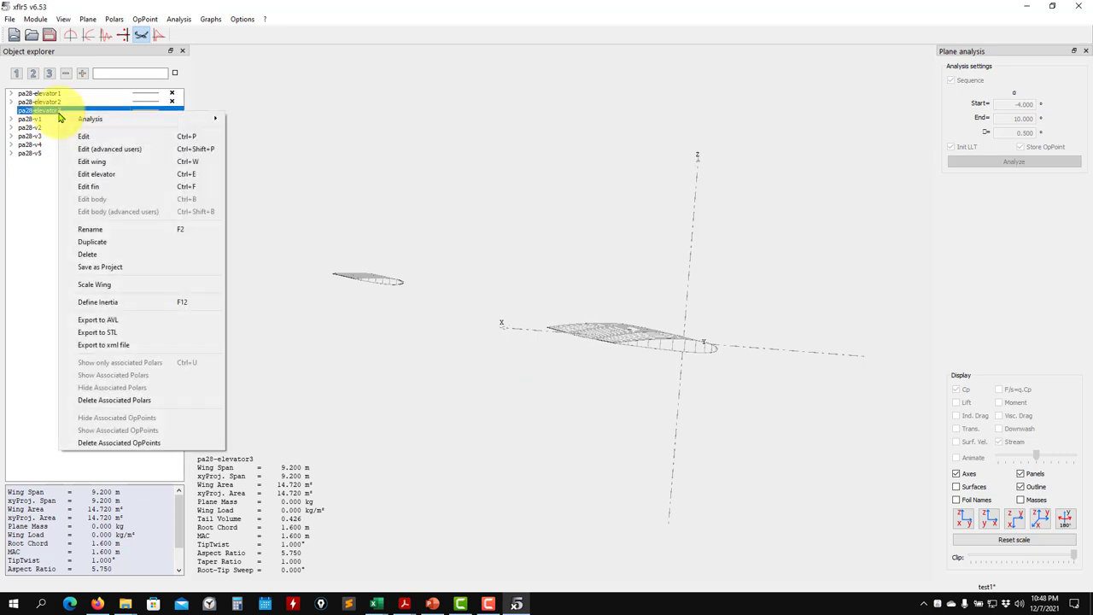
pyautogui.click(109, 173)
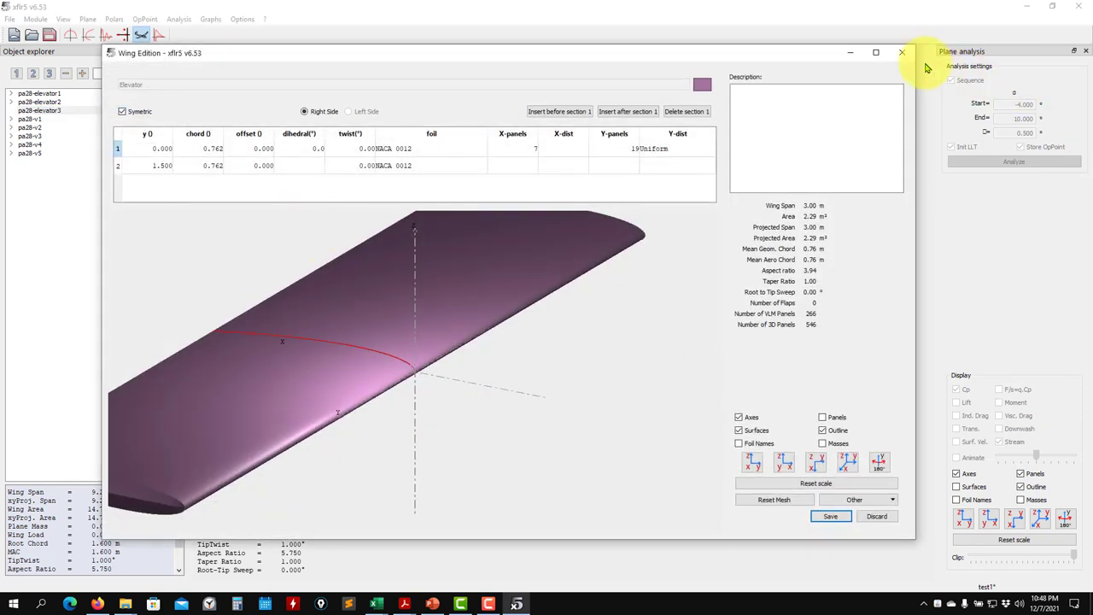
pyautogui.click(901, 52)
# Set the elevator tilt angle of pa28-elevator3 to 5° and check the elevator's orientation in the 3D view.
pyautogui.rightClick(59, 110)
pyautogui.click(85, 135)
pyautogui.click(175, 414)
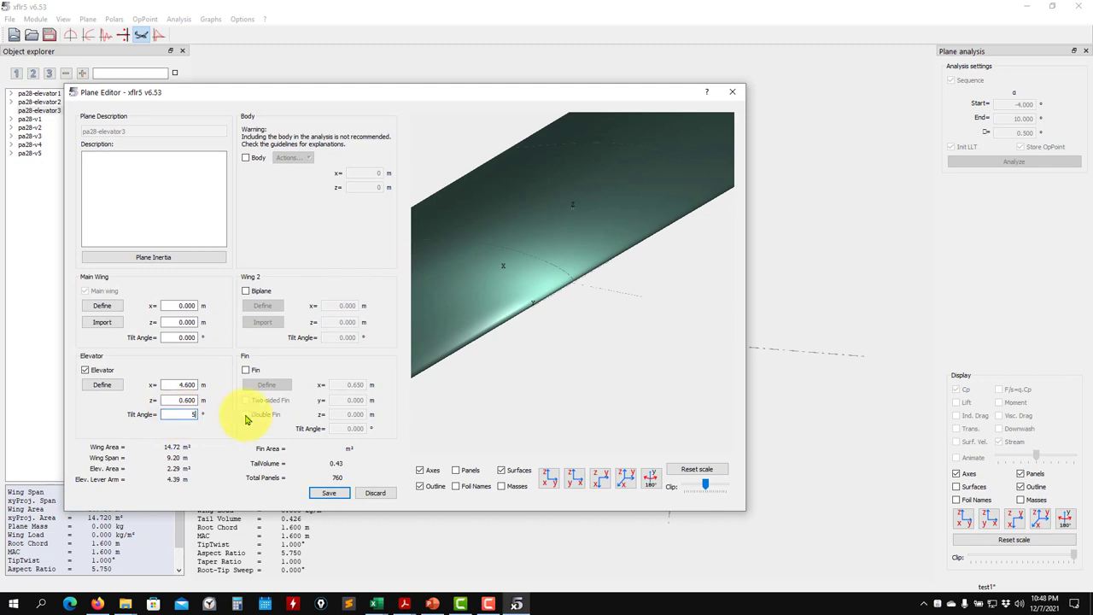
pyautogui.click(324, 492)
pyautogui.moveTo(322, 495); pyautogui.dragTo(475, 375)
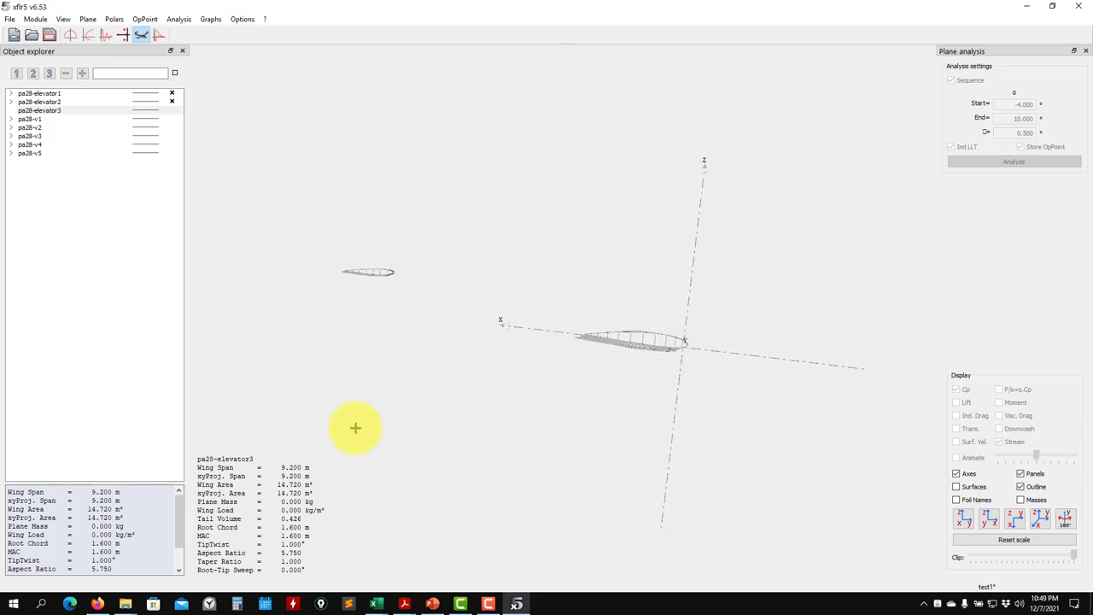
# Set the elevator tilt angle of pa28-elevator3 to -2° and save the project.
pyautogui.rightClick(66, 109)
pyautogui.click(103, 137)
pyautogui.press('Tab')
pyautogui.press('Tab')
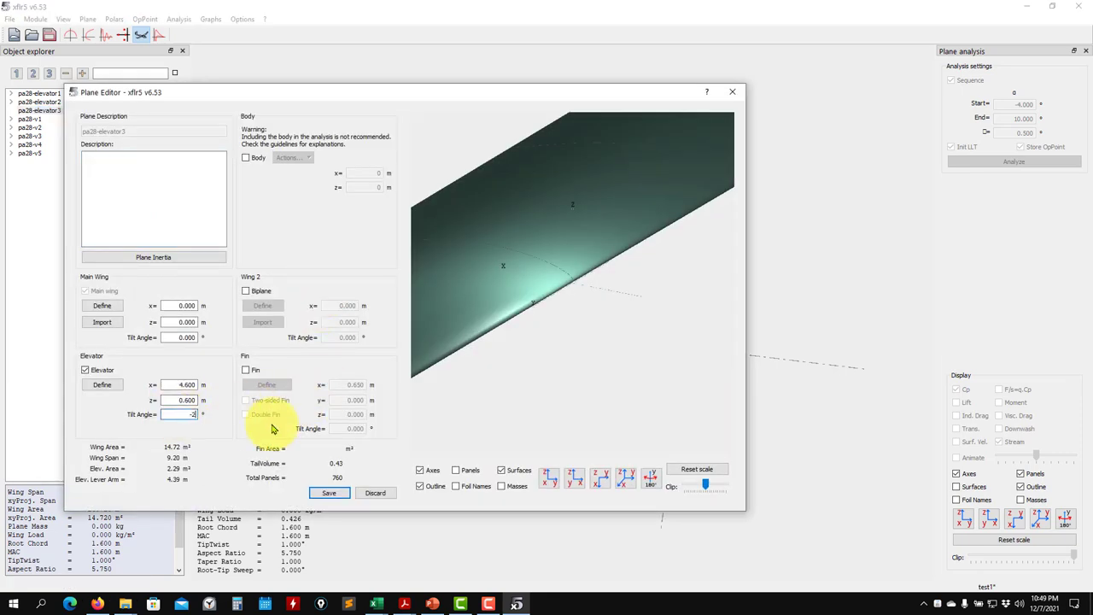
pyautogui.click(330, 494)
pyautogui.moveTo(388, 269); pyautogui.dragTo(387, 237)
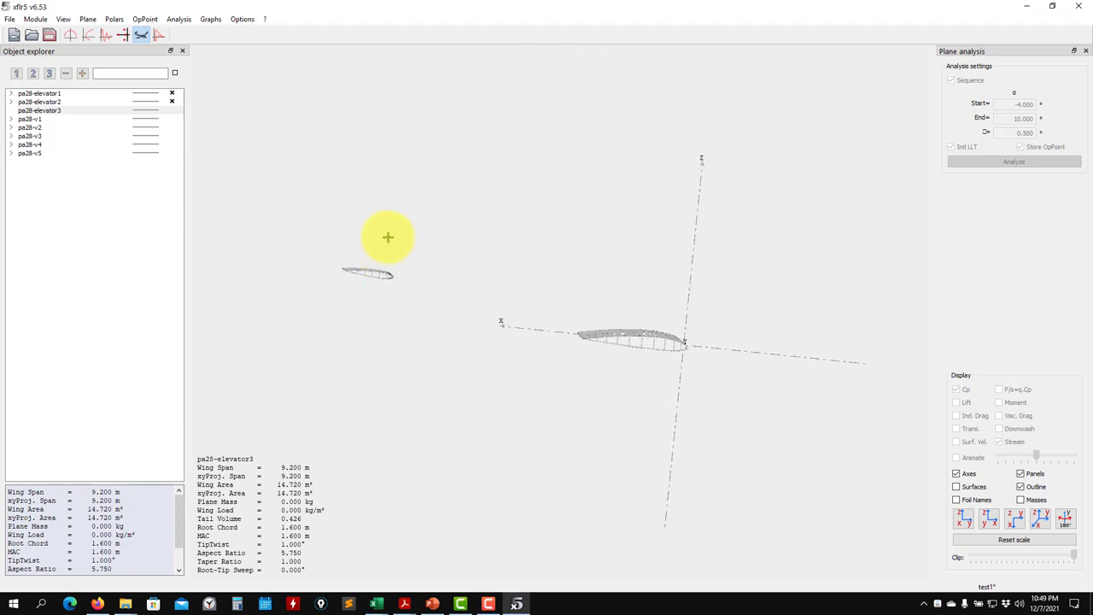
pyautogui.click(48, 34)
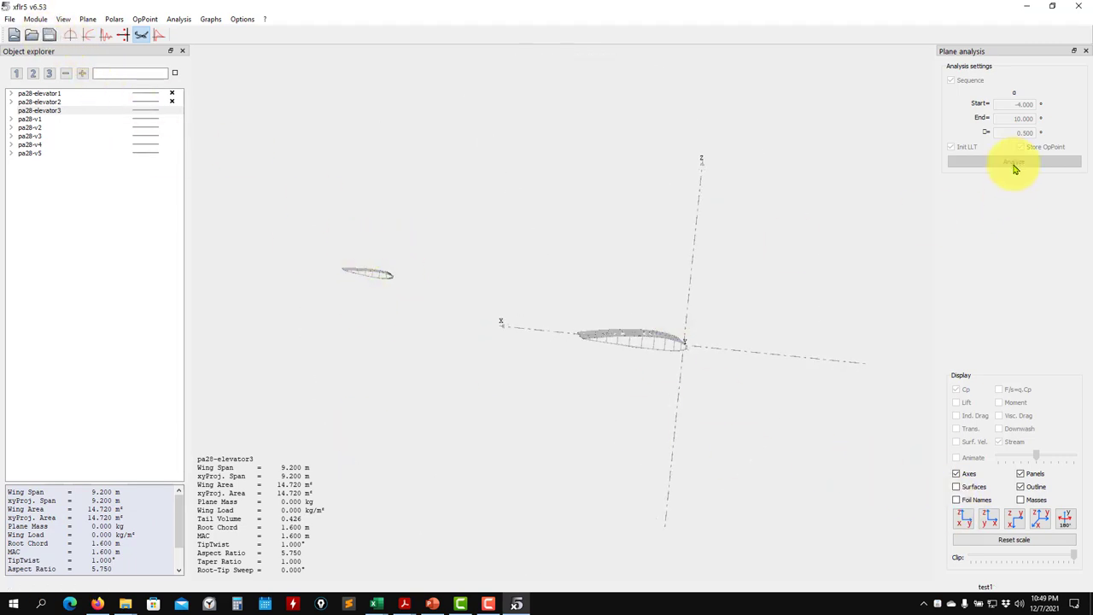
# Define a T1-60.0 m/s-VLM1 viscous horseshoe vortex analysis for pa28-elevator3 and run it from -4° to 10° in 0.5° steps.
pyautogui.click(51, 111)
pyautogui.click(179, 19)
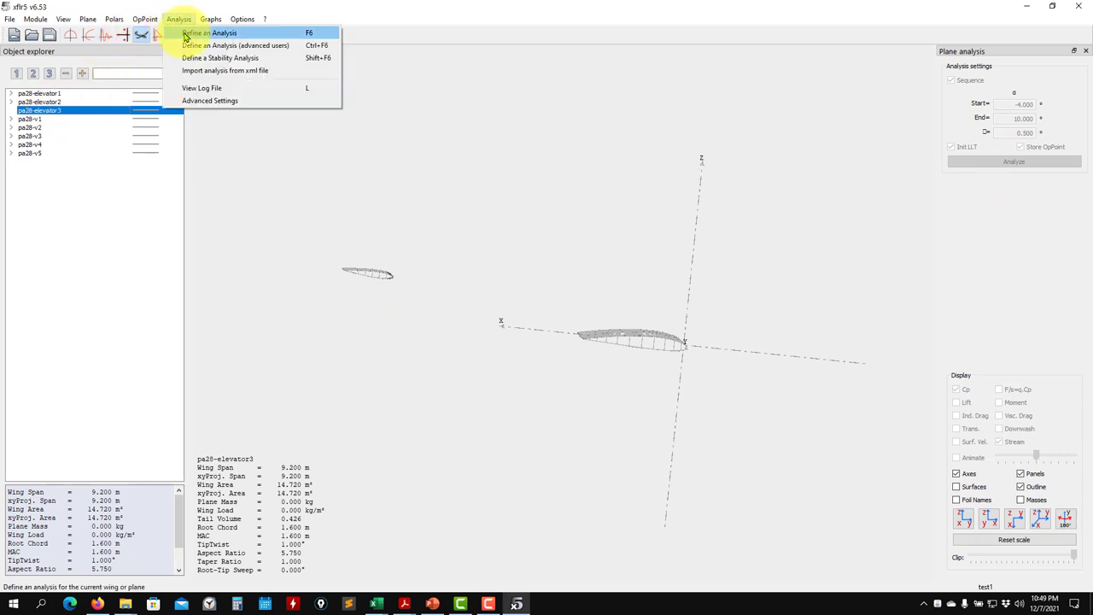
pyautogui.click(185, 34)
pyautogui.click(131, 212)
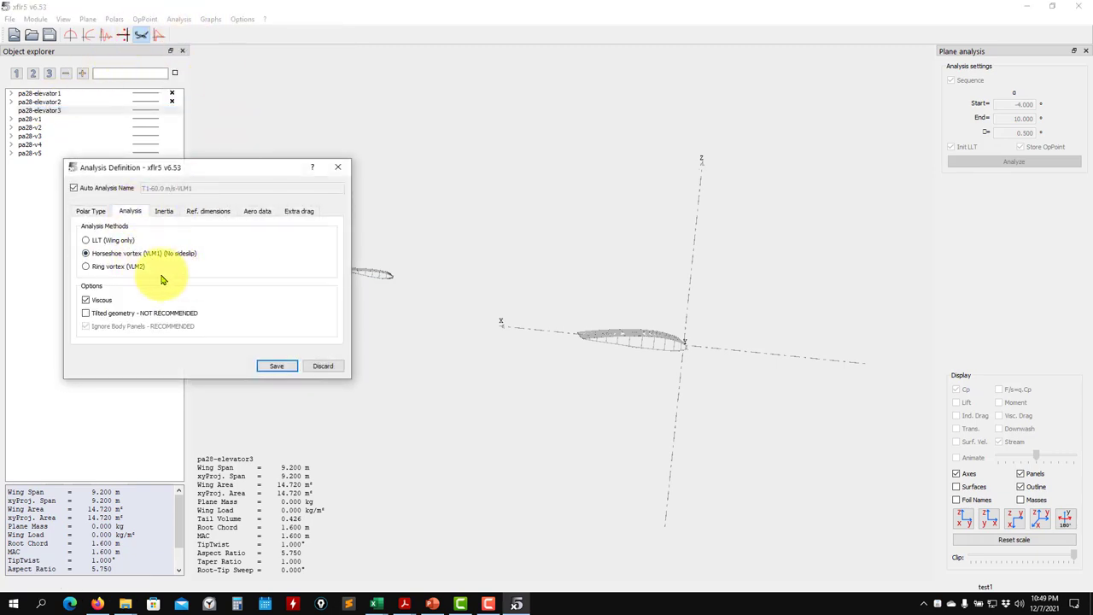
pyautogui.click(273, 367)
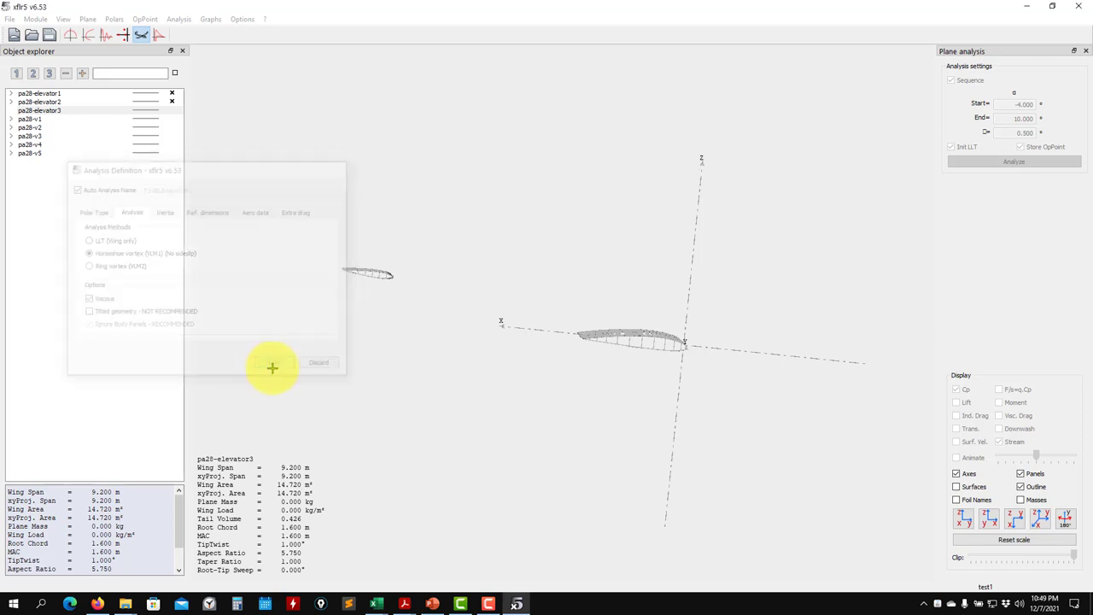
pyautogui.click(1011, 162)
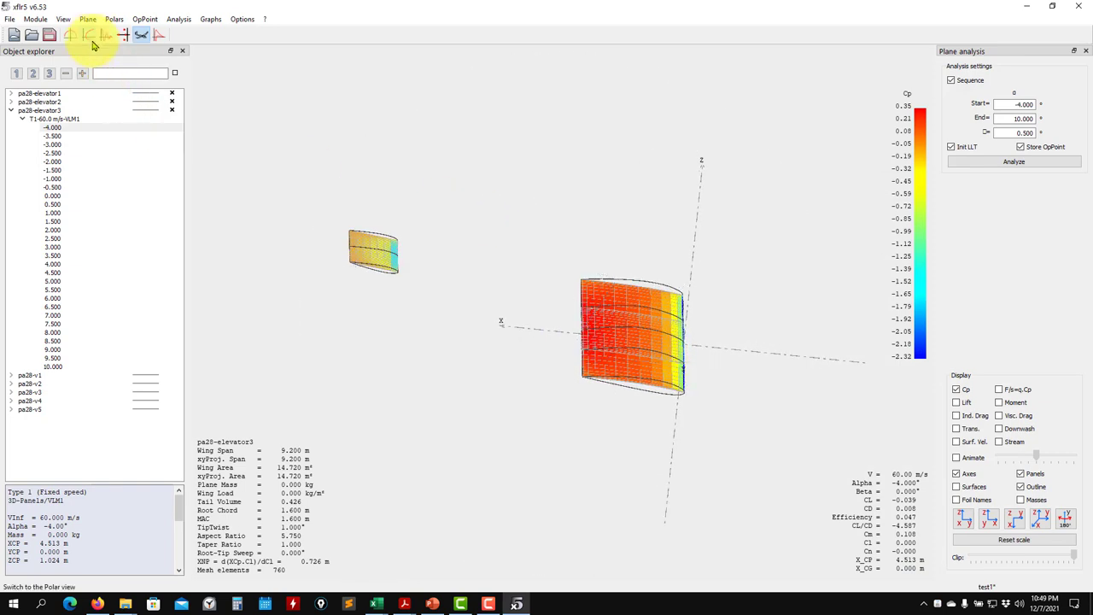
# Show the polar graphs and compare the Cm-versus-alpha curves of the three elevator variants around zero moment.
pyautogui.click(89, 35)
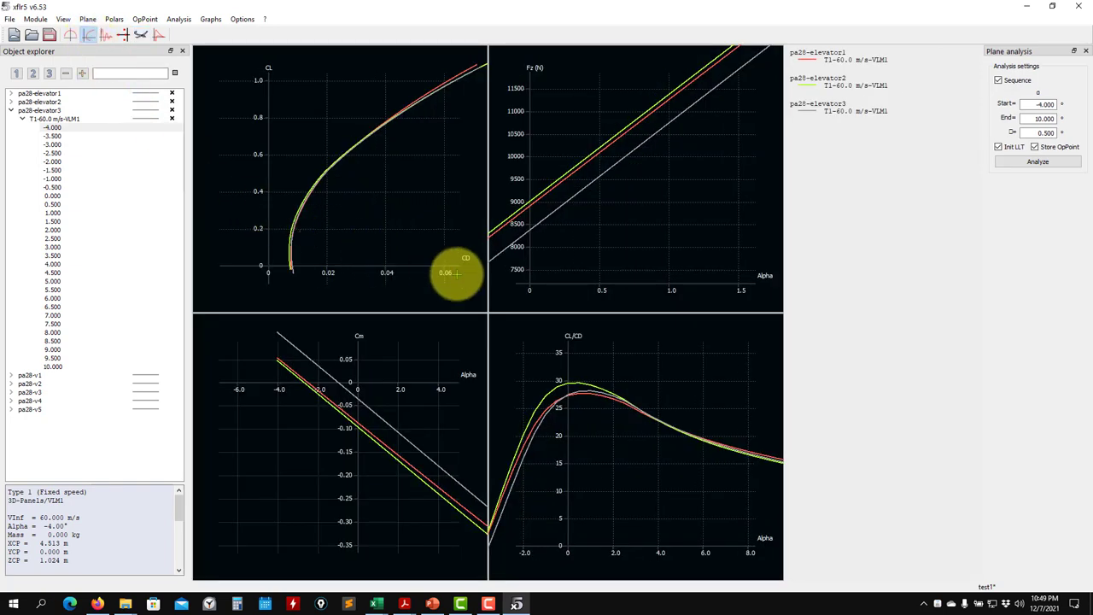
pyautogui.scroll(-2, 455, 271)
pyautogui.scroll(5, 365, 347)
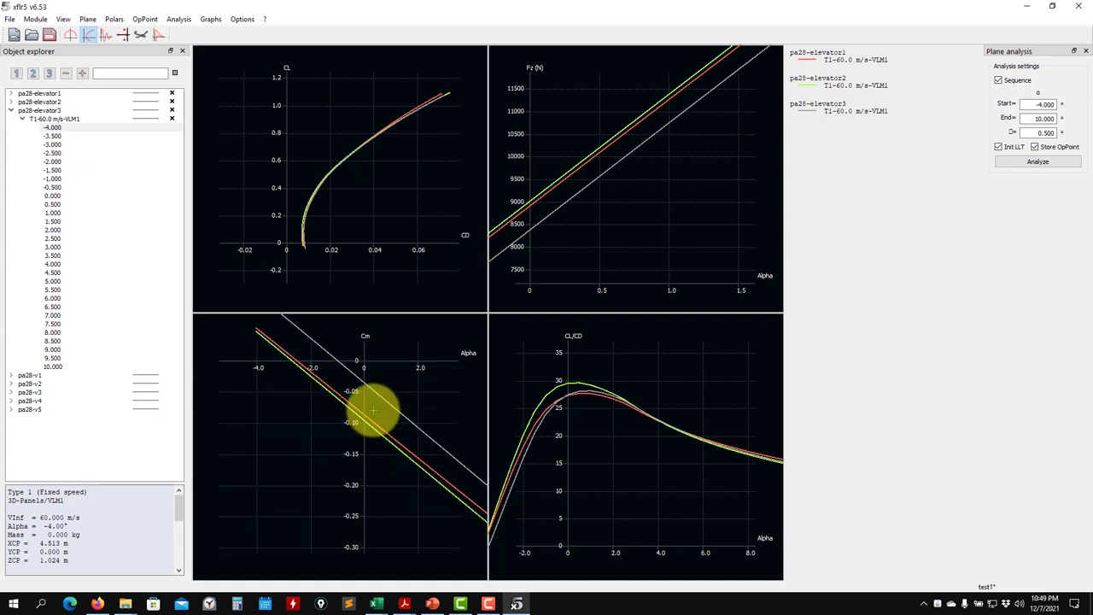
pyautogui.moveTo(346, 366); pyautogui.dragTo(303, 436)
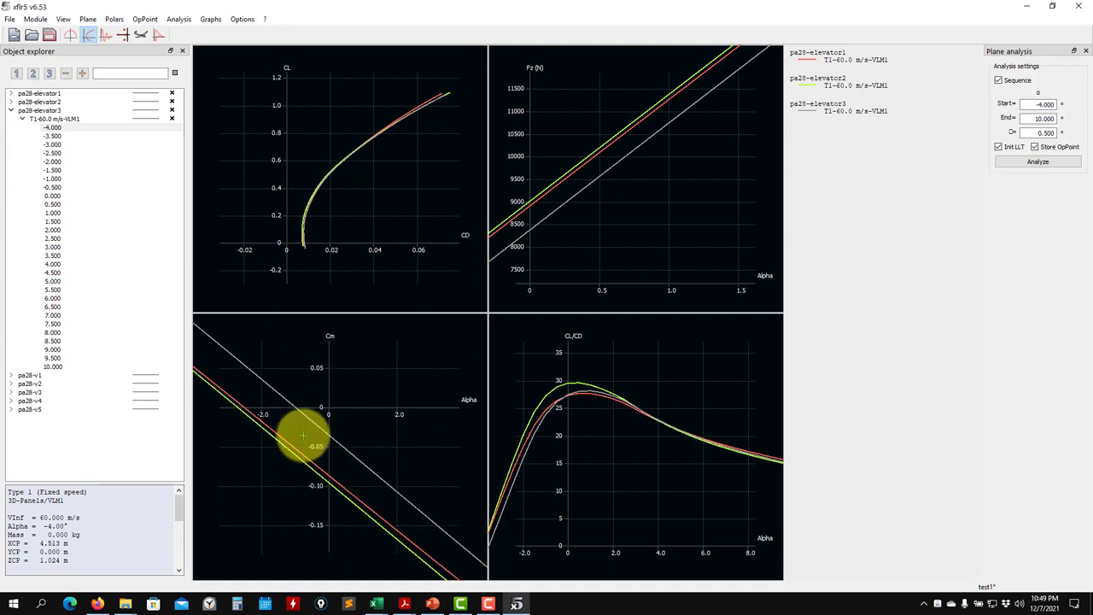
pyautogui.scroll(4, 300, 420)
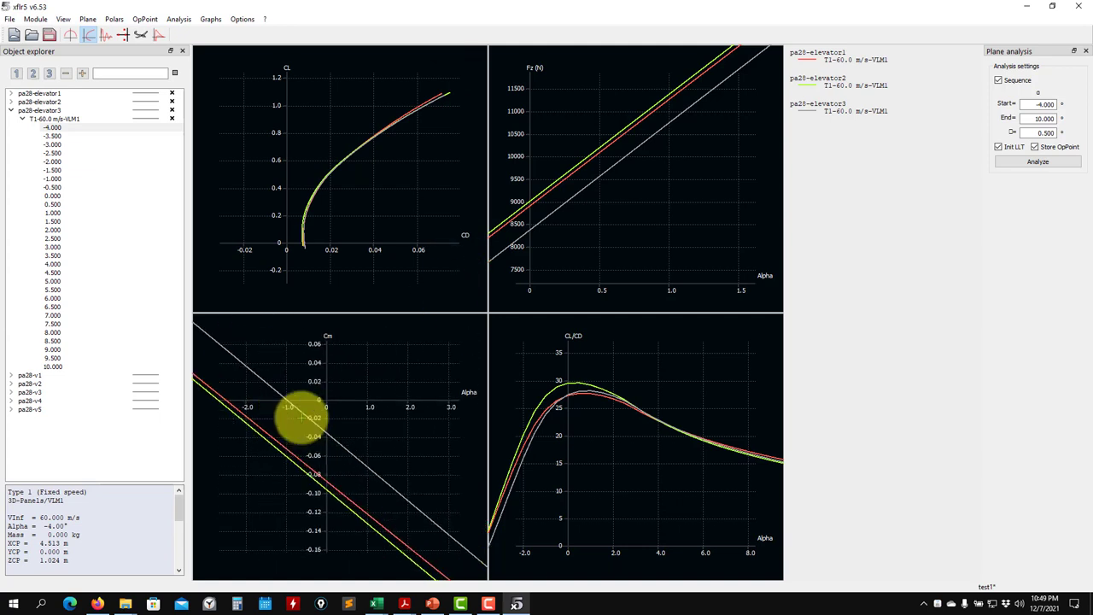
pyautogui.scroll(-2, 302, 416)
pyautogui.scroll(-2, 325, 447)
pyautogui.scroll(2, 276, 390)
pyautogui.moveTo(276, 390); pyautogui.dragTo(307, 413)
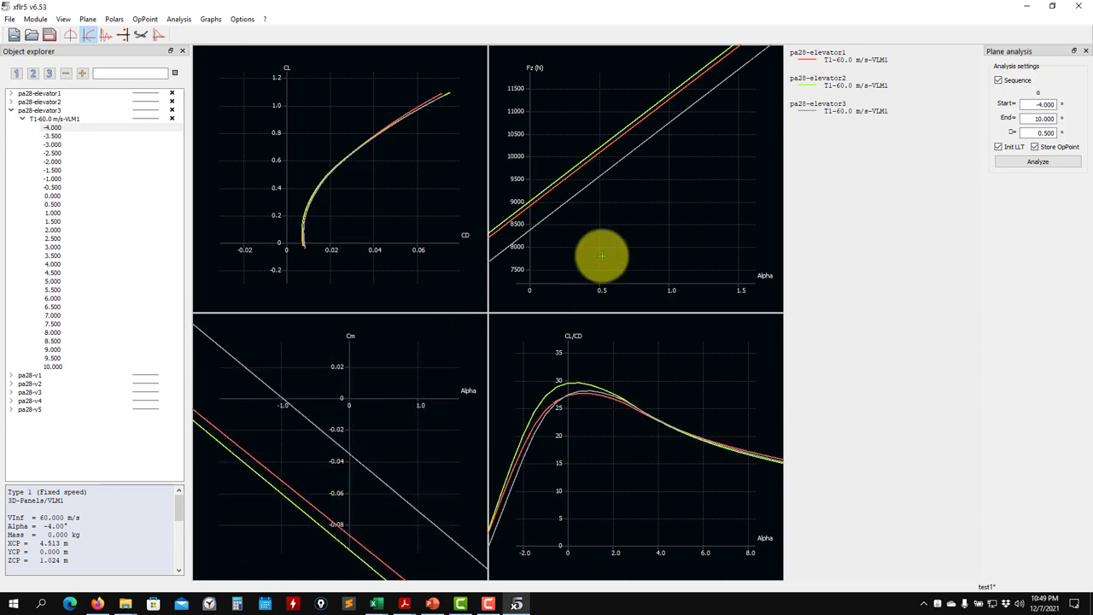
# Examine the Fz-versus-alpha curves and the alpha at which the pa28-elevator3 Cm curve crosses zero.
pyautogui.moveTo(605, 207); pyautogui.dragTo(600, 214)
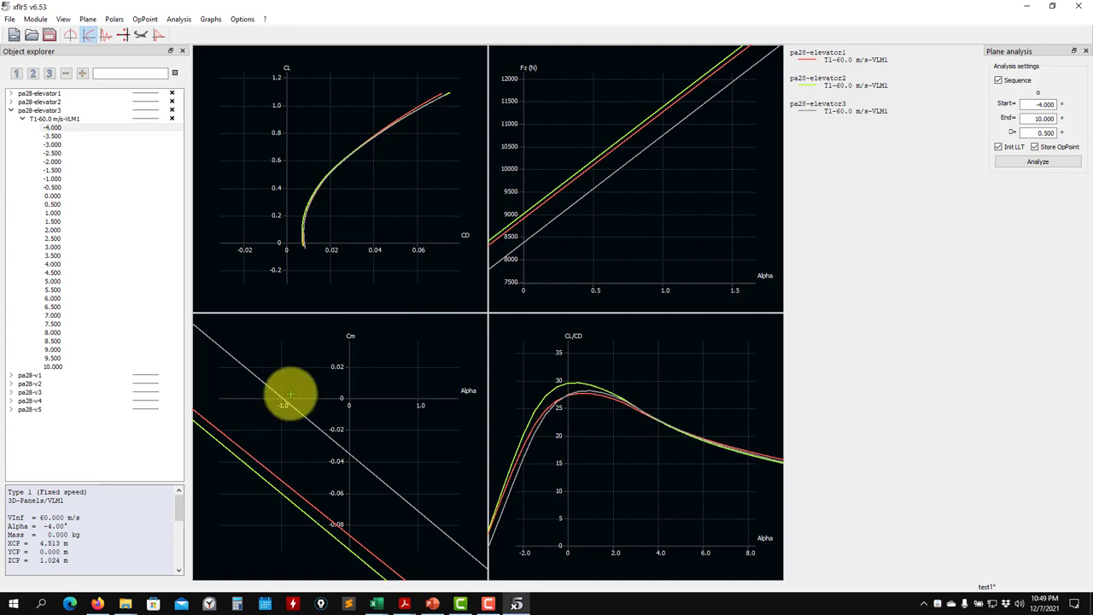
pyautogui.scroll(2, 275, 395)
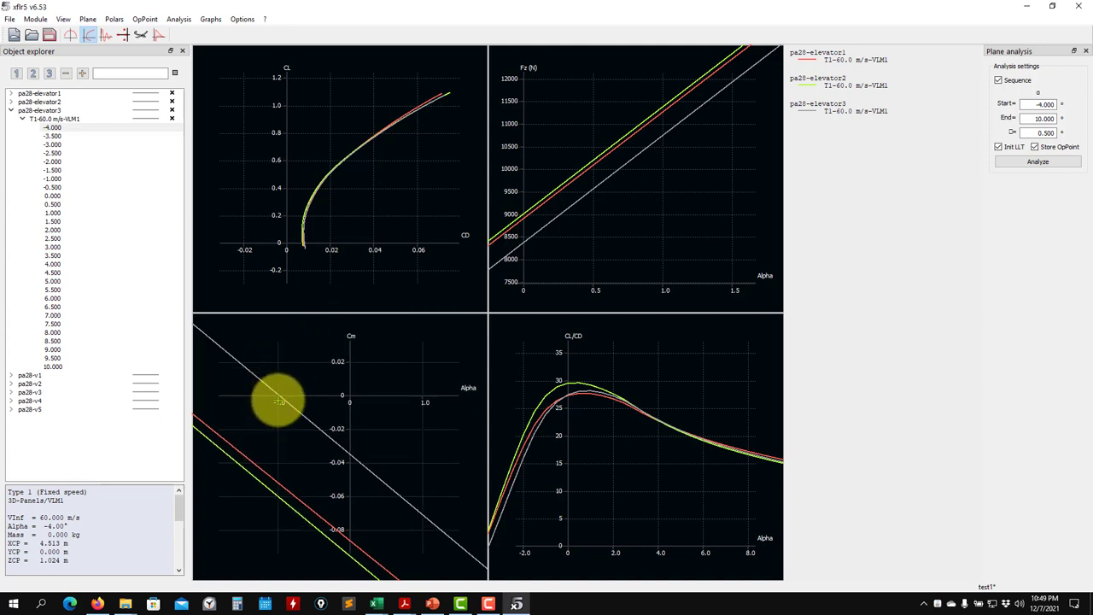
pyautogui.scroll(1, 261, 383)
pyautogui.moveTo(261, 383); pyautogui.dragTo(324, 383)
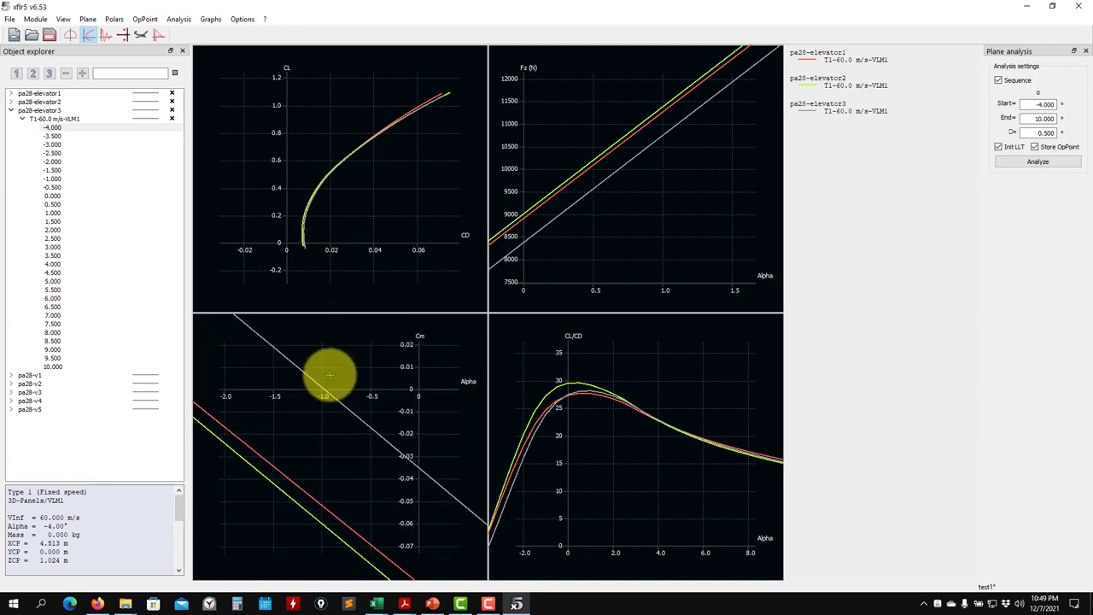
pyautogui.scroll(2, 300, 246)
pyautogui.scroll(1, 273, 268)
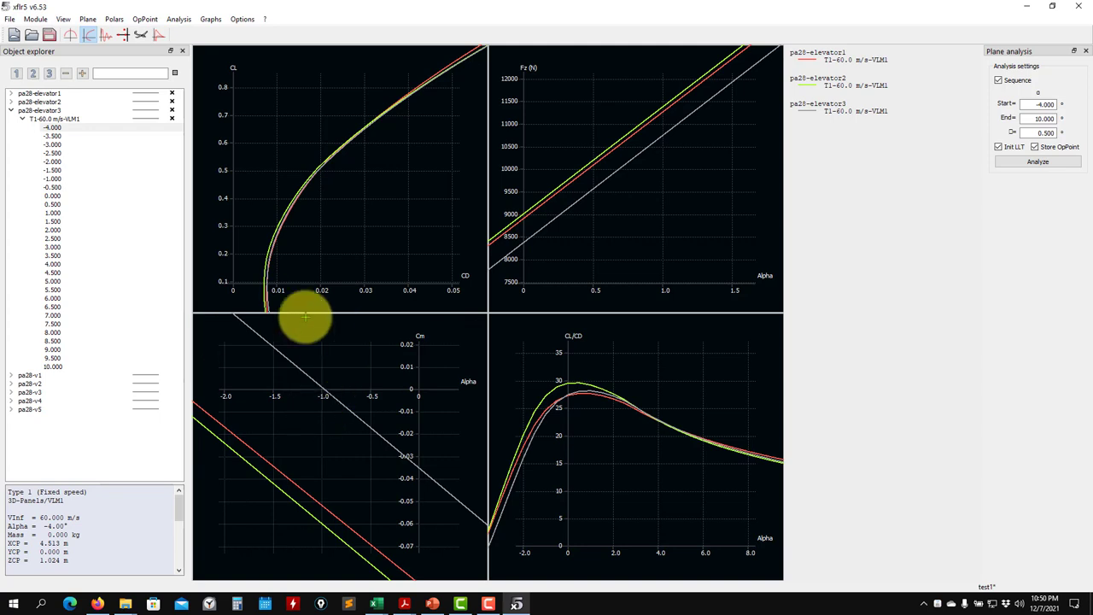
# Set a new negative elevator tilt angle for pa28-elevator3, accepting the erasure of its results, and save the project.
pyautogui.click(12, 111)
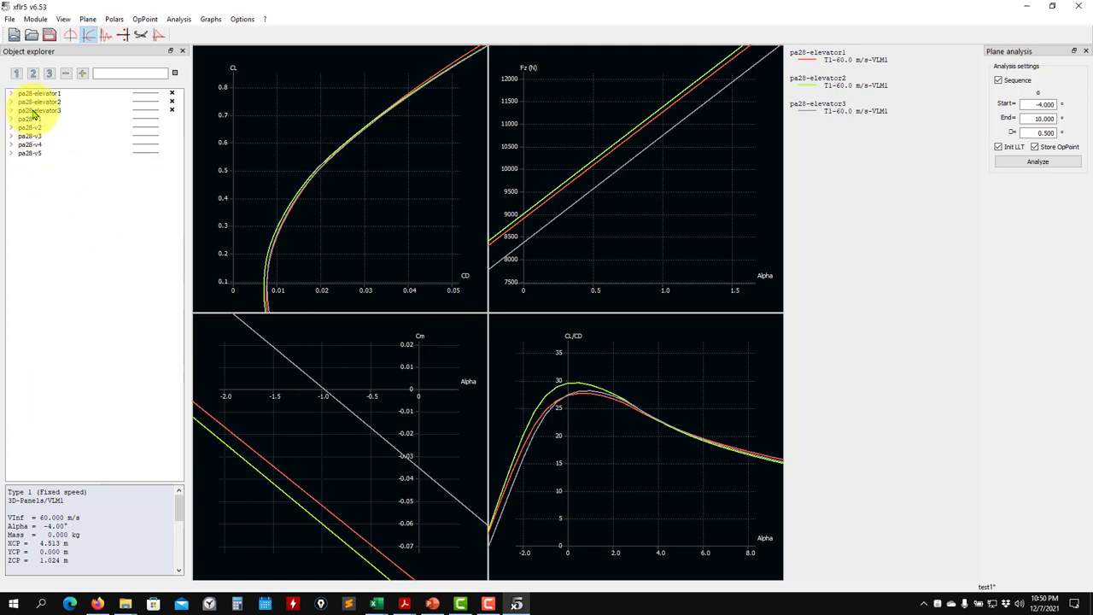
pyautogui.click(36, 111)
pyautogui.rightClick(36, 111)
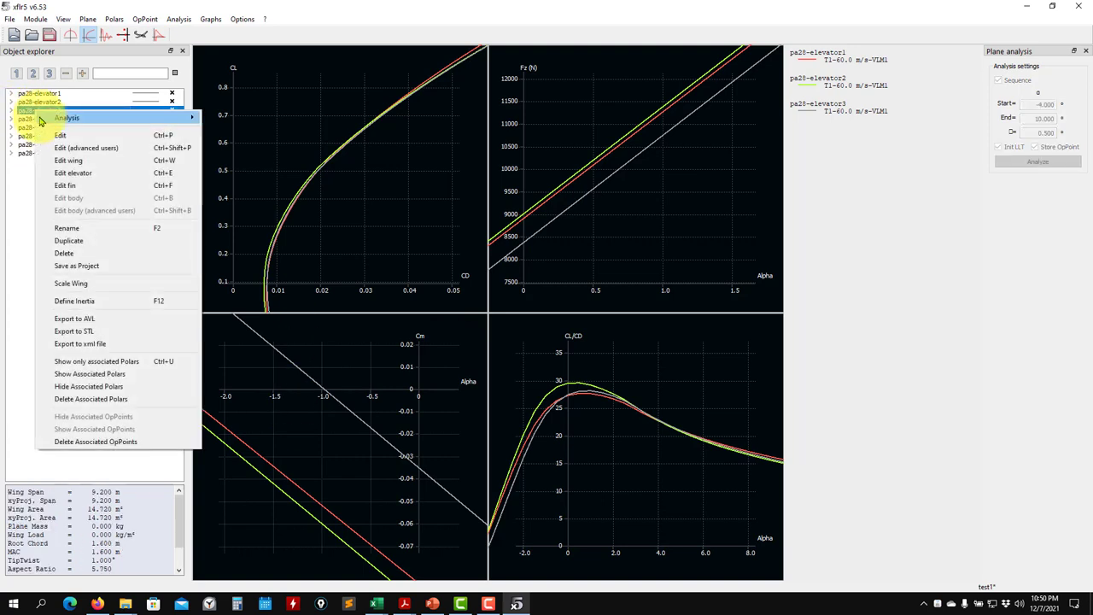
pyautogui.click(87, 137)
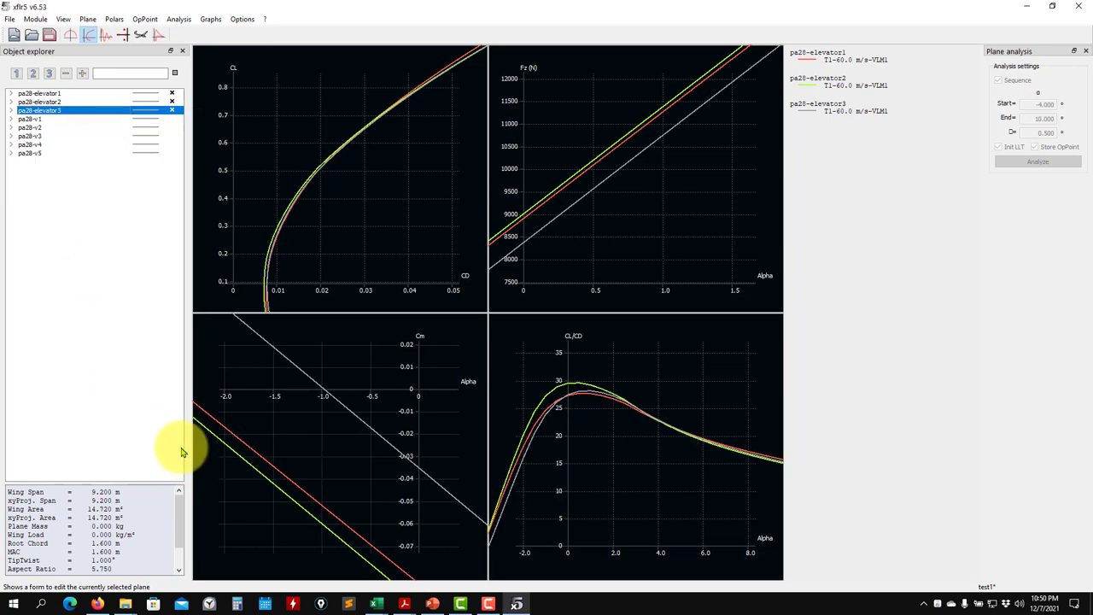
pyautogui.doubleClick(173, 415)
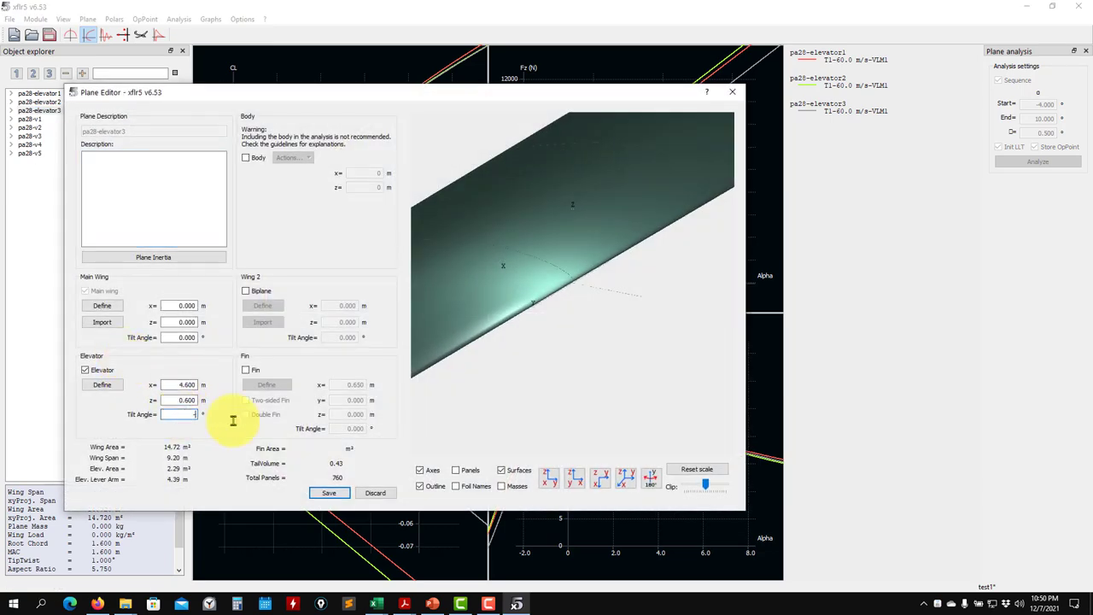
pyautogui.click(327, 493)
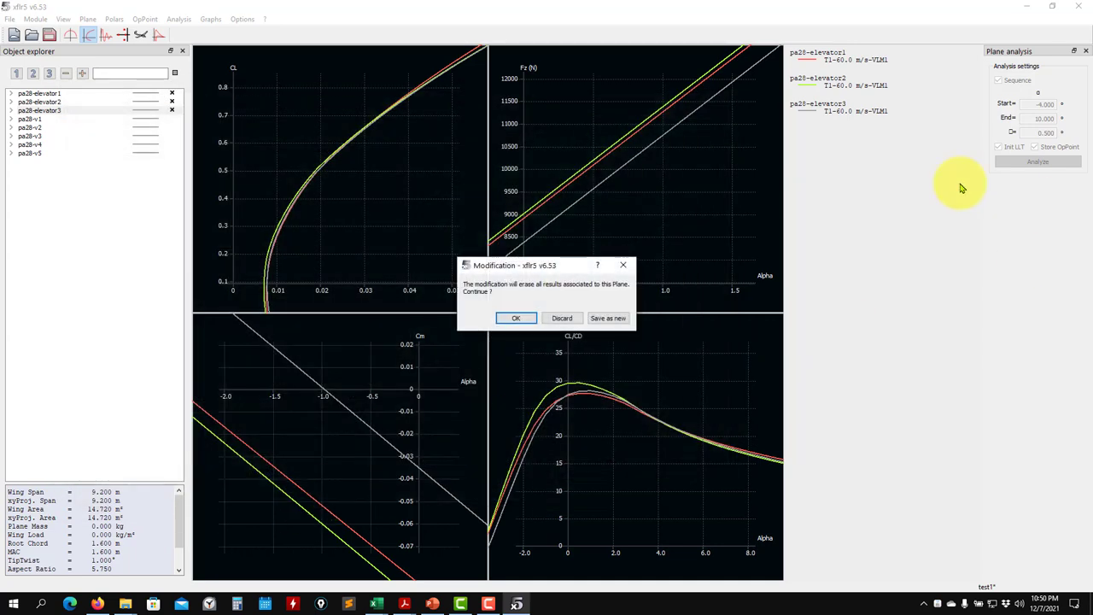
pyautogui.click(502, 317)
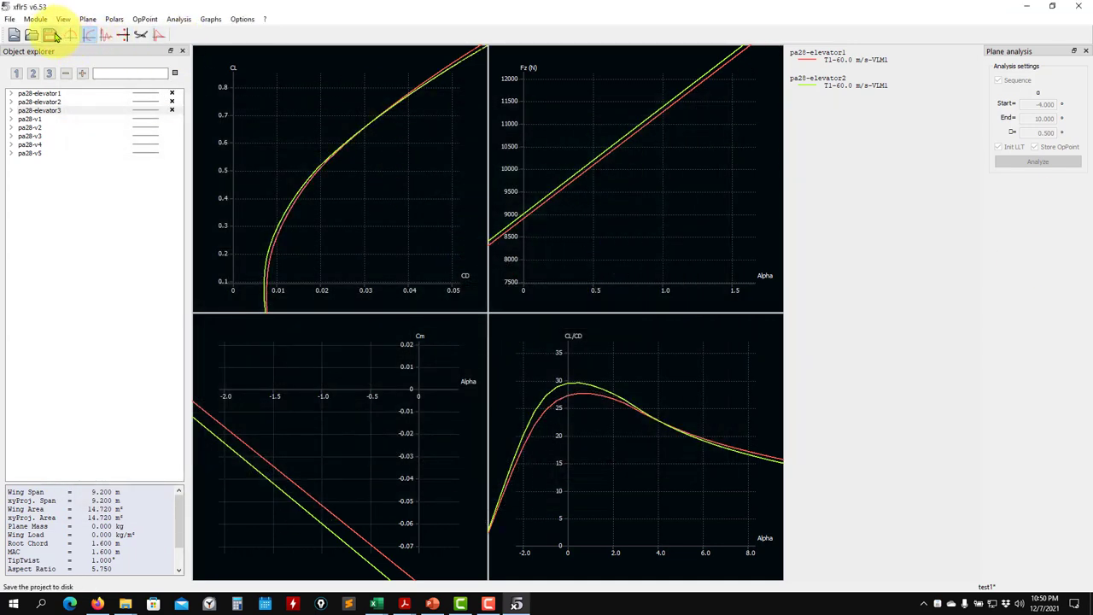
# Rerun the T1-60.0 m/s-VLM1 analysis of pa28-elevator3 from -4° to 10° in 0.5° steps.
pyautogui.click(35, 110)
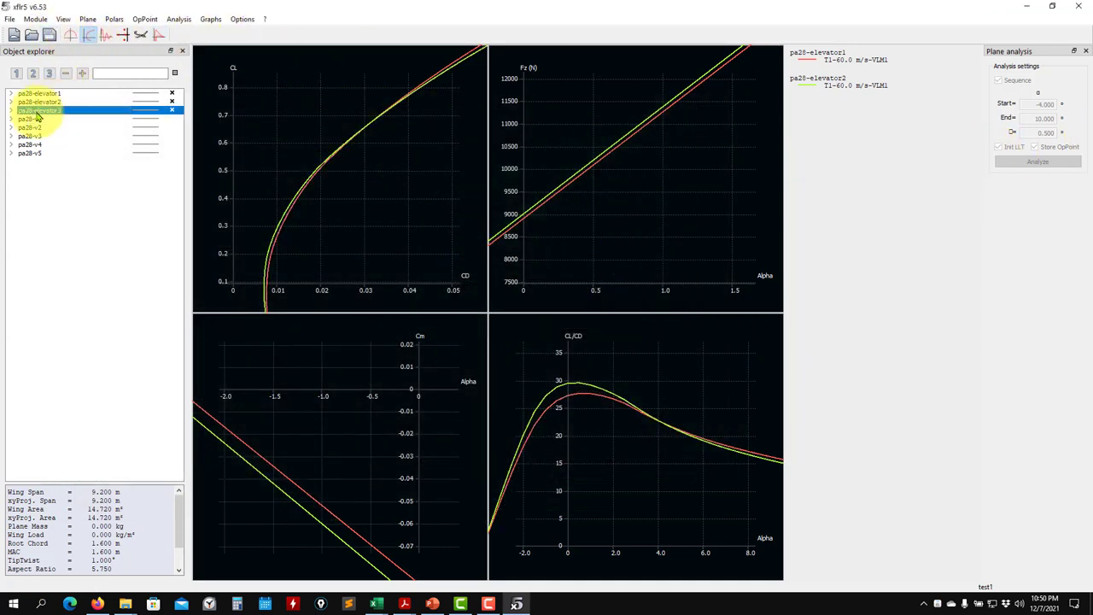
pyautogui.click(53, 119)
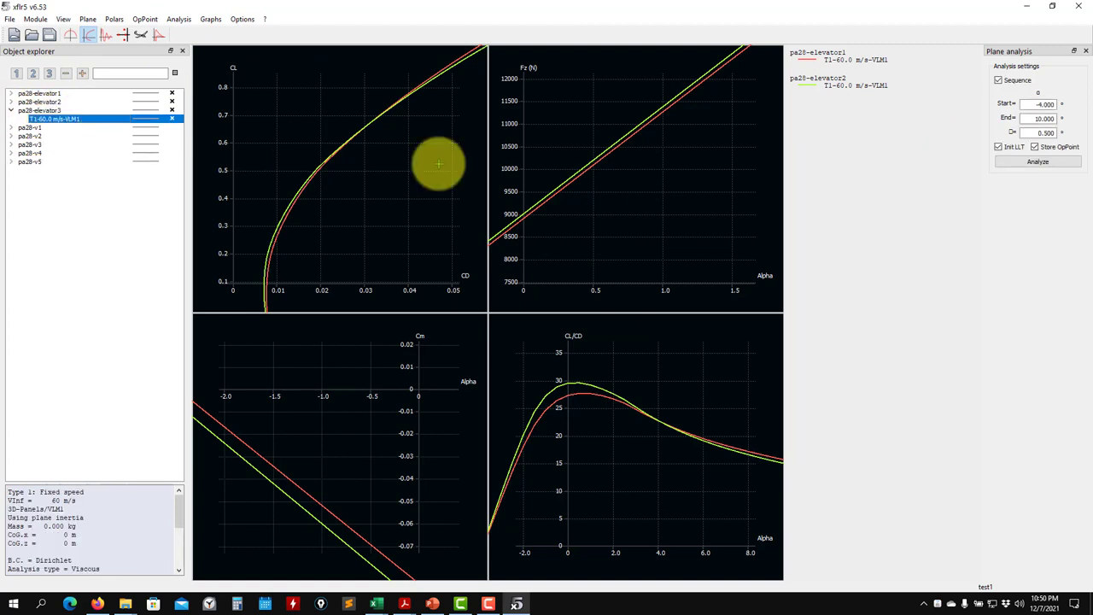
pyautogui.click(1050, 163)
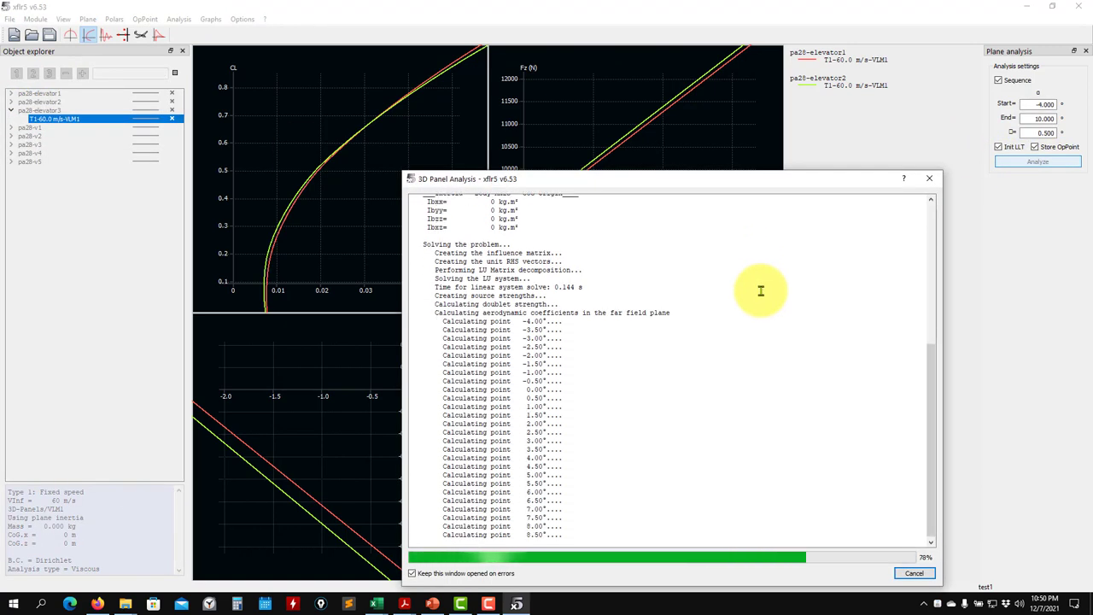
pyautogui.moveTo(281, 359); pyautogui.dragTo(329, 405)
pyautogui.click(929, 178)
# Examine the zero crossing of the recalculated pa28-elevator3 Cm curve and compare its lift force with the other variants.
pyautogui.scroll(-8, 342, 418)
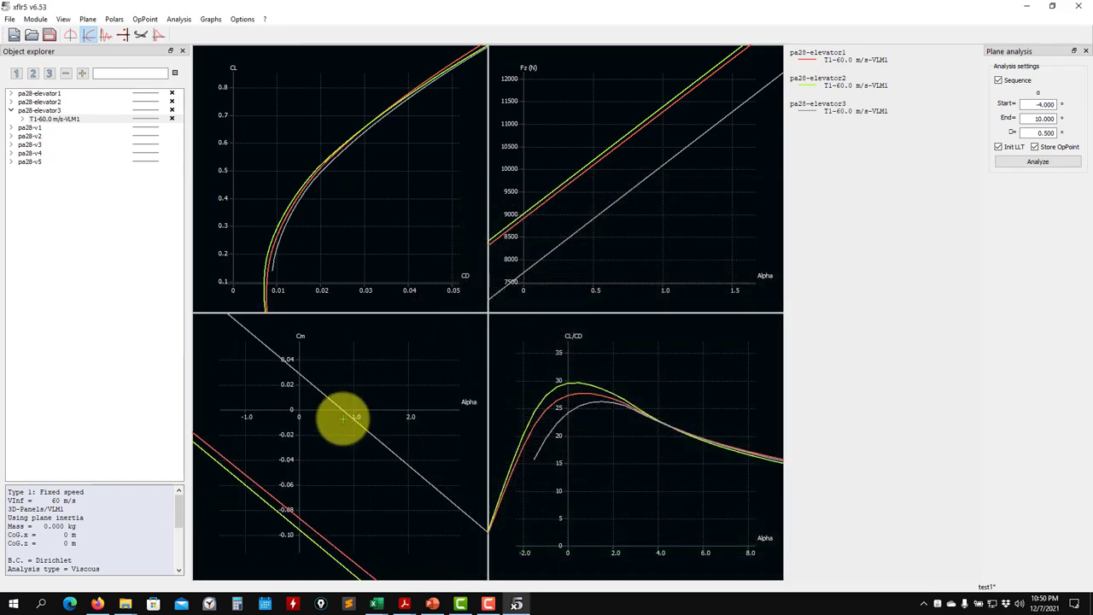
pyautogui.scroll(-4, 270, 360)
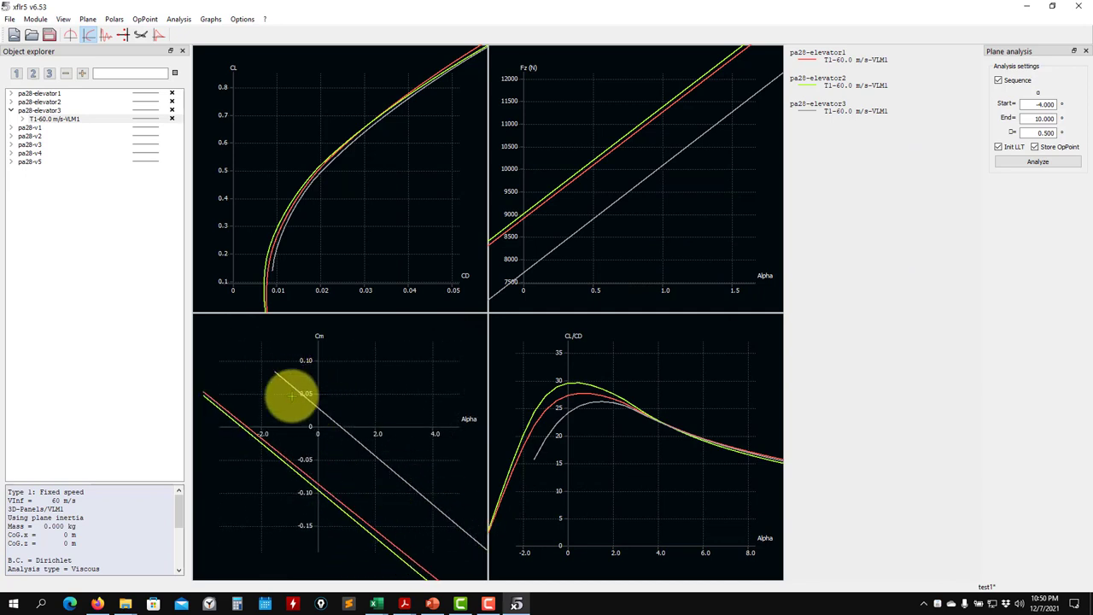
pyautogui.scroll(4, 313, 430)
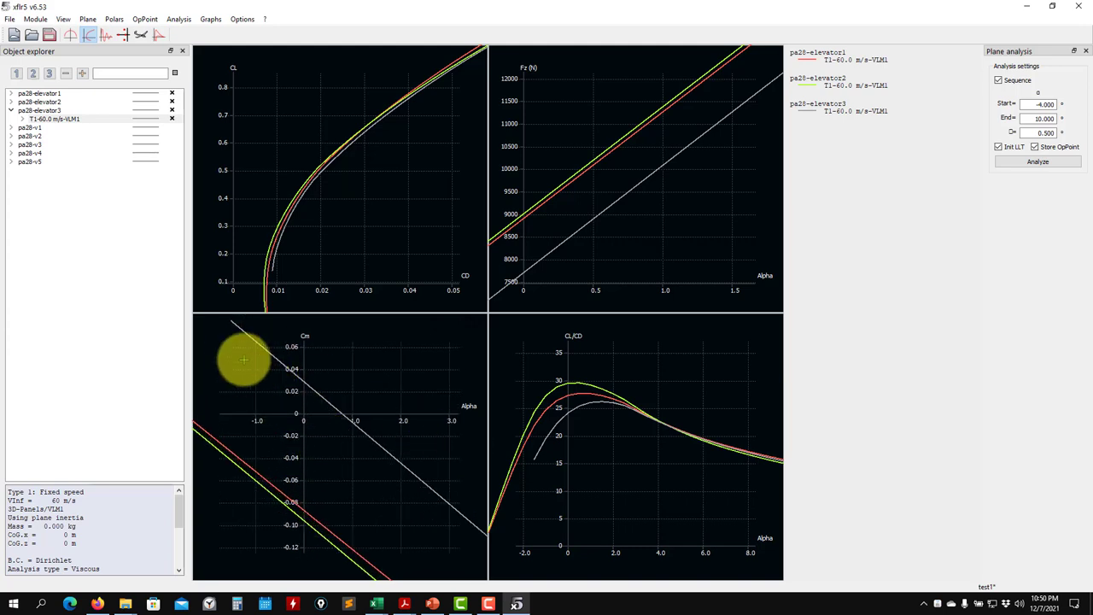
pyautogui.scroll(3, 369, 453)
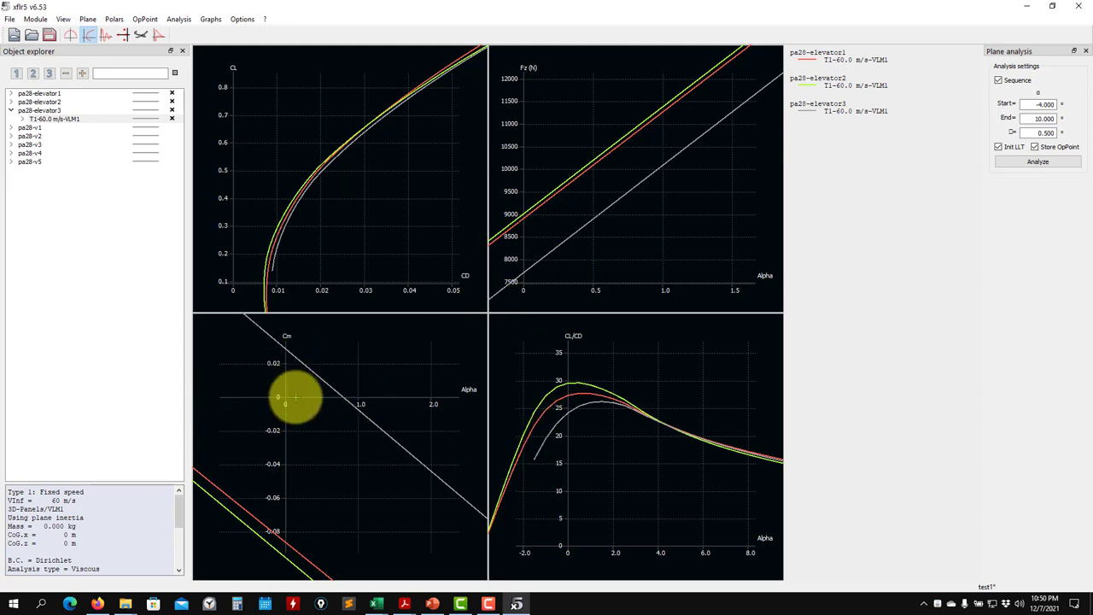
pyautogui.scroll(3, 340, 400)
pyautogui.scroll(1, 341, 399)
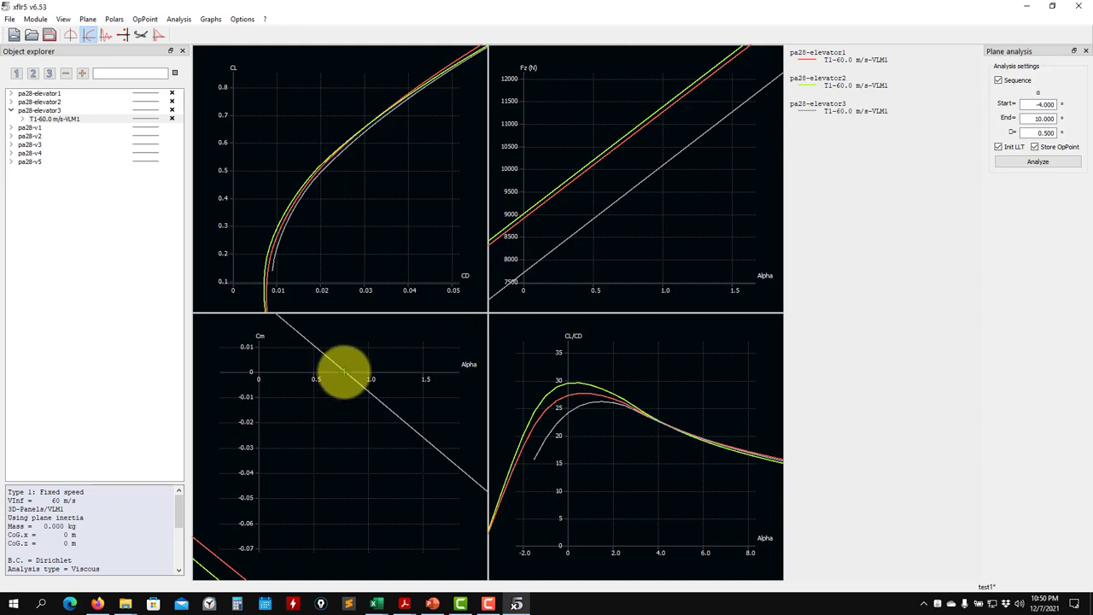
pyautogui.scroll(2, 632, 231)
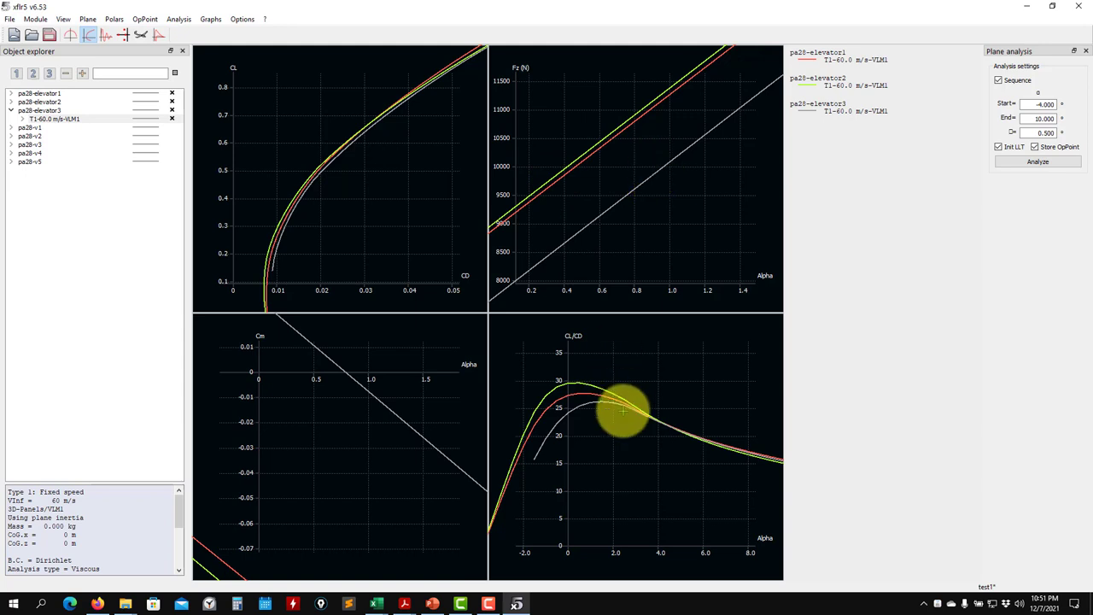
# Compare the CL/CD-versus-alpha and CL-versus-CD curves of the three elevator variants.
pyautogui.scroll(4, 582, 419)
pyautogui.moveTo(581, 418); pyautogui.dragTo(664, 473)
pyautogui.scroll(3, 654, 469)
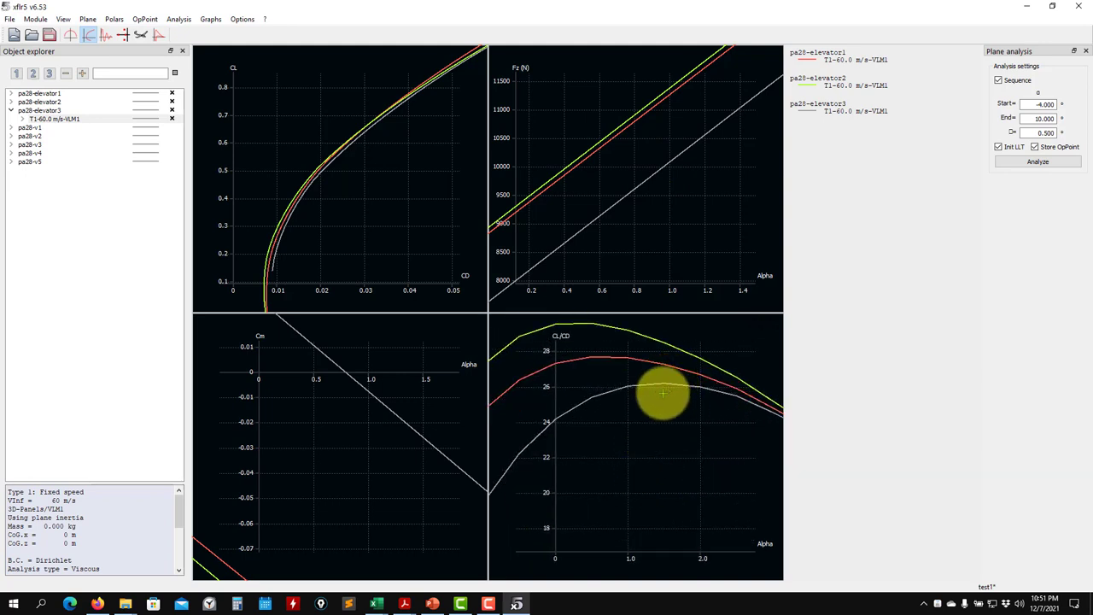
pyautogui.scroll(2, 304, 254)
pyautogui.scroll(1, 285, 264)
pyautogui.moveTo(285, 264); pyautogui.dragTo(344, 122)
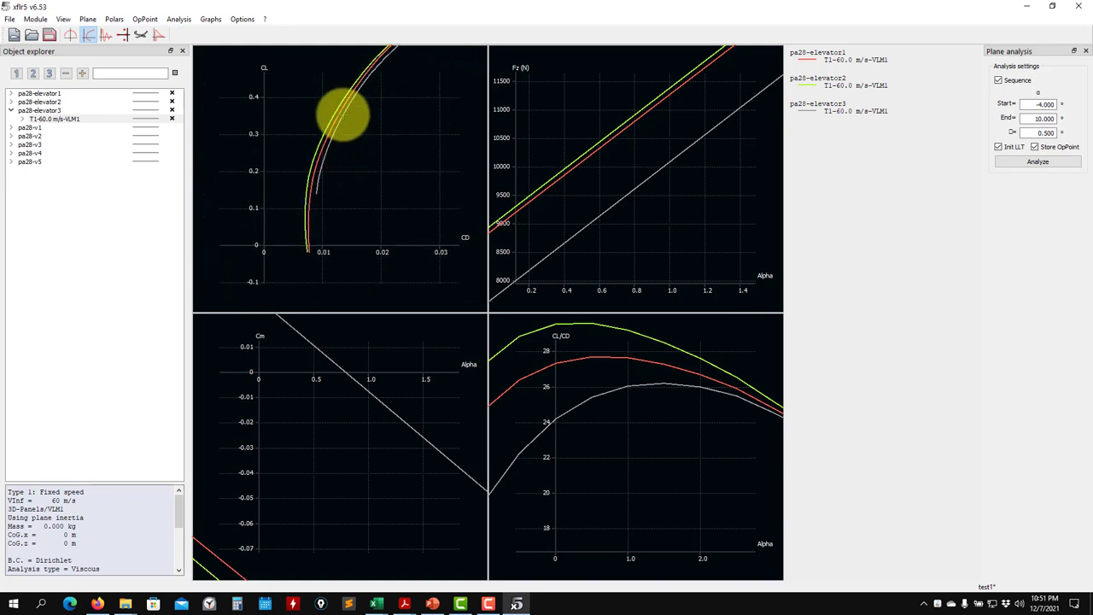
pyautogui.scroll(-5, 288, 483)
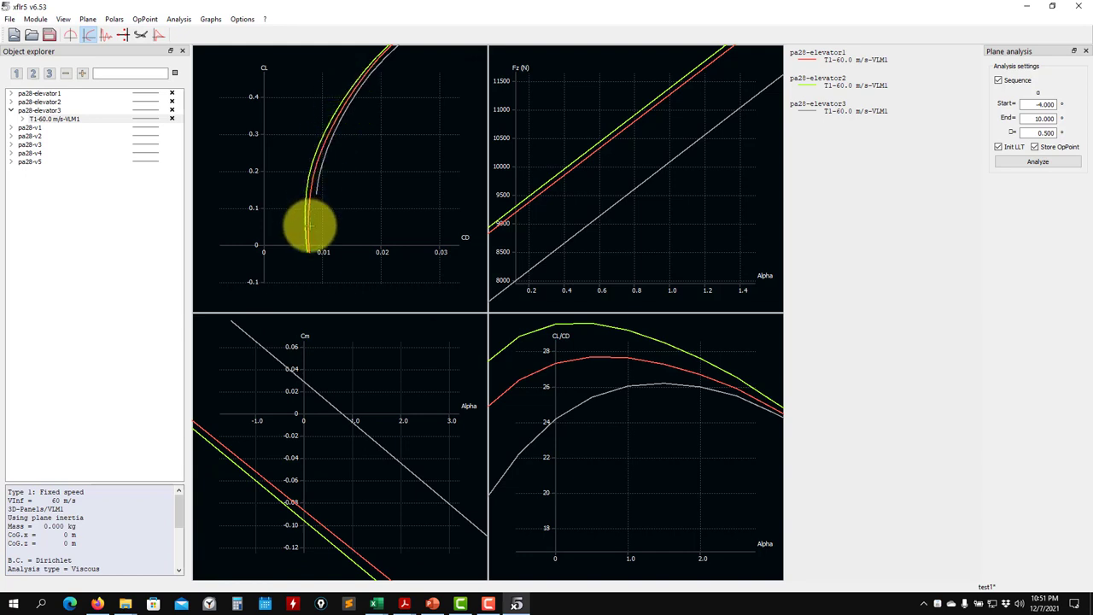
pyautogui.scroll(-5, 367, 180)
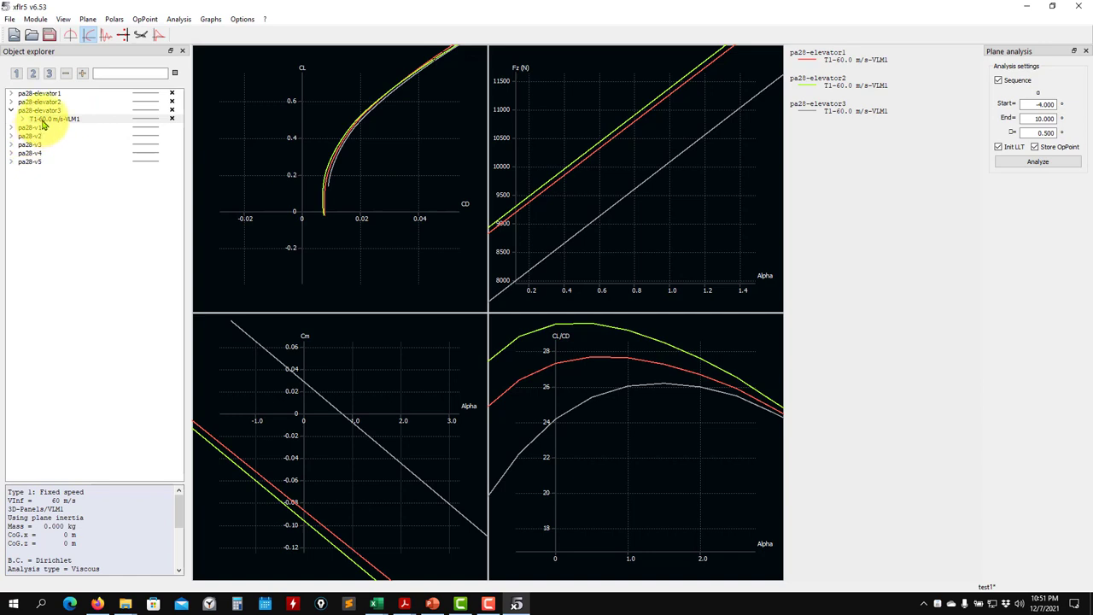
# Display the spanwise local lift of the pa28-elevator3 operating point at 0.000° alpha together with the elliptic reference curve.
pyautogui.click(70, 34)
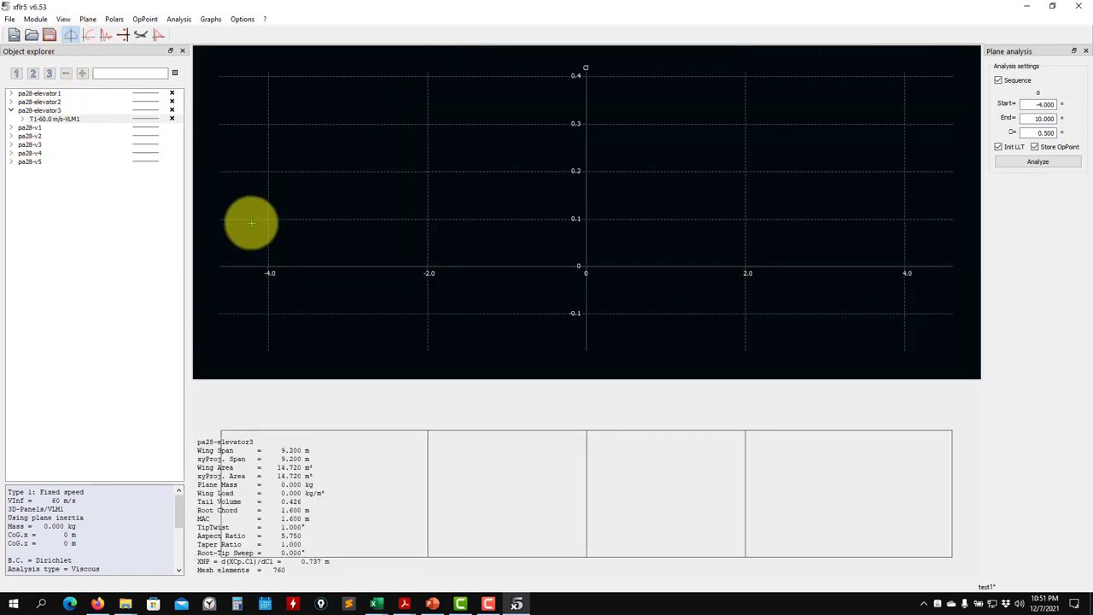
pyautogui.click(23, 119)
pyautogui.click(54, 154)
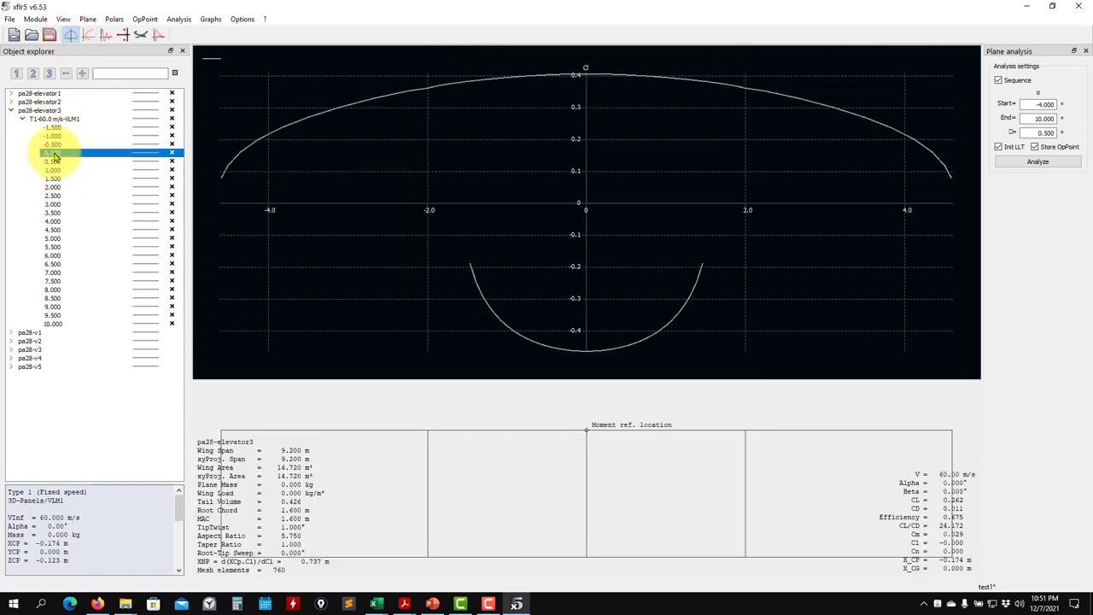
pyautogui.moveTo(561, 244); pyautogui.dragTo(556, 268)
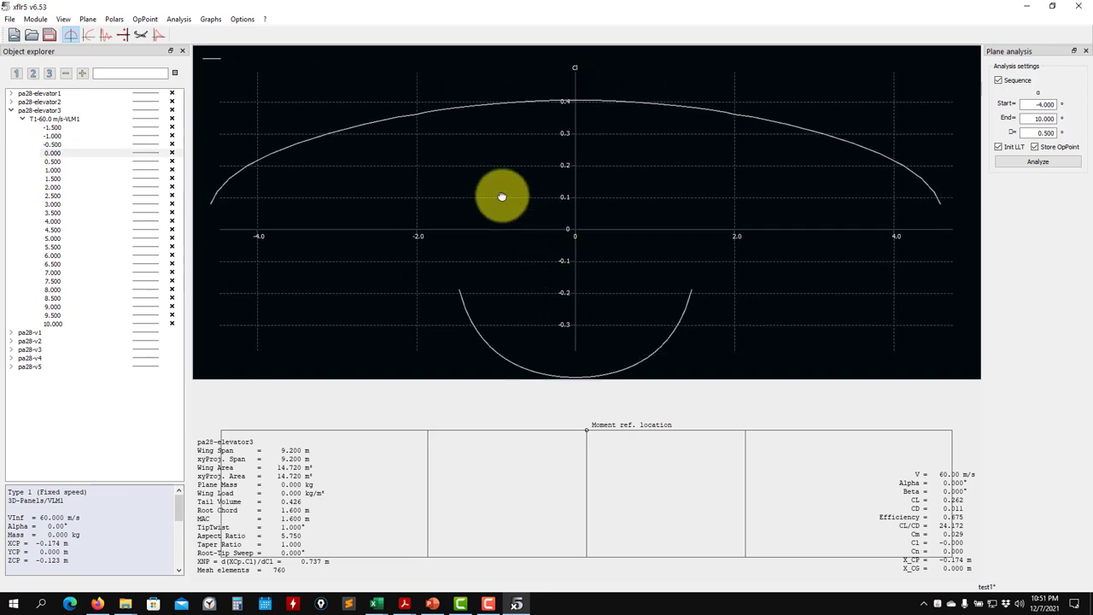
pyautogui.press('r')
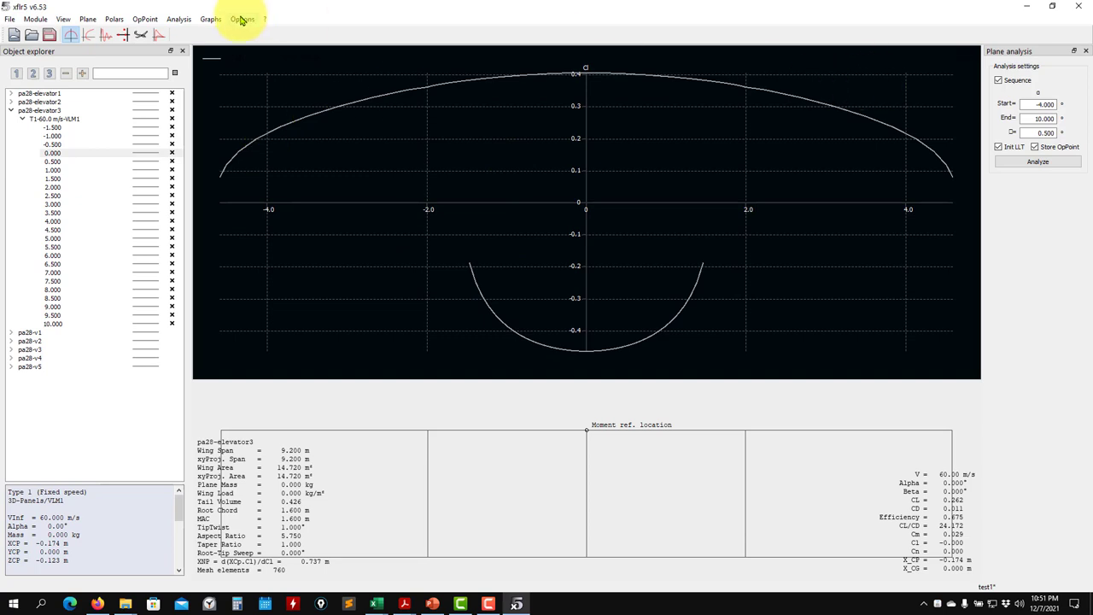
pyautogui.press('Down')
pyautogui.press('Down')
pyautogui.press('Up')
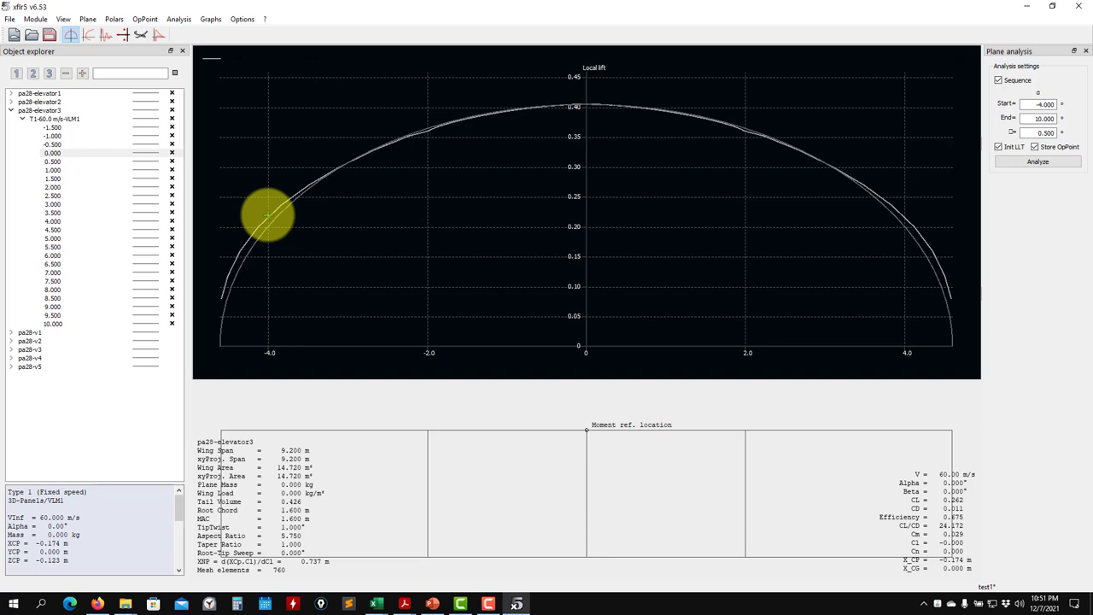
# Examine how the local lift curve deviates from the ellipse towards the wing tips, and check the operating point's efficiency.
pyautogui.scroll(2, 302, 215)
pyautogui.moveTo(324, 216); pyautogui.dragTo(468, 208)
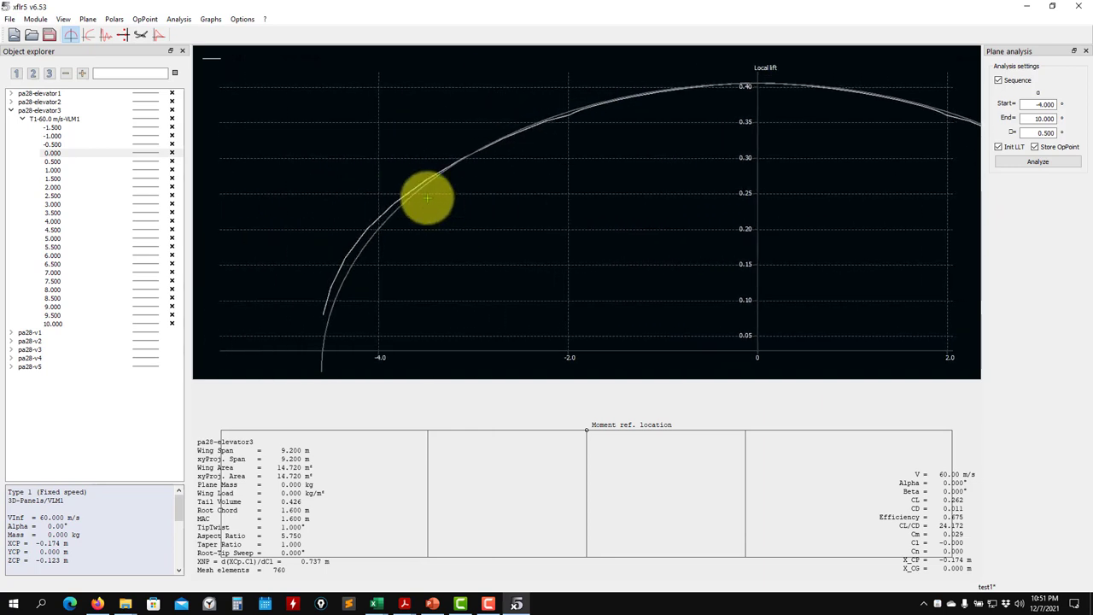
pyautogui.scroll(-2, 547, 232)
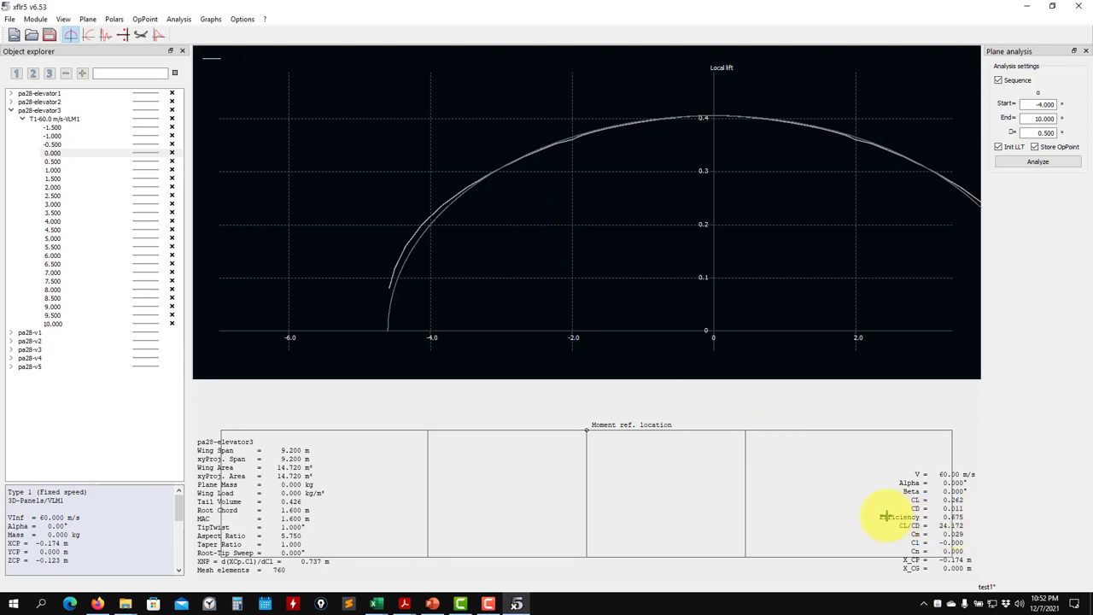
pyautogui.moveTo(968, 521); pyautogui.dragTo(818, 516)
pyautogui.moveTo(888, 518); pyautogui.dragTo(961, 517)
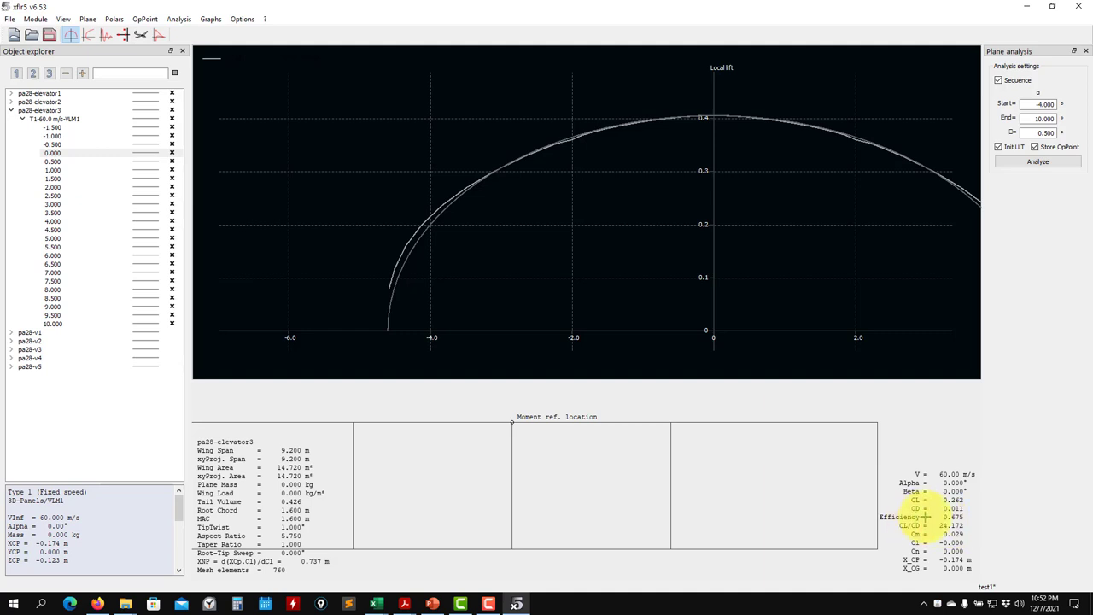
pyautogui.moveTo(924, 516); pyautogui.dragTo(937, 517)
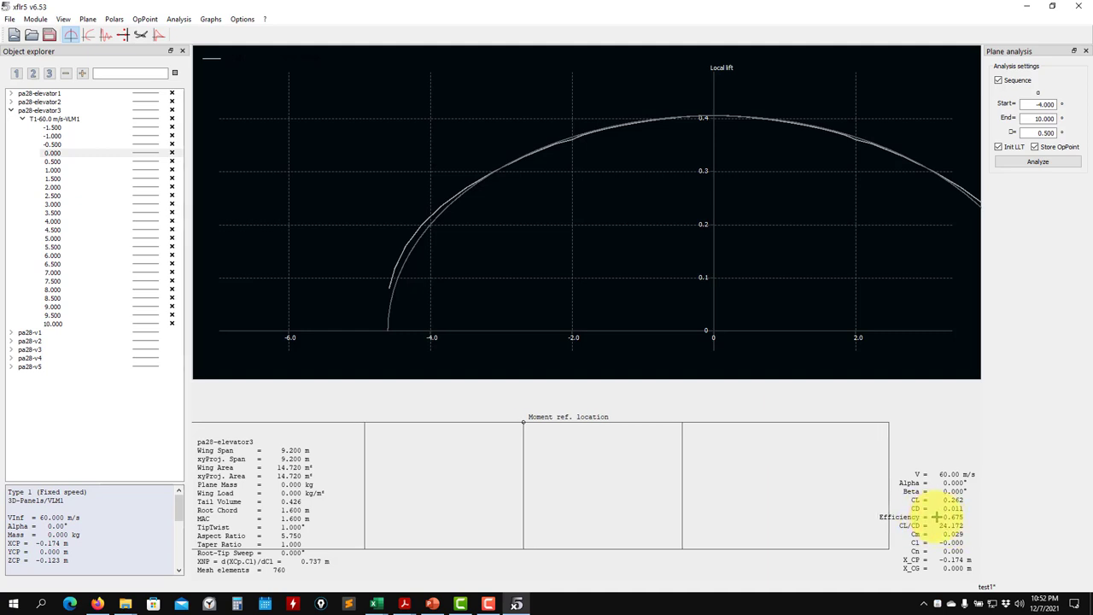
pyautogui.moveTo(703, 224); pyautogui.dragTo(555, 237)
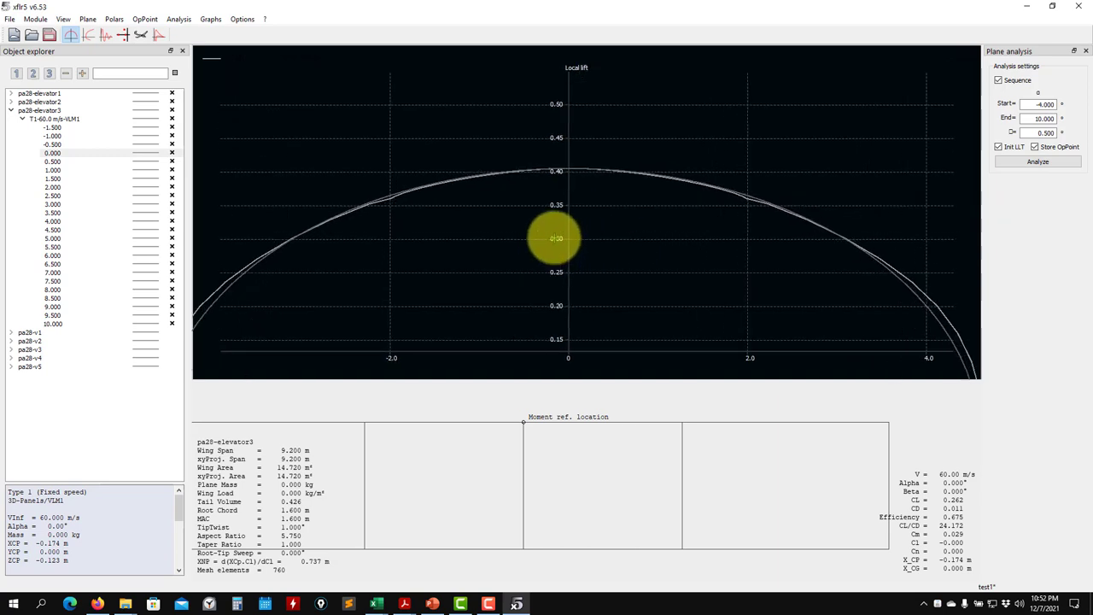
pyautogui.scroll(2, 556, 234)
# Plot the spanwise airfoil drag, total angle and induced angle of the 0.000° operating point one after another.
pyautogui.press('v')
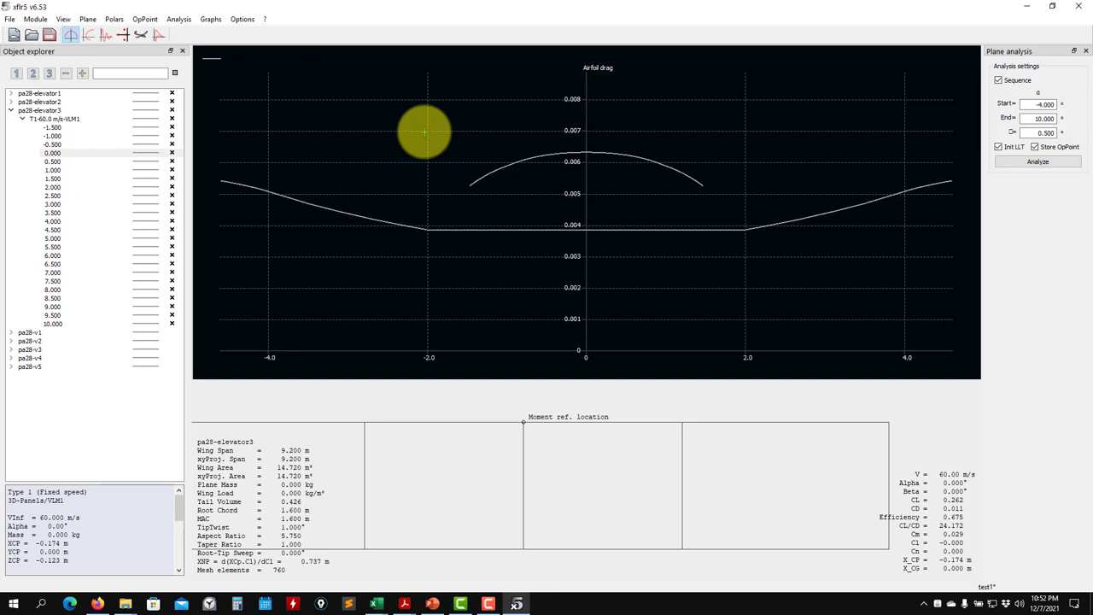
pyautogui.scroll(3, 556, 222)
pyautogui.scroll(-2, 567, 214)
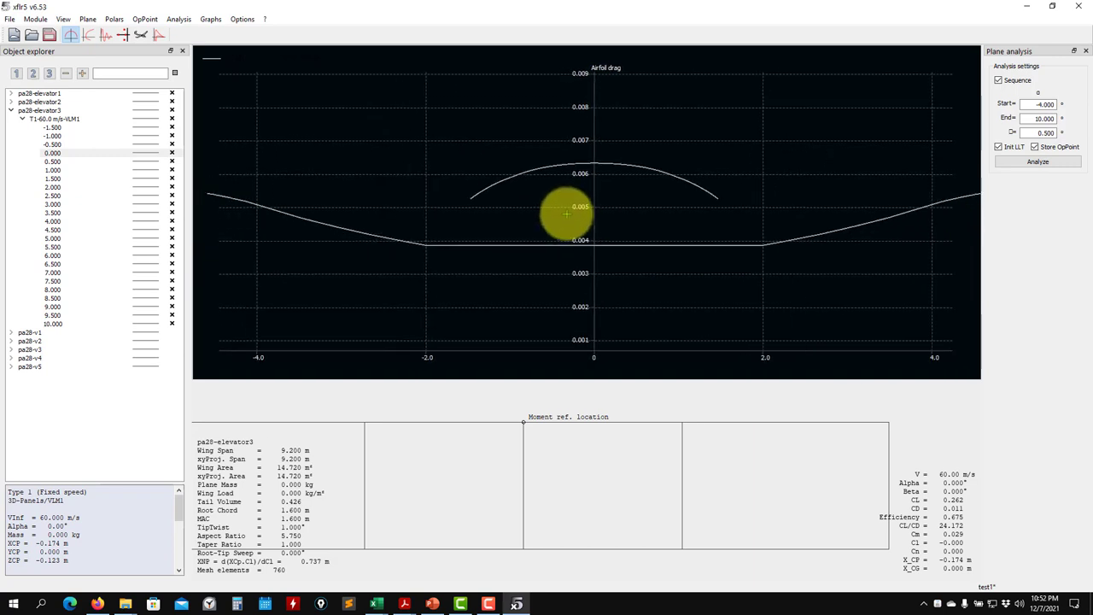
pyautogui.scroll(-1, 566, 214)
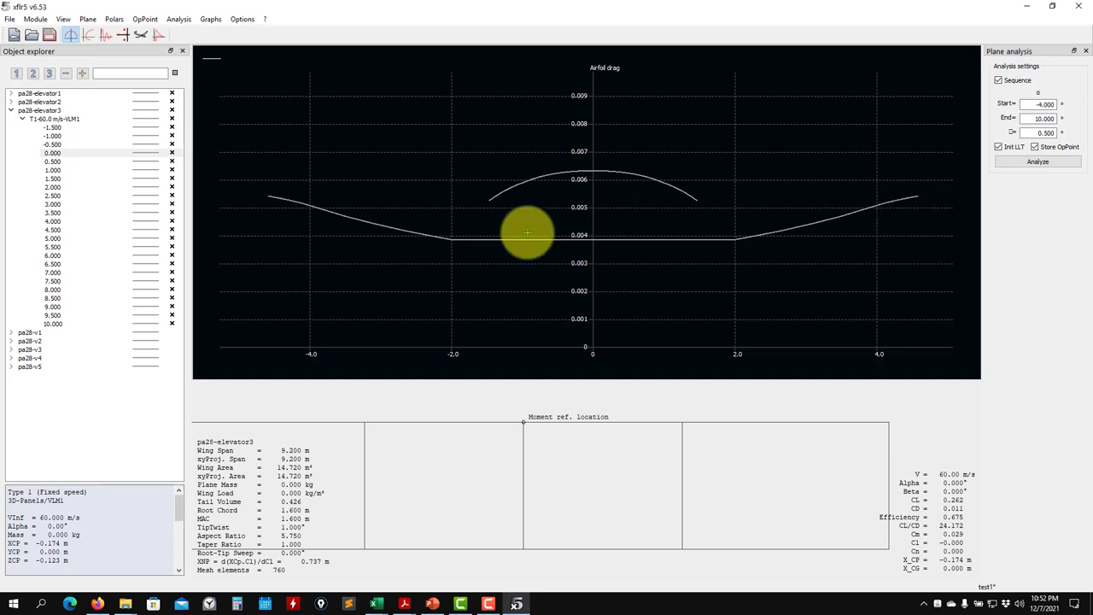
pyautogui.scroll(-3, 420, 232)
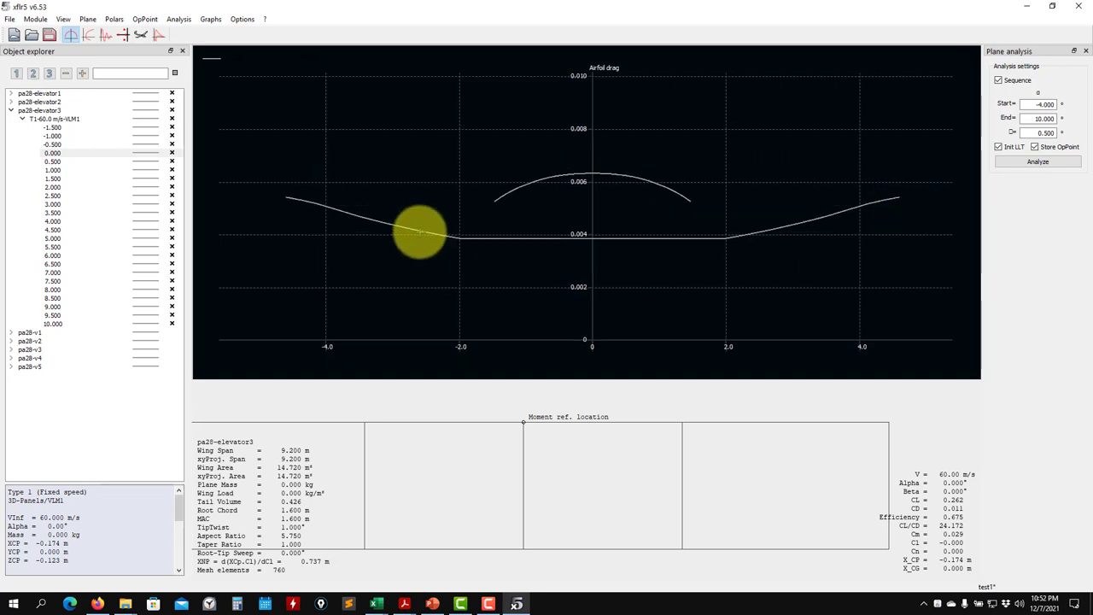
pyautogui.click(407, 366)
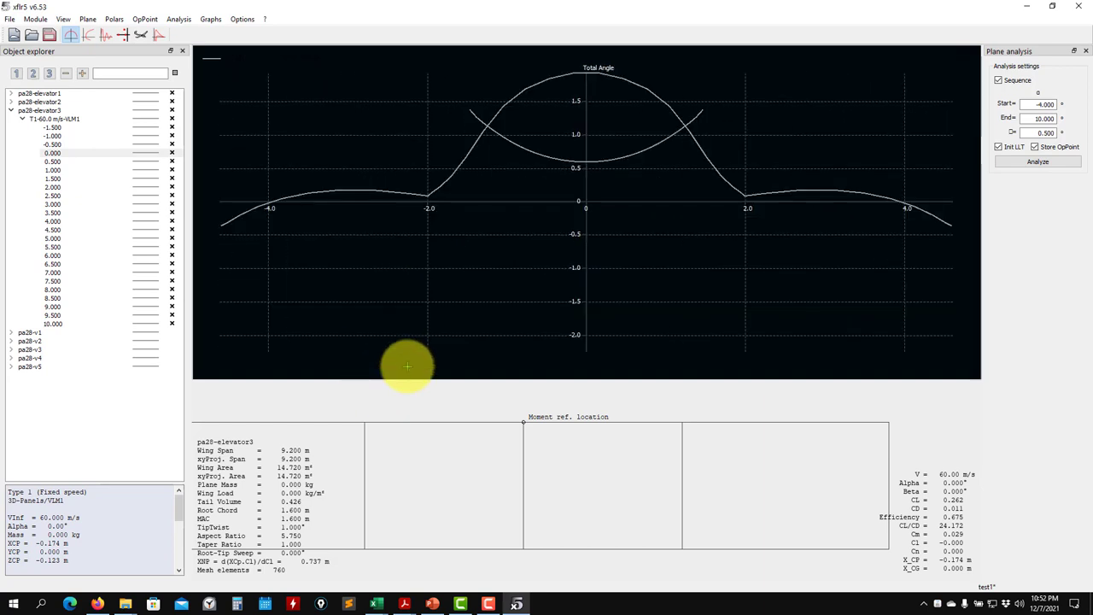
pyautogui.click(445, 203)
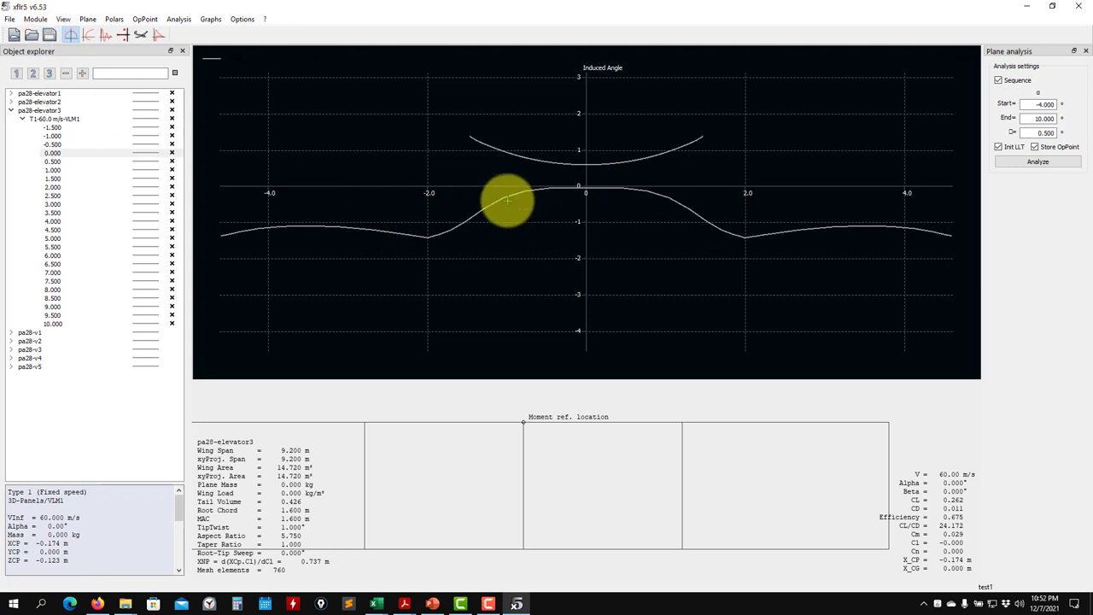
# Show the 0.000° operating point's Cp distribution in 3D and orbit to a side view of the wing and elevator.
pyautogui.click(144, 18)
pyautogui.click(141, 35)
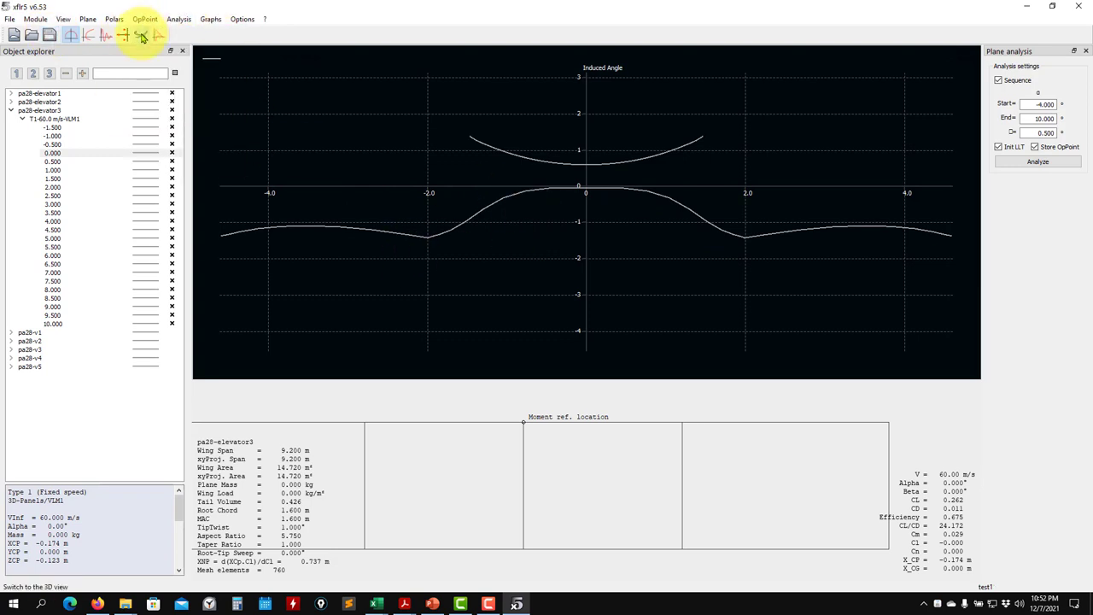
pyautogui.click(140, 35)
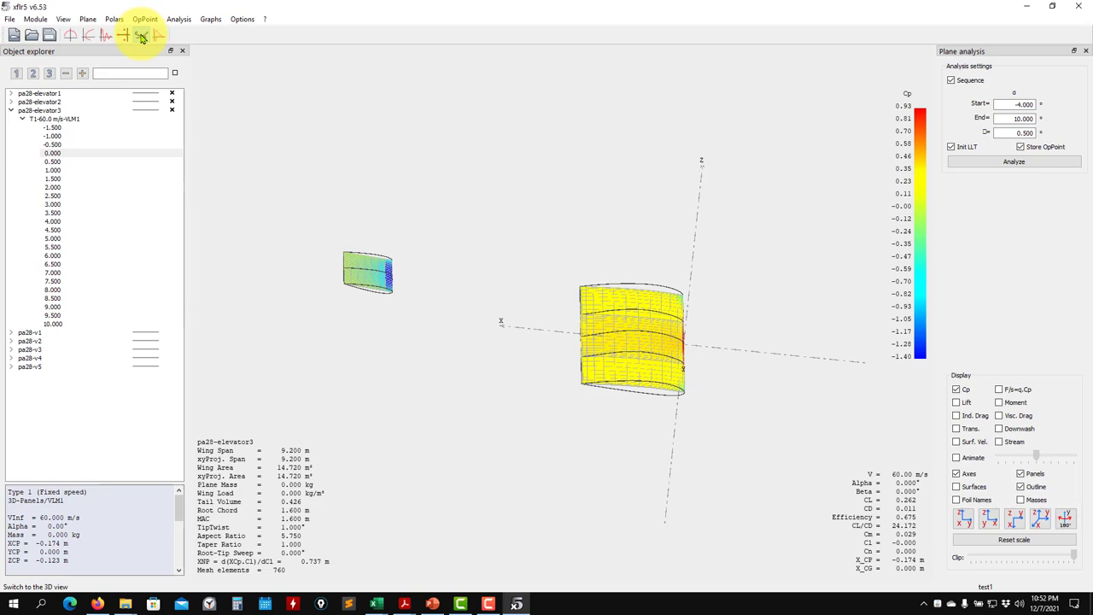
pyautogui.moveTo(509, 342)
pyautogui.mouseDown()
pyautogui.moveTo(484, 269)
pyautogui.moveTo(495, 245)
pyautogui.moveTo(435, 334)
pyautogui.moveTo(454, 338)
pyautogui.moveTo(366, 261)
pyautogui.moveTo(398, 248)
pyautogui.moveTo(507, 325)
pyautogui.mouseUp()
pyautogui.moveTo(423, 305); pyautogui.dragTo(435, 323)
pyautogui.moveTo(403, 288); pyautogui.dragTo(449, 324)
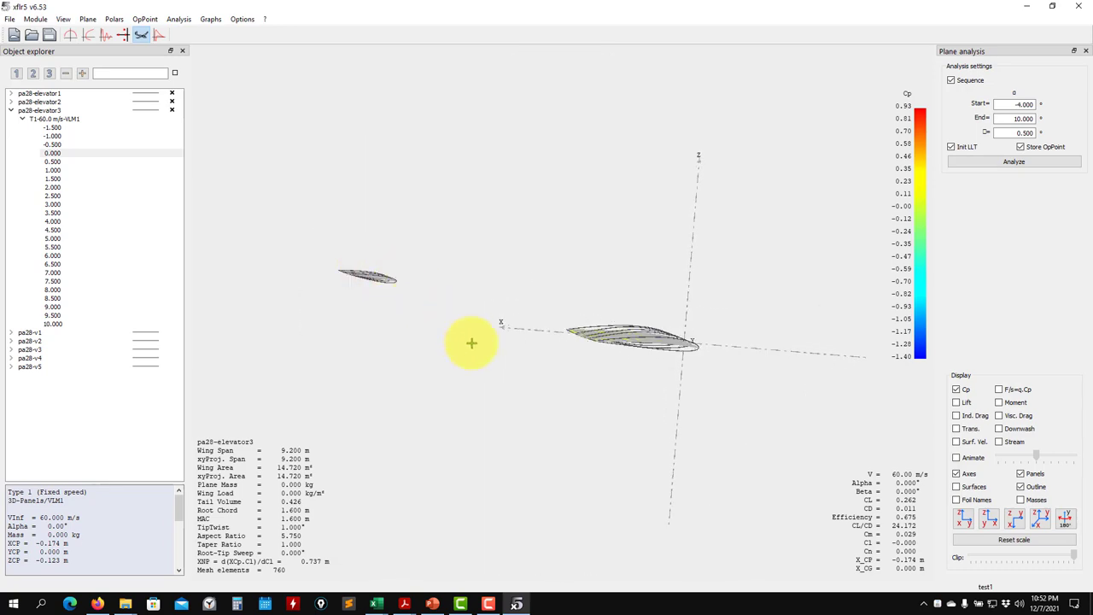
pyautogui.moveTo(758, 443); pyautogui.dragTo(512, 425)
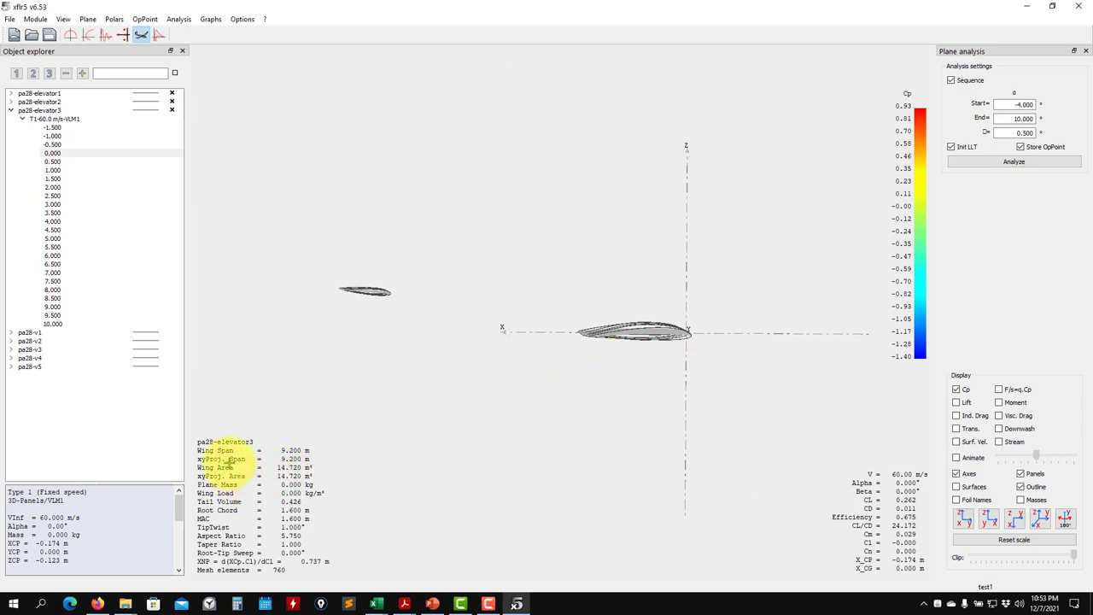
# Check the moment coefficients in the operating point data and inspect the wing and elevator pressures in 3D from several angles.
pyautogui.scroll(-10, 86, 527)
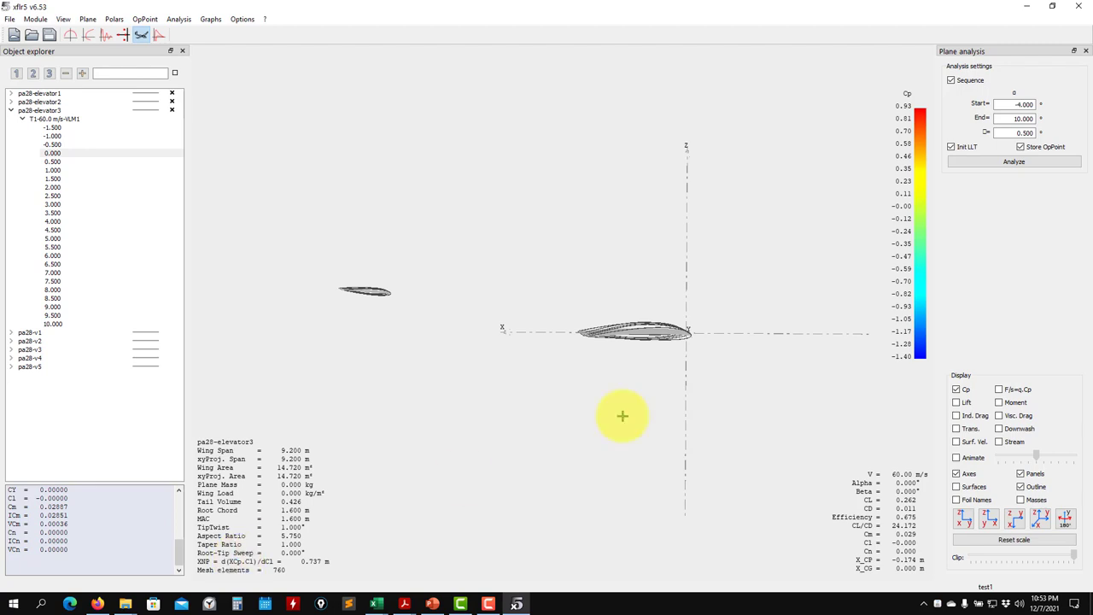
pyautogui.click(600, 348)
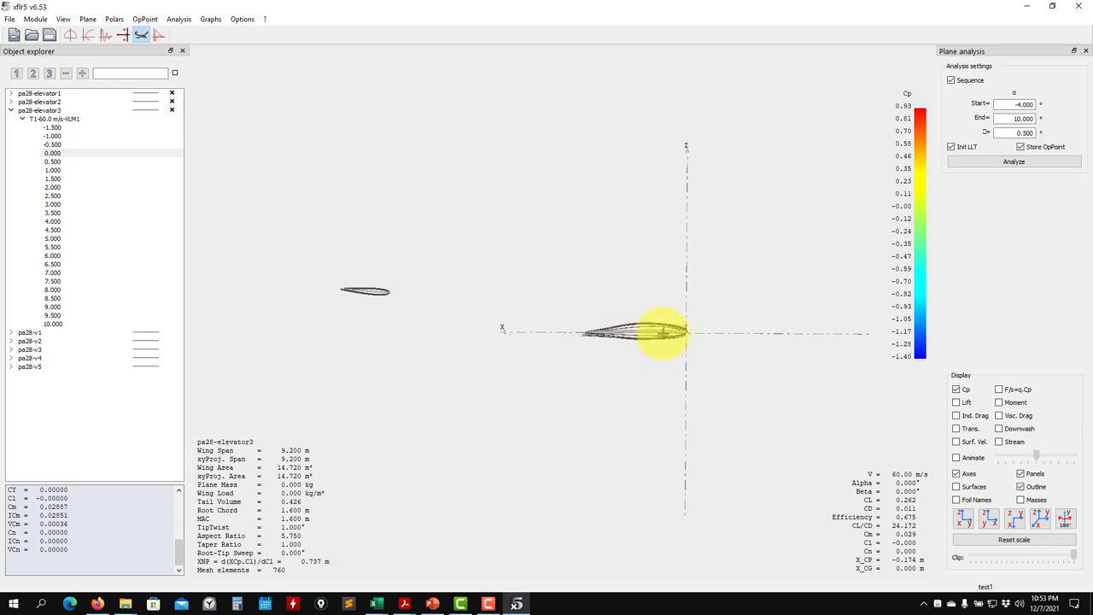
pyautogui.moveTo(654, 343); pyautogui.dragTo(676, 335)
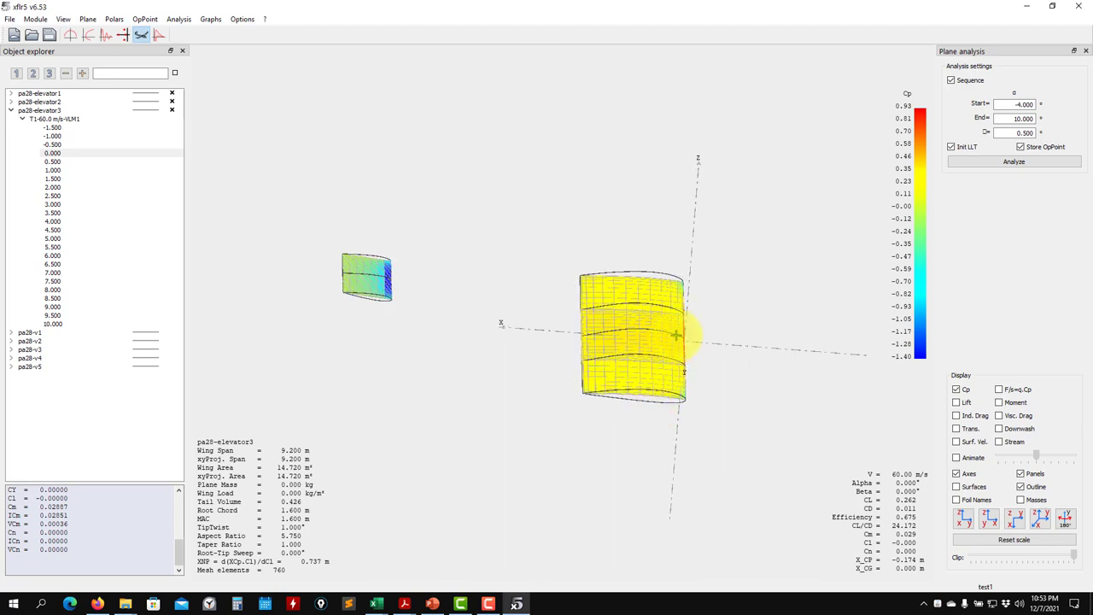
pyautogui.moveTo(657, 390); pyautogui.dragTo(681, 343)
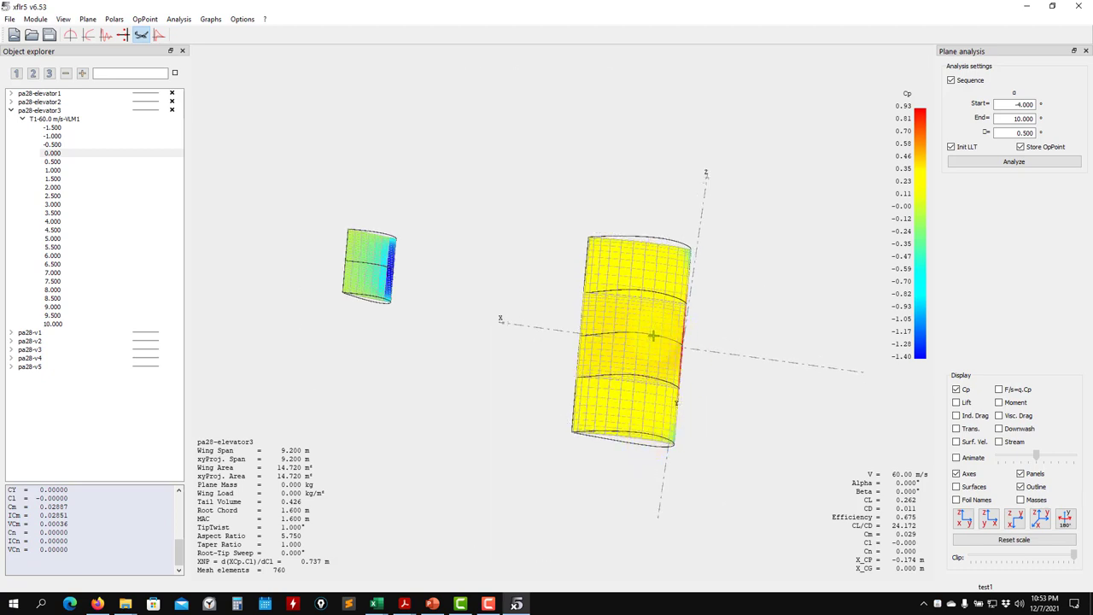
pyautogui.moveTo(653, 335); pyautogui.dragTo(677, 337)
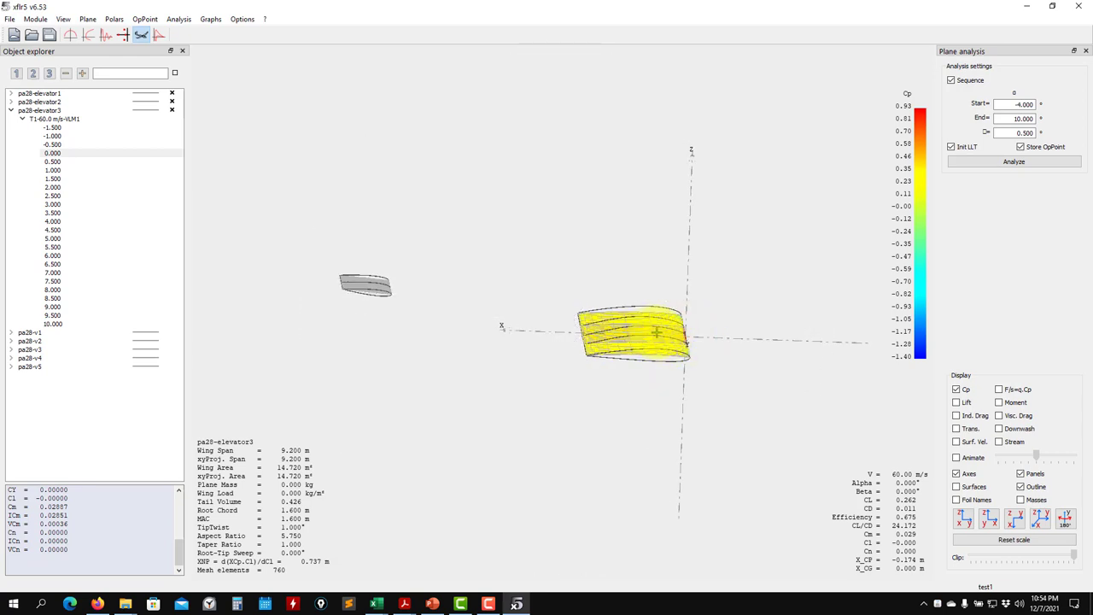
pyautogui.moveTo(666, 336); pyautogui.dragTo(512, 359)
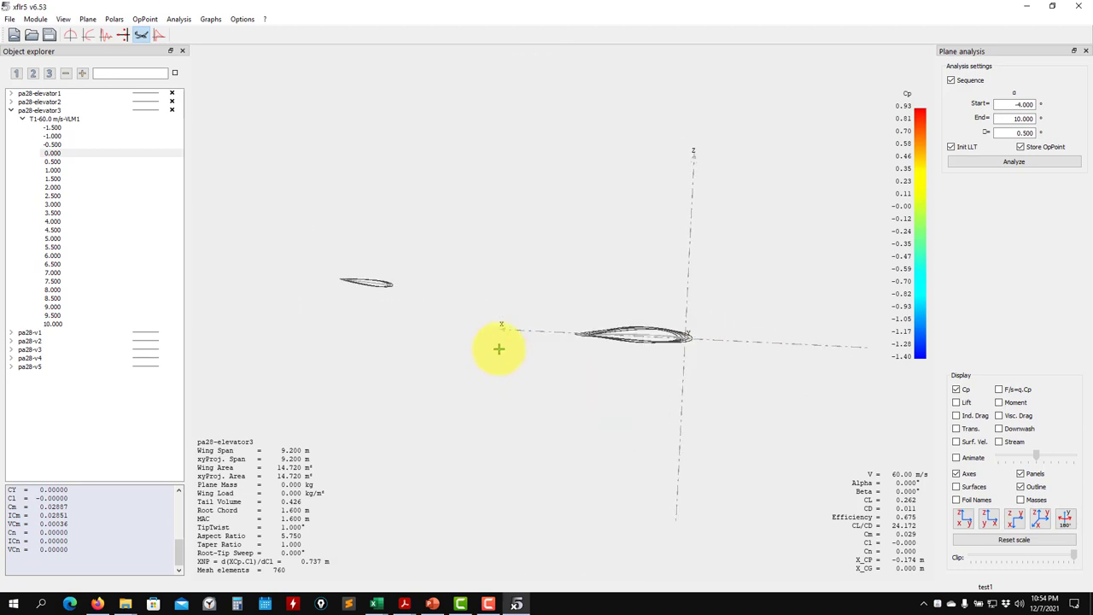
# Review the pa28-elevator3 plane definition with its elevator position and tilt angle, and close it without changes.
pyautogui.click(91, 20)
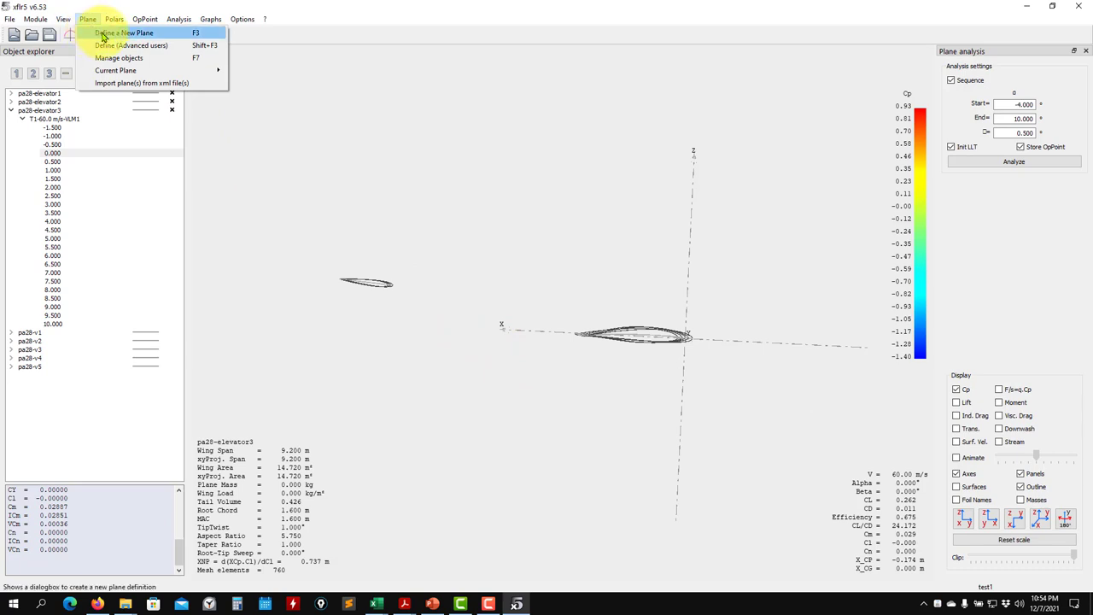
pyautogui.moveTo(106, 70)
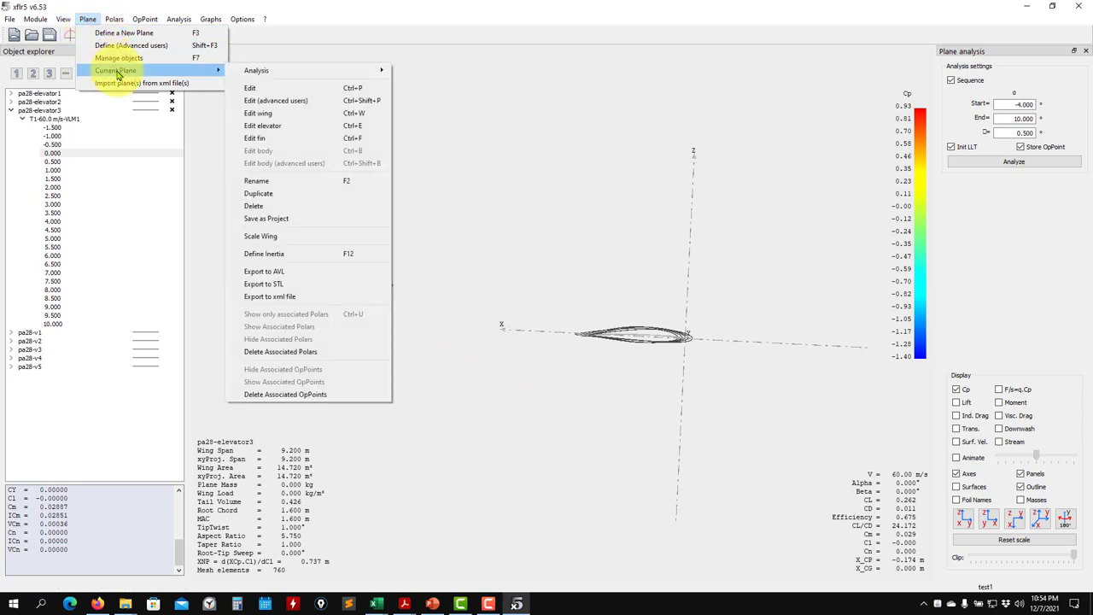
pyautogui.click(252, 87)
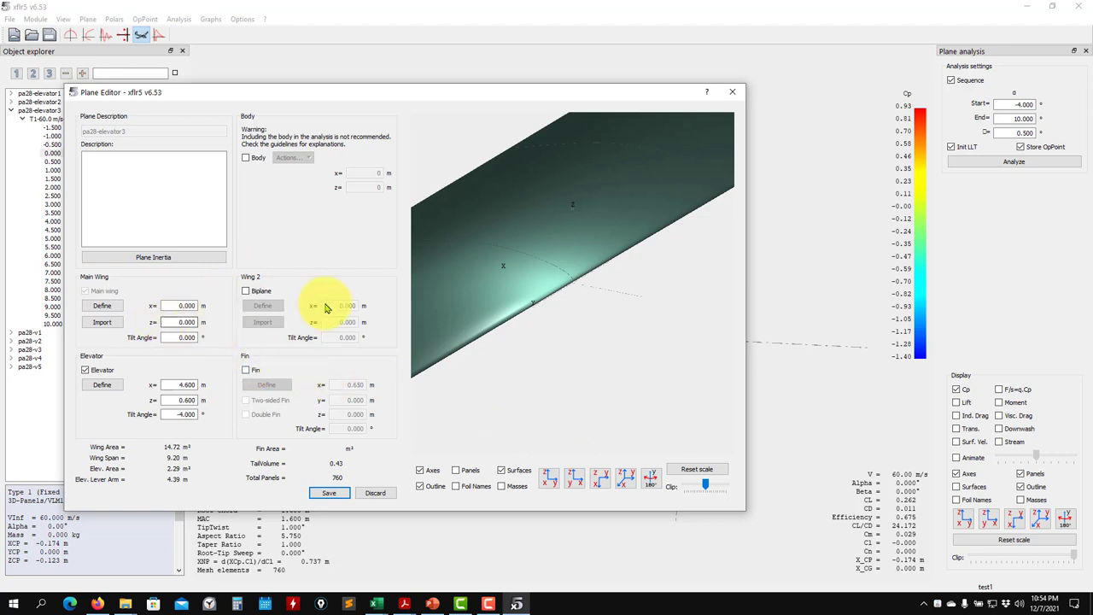
pyautogui.click(732, 91)
# Define a new pa28-elevator3 analysis that ignores the plane inertia and has X_CoG at 0.737 m.
pyautogui.click(177, 19)
pyautogui.click(182, 34)
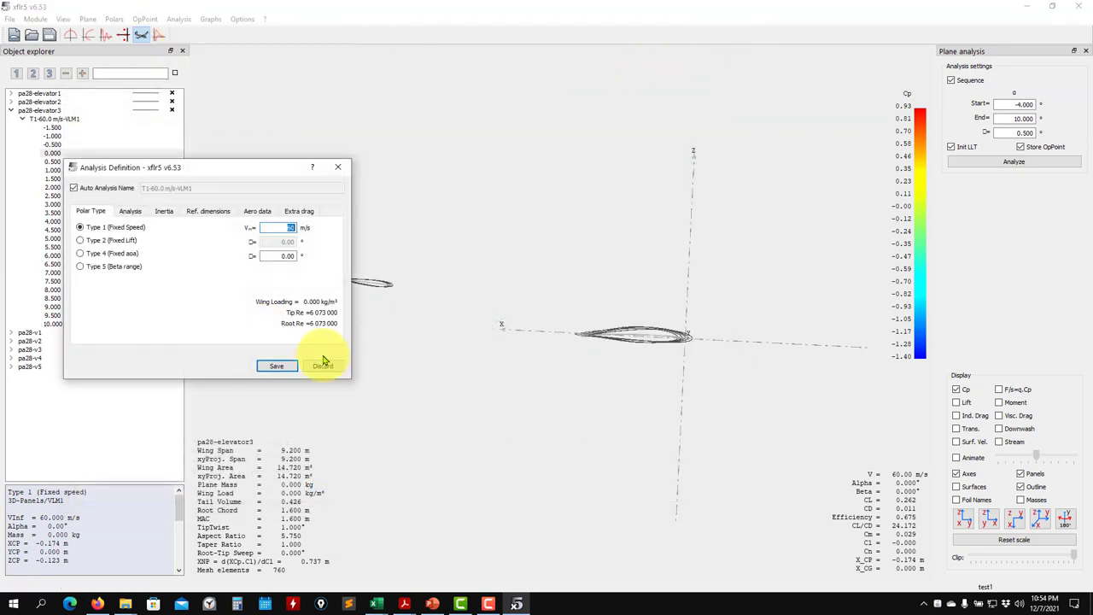
pyautogui.click(164, 212)
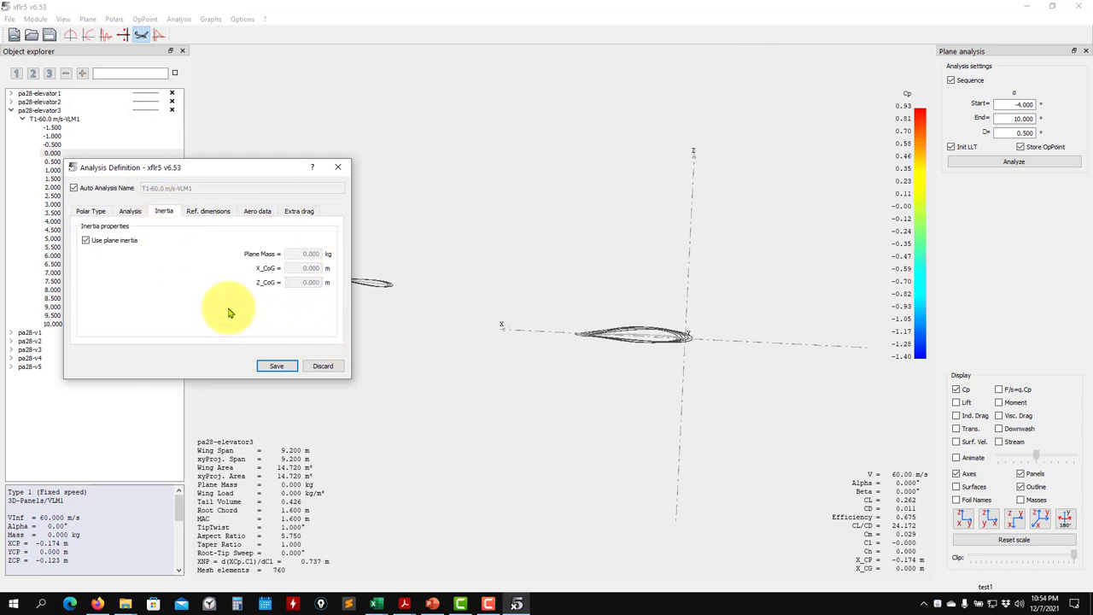
pyautogui.click(110, 241)
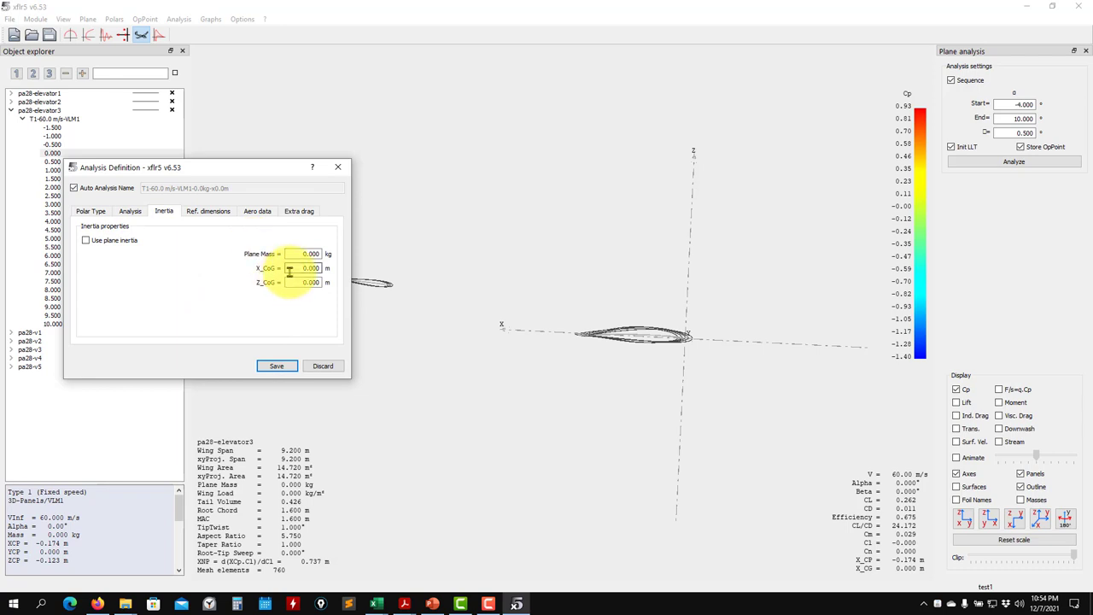
pyautogui.click(690, 342)
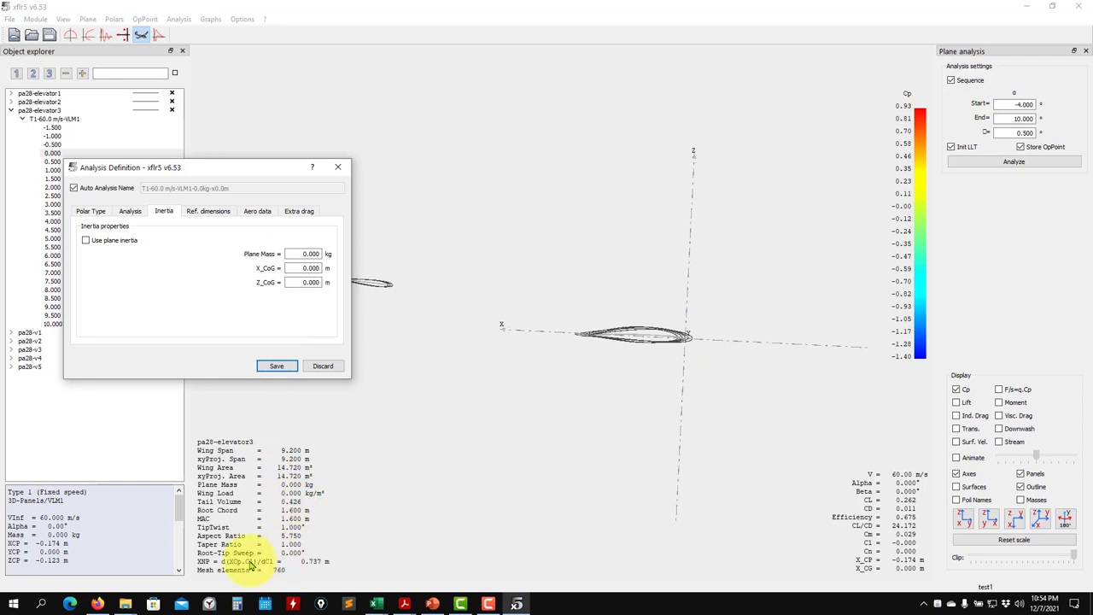
pyautogui.moveTo(287, 268); pyautogui.dragTo(336, 271)
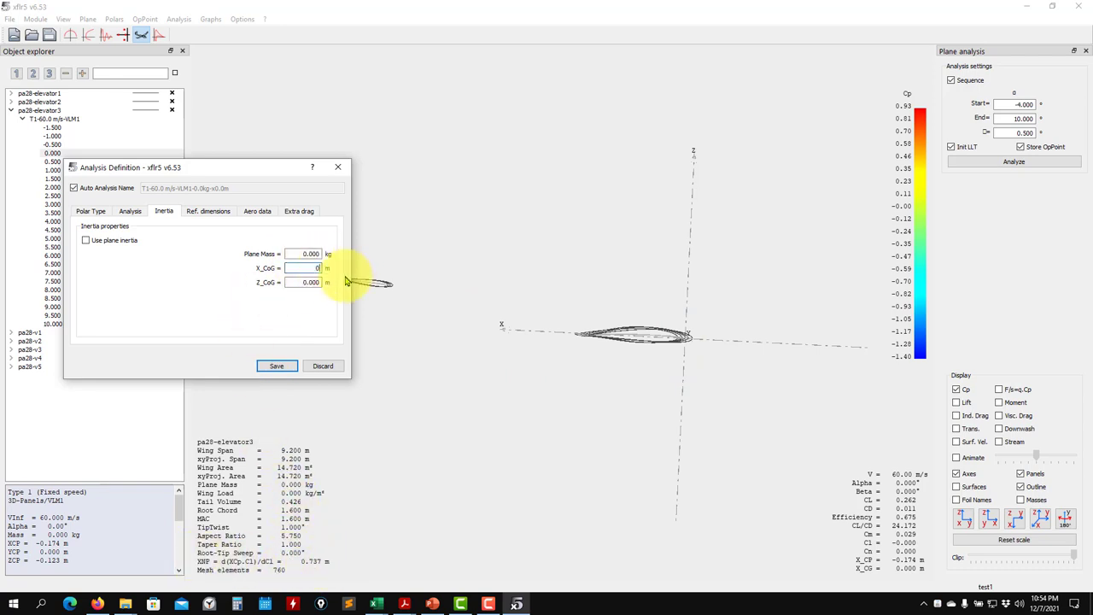
pyautogui.write('0.737')
pyautogui.click(275, 365)
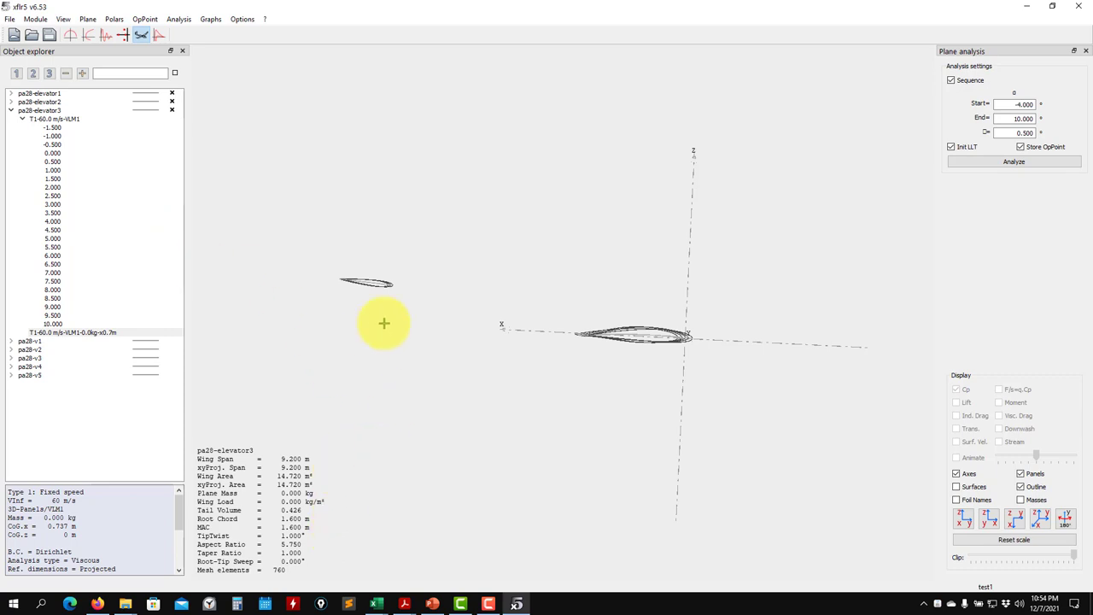
# Run the analysis with the 0.737 m centre of gravity and show its Cm curve in the polar graphs.
pyautogui.click(1012, 162)
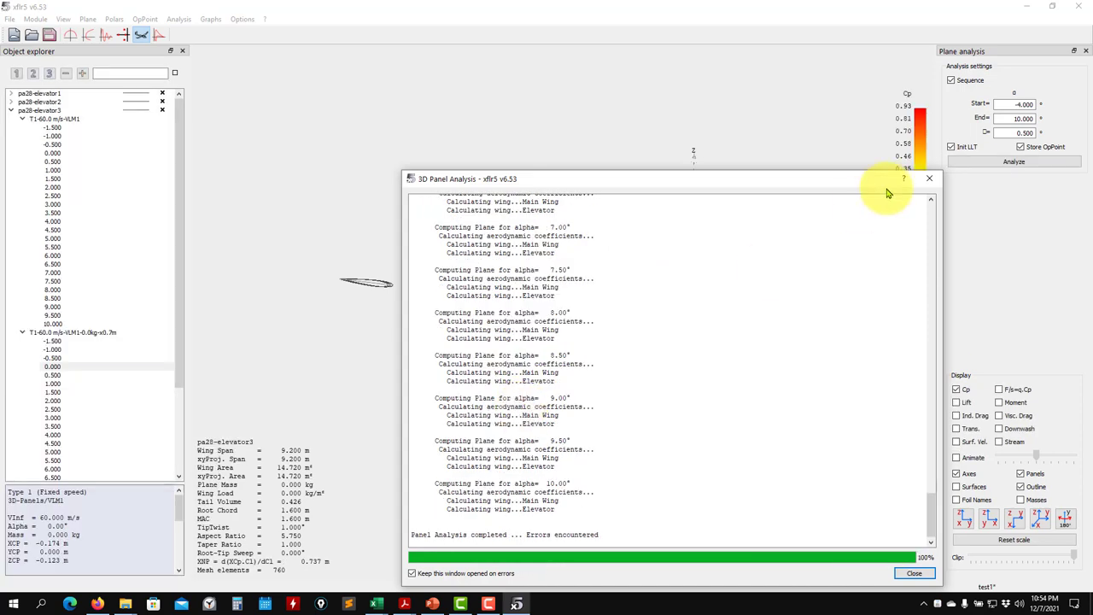
pyautogui.click(930, 179)
pyautogui.click(89, 34)
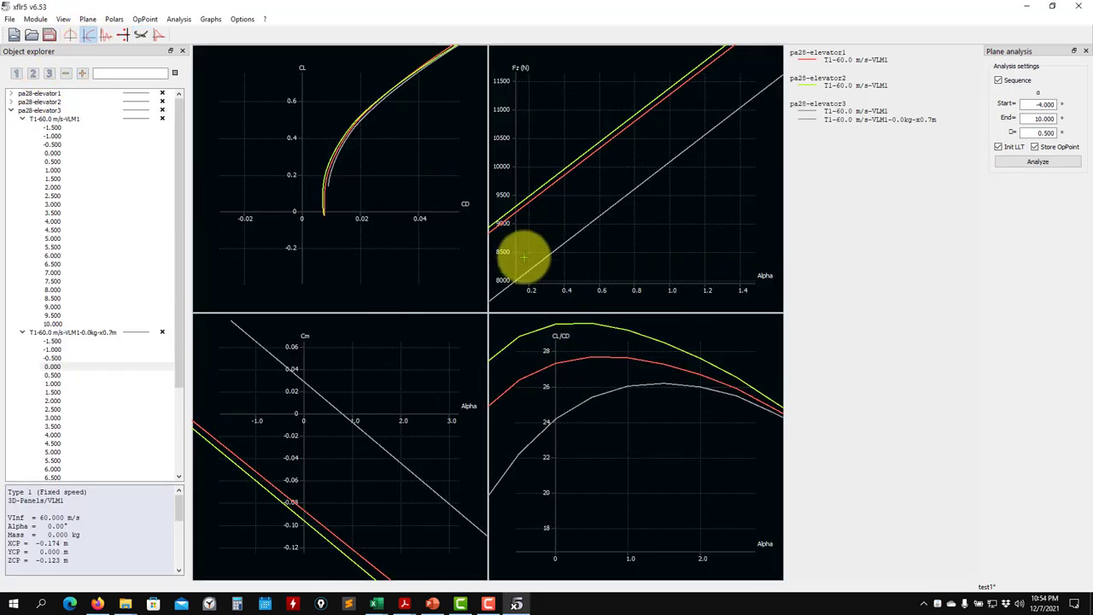
pyautogui.scroll(-5, 359, 480)
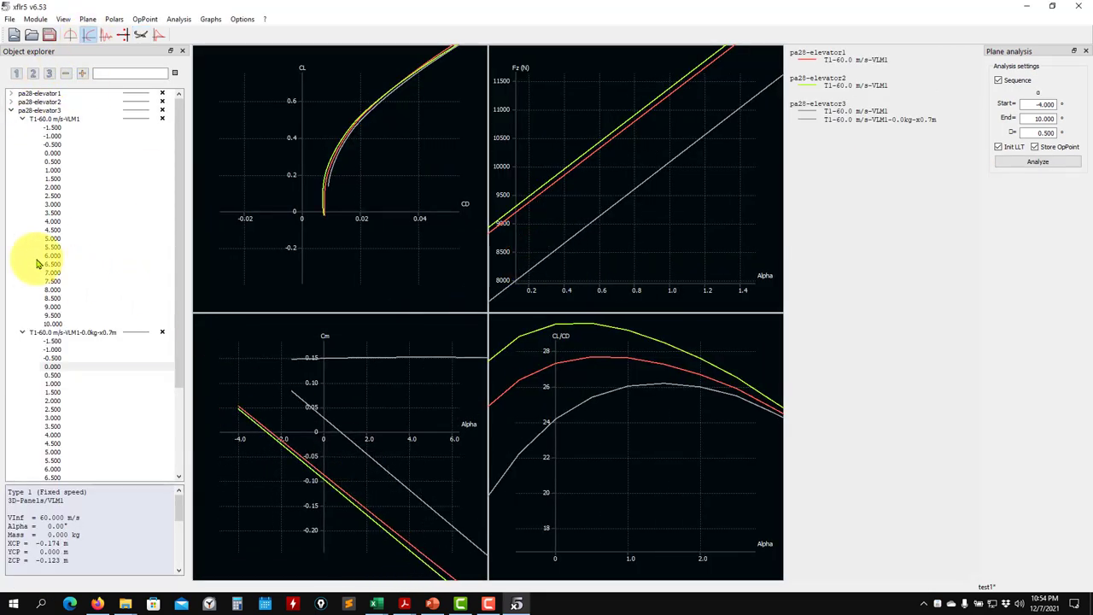
# Hide the pa28-elevator1, pa28-elevator2 and original T1-60.0 m/s-VLM1 polars, leaving only the 0.737 m centre-of-gravity polar plotted.
pyautogui.click(22, 120)
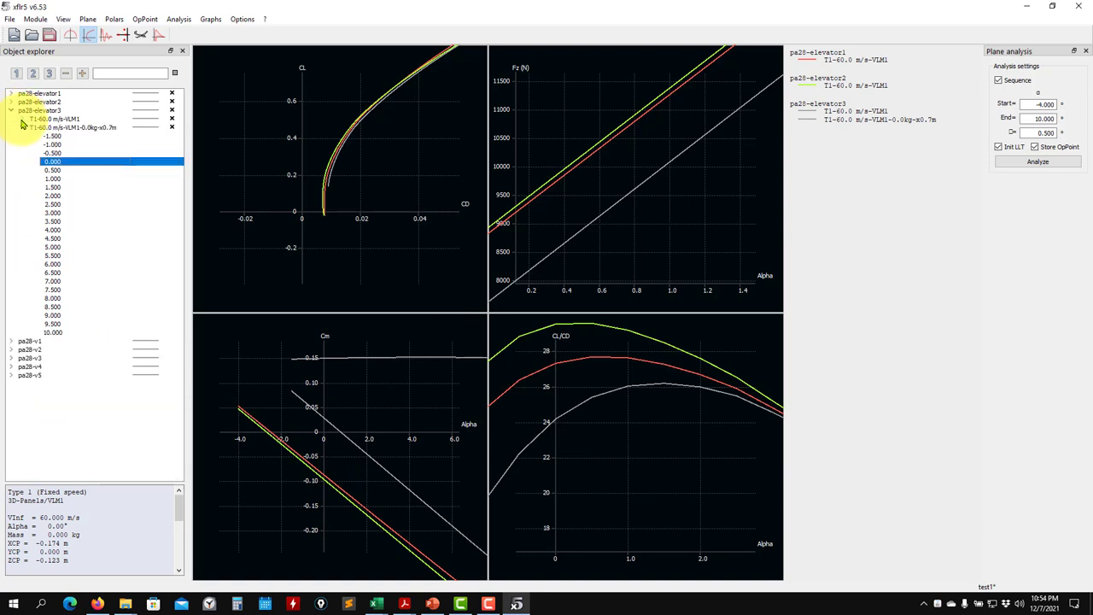
pyautogui.click(171, 102)
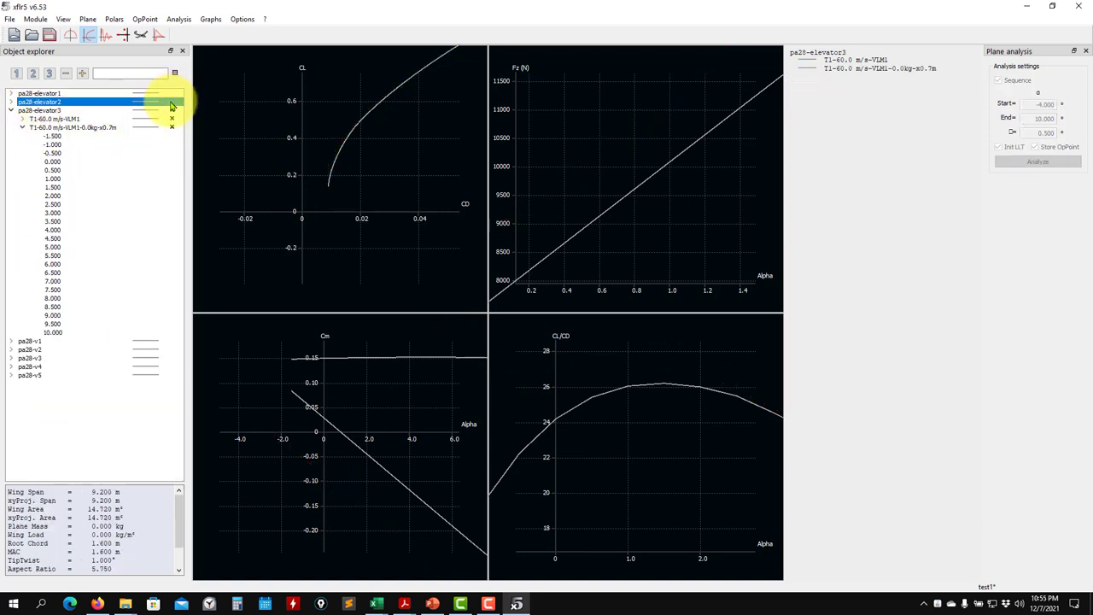
pyautogui.click(313, 365)
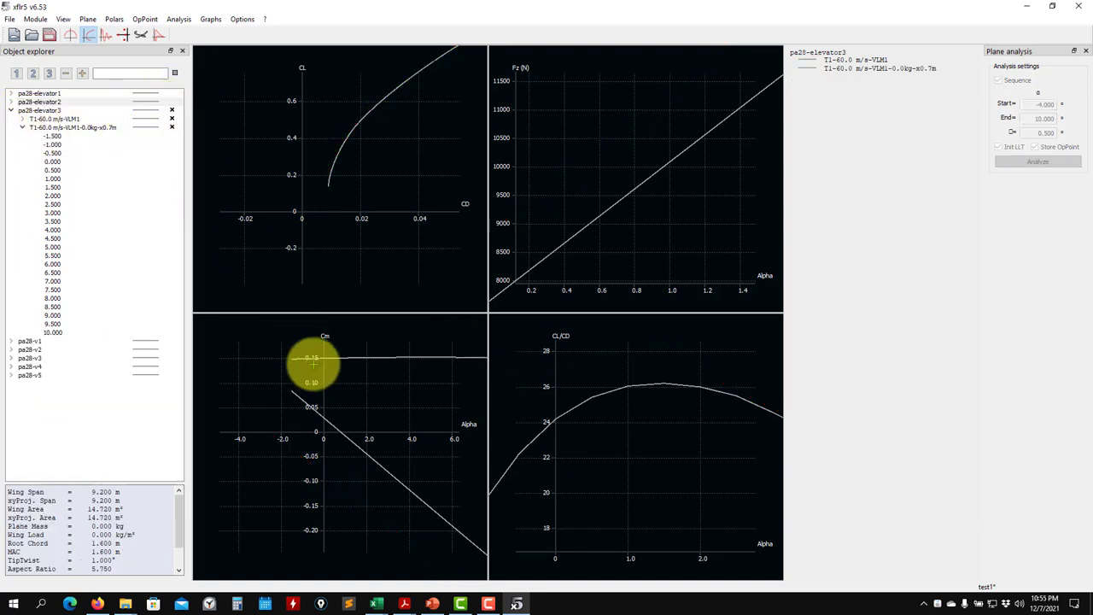
pyautogui.click(171, 119)
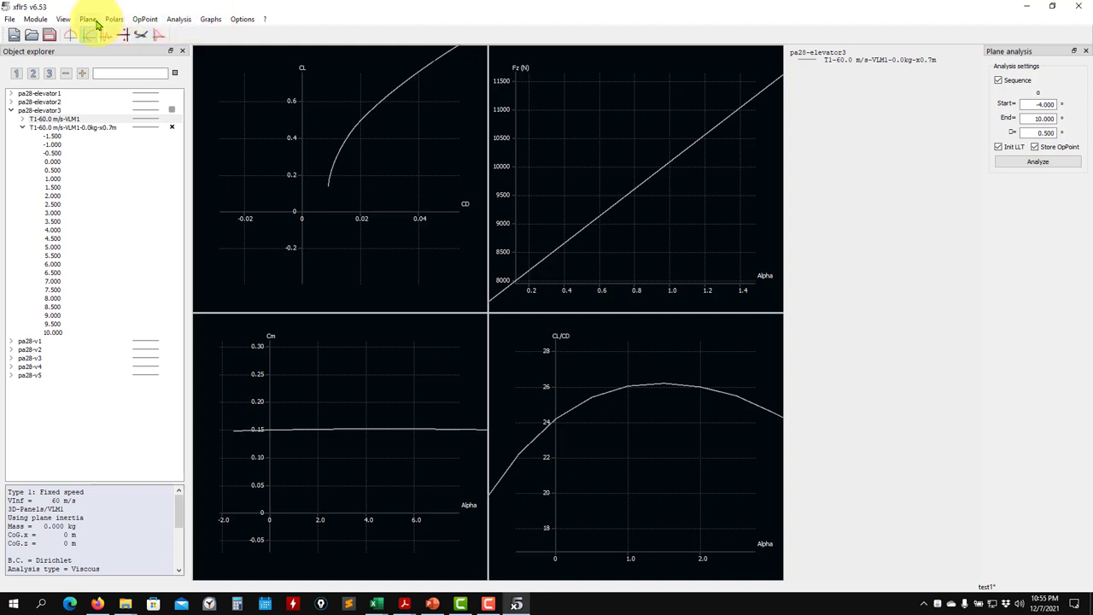
# Define another pa28-elevator3 analysis with X_CoG at 0.9 m.
pyautogui.click(93, 21)
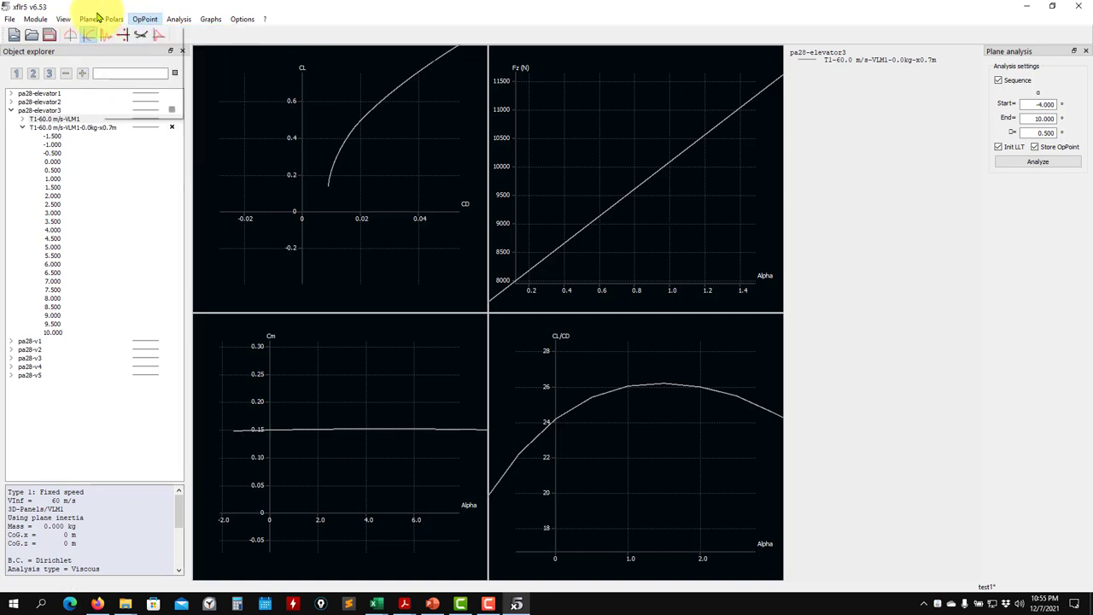
pyautogui.click(75, 128)
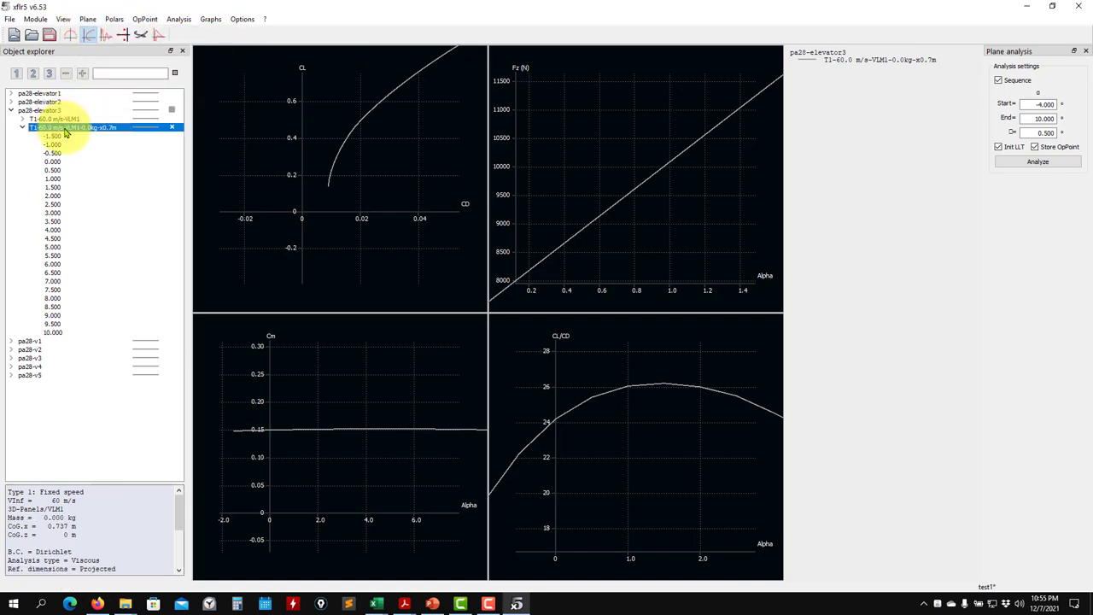
pyautogui.rightClick(78, 130)
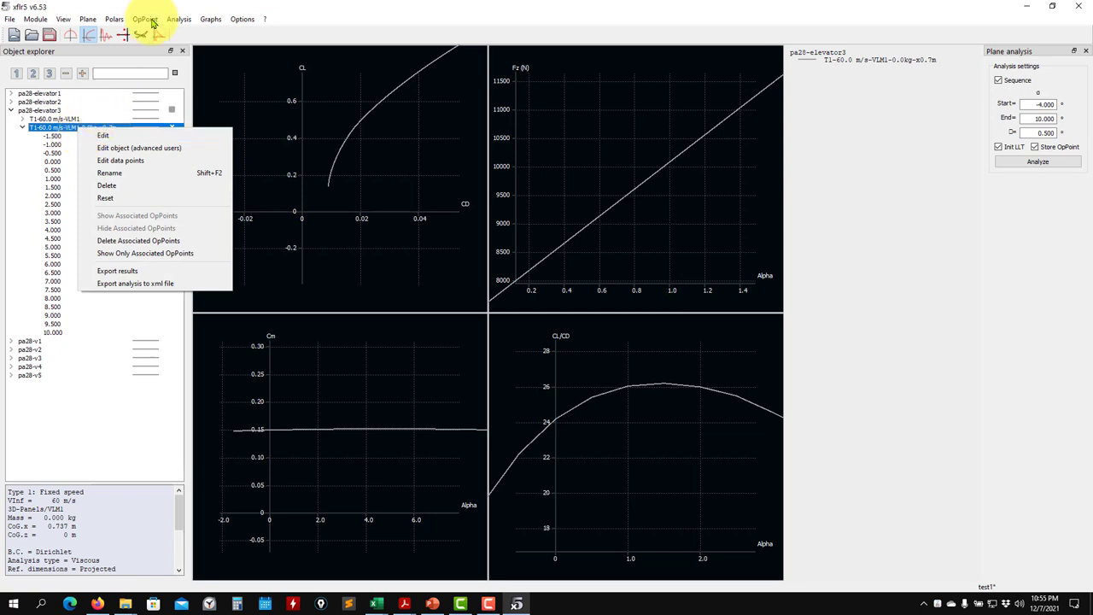
pyautogui.click(176, 19)
pyautogui.click(178, 18)
pyautogui.click(190, 34)
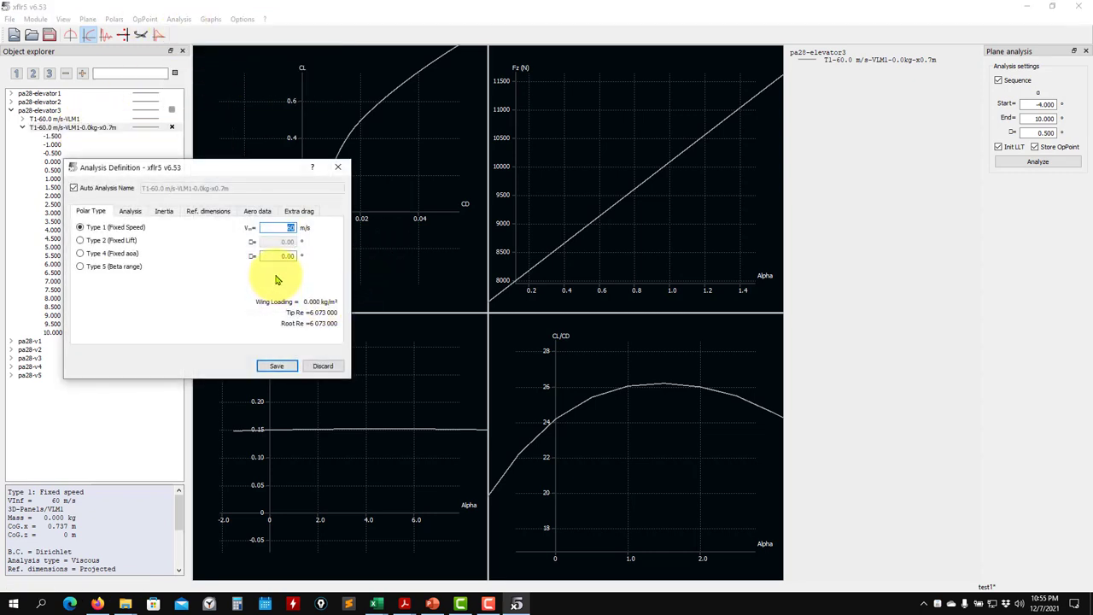
pyautogui.click(131, 211)
pyautogui.click(163, 212)
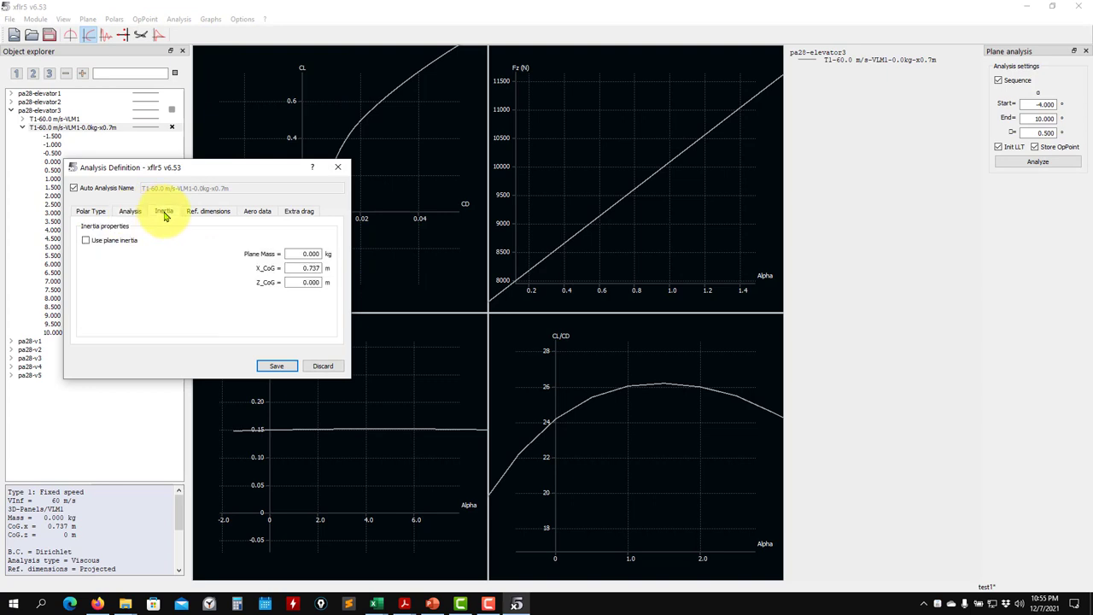
pyautogui.doubleClick(299, 268)
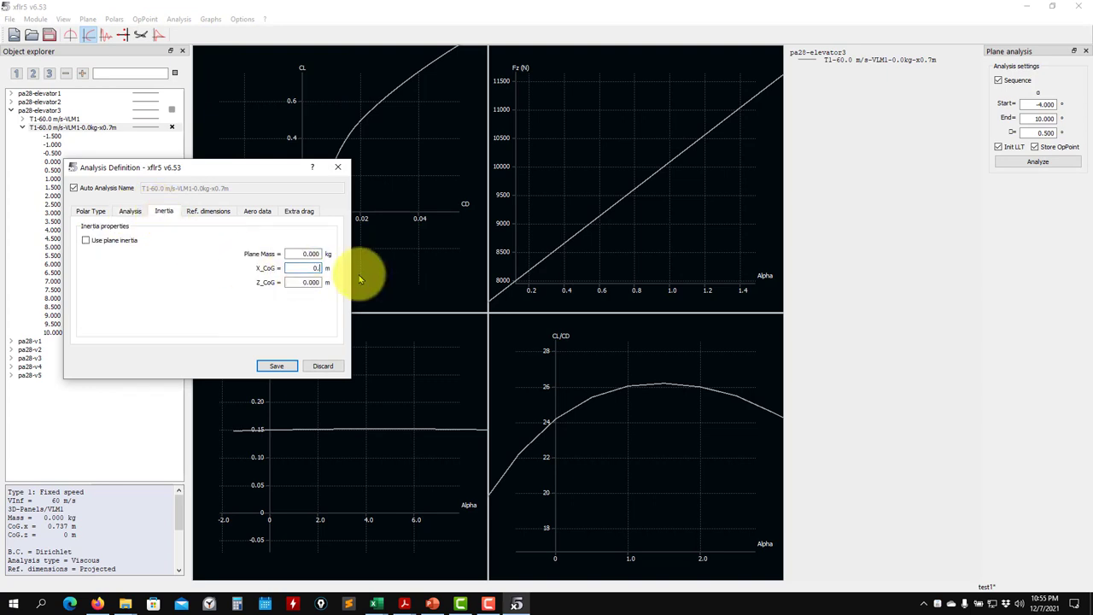
pyautogui.write('0.9')
pyautogui.click(275, 365)
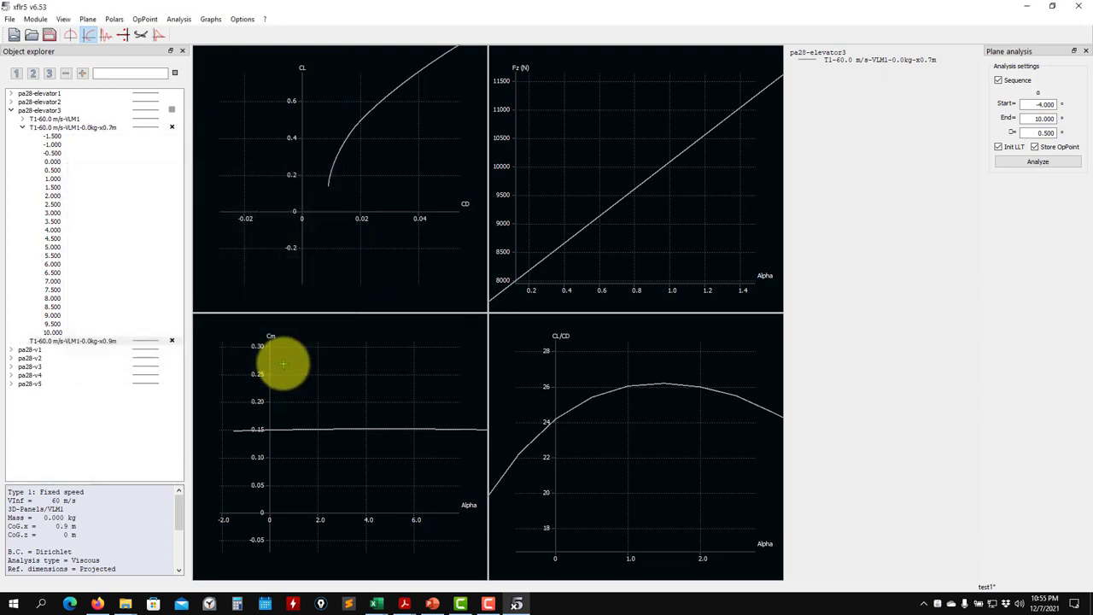
# Run the 0.9 m centre-of-gravity analysis and compare its Cm curve with the 0.737 m one.
pyautogui.click(1037, 162)
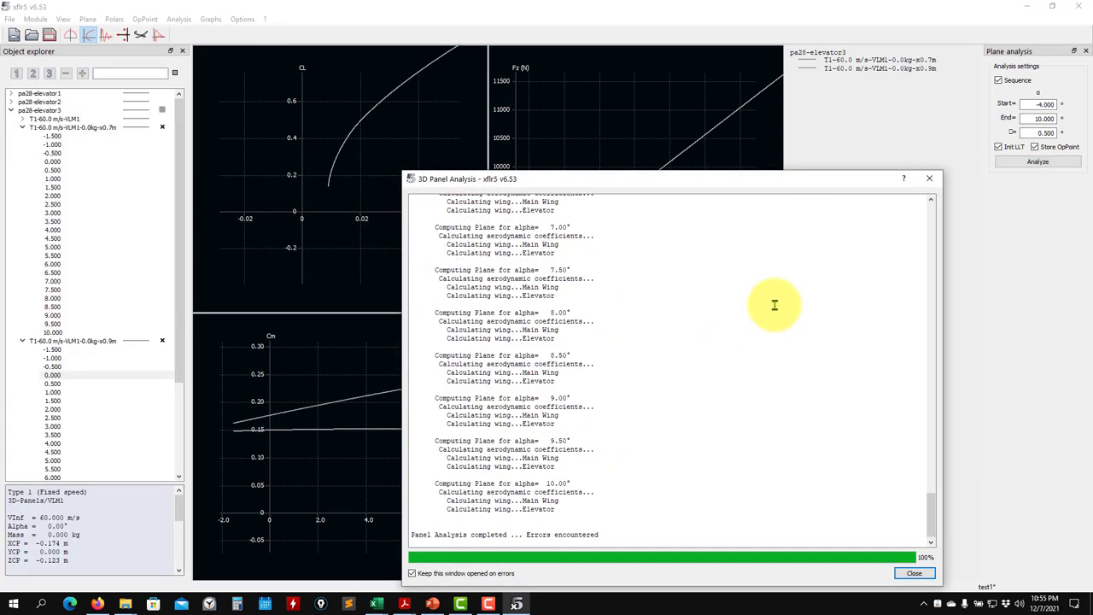
pyautogui.click(929, 179)
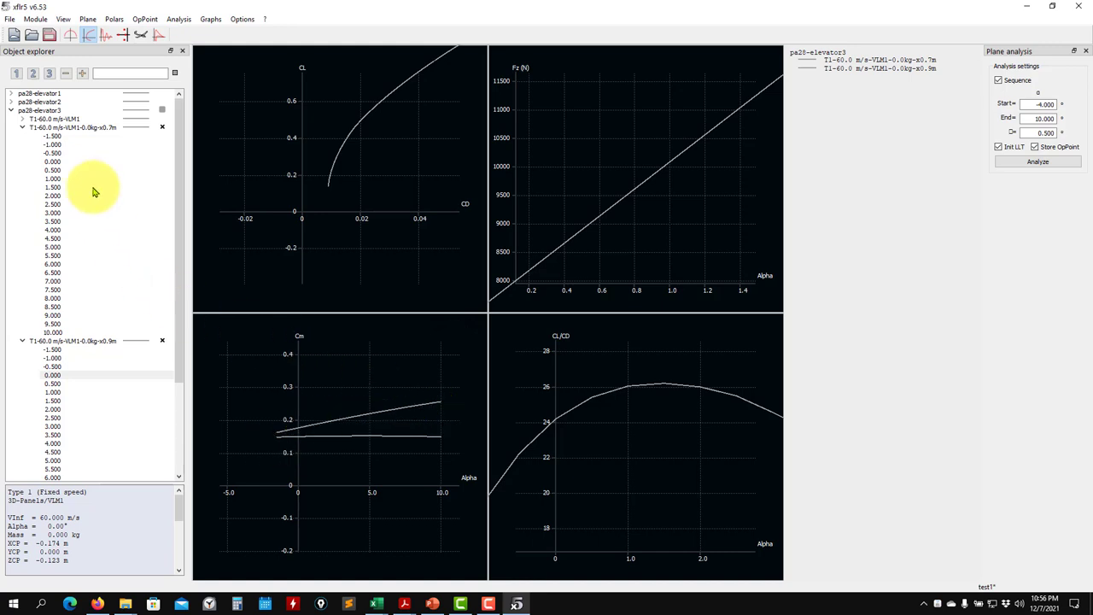
pyautogui.click(22, 127)
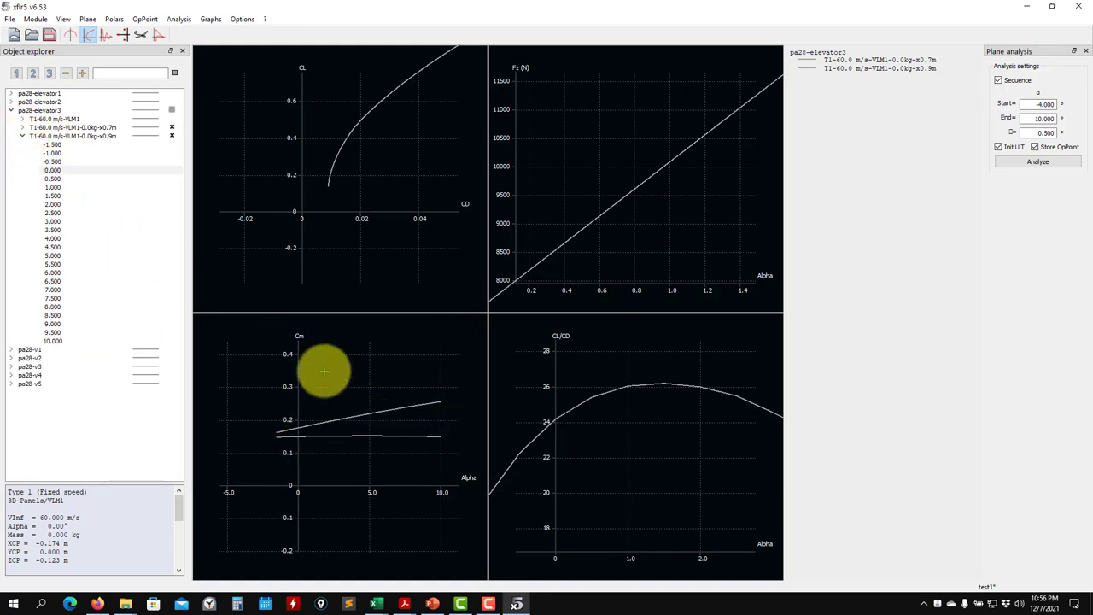
pyautogui.click(384, 348)
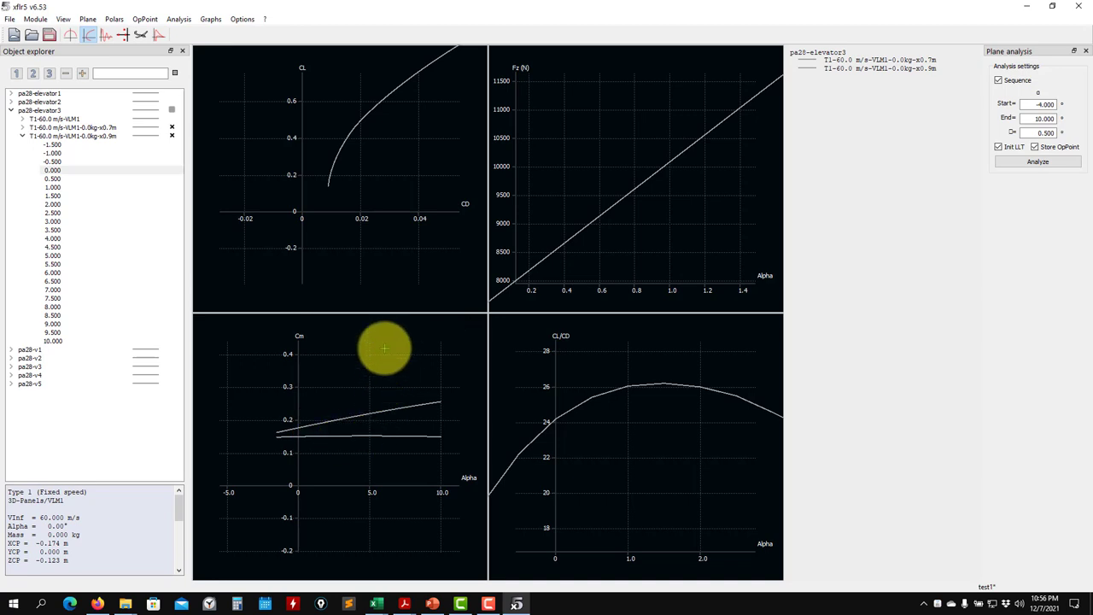
# Inspect the plane in 3D from the side to relate the centre of gravity to the wing and elevator.
pyautogui.click(141, 35)
pyautogui.moveTo(529, 344)
pyautogui.mouseDown()
pyautogui.moveTo(495, 325)
pyautogui.moveTo(514, 335)
pyautogui.mouseUp()
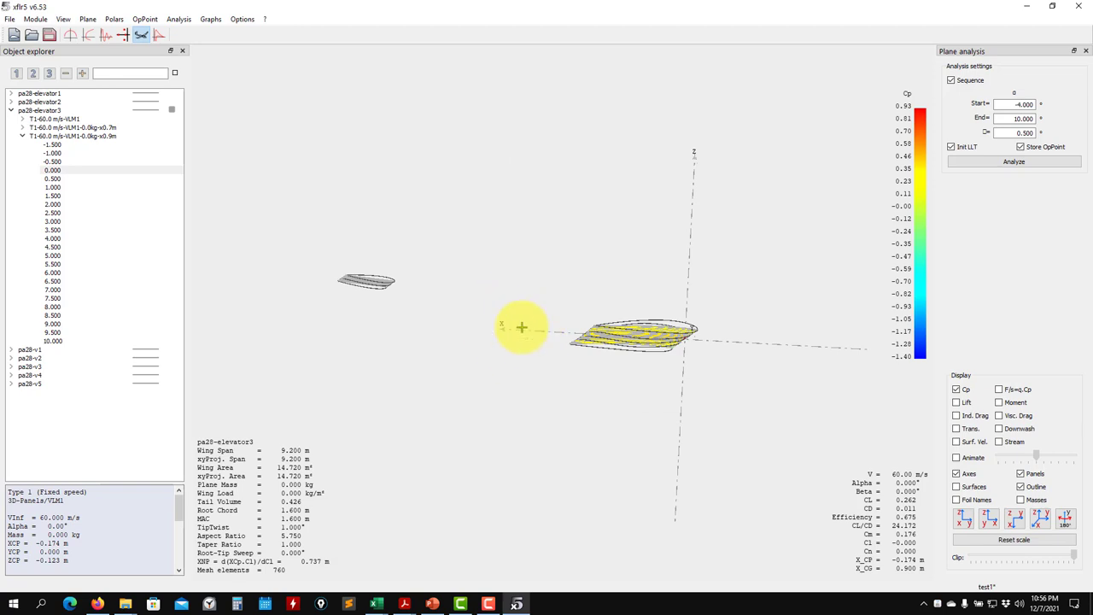
pyautogui.moveTo(574, 342)
pyautogui.mouseDown()
pyautogui.moveTo(572, 352)
pyautogui.moveTo(559, 333)
pyautogui.mouseUp()
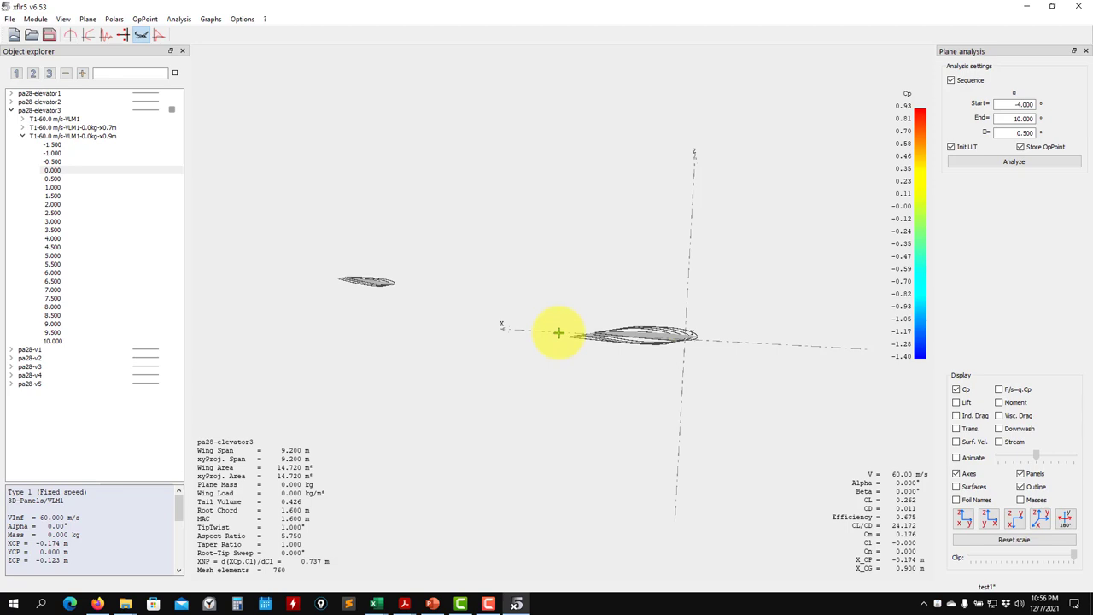
pyautogui.moveTo(561, 323)
pyautogui.mouseDown()
pyautogui.moveTo(568, 342)
pyautogui.moveTo(572, 328)
pyautogui.mouseUp()
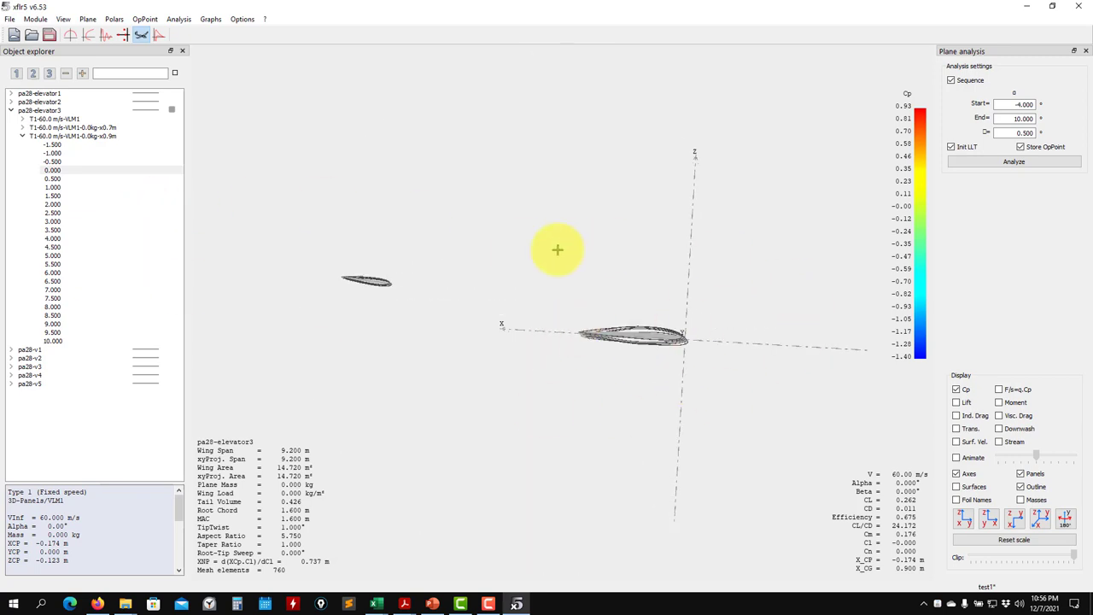
pyautogui.moveTo(590, 339); pyautogui.dragTo(596, 350)
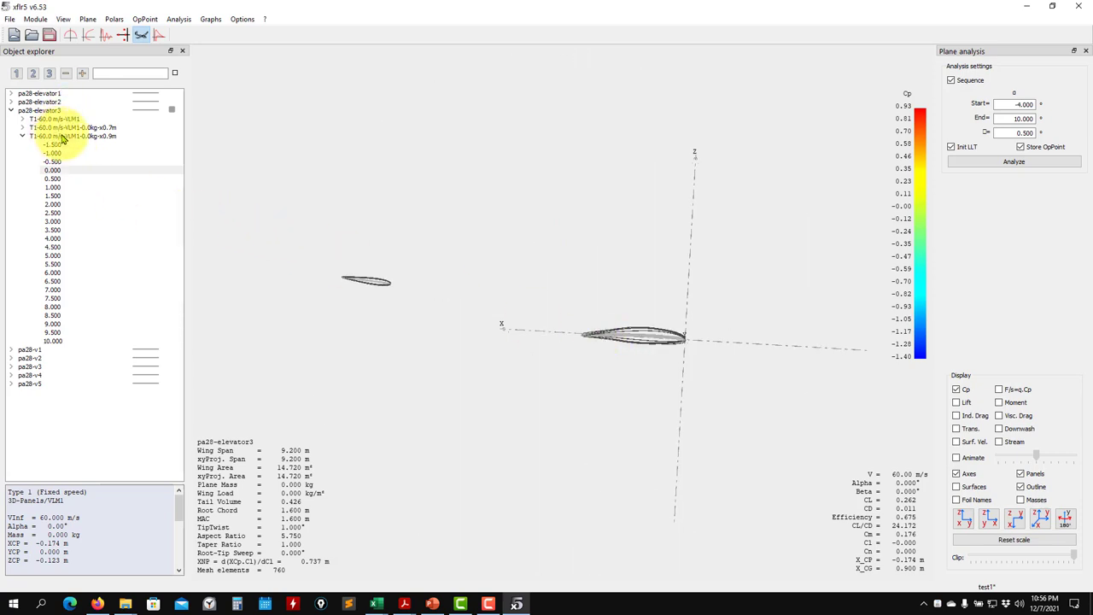
# Define a further pa28-elevator3 analysis with X_CoG at 0.25 m.
pyautogui.click(177, 19)
pyautogui.click(205, 32)
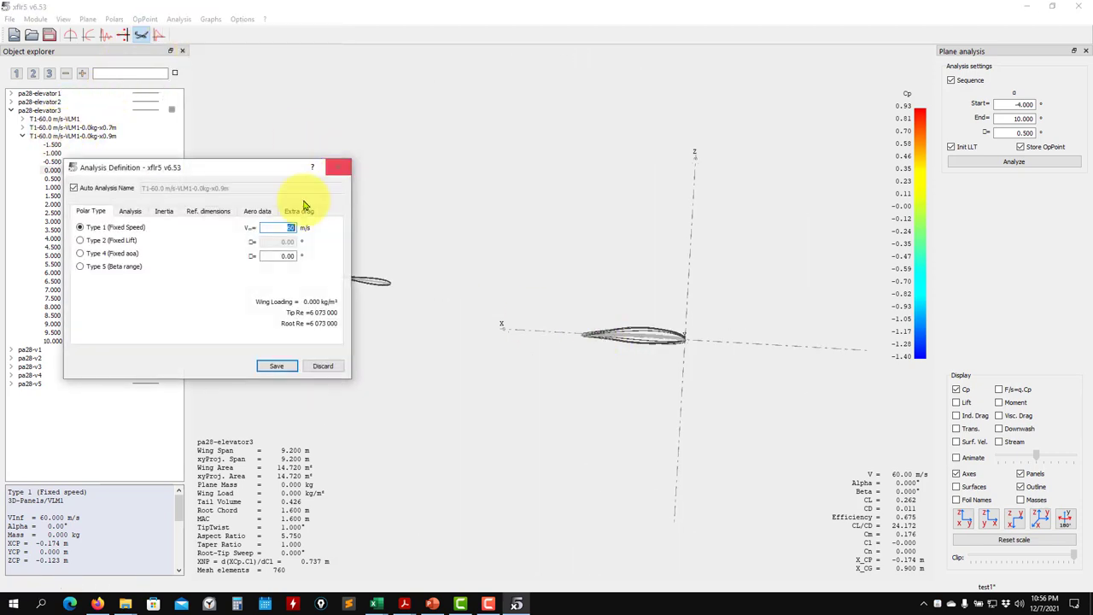
pyautogui.click(166, 211)
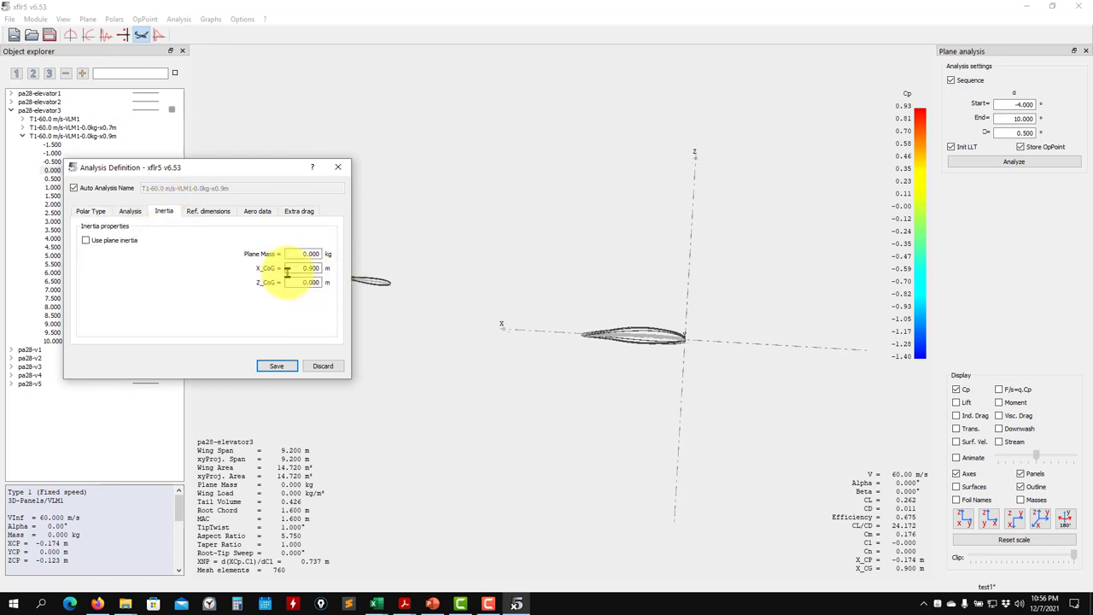
pyautogui.moveTo(290, 268); pyautogui.dragTo(326, 268)
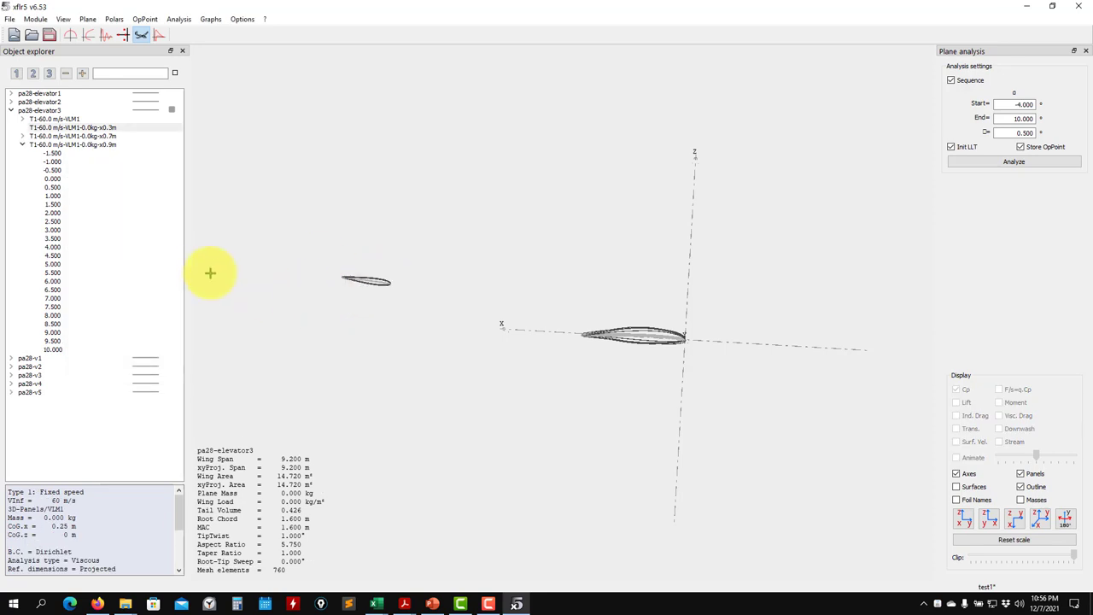
# Run the 0.25 m centre-of-gravity analysis and plot its polars alongside the other two.
pyautogui.click(21, 146)
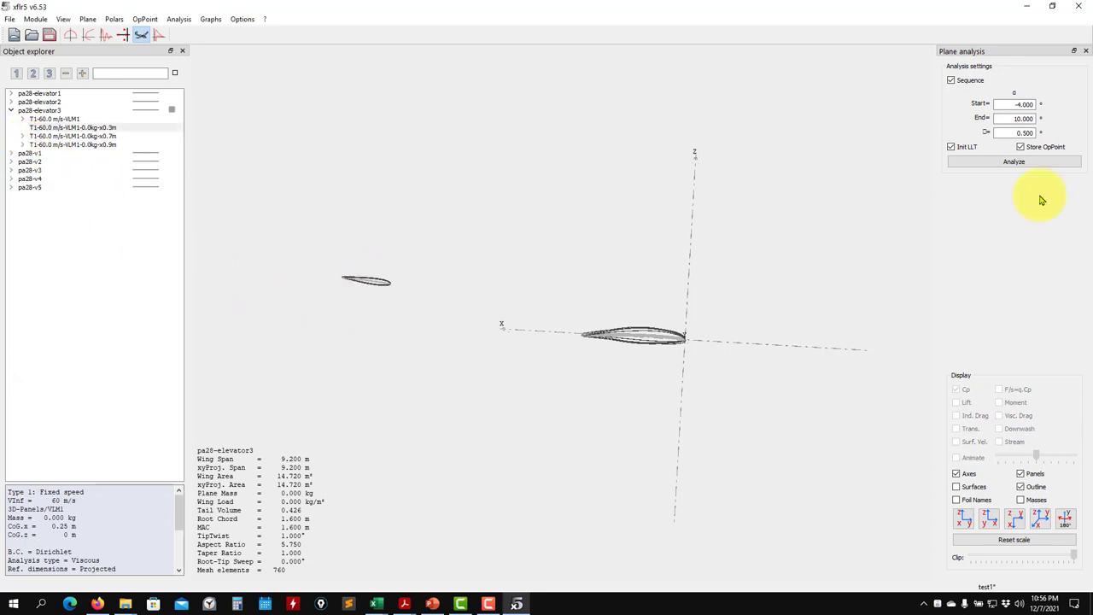
pyautogui.click(1014, 162)
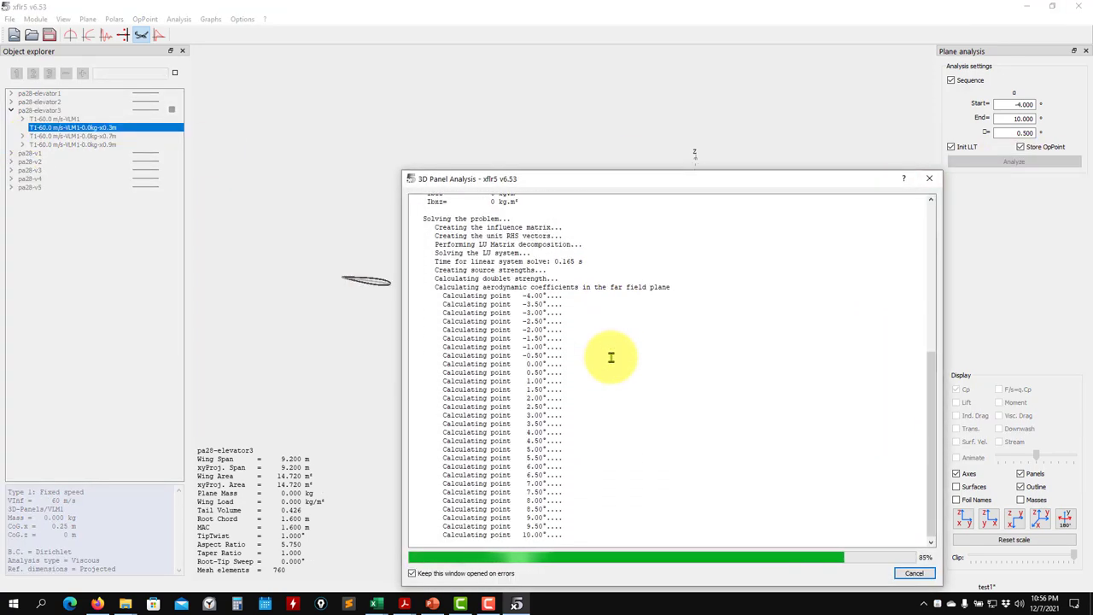
pyautogui.click(91, 39)
pyautogui.click(929, 179)
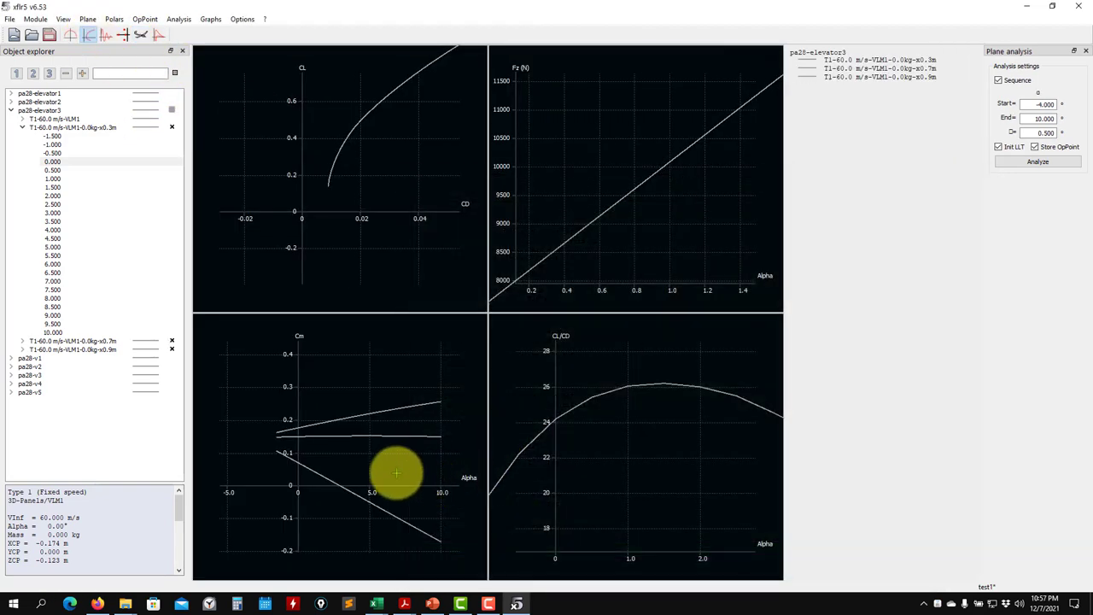
# Examine the Cm versus alpha graph around the point where the 0.25 m centre-of-gravity curve crosses zero.
pyautogui.scroll(-2, 393, 478)
pyautogui.scroll(2, 381, 380)
pyautogui.scroll(4, 381, 380)
pyautogui.moveTo(360, 419); pyautogui.dragTo(354, 461)
pyautogui.scroll(4, 354, 461)
pyautogui.scroll(-3, 402, 481)
pyautogui.scroll(2, 403, 480)
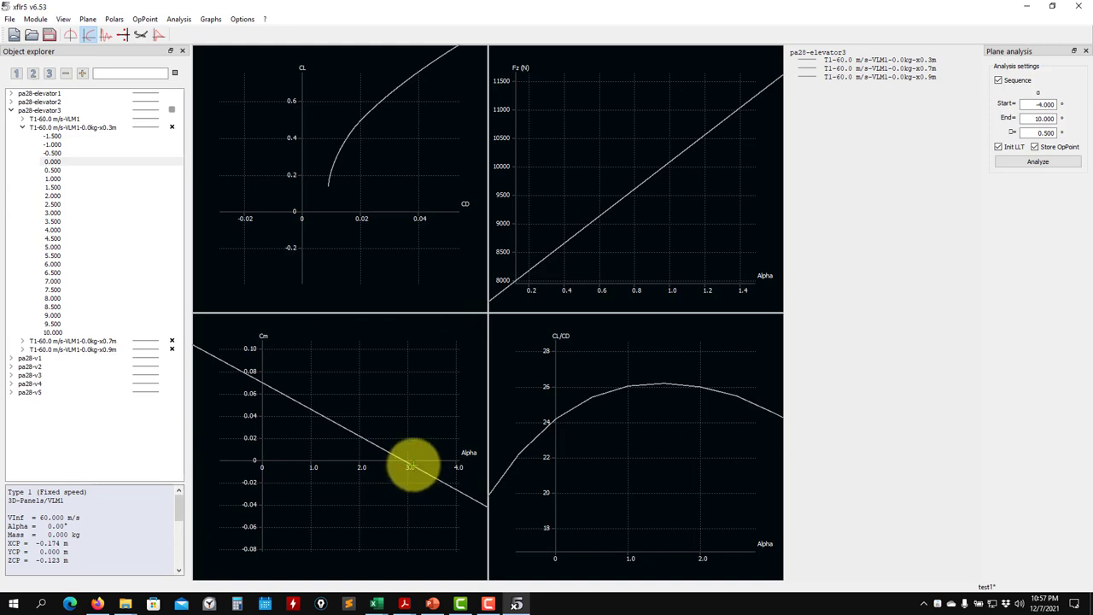
# Examine the Fz versus alpha graph around the 0.25 m centre-of-gravity trim angle near 3°.
pyautogui.scroll(-3, 673, 250)
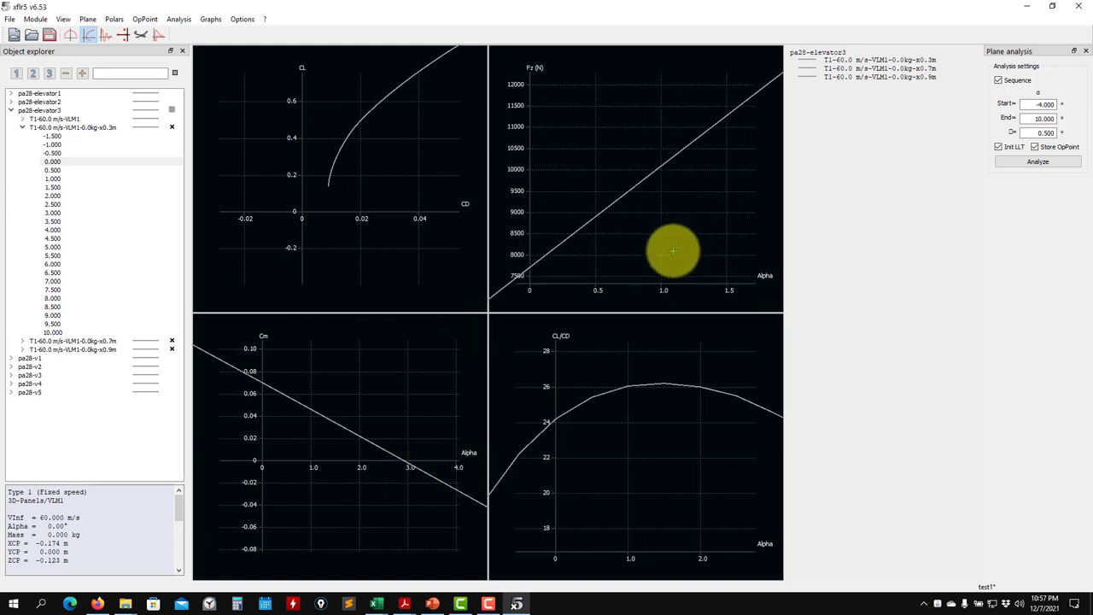
pyautogui.scroll(-4, 673, 250)
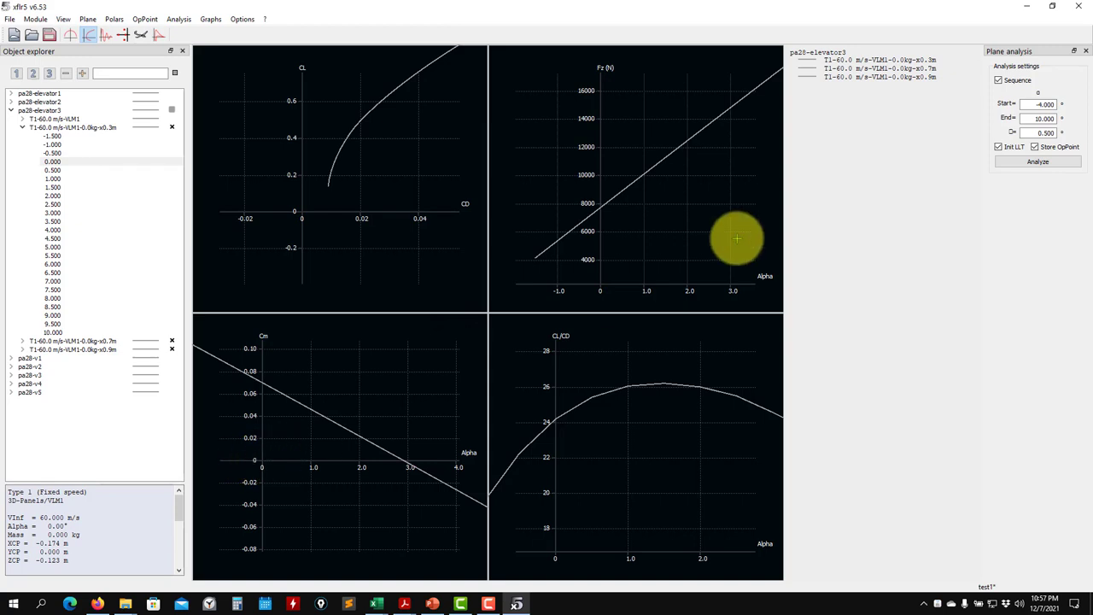
pyautogui.scroll(-2, 674, 246)
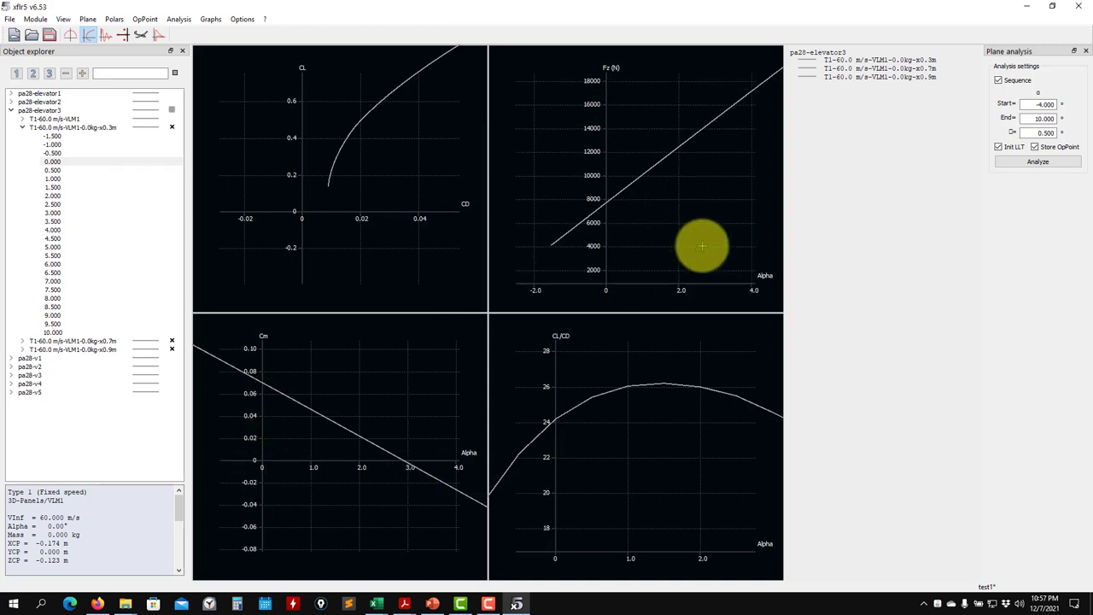
pyautogui.moveTo(655, 246); pyautogui.dragTo(602, 282)
pyautogui.scroll(2, 612, 268)
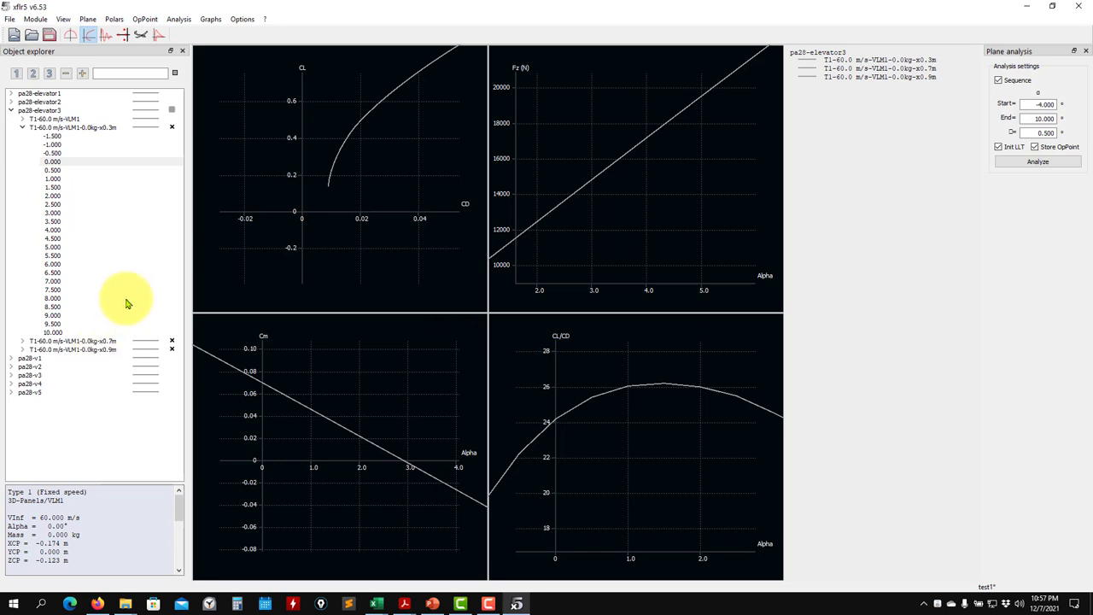
pyautogui.click(22, 119)
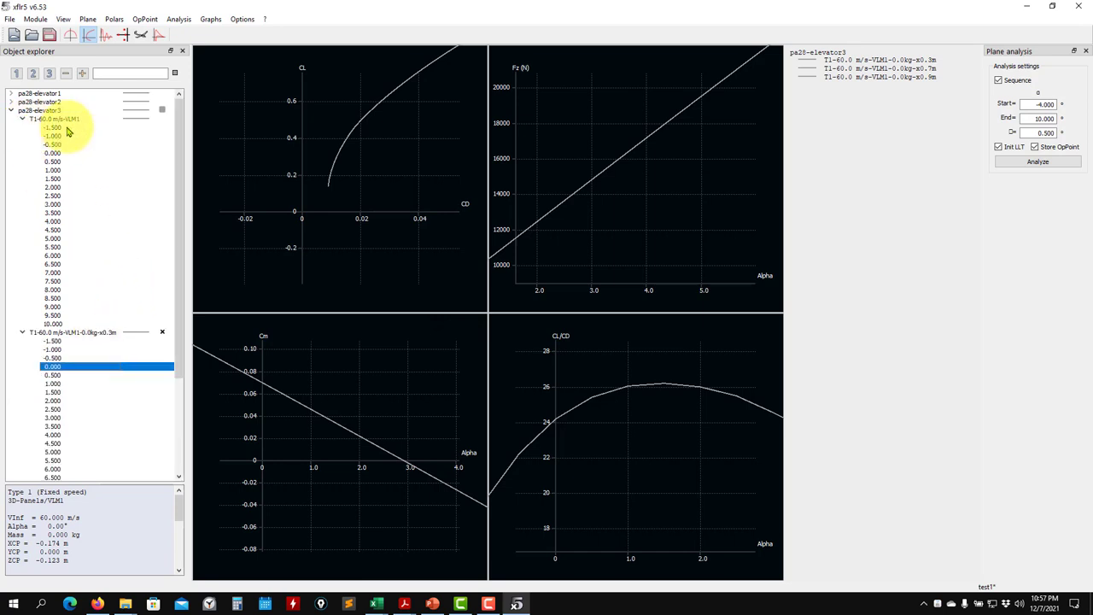
pyautogui.click(23, 332)
pyautogui.click(24, 120)
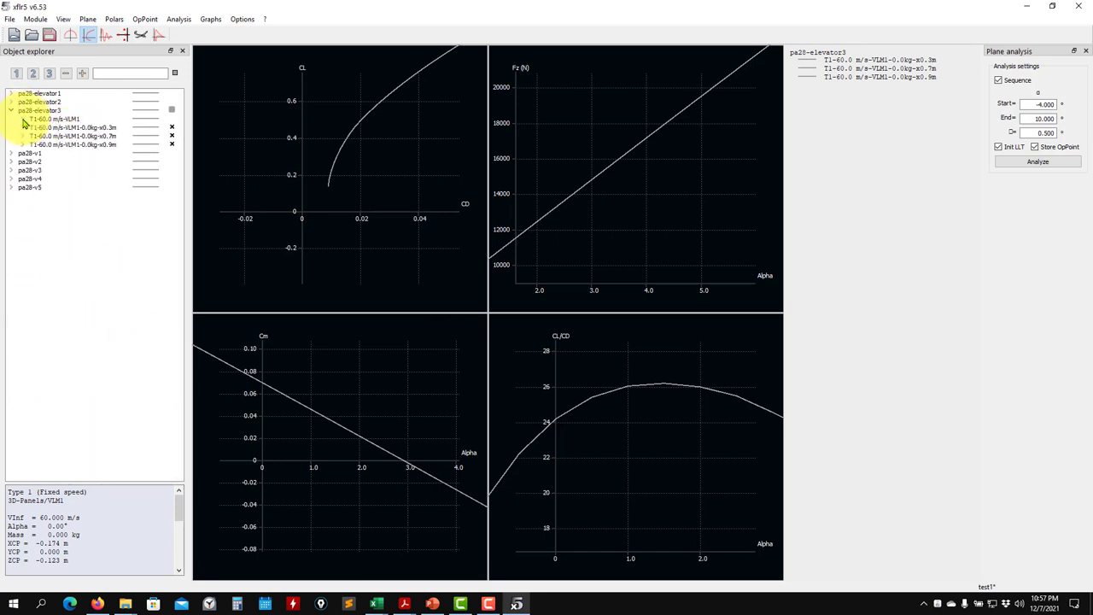
pyautogui.click(82, 127)
pyautogui.click(23, 128)
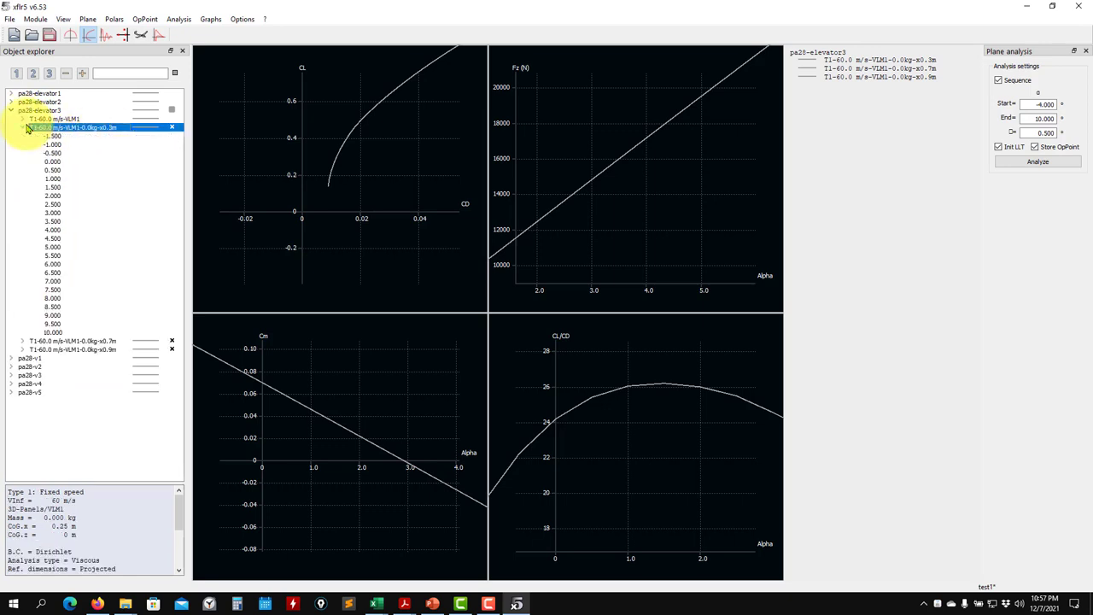
pyautogui.rightClick(84, 126)
pyautogui.click(110, 133)
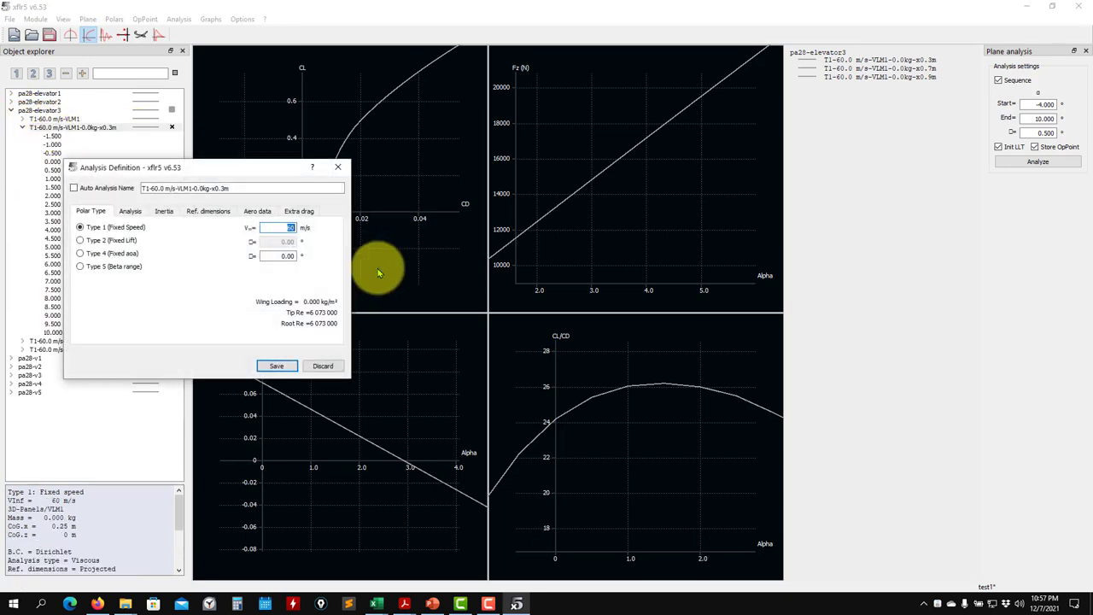
pyautogui.click(323, 366)
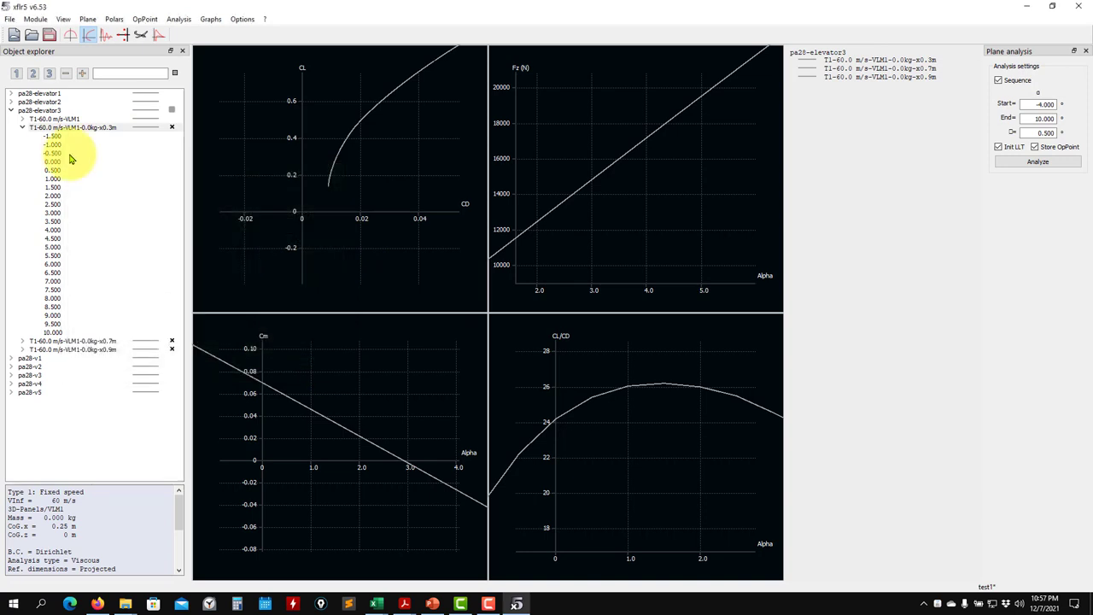
pyautogui.rightClick(76, 127)
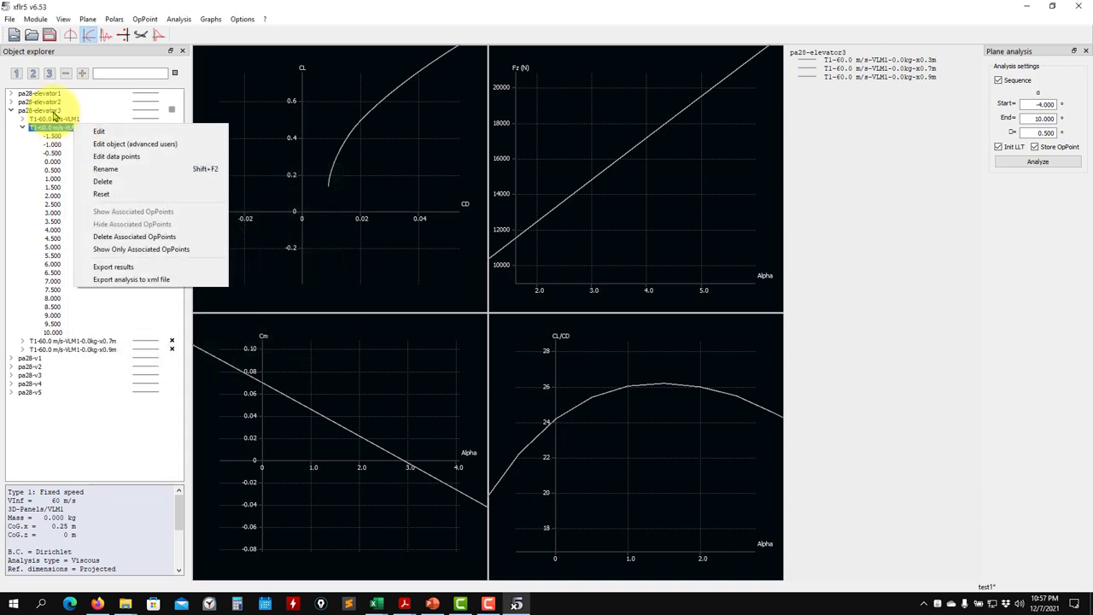
pyautogui.click(54, 112)
# Set pa28-elevator3's elevator tilt angle to -1° and save the plane, overwriting its existing results.
pyautogui.rightClick(53, 110)
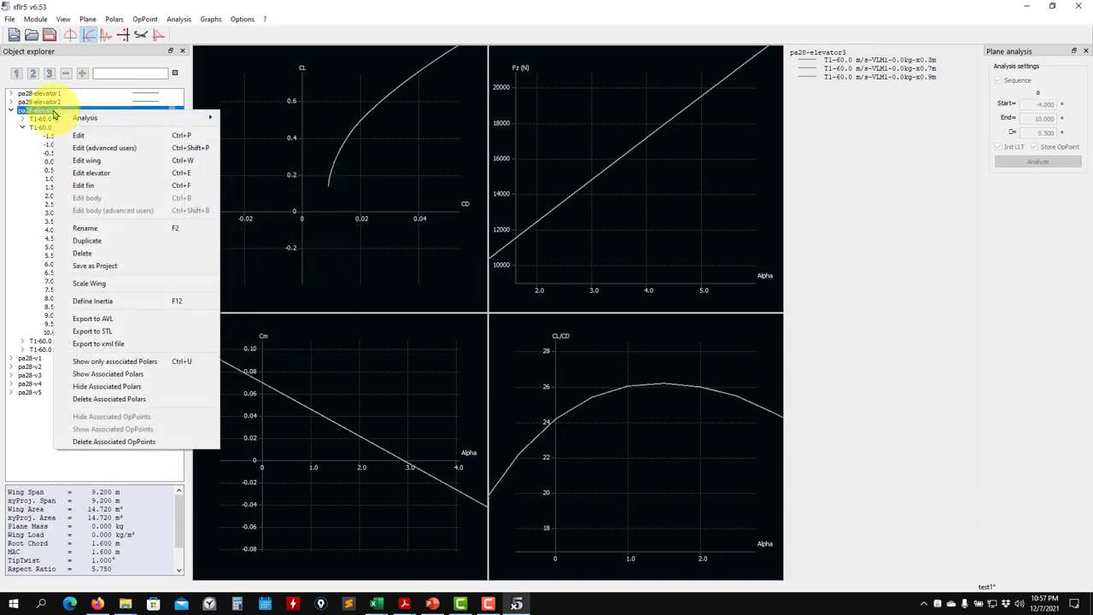
pyautogui.click(107, 135)
pyautogui.doubleClick(170, 415)
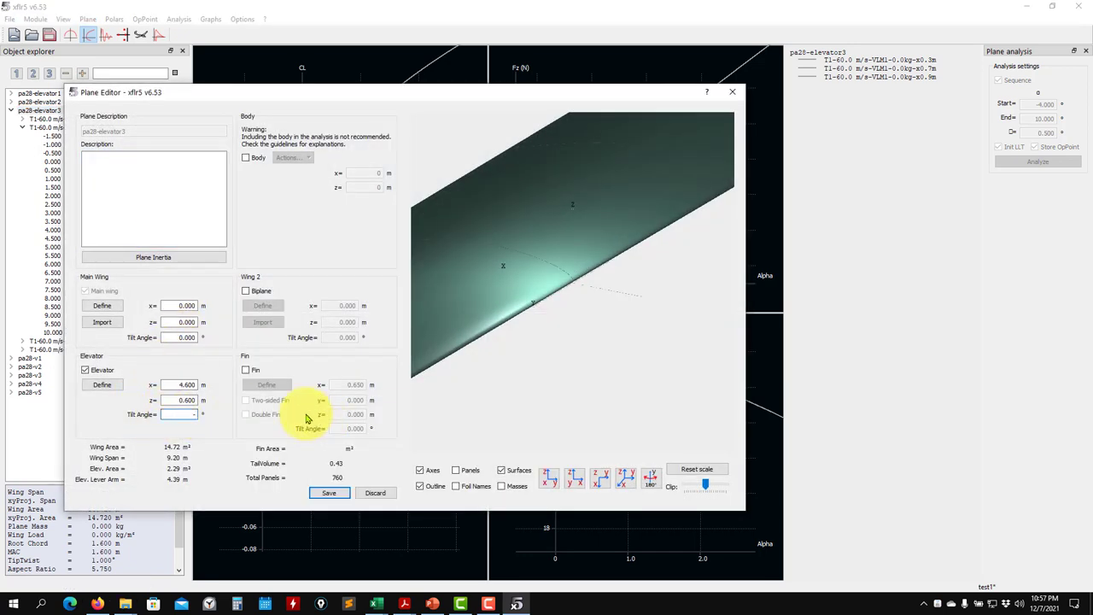
pyautogui.click(329, 493)
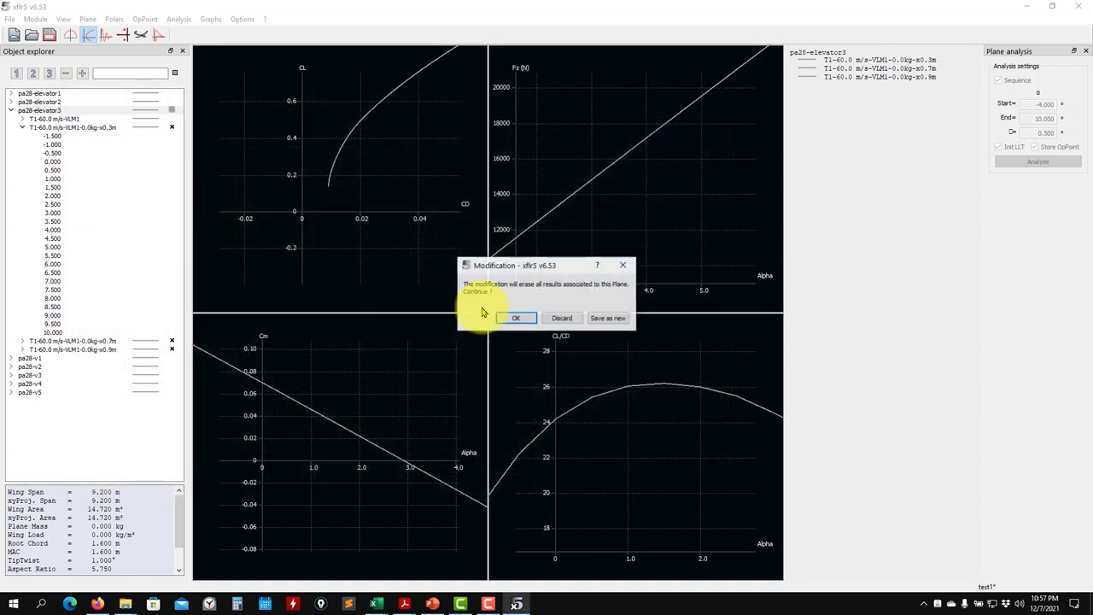
pyautogui.click(523, 320)
# Rerun the 0.25 m centre-of-gravity analysis from -4° to 10° and inspect its Cm and Fz curves near zero alpha.
pyautogui.click(95, 127)
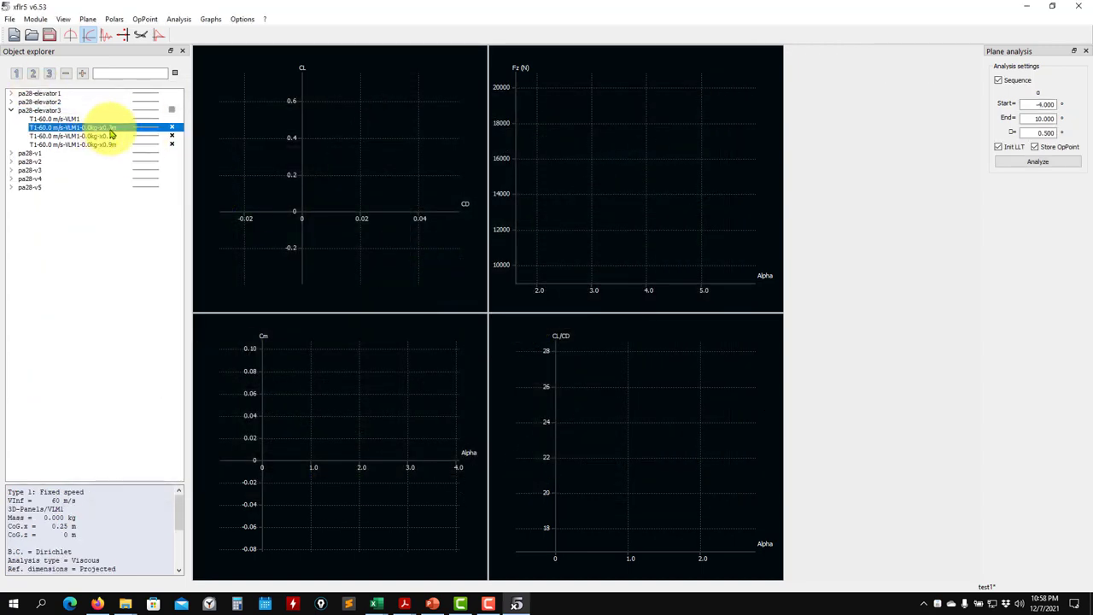
pyautogui.click(1053, 166)
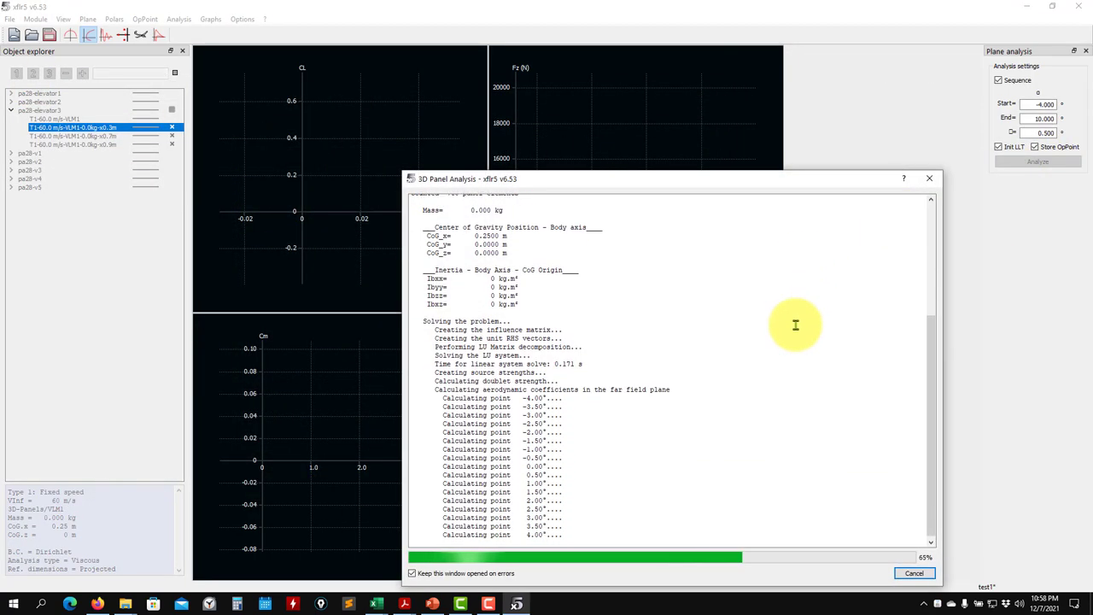
pyautogui.scroll(-3, 379, 444)
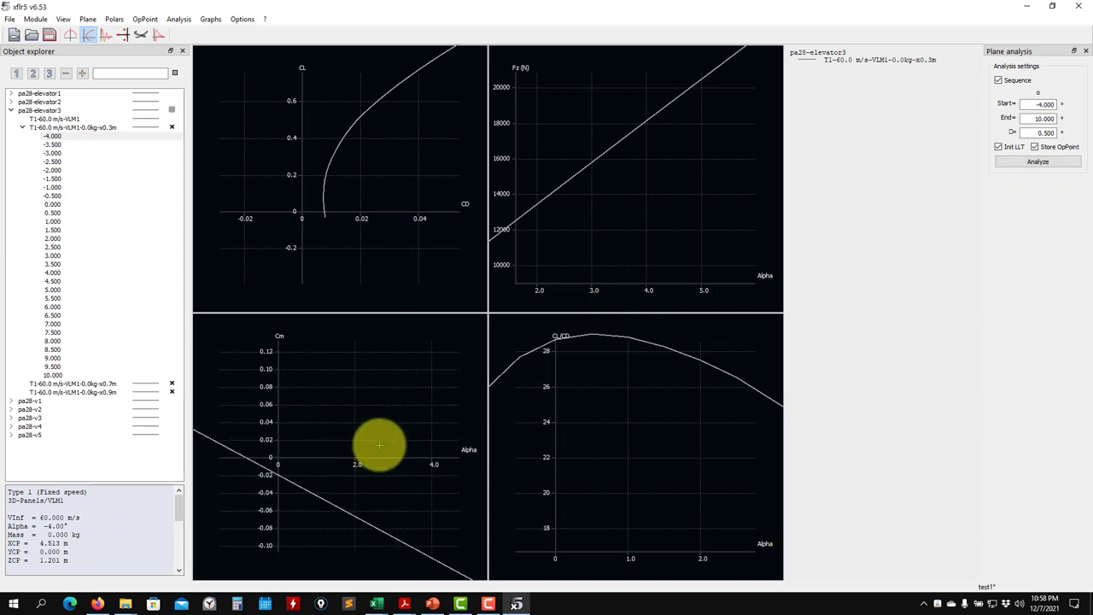
pyautogui.scroll(2, 281, 465)
pyautogui.moveTo(281, 469); pyautogui.dragTo(347, 464)
pyautogui.scroll(2, 334, 464)
pyautogui.scroll(2, 631, 215)
pyautogui.moveTo(583, 219); pyautogui.dragTo(672, 205)
pyautogui.scroll(1, 598, 203)
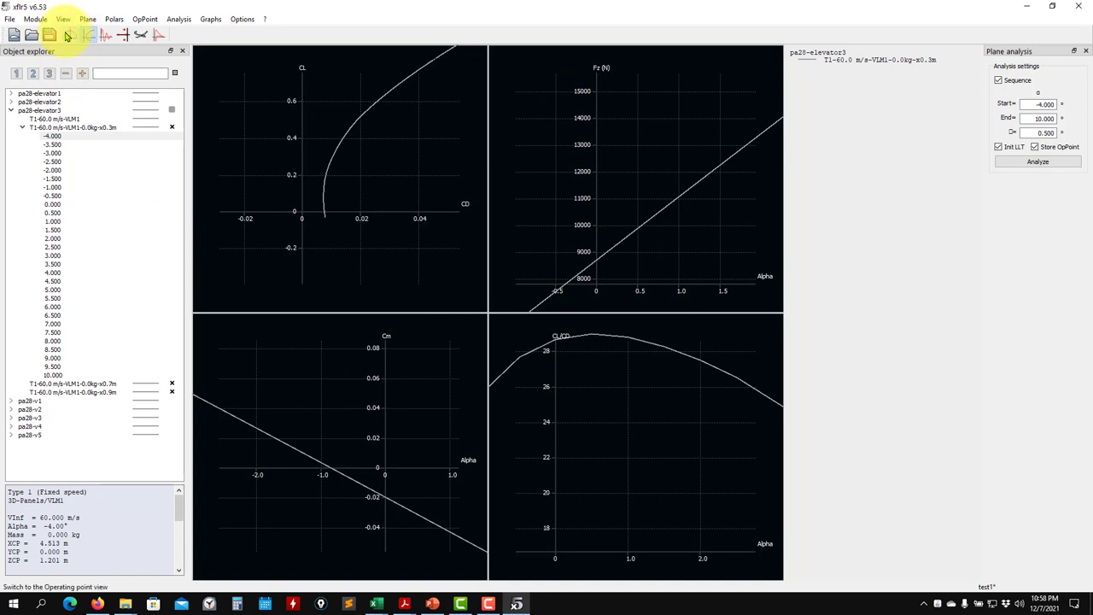
pyautogui.click(62, 129)
pyautogui.rightClick(63, 129)
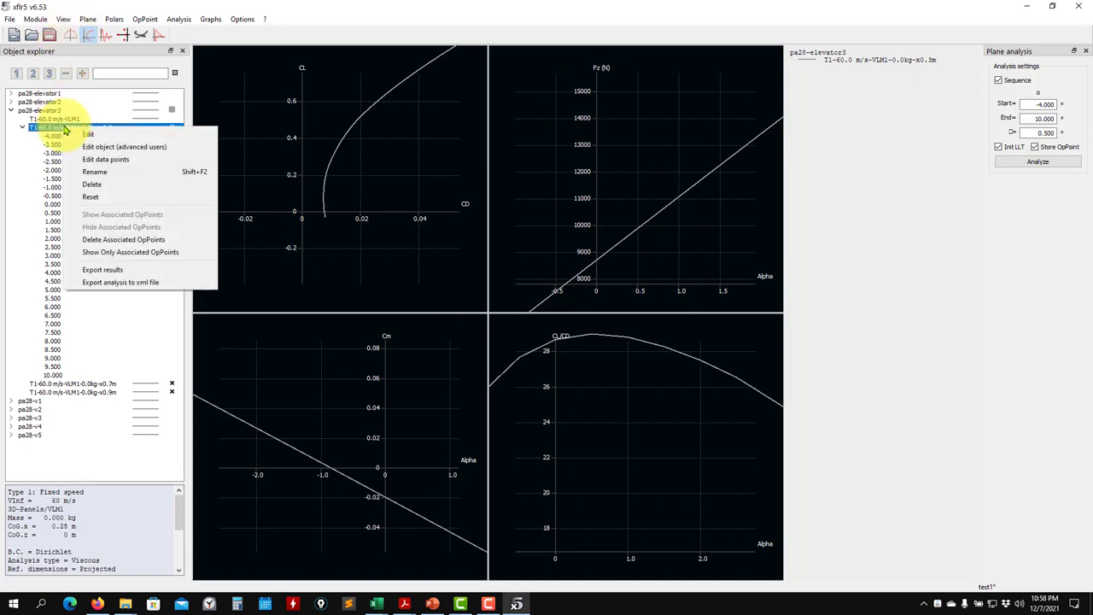
pyautogui.click(81, 148)
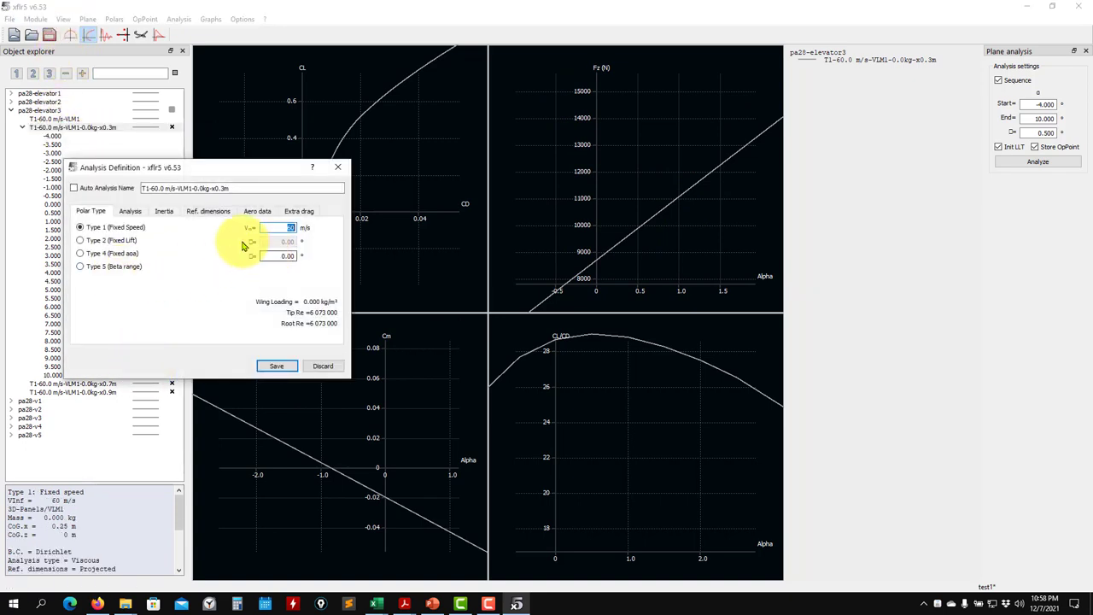
pyautogui.click(328, 367)
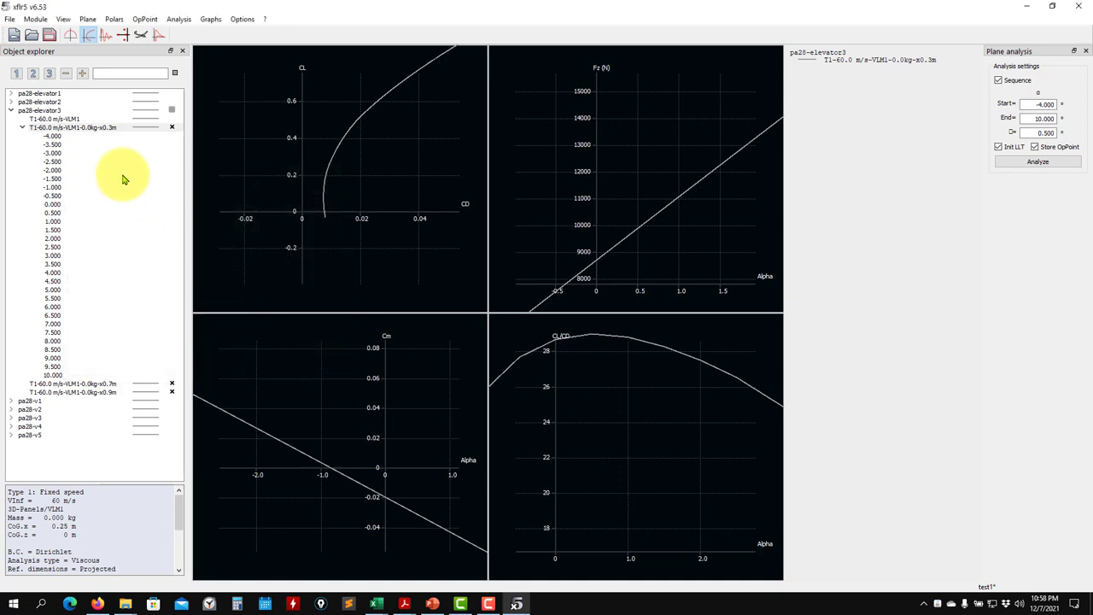
# Set pa28-elevator3's elevator tilt angle to -2° and save the plane, erasing the results of the previous tilt.
pyautogui.click(44, 112)
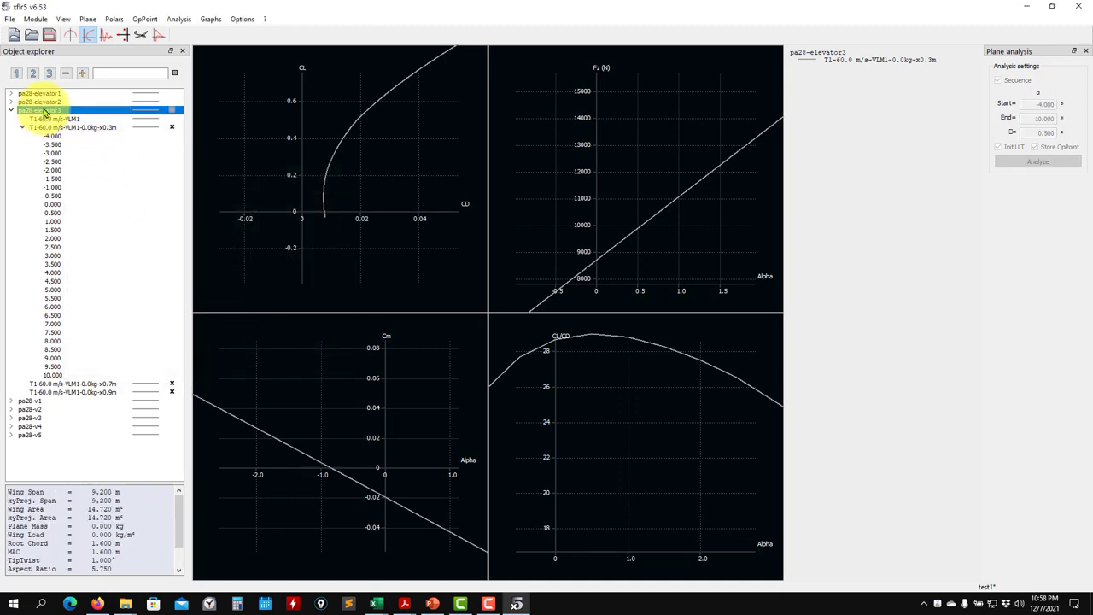
pyautogui.rightClick(44, 112)
pyautogui.click(67, 134)
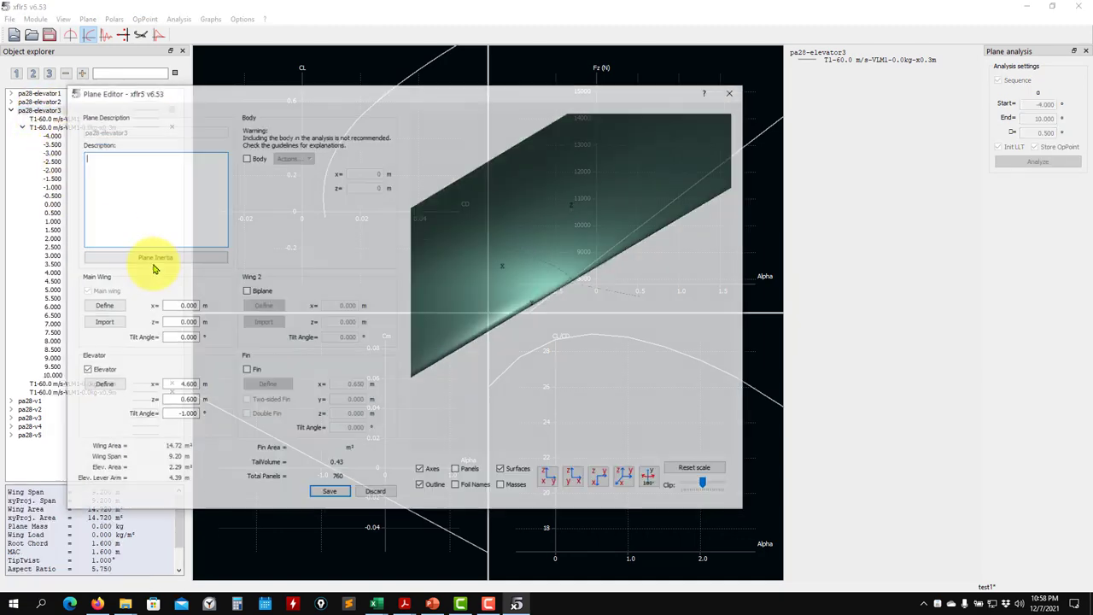
pyautogui.doubleClick(175, 414)
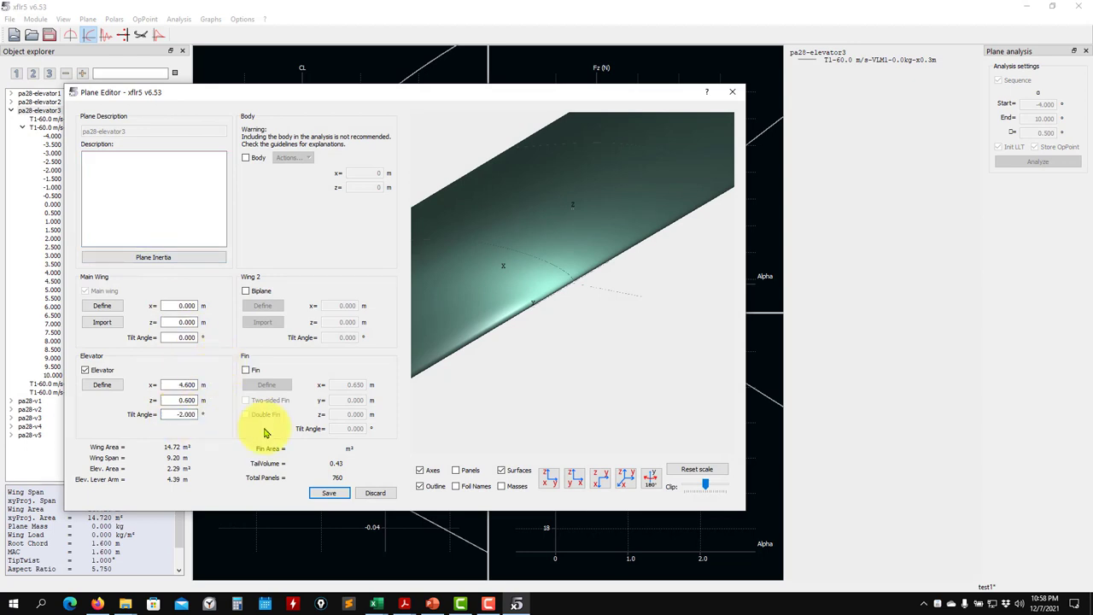
pyautogui.moveTo(515, 345); pyautogui.dragTo(597, 341)
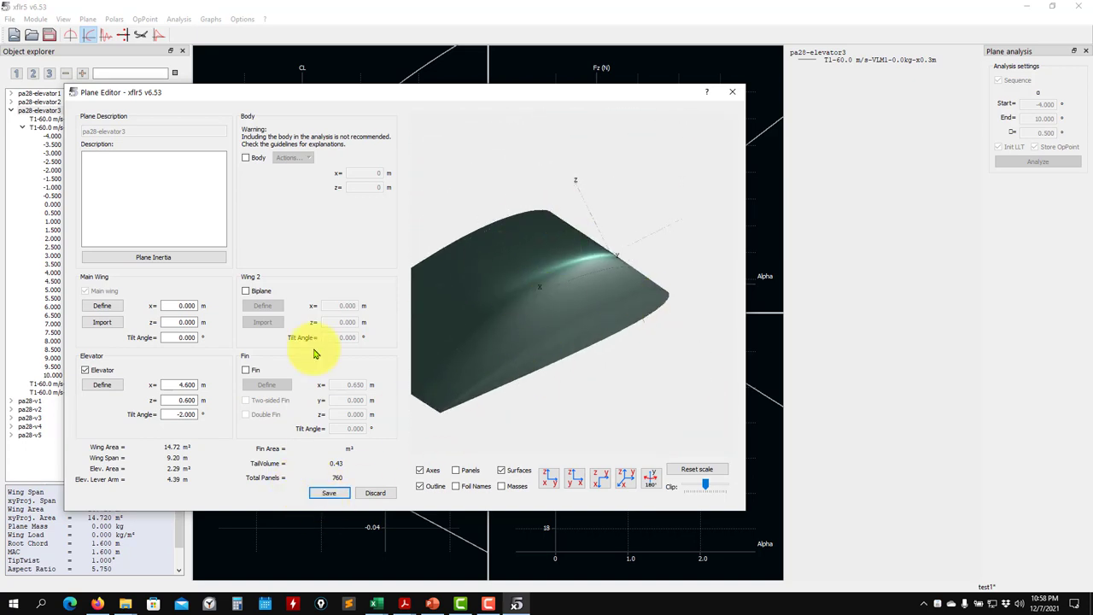
pyautogui.click(329, 492)
pyautogui.click(515, 318)
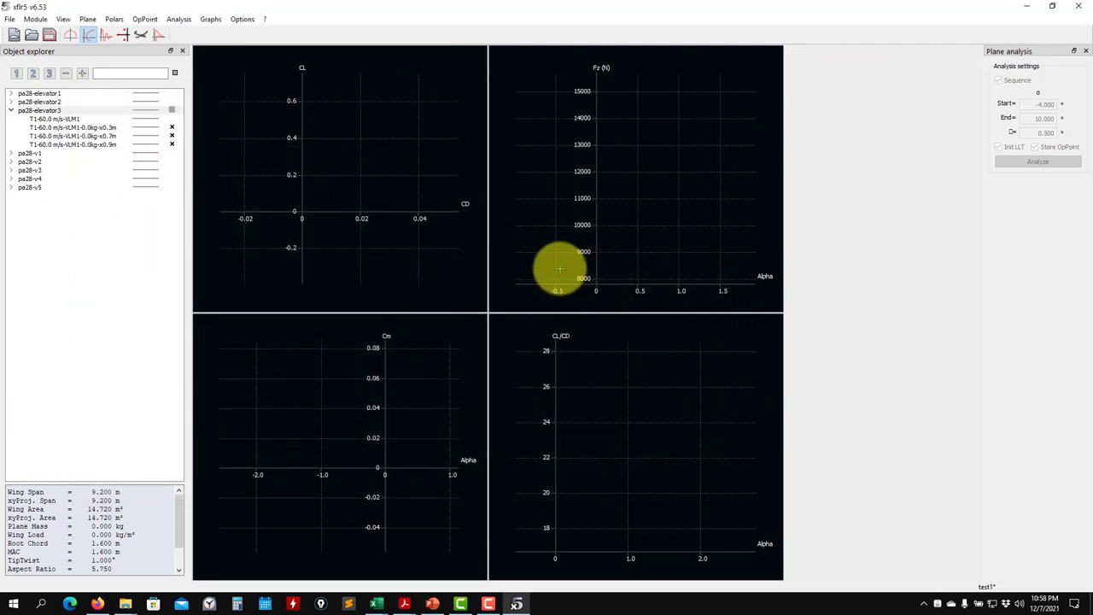
# Rerun the 0.25 m centre-of-gravity analysis with the -2° elevator and inspect where its Cm curve crosses zero.
pyautogui.click(100, 128)
pyautogui.click(1038, 162)
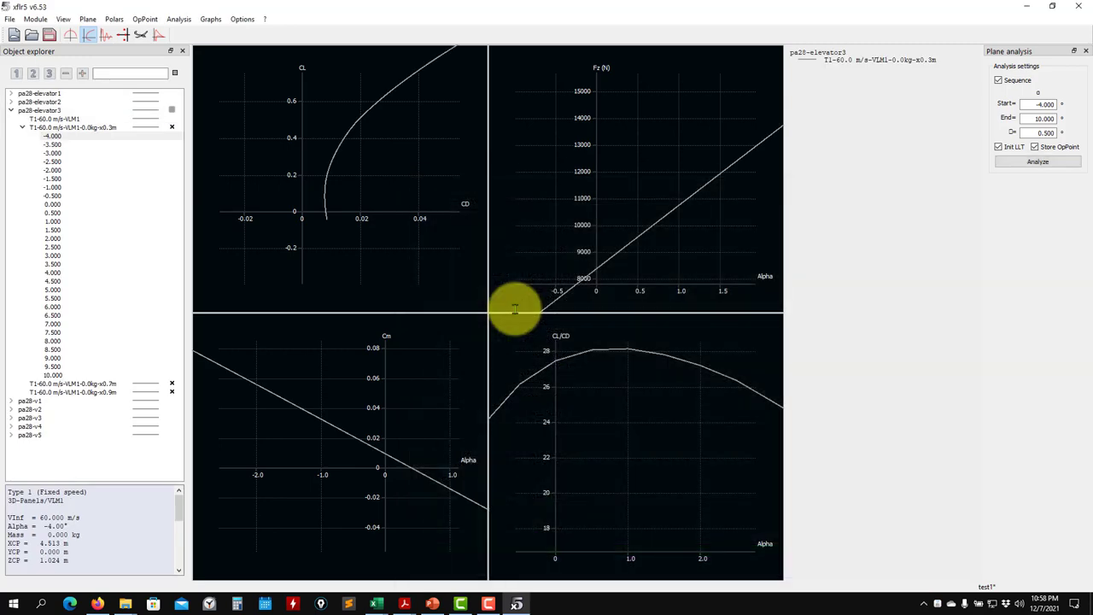
pyautogui.moveTo(609, 245); pyautogui.dragTo(620, 223)
pyautogui.scroll(4, 359, 499)
pyautogui.moveTo(433, 493); pyautogui.dragTo(367, 477)
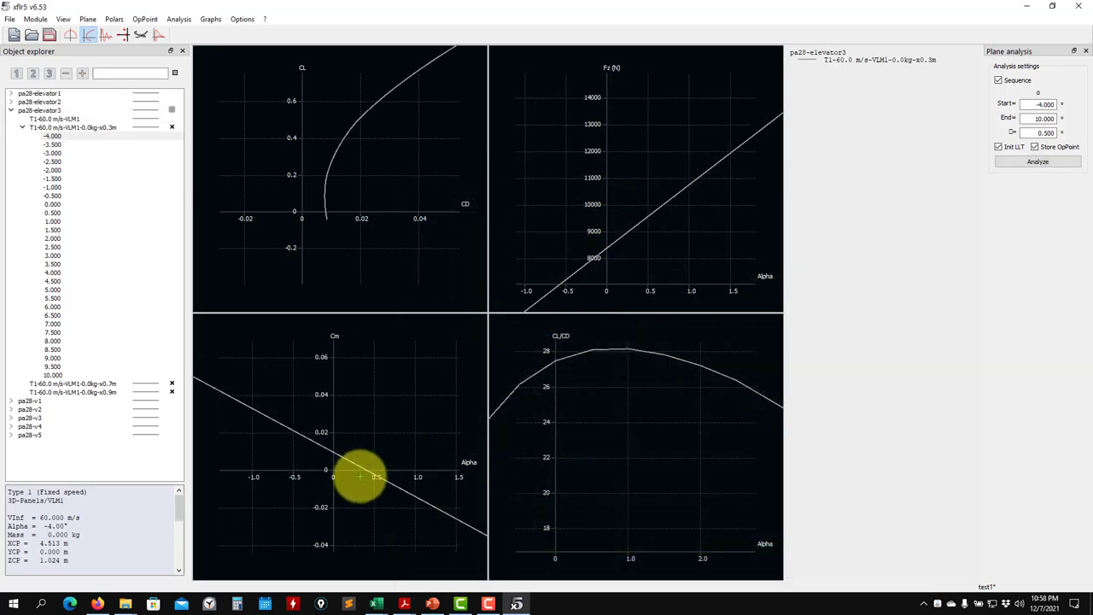
pyautogui.scroll(2, 639, 273)
# Examine the Fz and CL/CD versus alpha graphs around the trim angle for the -2° elevator.
pyautogui.scroll(2, 638, 273)
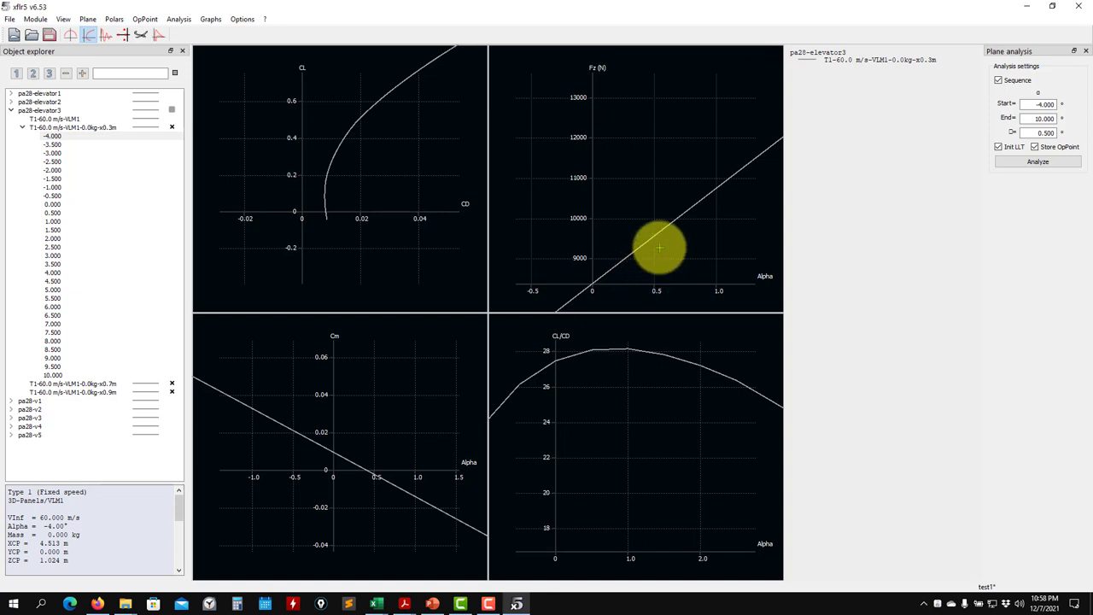
pyautogui.scroll(1, 624, 370)
pyautogui.moveTo(625, 370); pyautogui.dragTo(653, 471)
pyautogui.scroll(2, 646, 458)
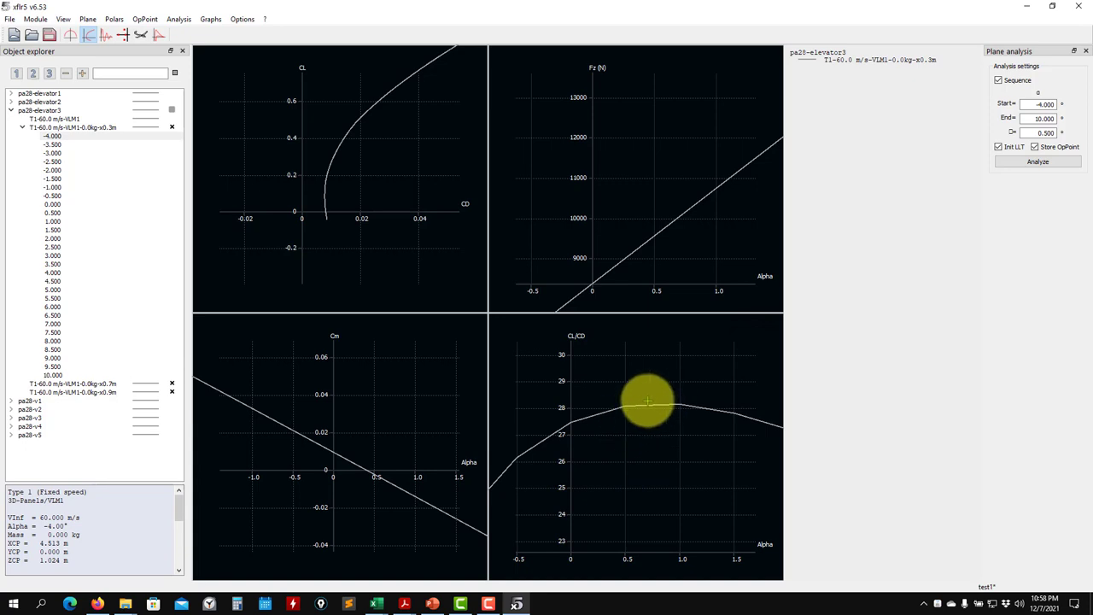
pyautogui.scroll(1, 700, 259)
pyautogui.moveTo(701, 259); pyautogui.dragTo(659, 221)
pyautogui.scroll(1, 655, 216)
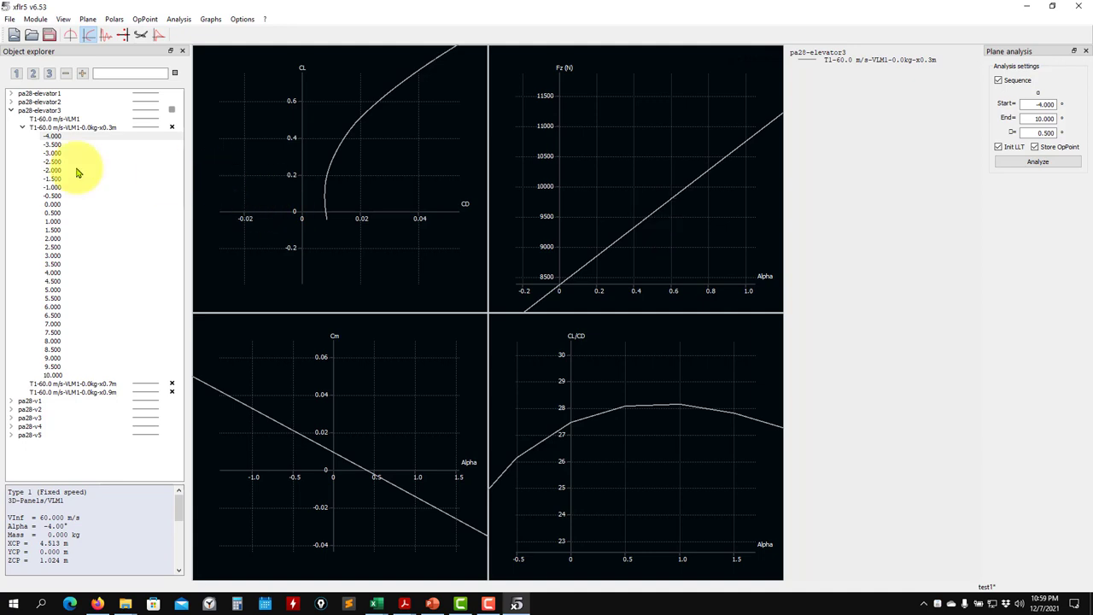
pyautogui.click(11, 110)
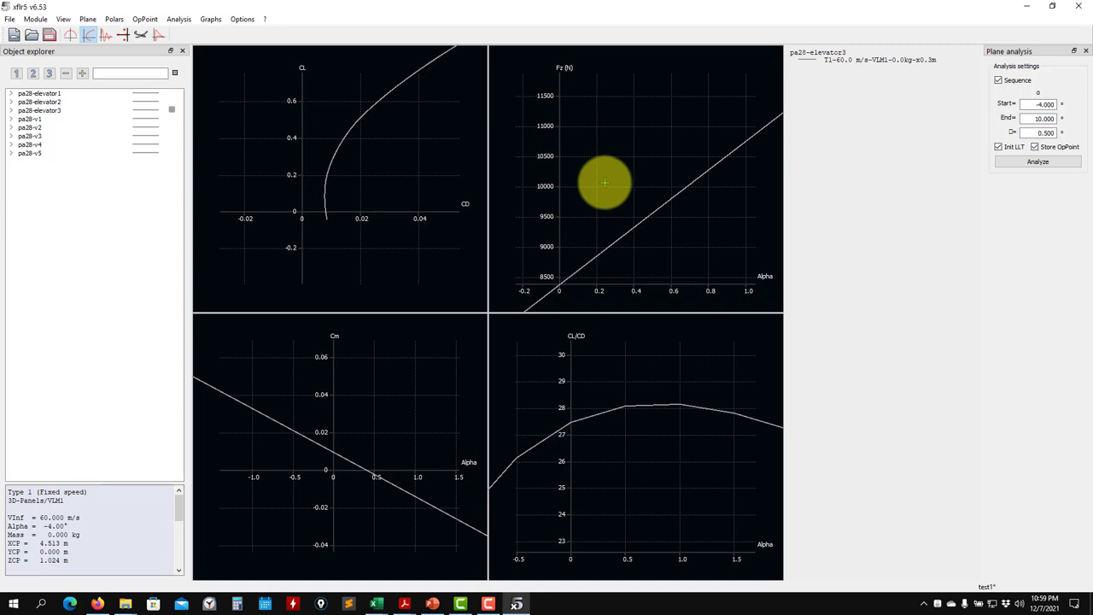
pyautogui.moveTo(601, 251); pyautogui.dragTo(612, 172)
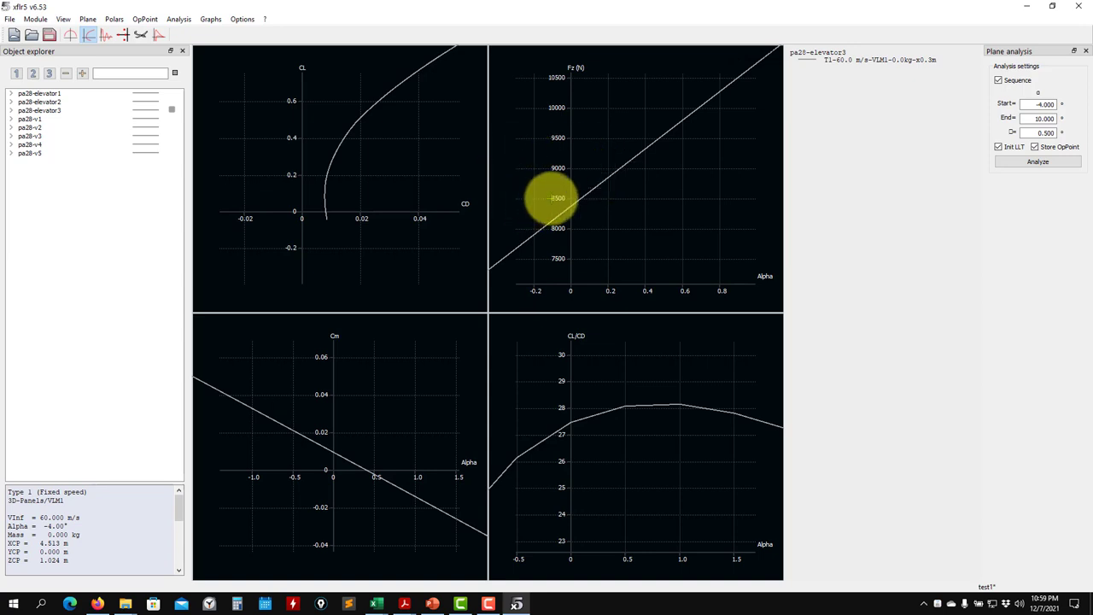
# Hide all polars of pa28-elevator3 and collapse its entry in the object list.
pyautogui.click(154, 110)
pyautogui.click(66, 112)
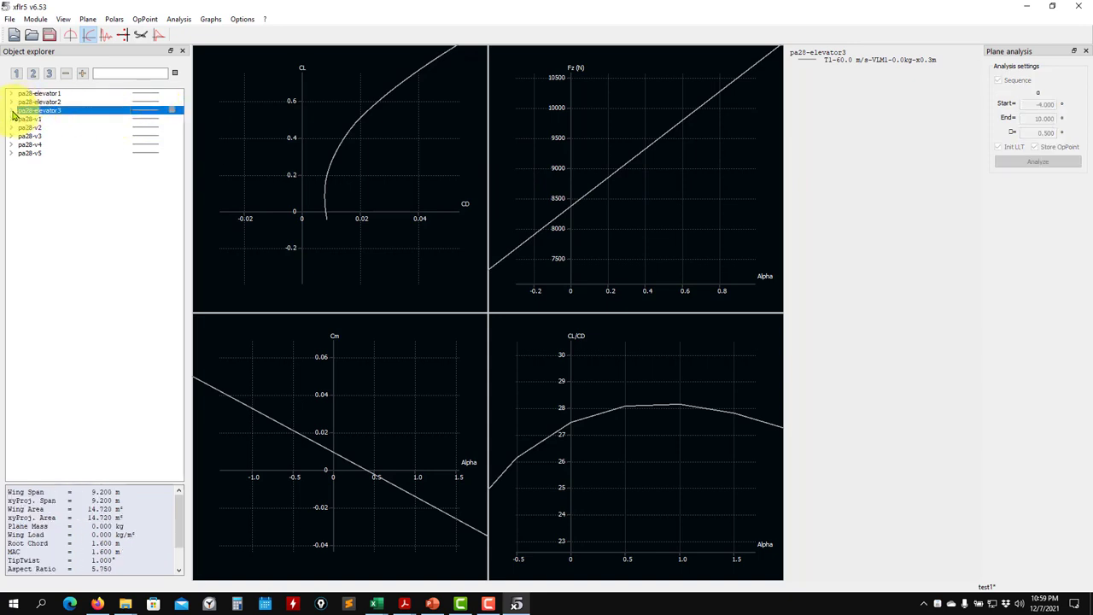
pyautogui.click(12, 111)
pyautogui.click(171, 127)
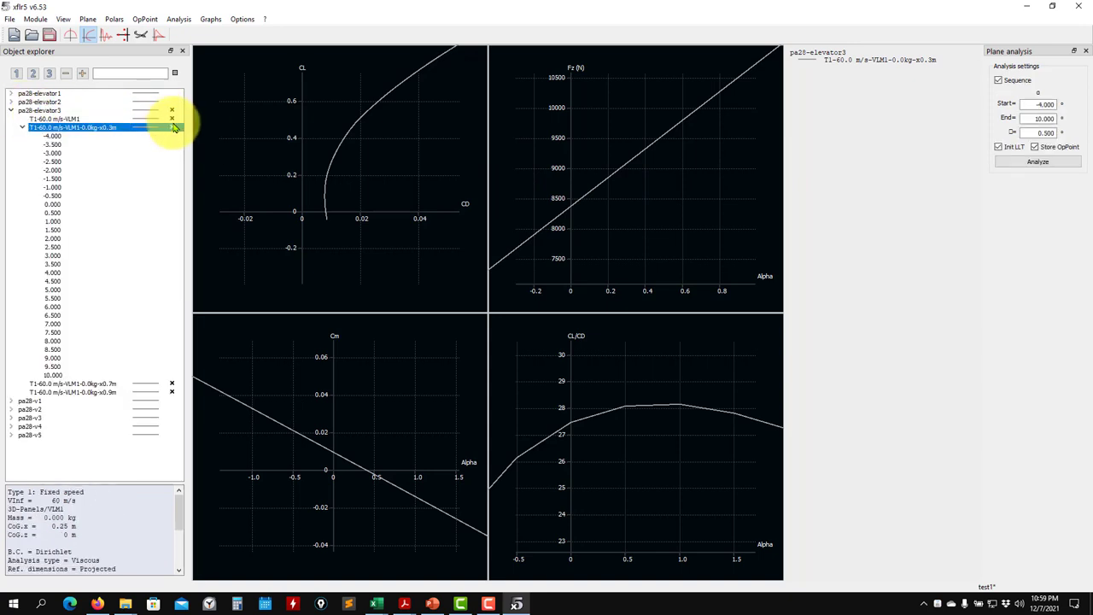
pyautogui.click(172, 110)
pyautogui.click(12, 111)
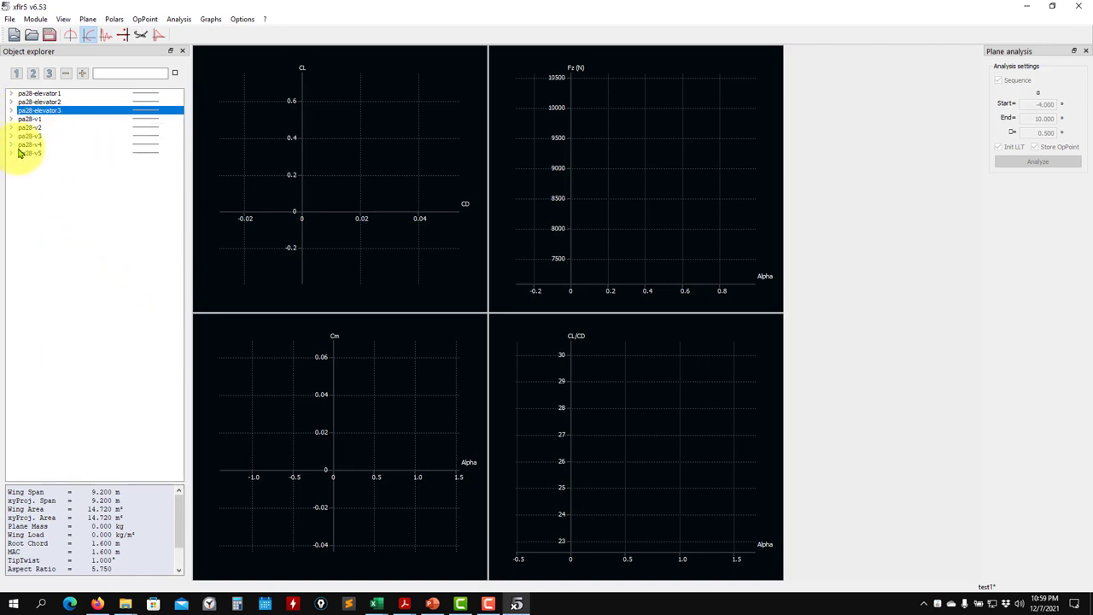
# Show the polars of pa28-v5 and examine its CL/CD and Fz curves versus alpha.
pyautogui.click(171, 154)
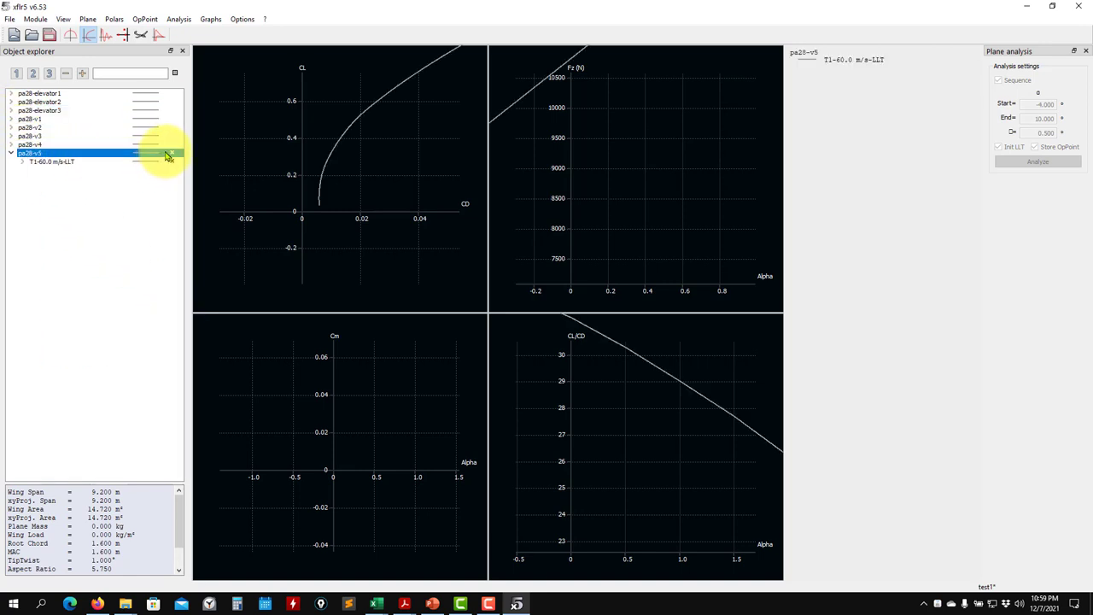
pyautogui.moveTo(671, 388); pyautogui.dragTo(617, 471)
pyautogui.scroll(-2, 623, 464)
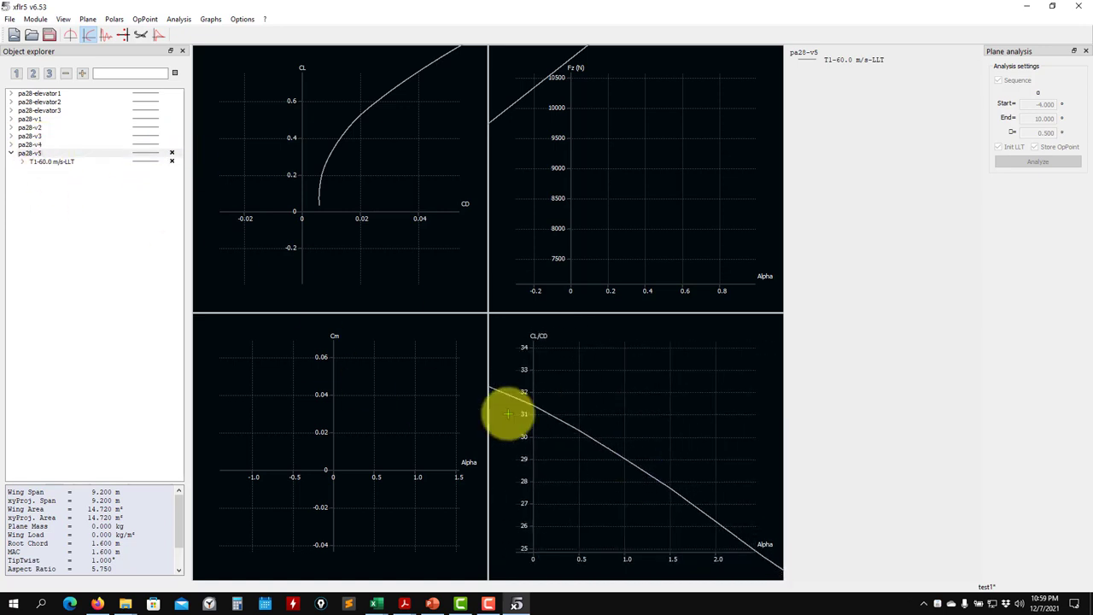
pyautogui.scroll(-3, 659, 430)
pyautogui.moveTo(659, 431); pyautogui.dragTo(630, 419)
pyautogui.moveTo(558, 227); pyautogui.dragTo(620, 207)
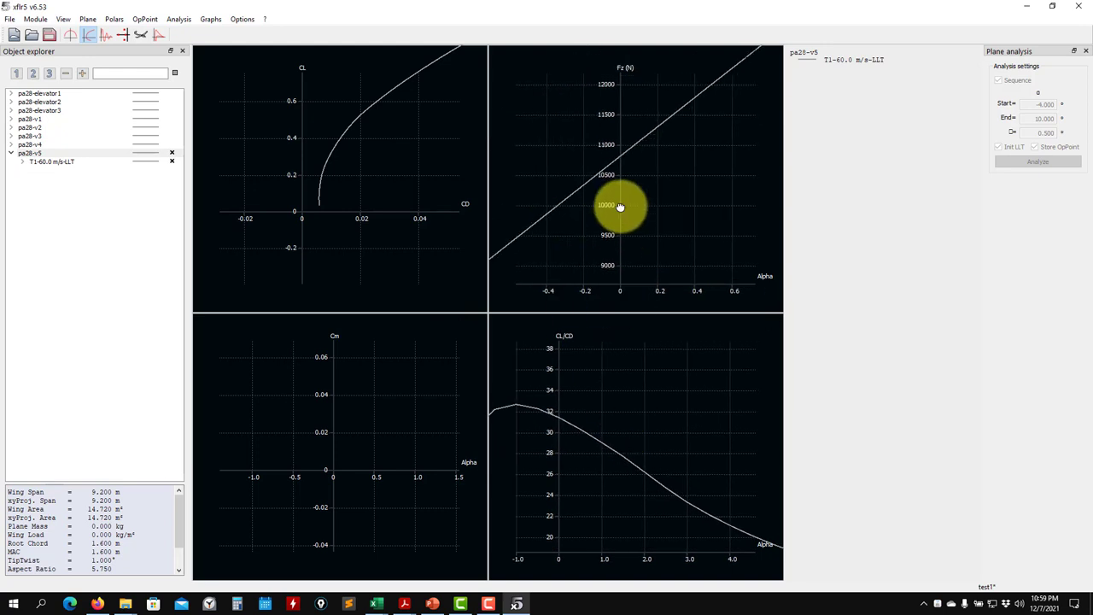
# Reset the scales of the Fz, CL-CD and Cm graphs and inspect the wing-only Cm curve.
pyautogui.press('r')
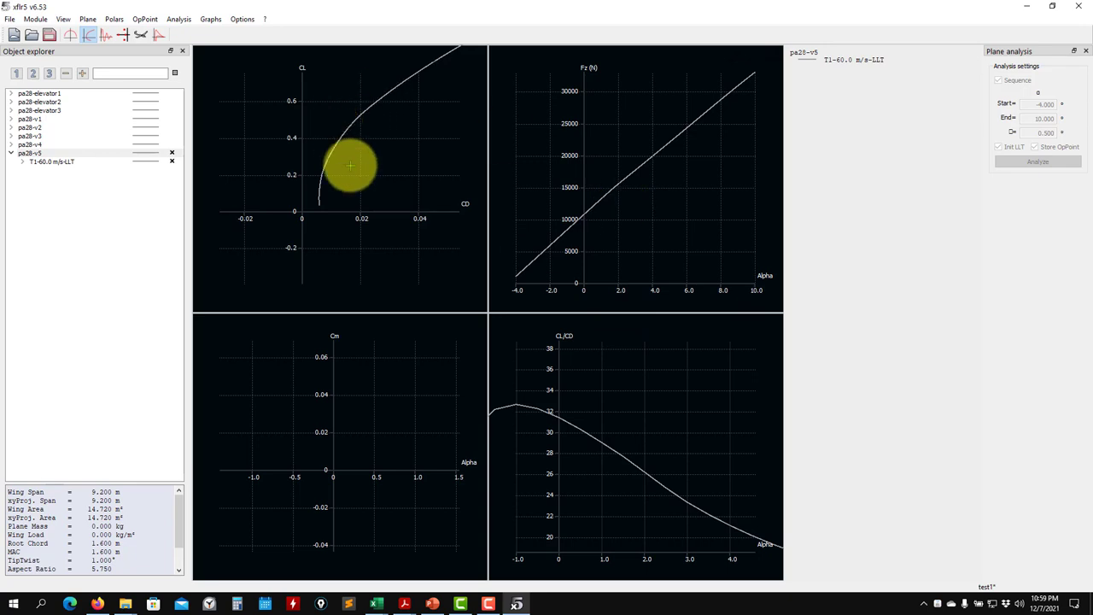
pyautogui.press('r')
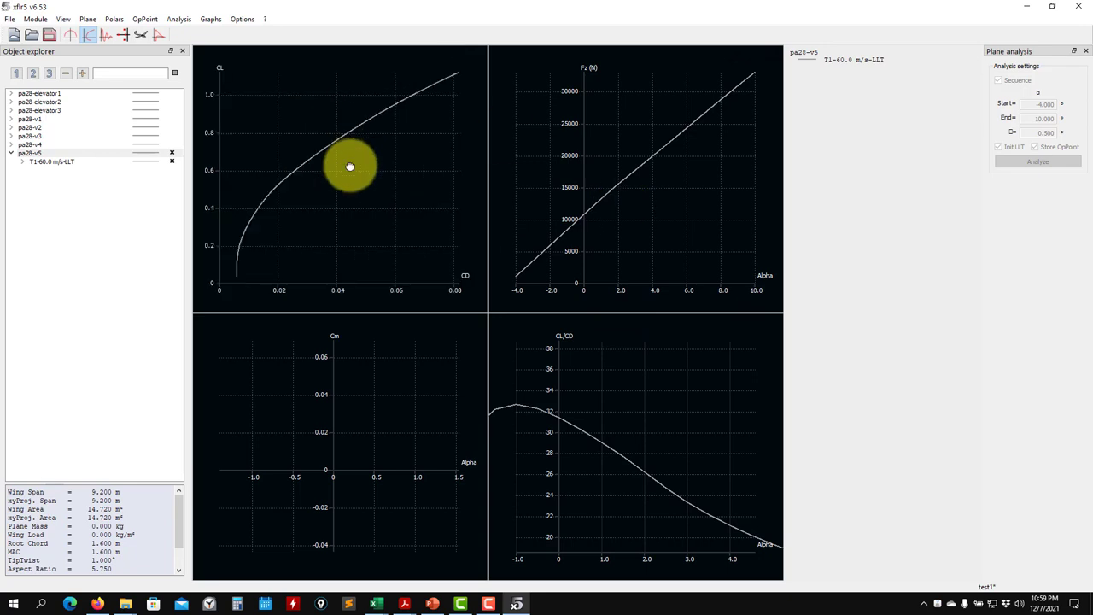
pyautogui.press('r')
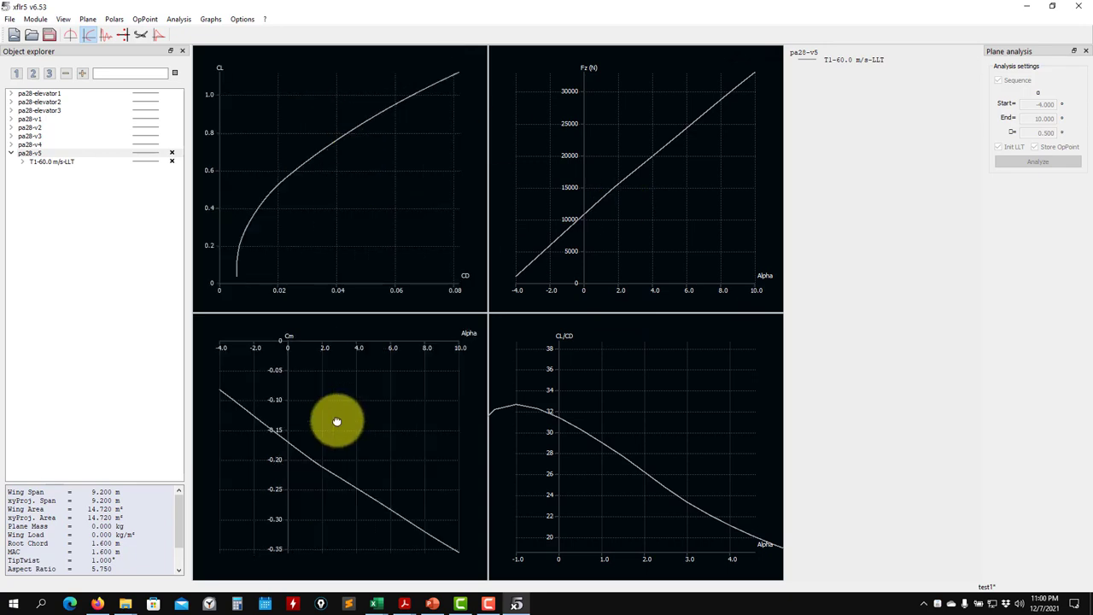
pyautogui.moveTo(333, 416); pyautogui.dragTo(362, 419)
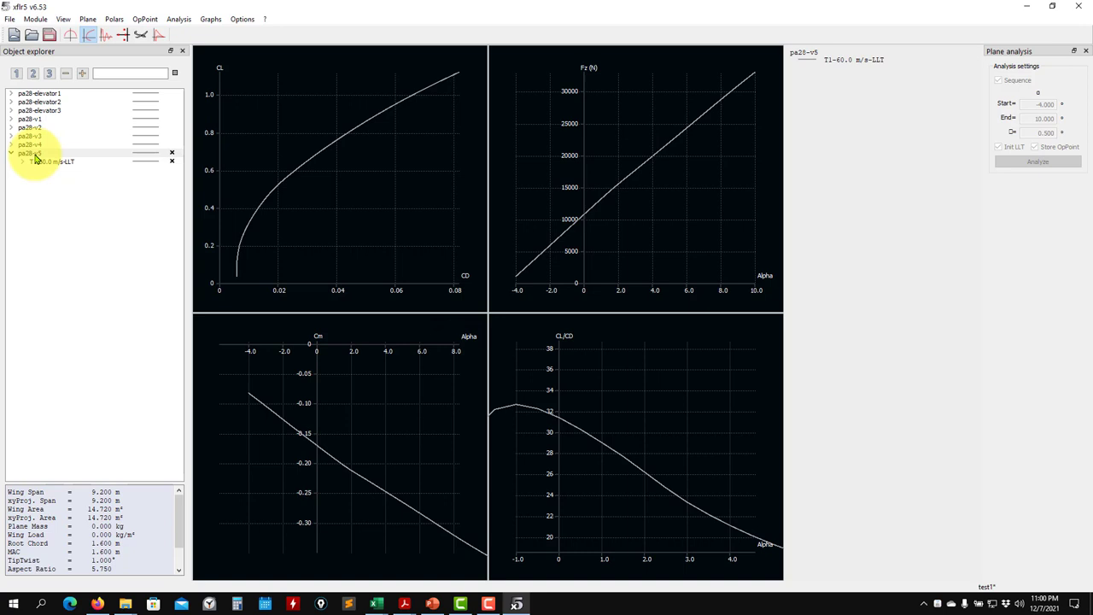
# Define a fixed-speed VLM1 analysis at 60 m/s for pa28-v5 with X_CoG at 0.25 m.
pyautogui.click(141, 34)
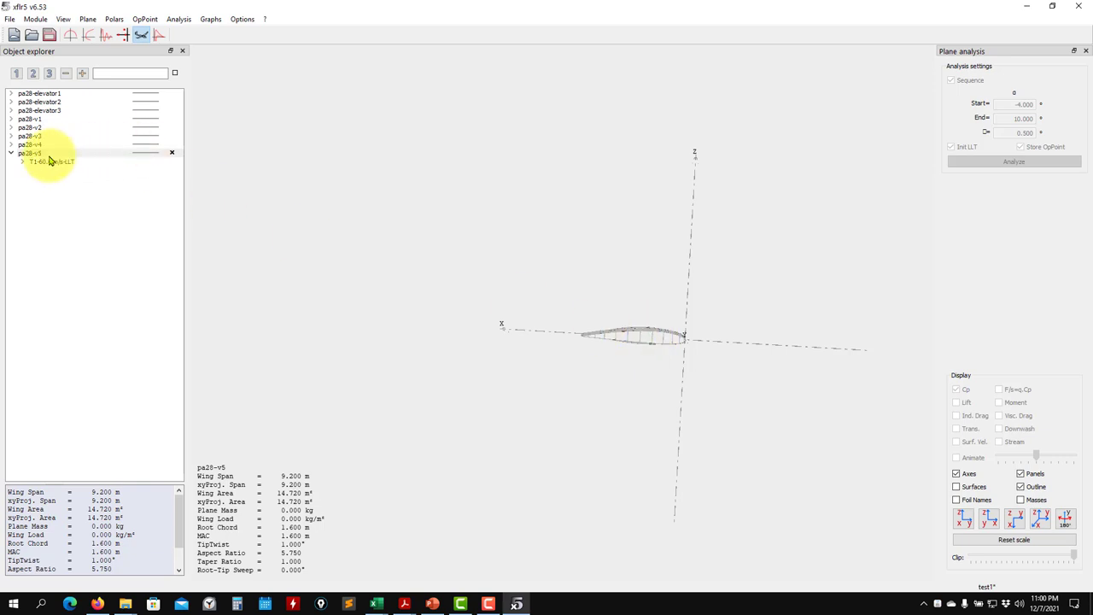
pyautogui.click(179, 19)
pyautogui.click(190, 34)
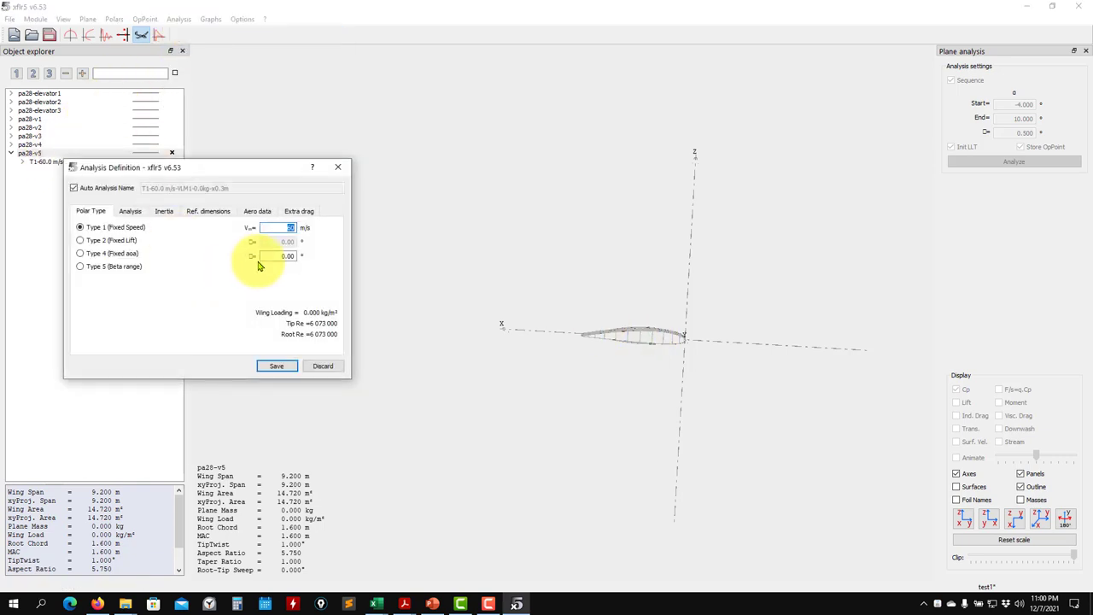
pyautogui.click(163, 213)
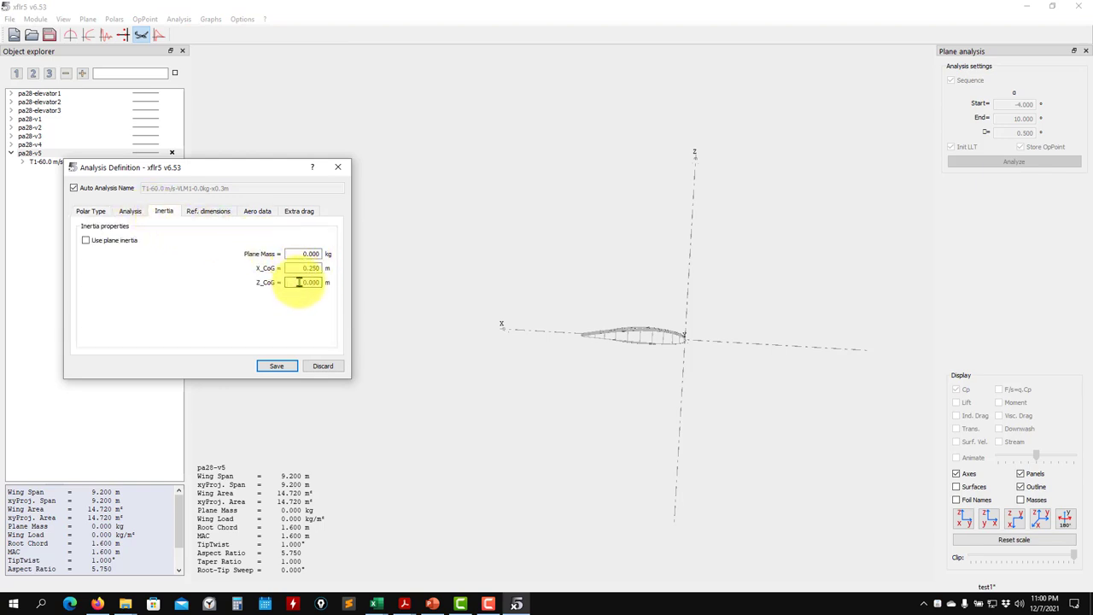
pyautogui.moveTo(299, 269); pyautogui.dragTo(348, 268)
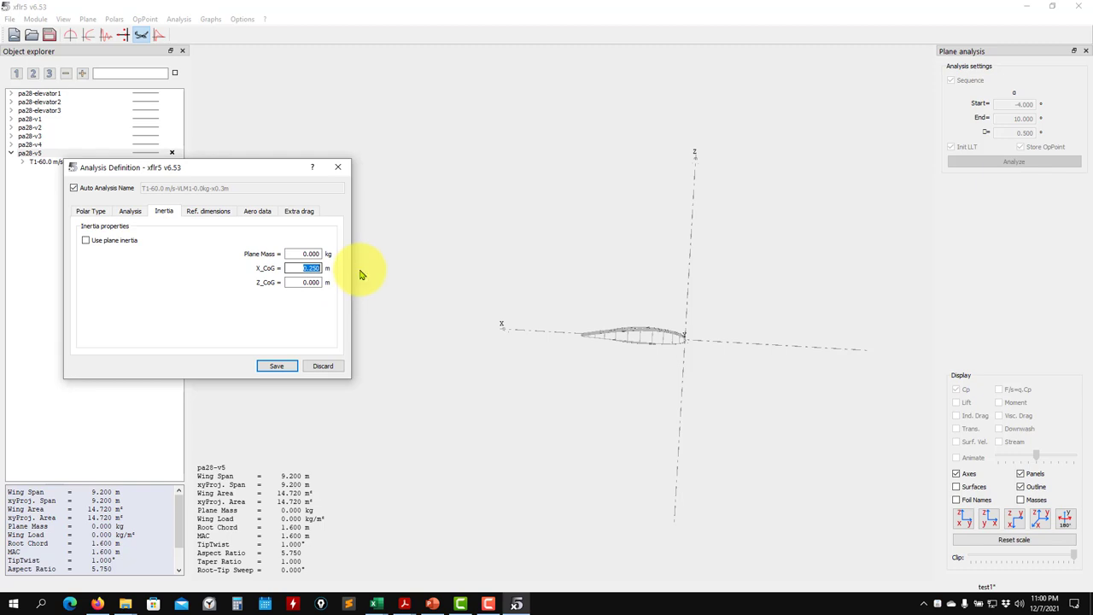
pyautogui.click(277, 366)
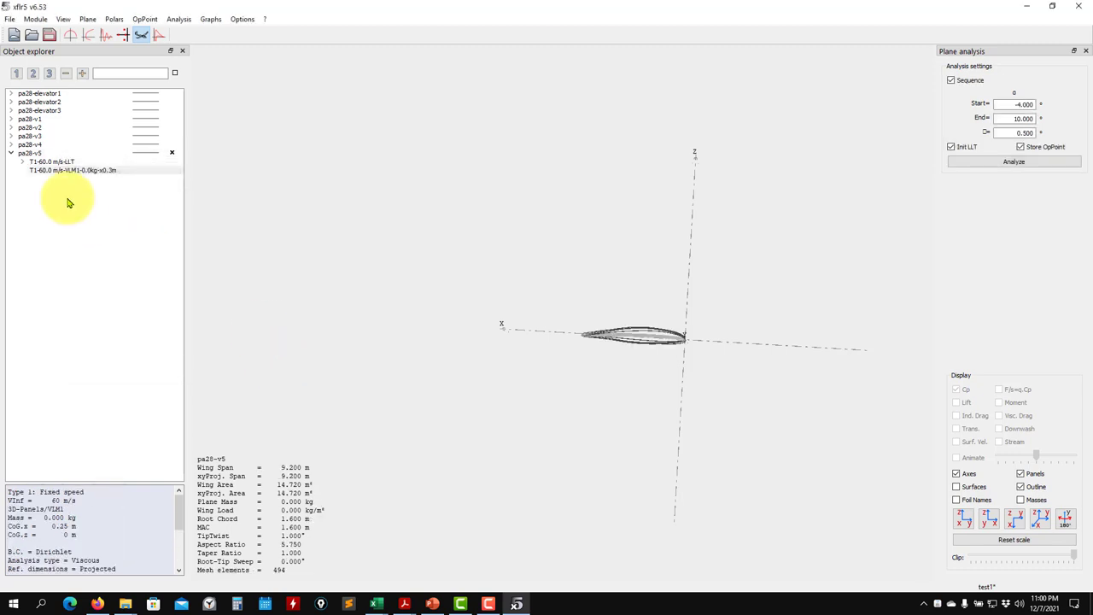
# Run the new VLM analysis of pa28-v5 from -4° to 10° in 0.5° increments.
pyautogui.click(91, 171)
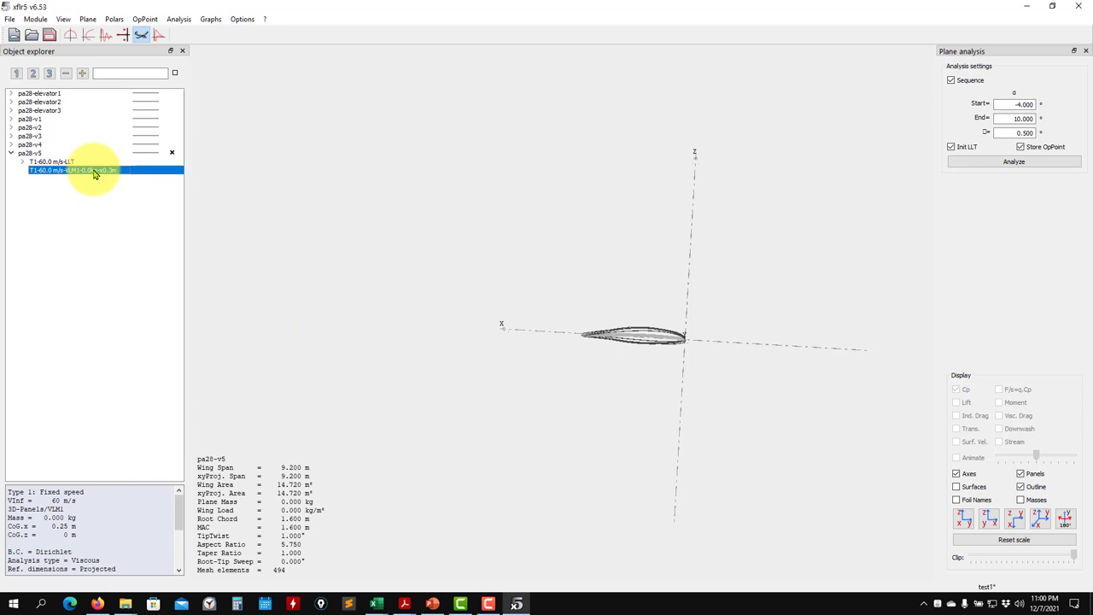
pyautogui.click(25, 161)
pyautogui.click(26, 162)
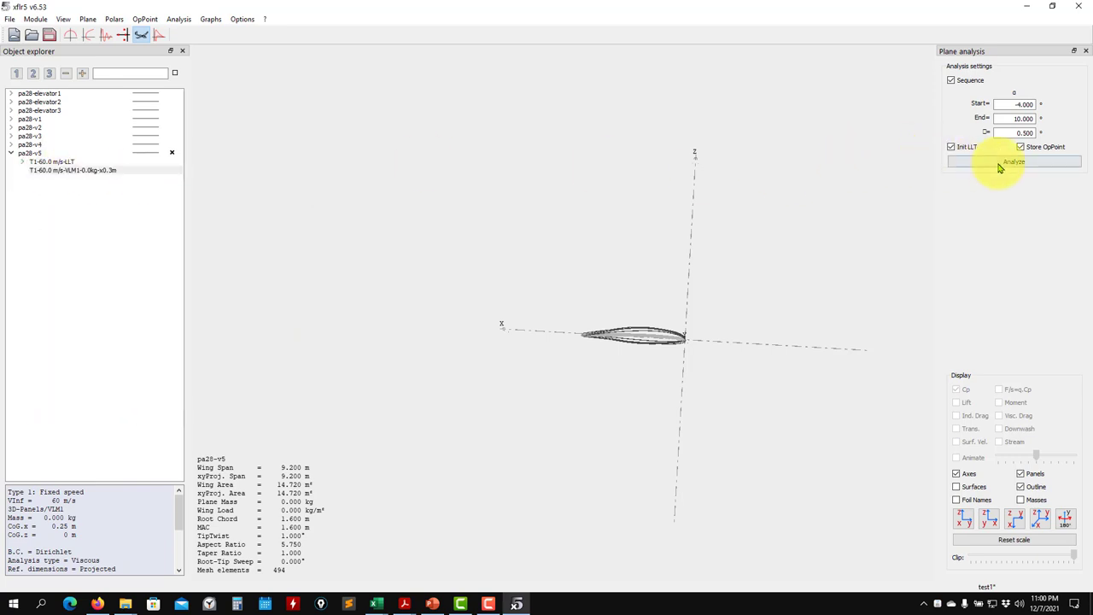
pyautogui.click(1000, 164)
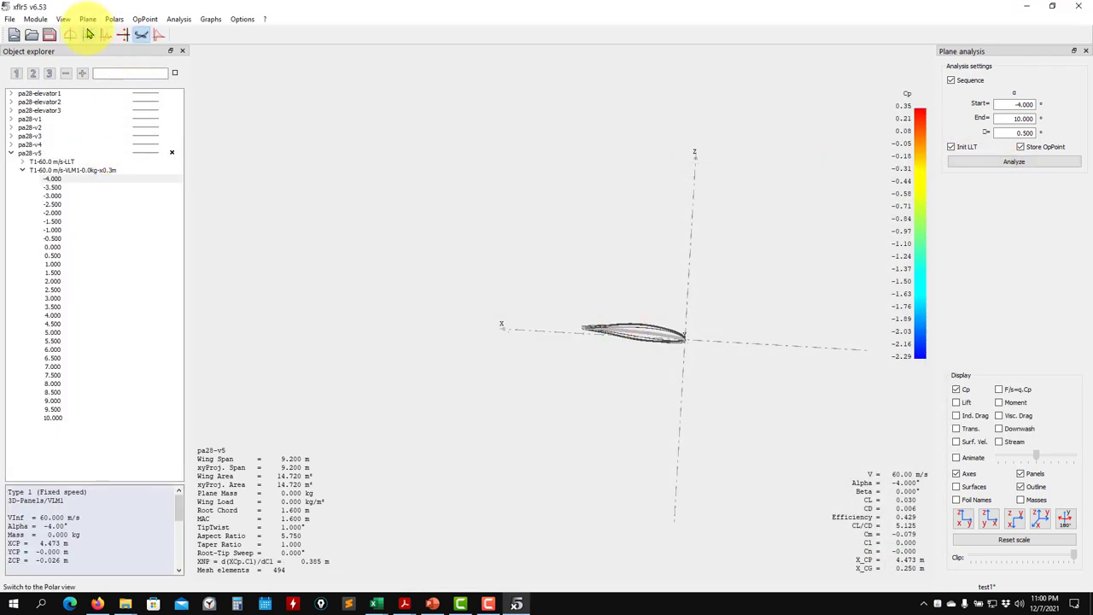
# Compare the LLT and VLM polars of pa28-v5, especially Cm and CL/CD, and check the elevator exercise slide in PowerPoint.
pyautogui.click(89, 34)
pyautogui.press('r')
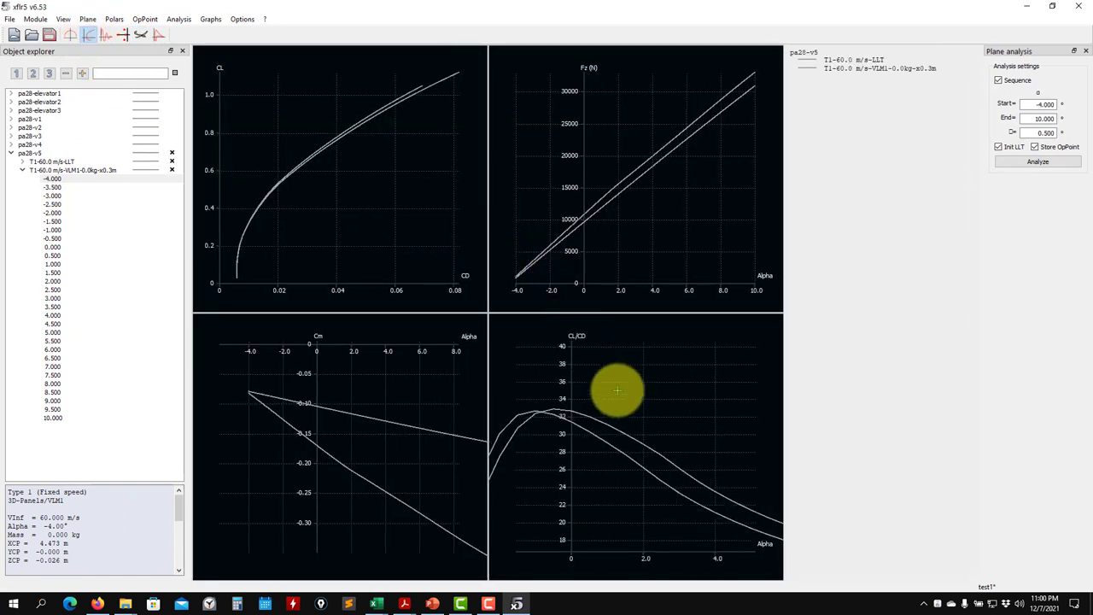
pyautogui.press('r')
pyautogui.scroll(3, 398, 384)
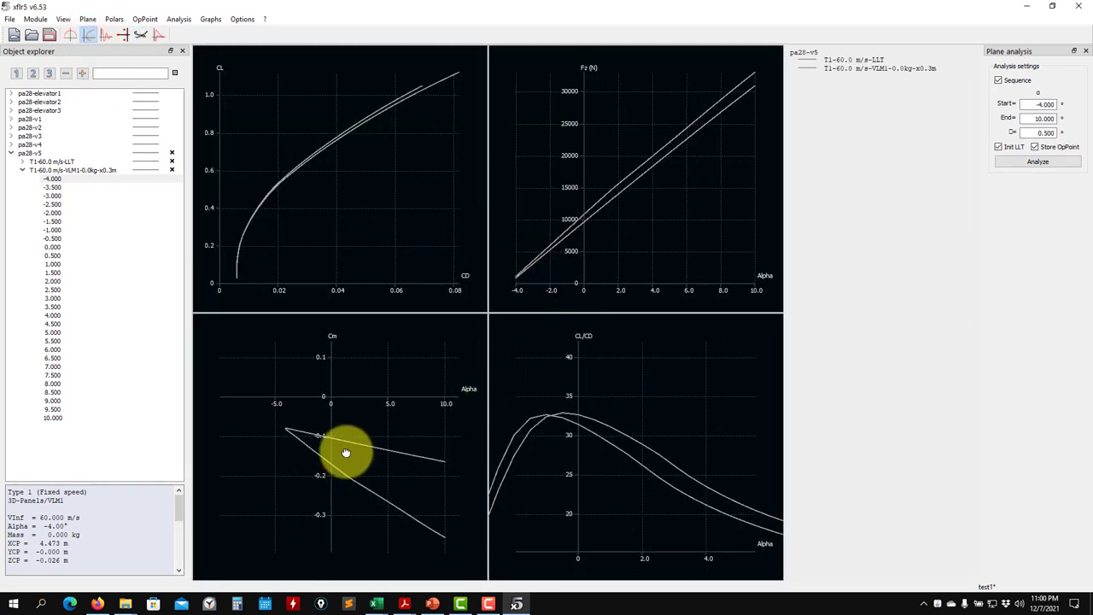
pyautogui.moveTo(344, 449)
pyautogui.mouseDown()
pyautogui.moveTo(310, 442)
pyautogui.moveTo(325, 444)
pyautogui.mouseUp()
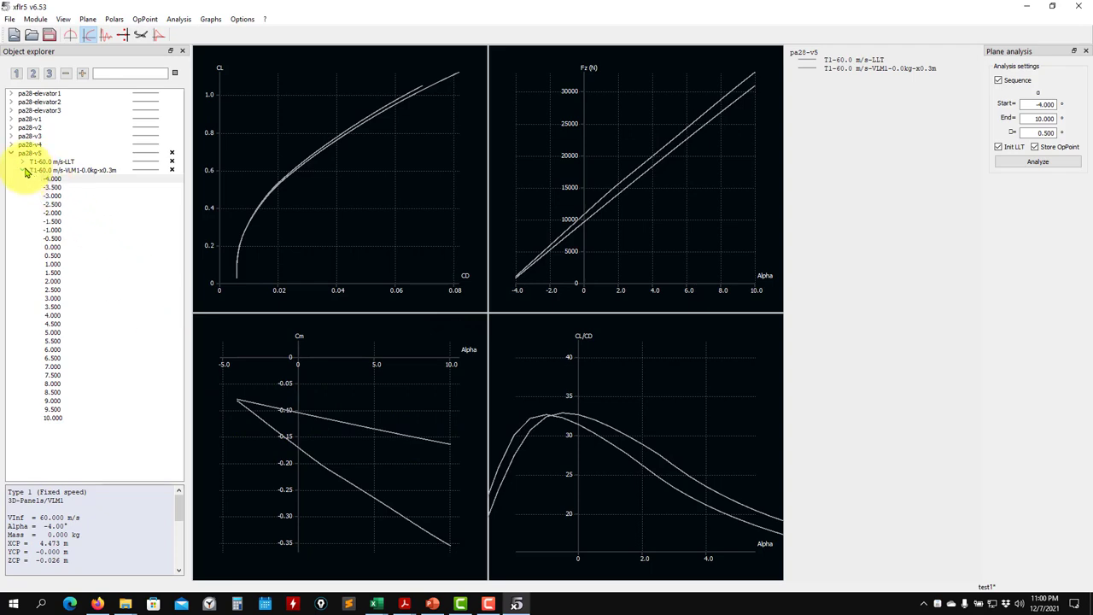
pyautogui.click(432, 604)
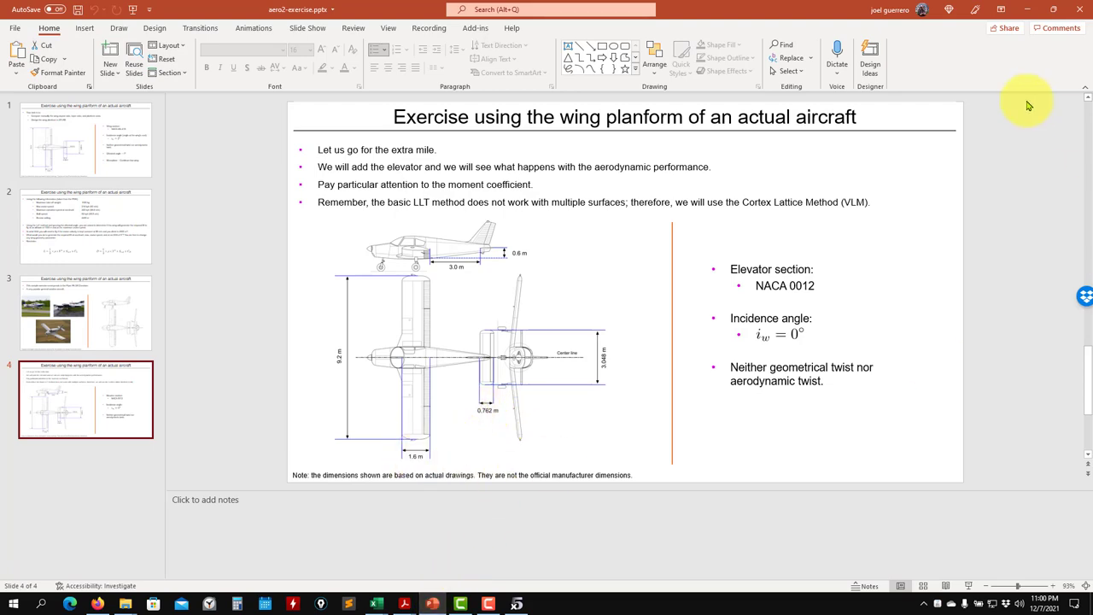
pyautogui.click(1027, 9)
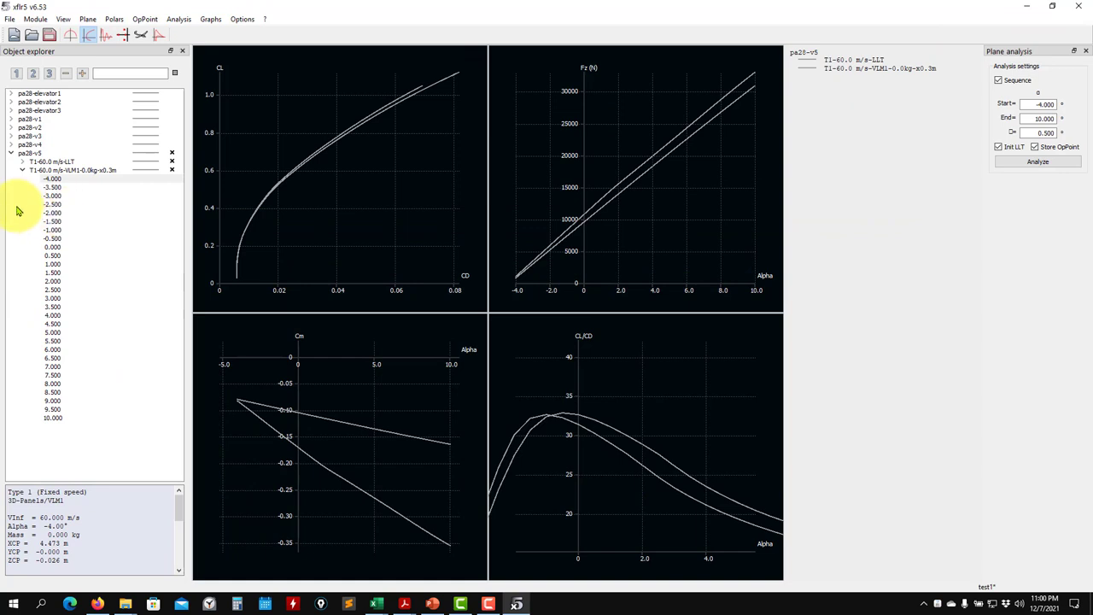
# Define a second VLM analysis for pa28-v5 with X_CoG at 0.4 m and run it.
pyautogui.click(30, 153)
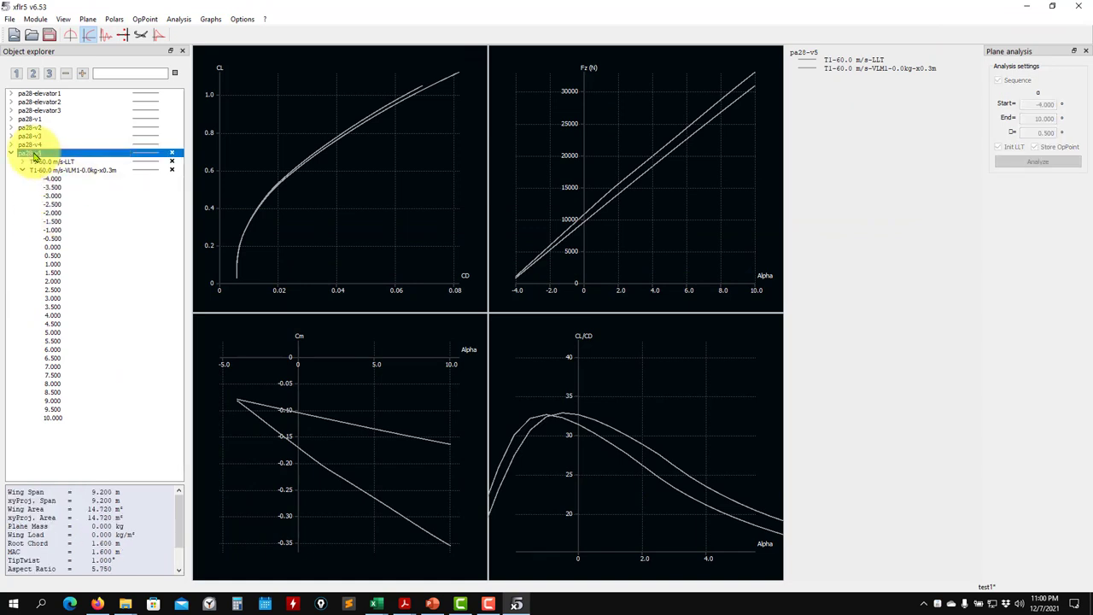
pyautogui.click(193, 23)
pyautogui.click(205, 35)
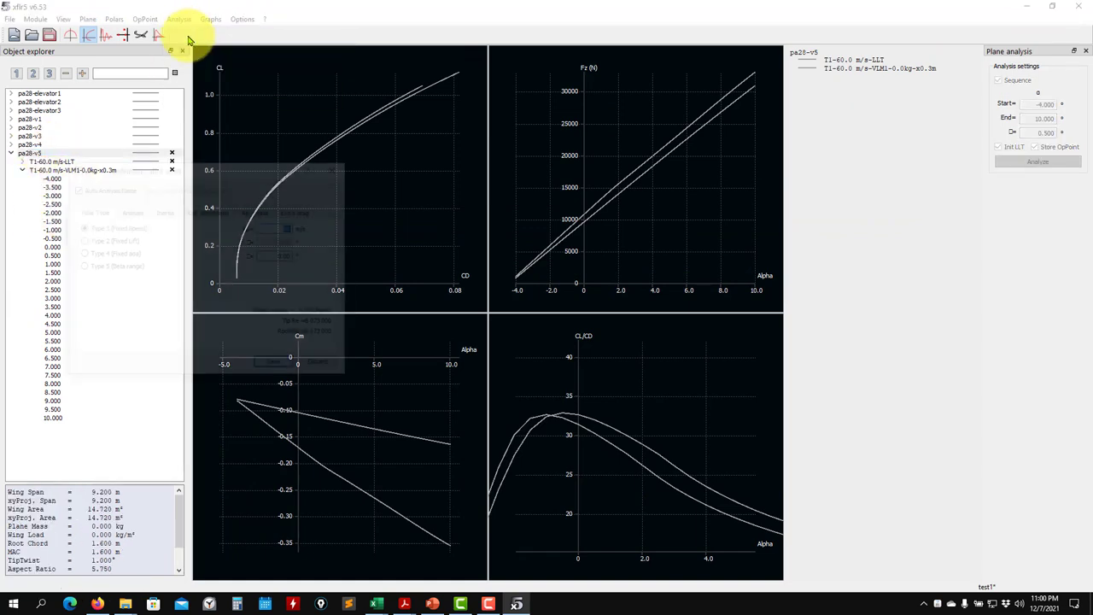
pyautogui.click(163, 211)
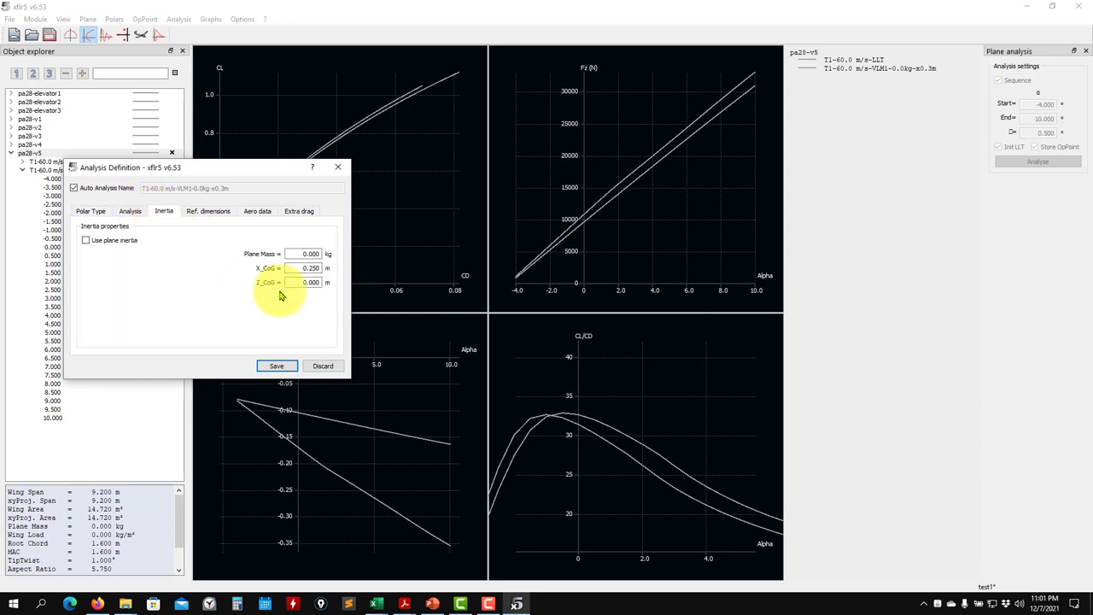
pyautogui.moveTo(301, 268); pyautogui.dragTo(339, 268)
pyautogui.write('0.')
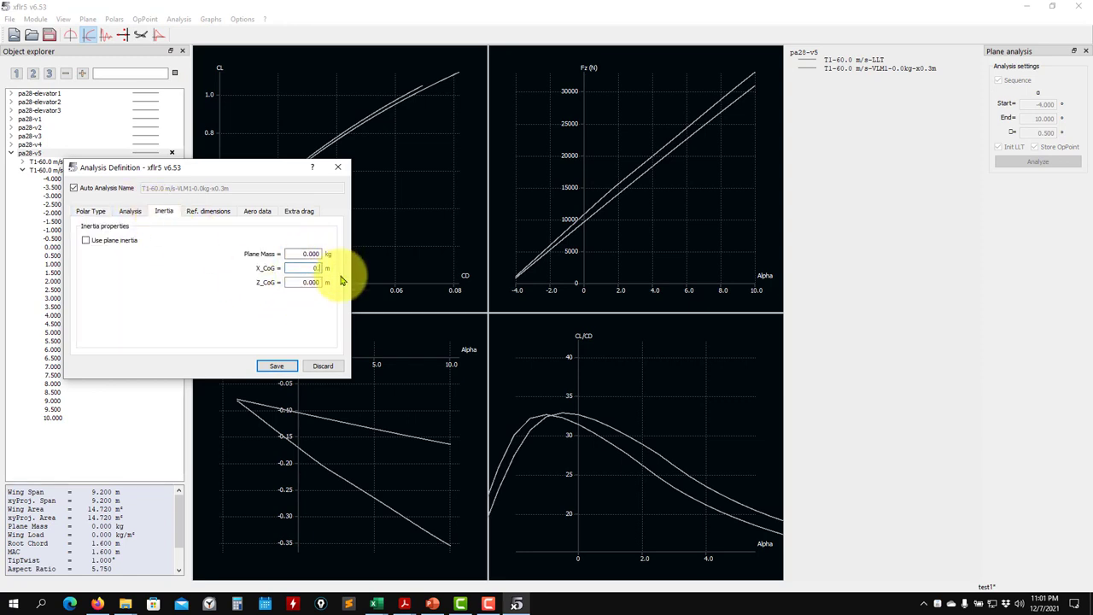
pyautogui.write('4')
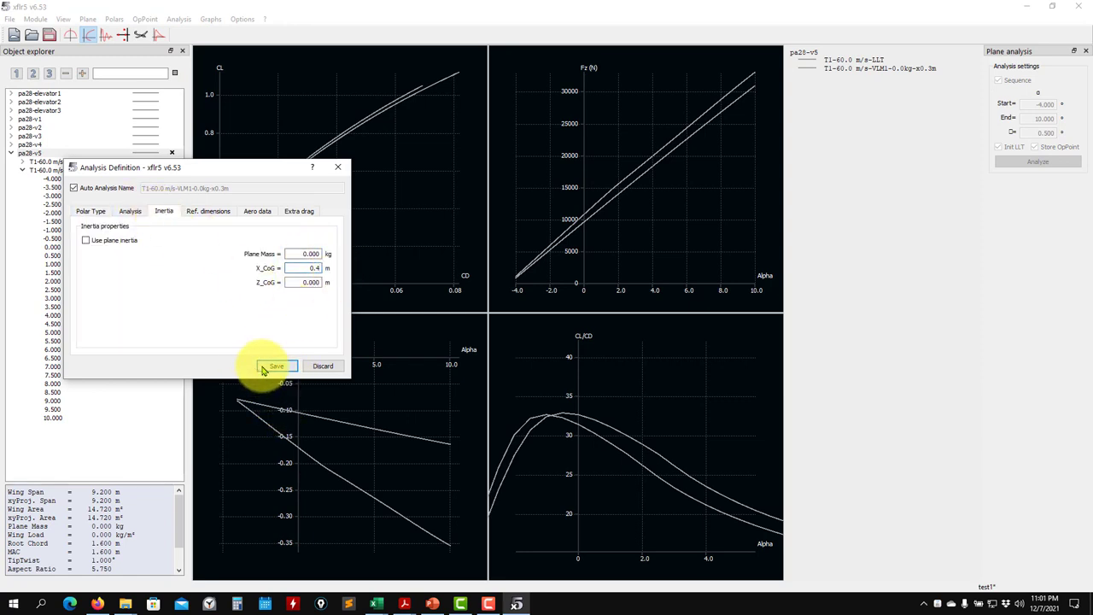
pyautogui.click(267, 366)
pyautogui.click(1037, 162)
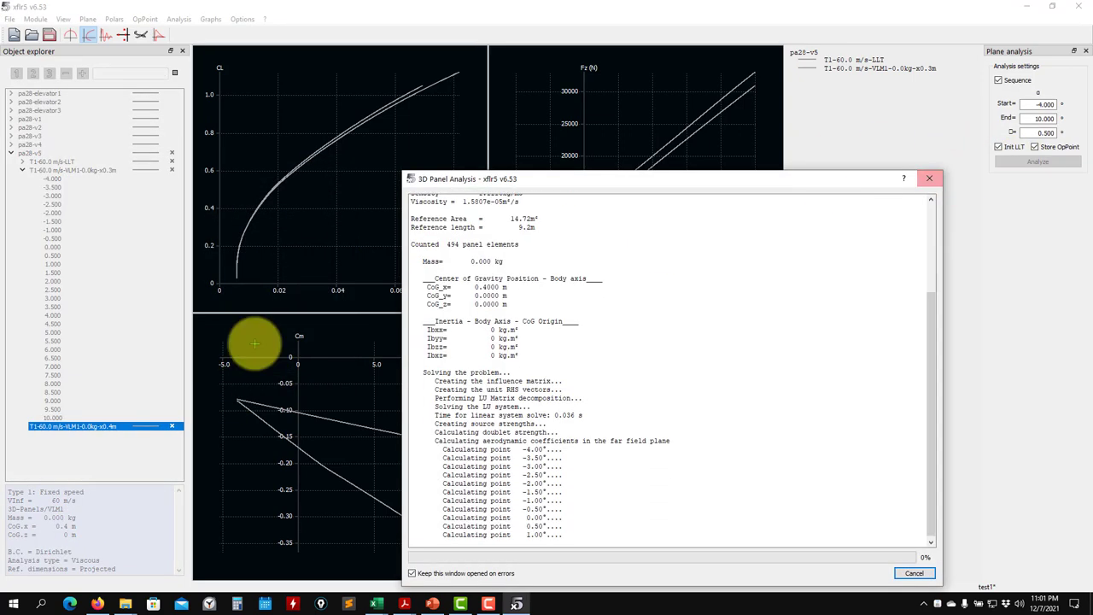
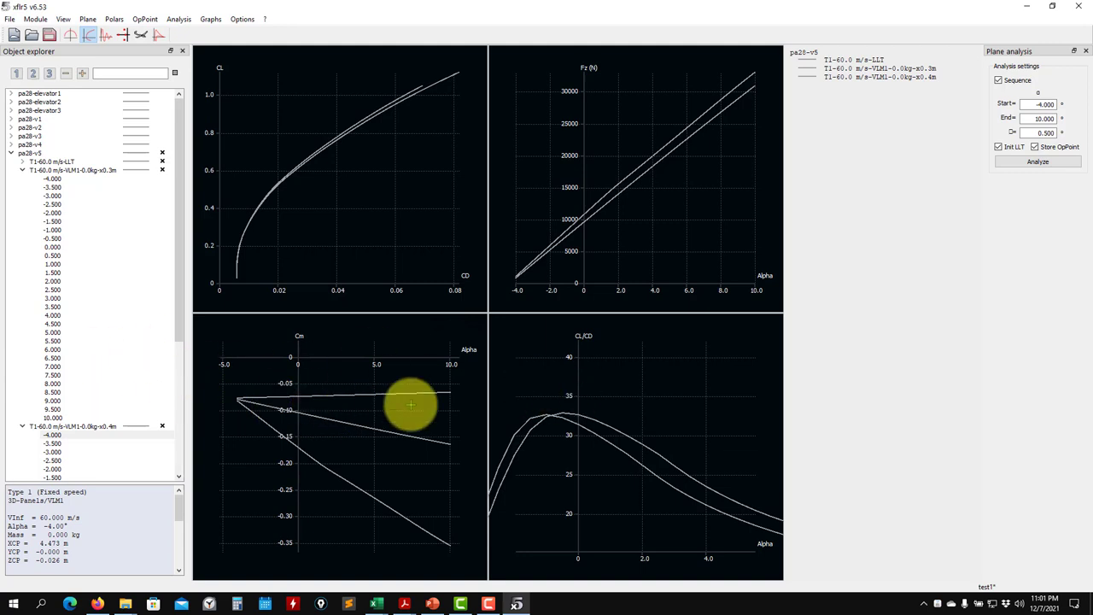
# Examine the Cm versus alpha slopes of the three pa28-v5 polars around the zero line.
pyautogui.moveTo(299, 395); pyautogui.dragTo(299, 382)
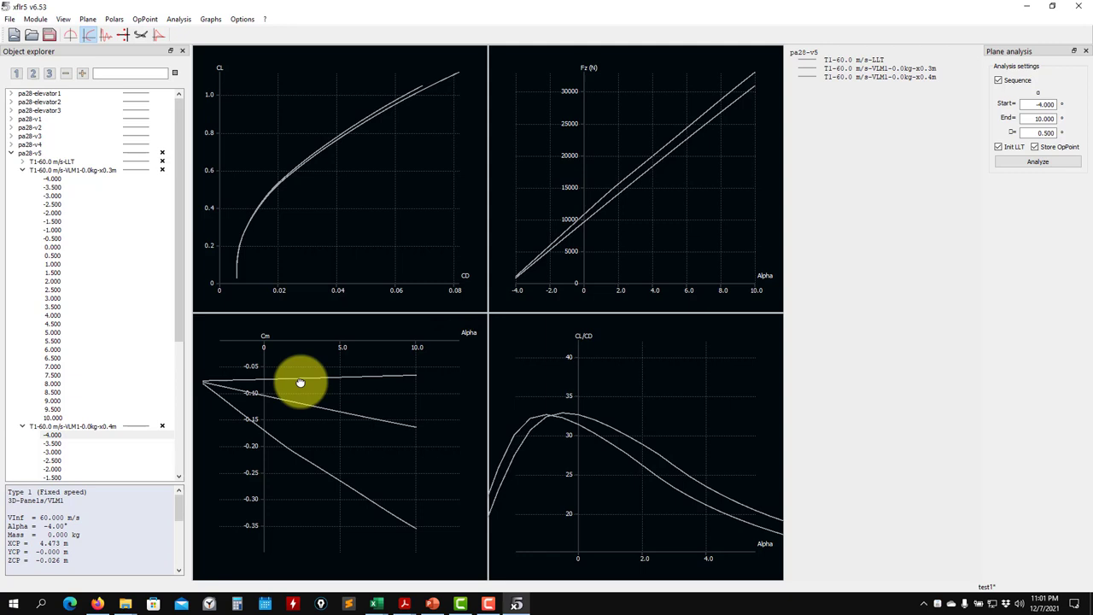
pyautogui.moveTo(317, 390); pyautogui.dragTo(293, 444)
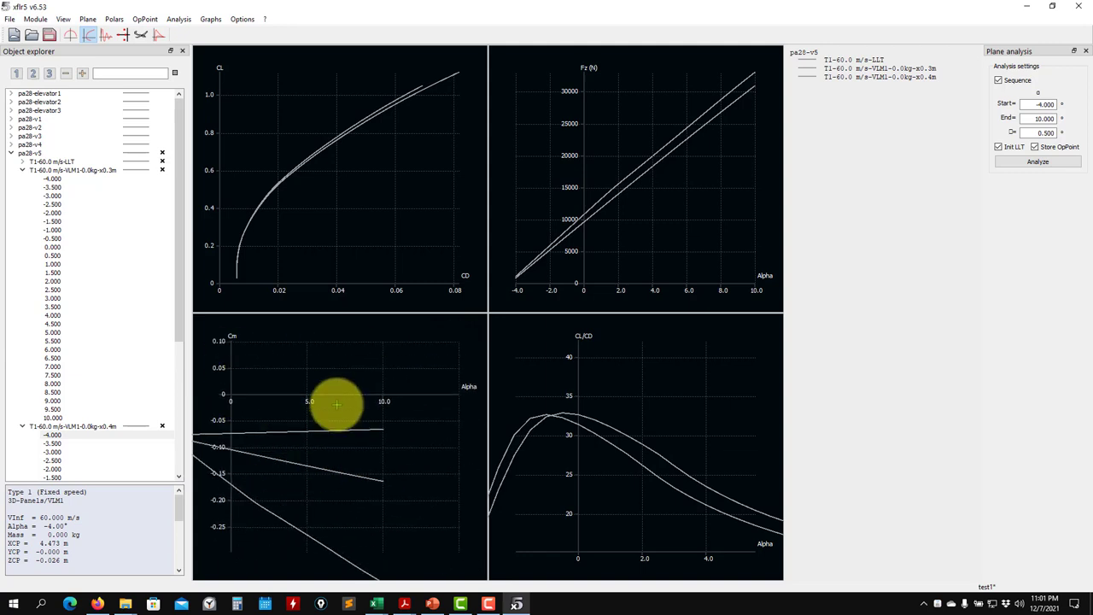
pyautogui.moveTo(305, 431); pyautogui.dragTo(366, 408)
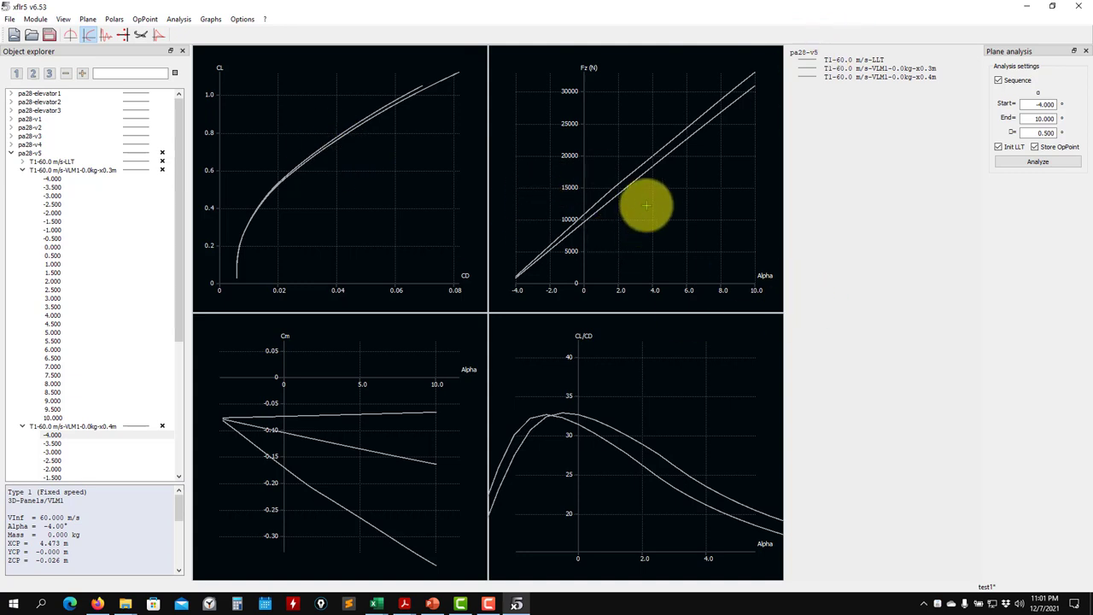
# Hide the LLT polar of pa28-v5 and compare its 0.25 m and 0.4 m centre-of-gravity VLM polars.
pyautogui.click(162, 161)
pyautogui.click(68, 178)
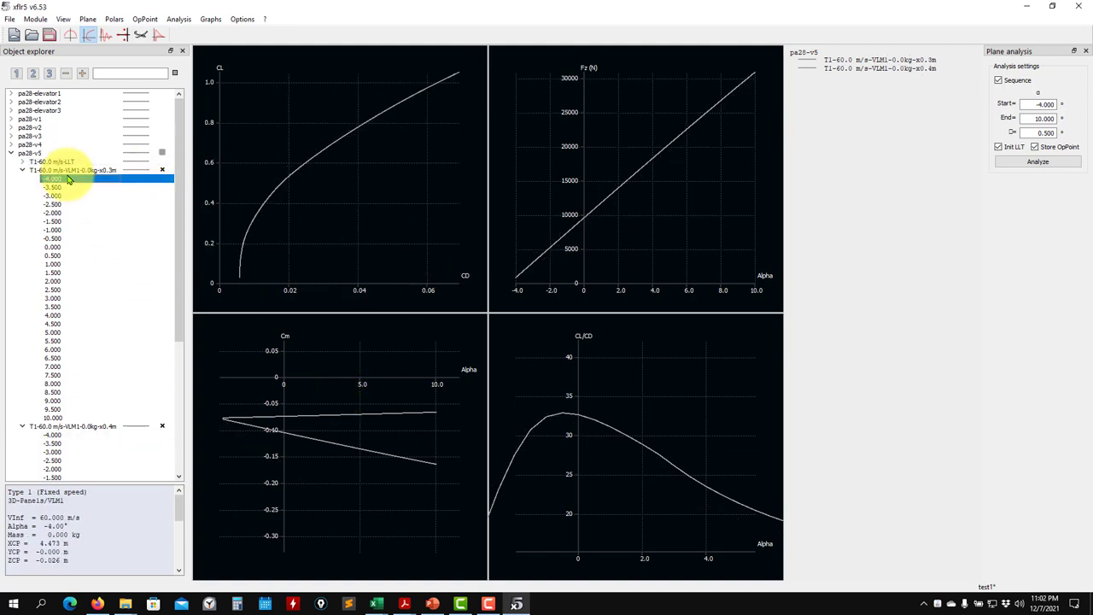
pyautogui.click(90, 170)
pyautogui.click(126, 426)
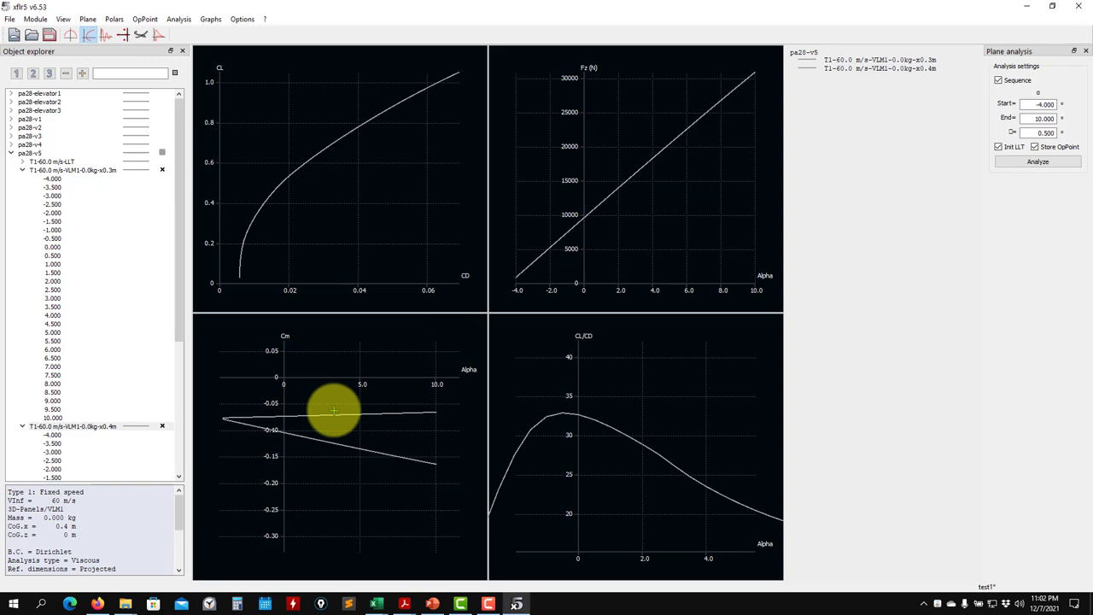
# Inspect the pa28-v5 wing in the 3D view, from the side and at an oblique angle.
pyautogui.click(141, 34)
pyautogui.moveTo(609, 322); pyautogui.dragTo(546, 313)
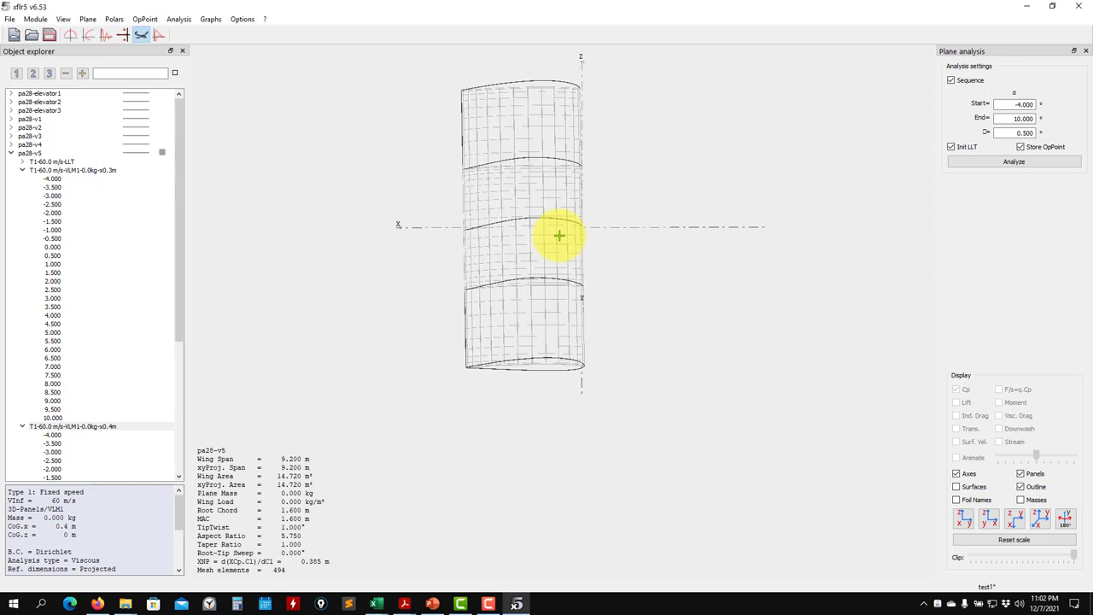
pyautogui.moveTo(558, 234)
pyautogui.mouseDown()
pyautogui.moveTo(532, 239)
pyautogui.moveTo(541, 203)
pyautogui.moveTo(558, 227)
pyautogui.mouseUp()
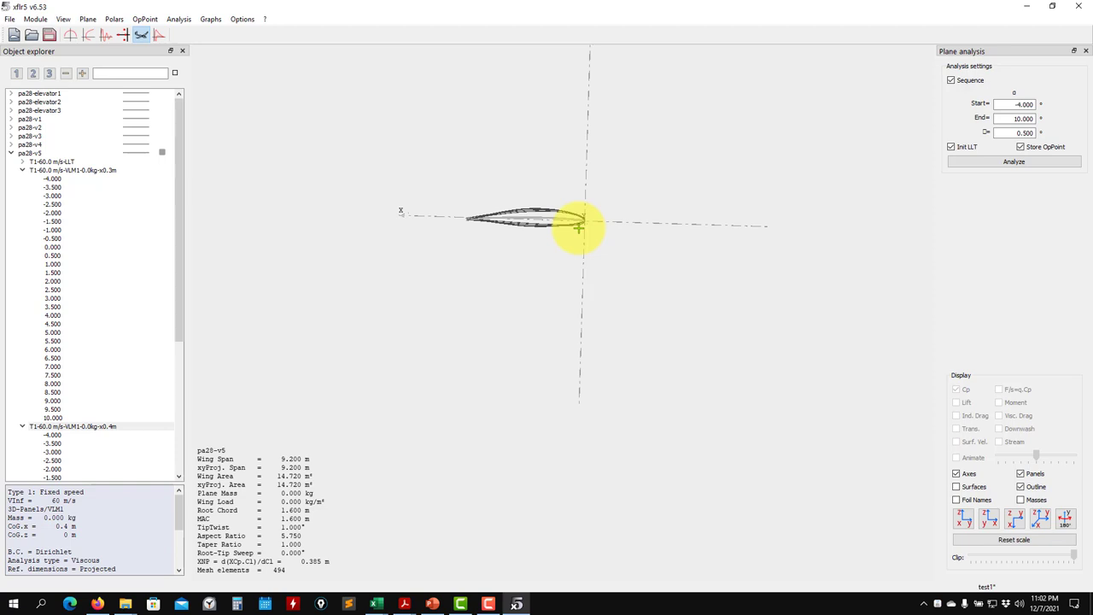
pyautogui.moveTo(578, 227); pyautogui.dragTo(478, 246)
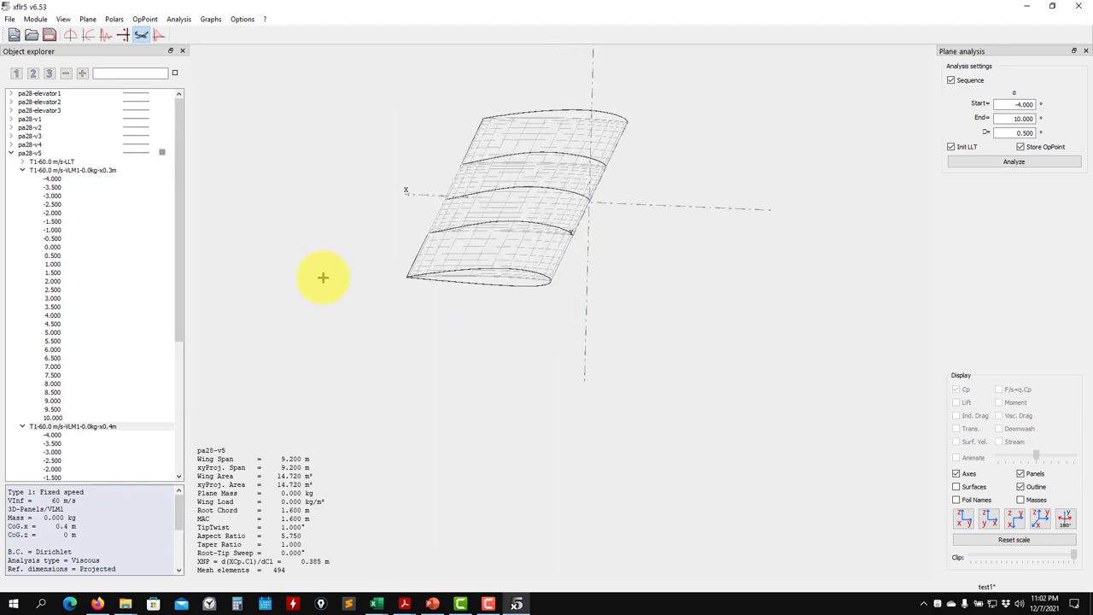
# Collapse the pa28-v5 entry in the object list and save the project.
pyautogui.click(11, 153)
pyautogui.moveTo(487, 179); pyautogui.dragTo(473, 89)
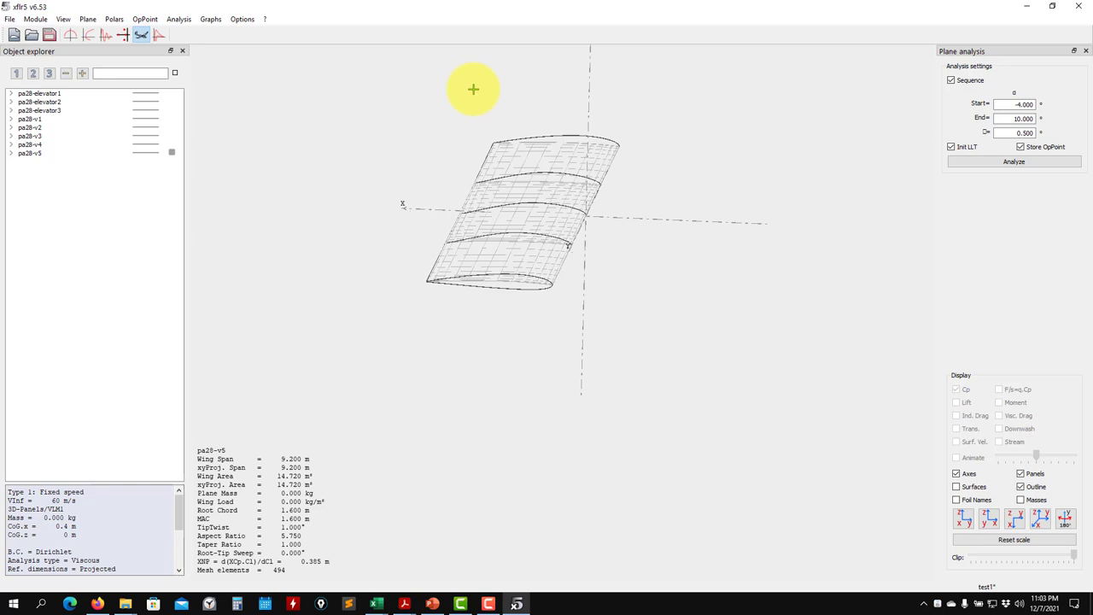
pyautogui.click(35, 19)
pyautogui.click(49, 34)
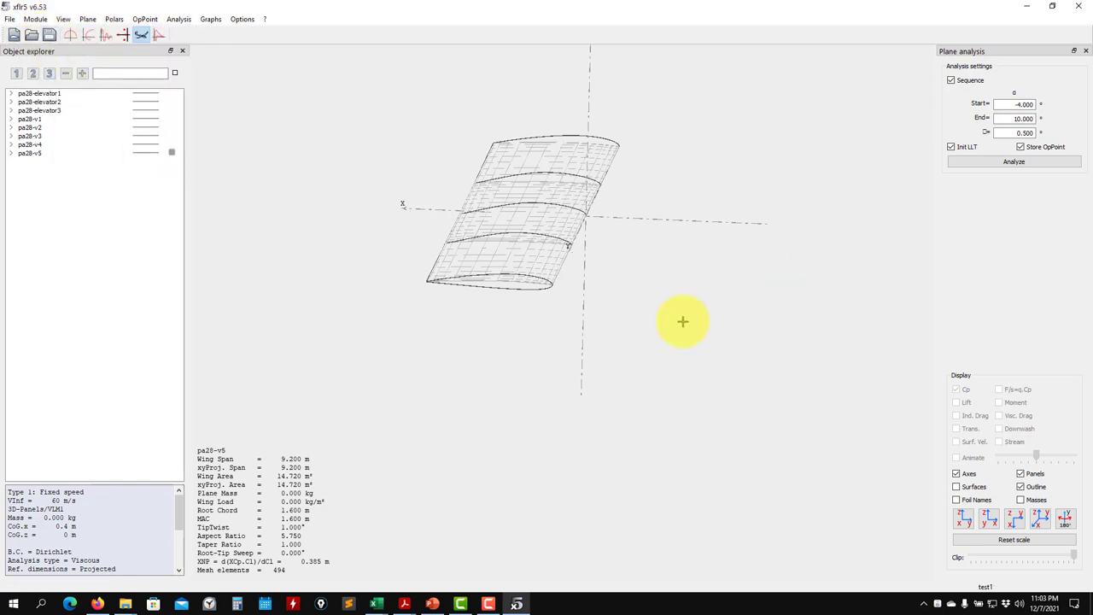